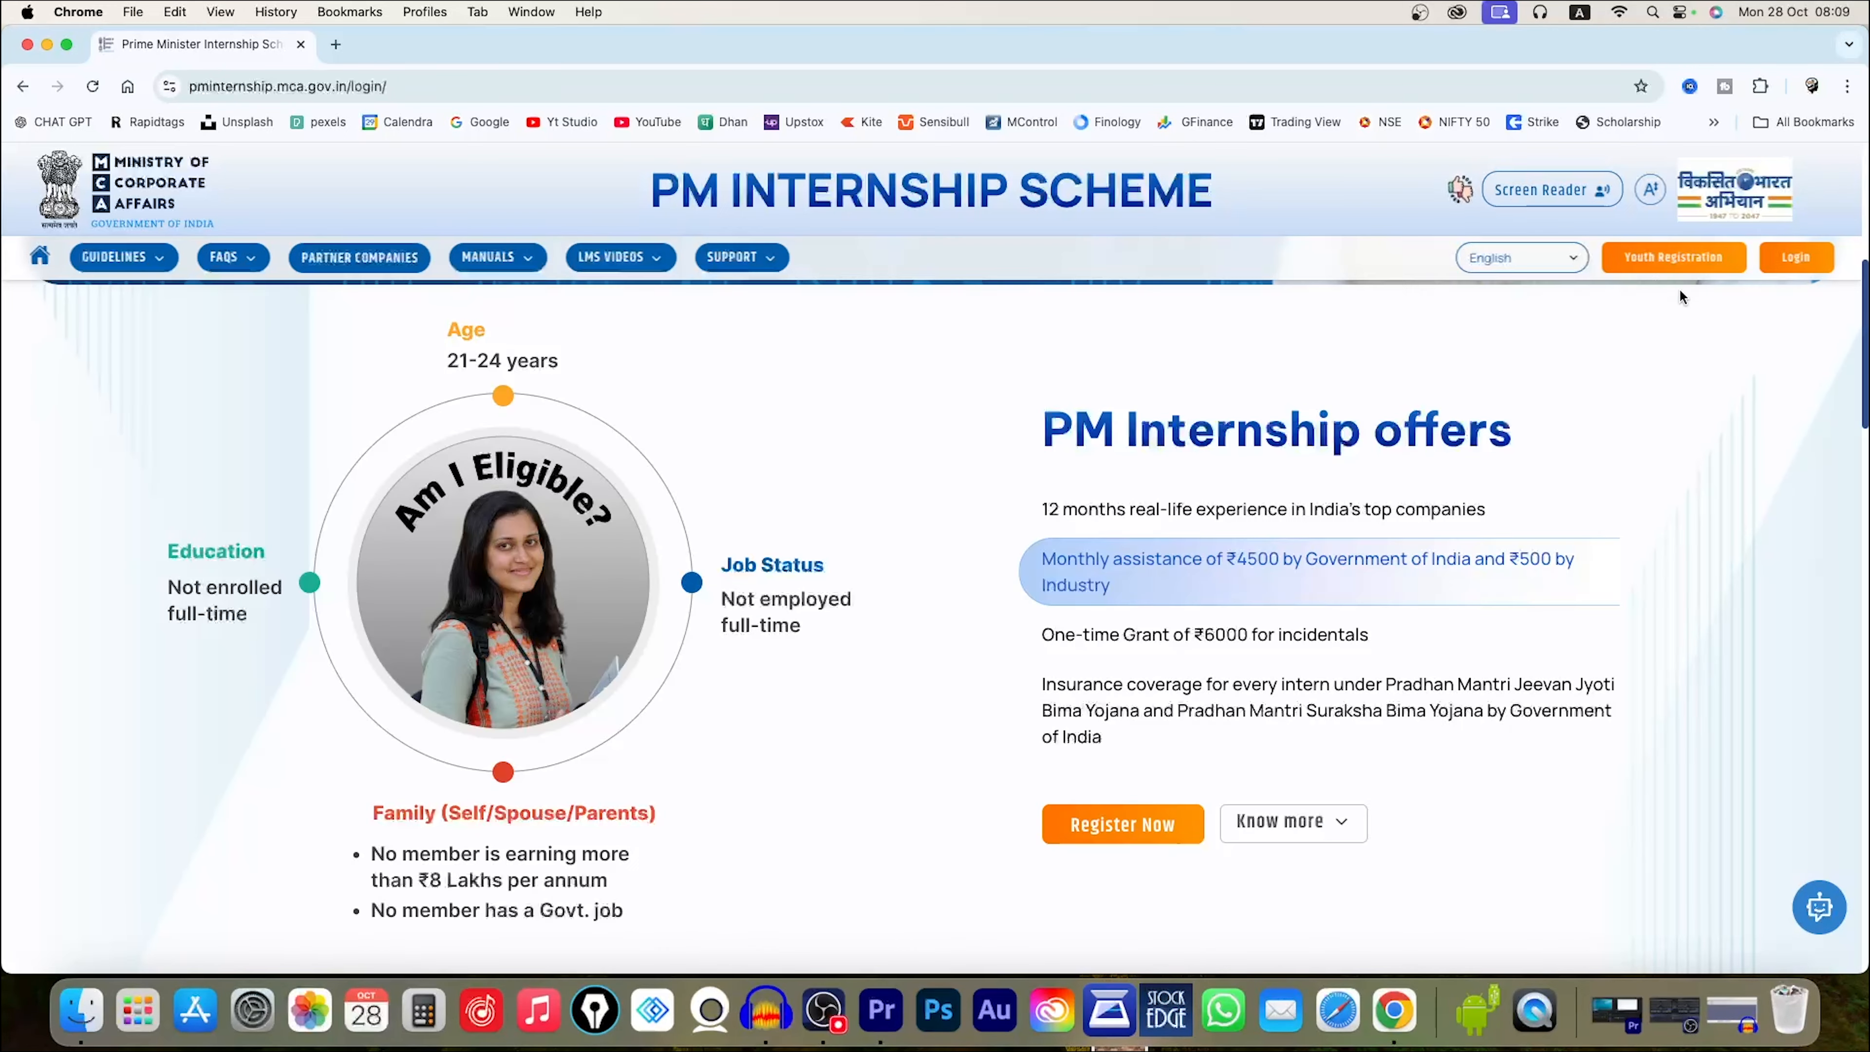
Register as a youth with the mobile number, confirming it is unique, and verify the six-digit OTP.
mouse_move(1660, 277)
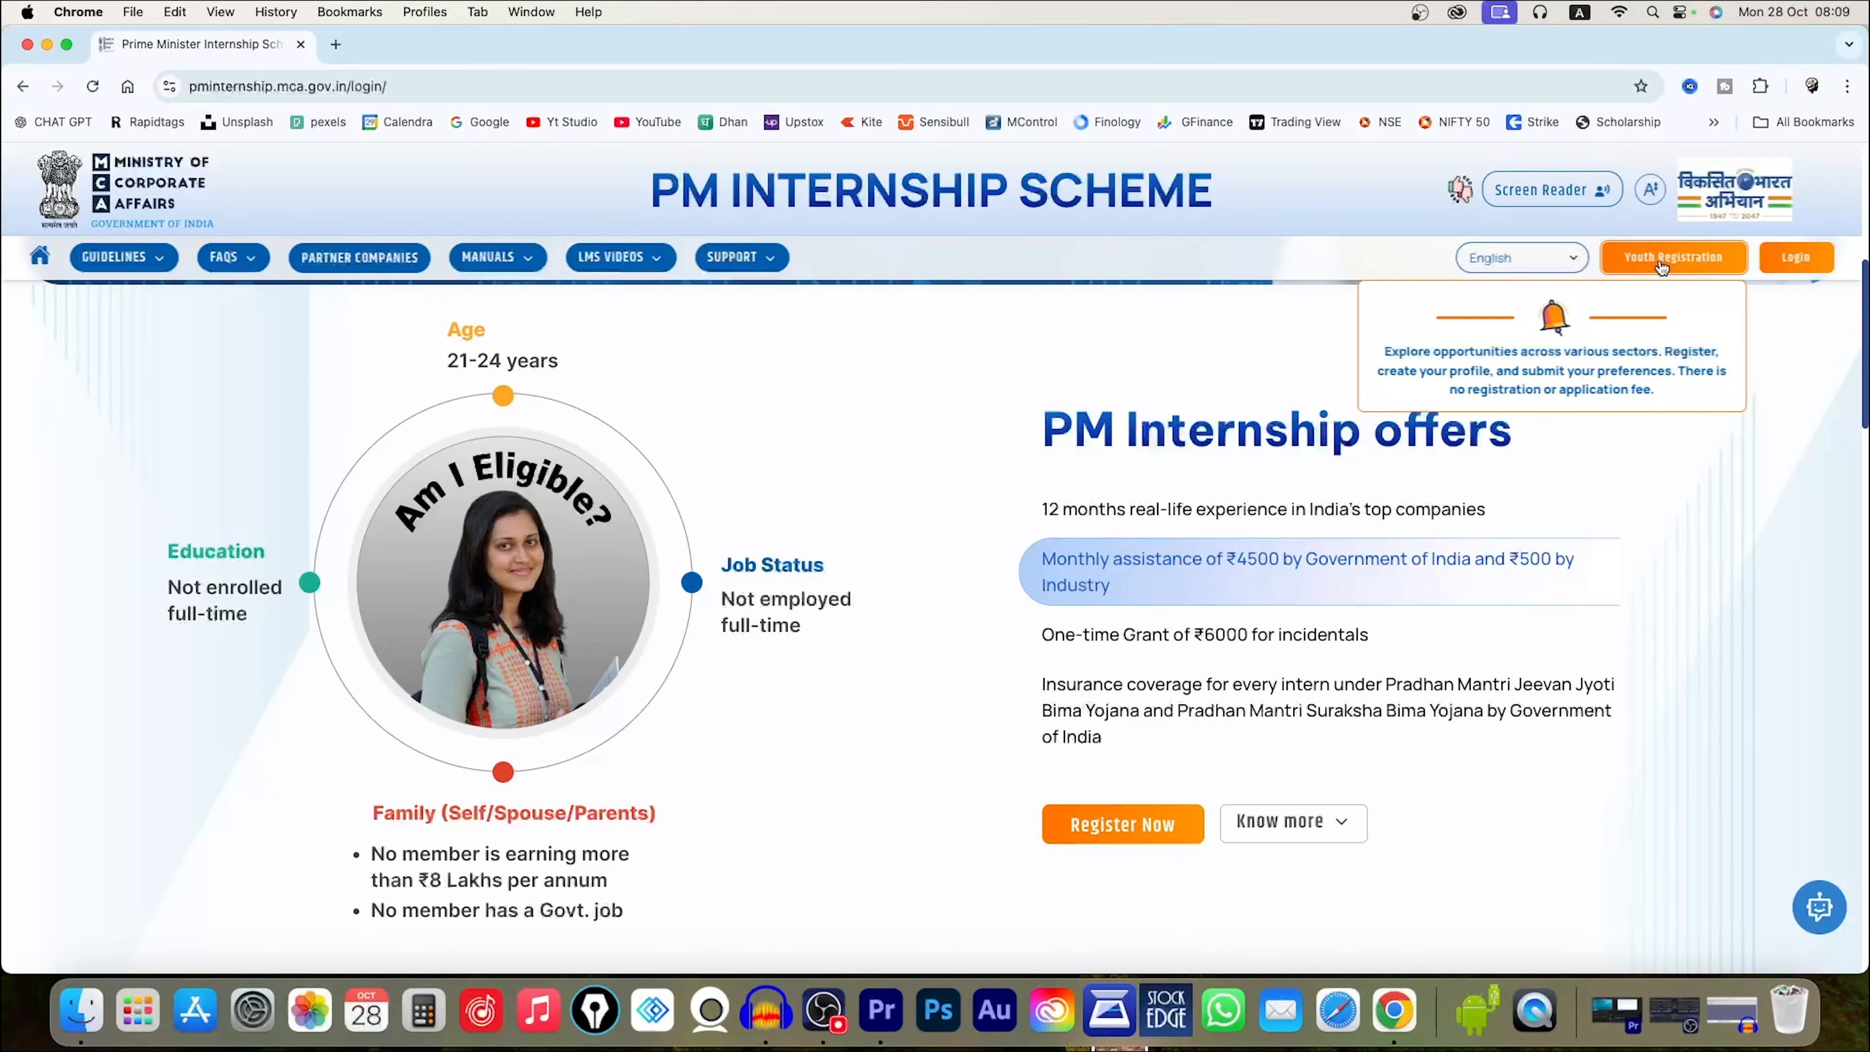
left_click(1660, 266)
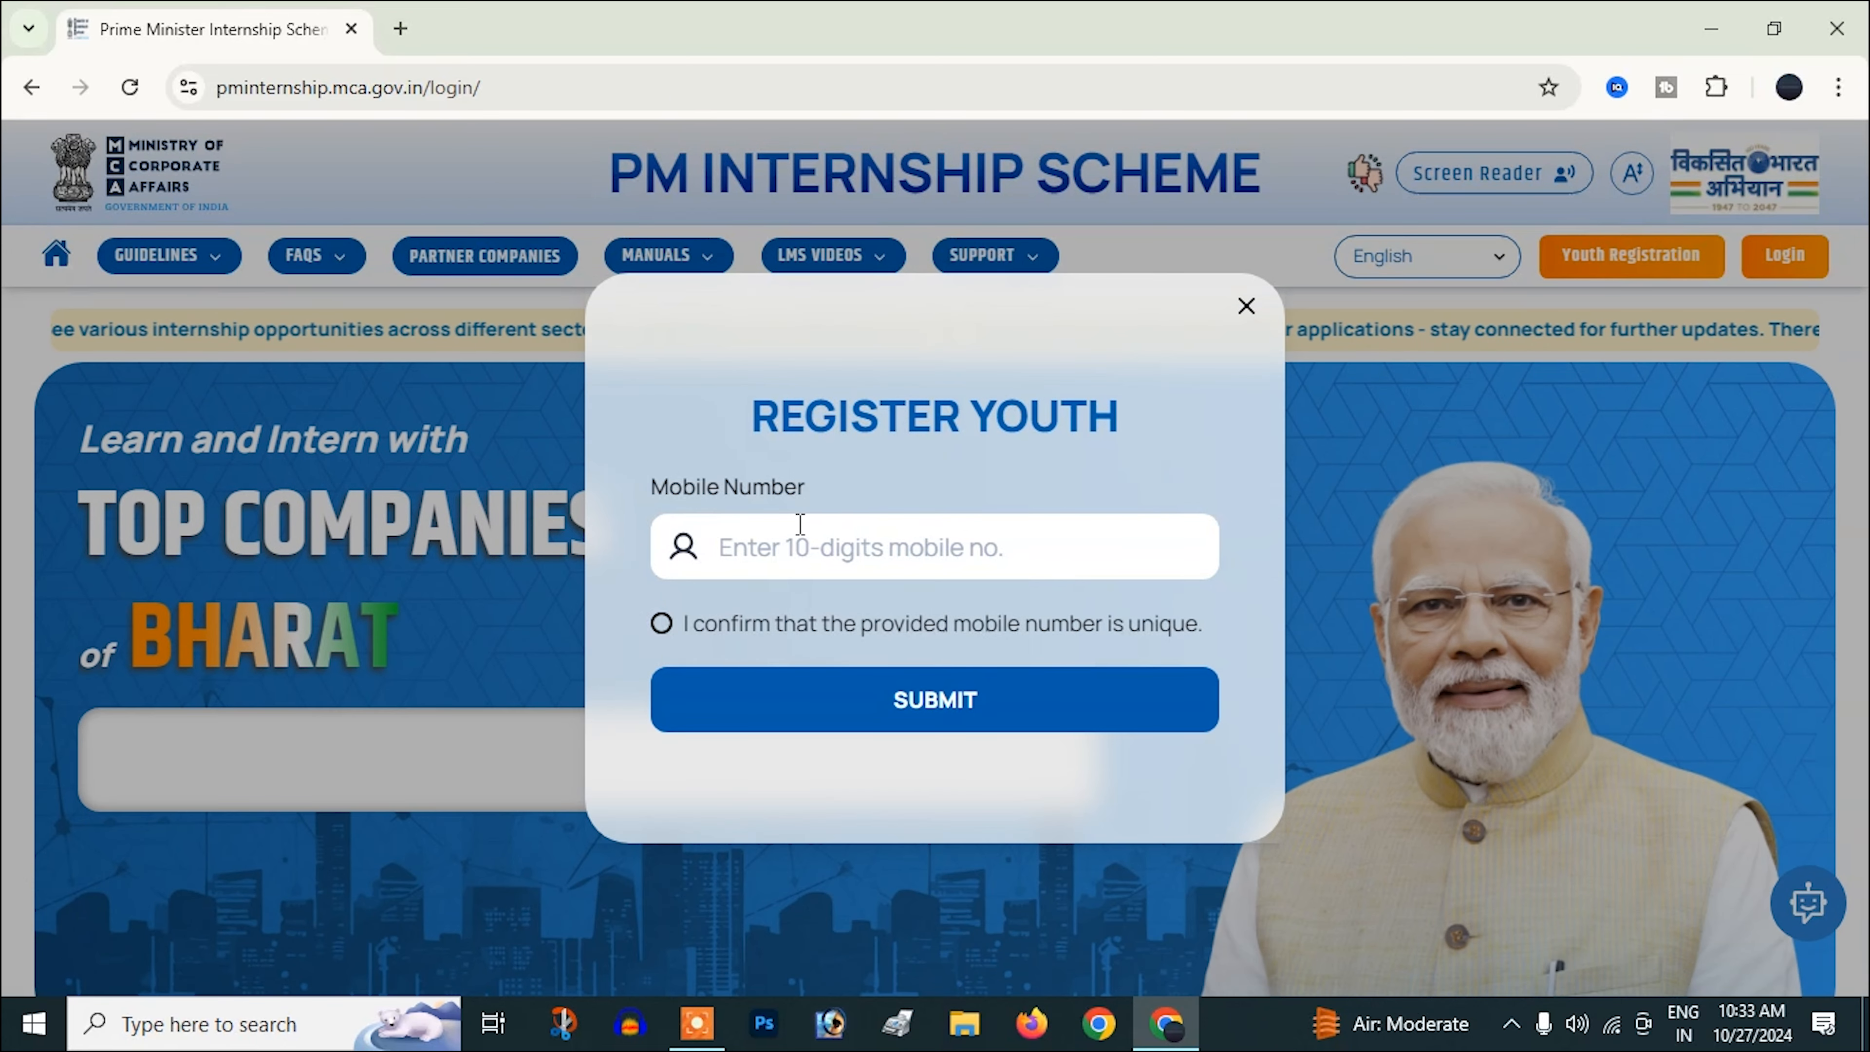
left_click(740, 553)
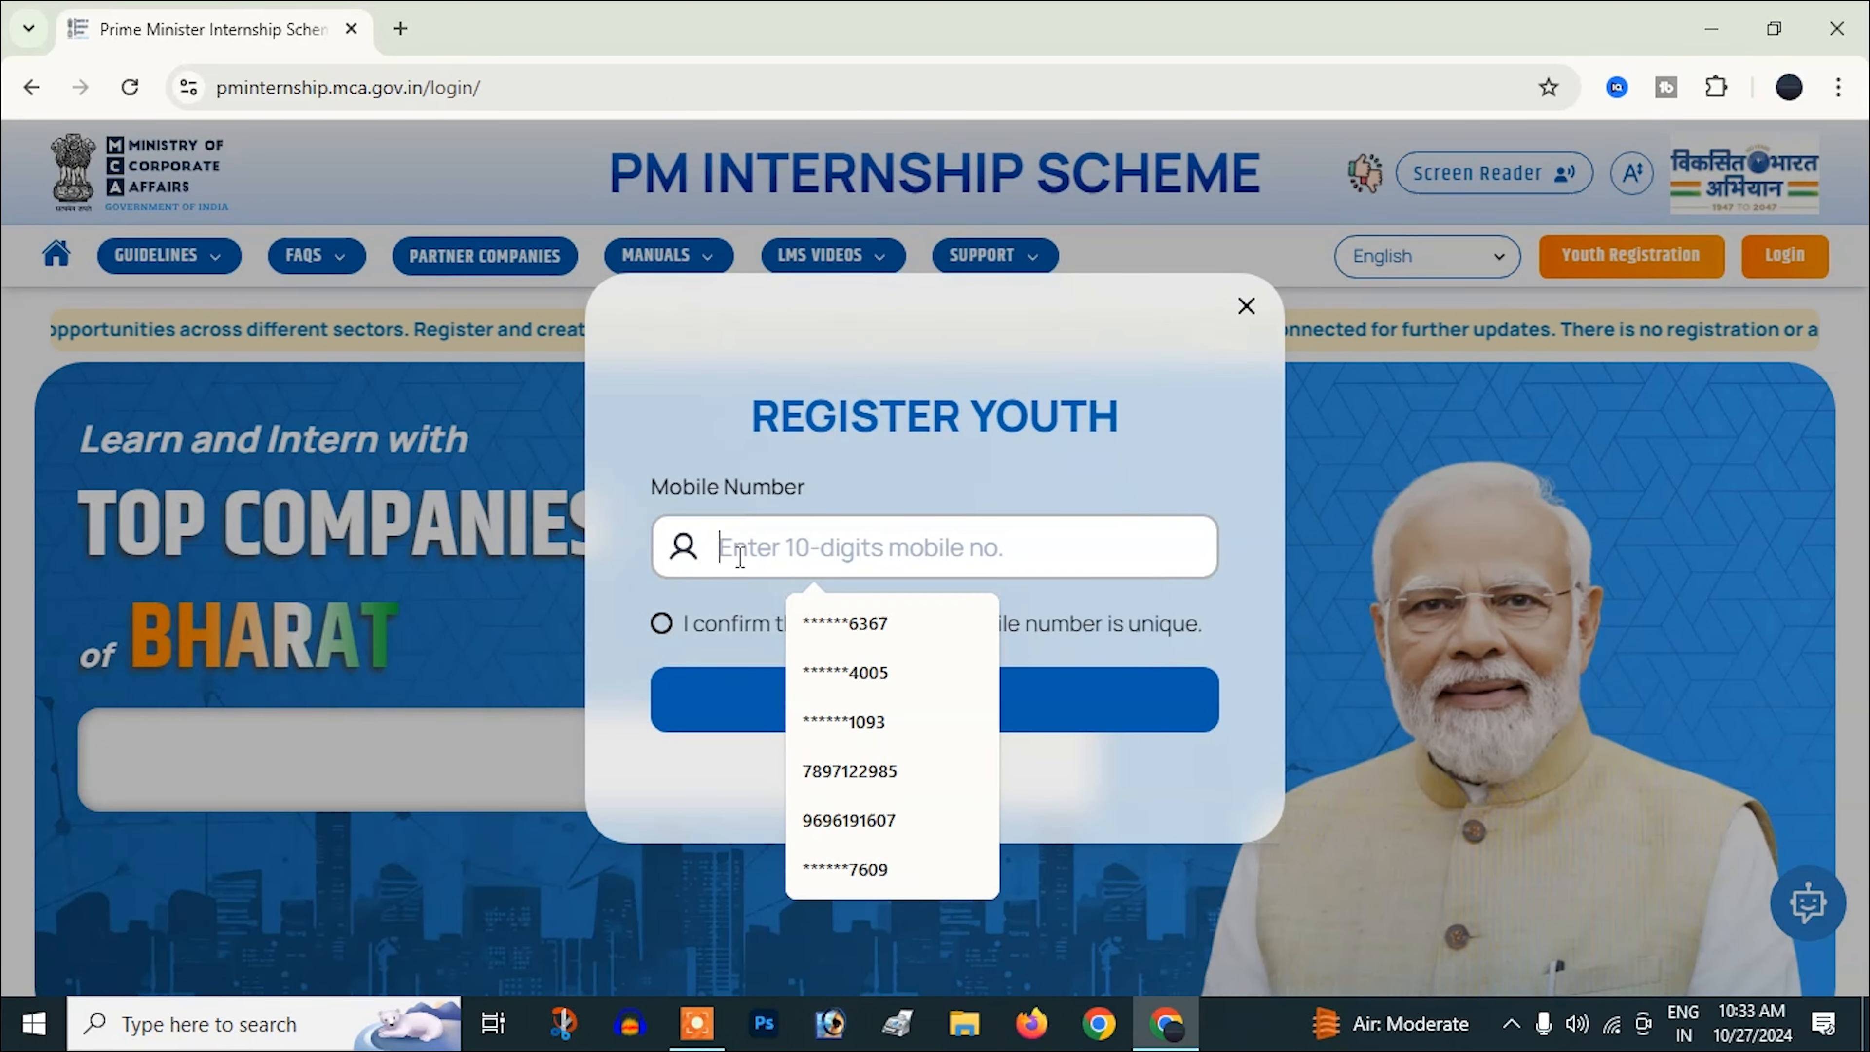
type("7458??????")
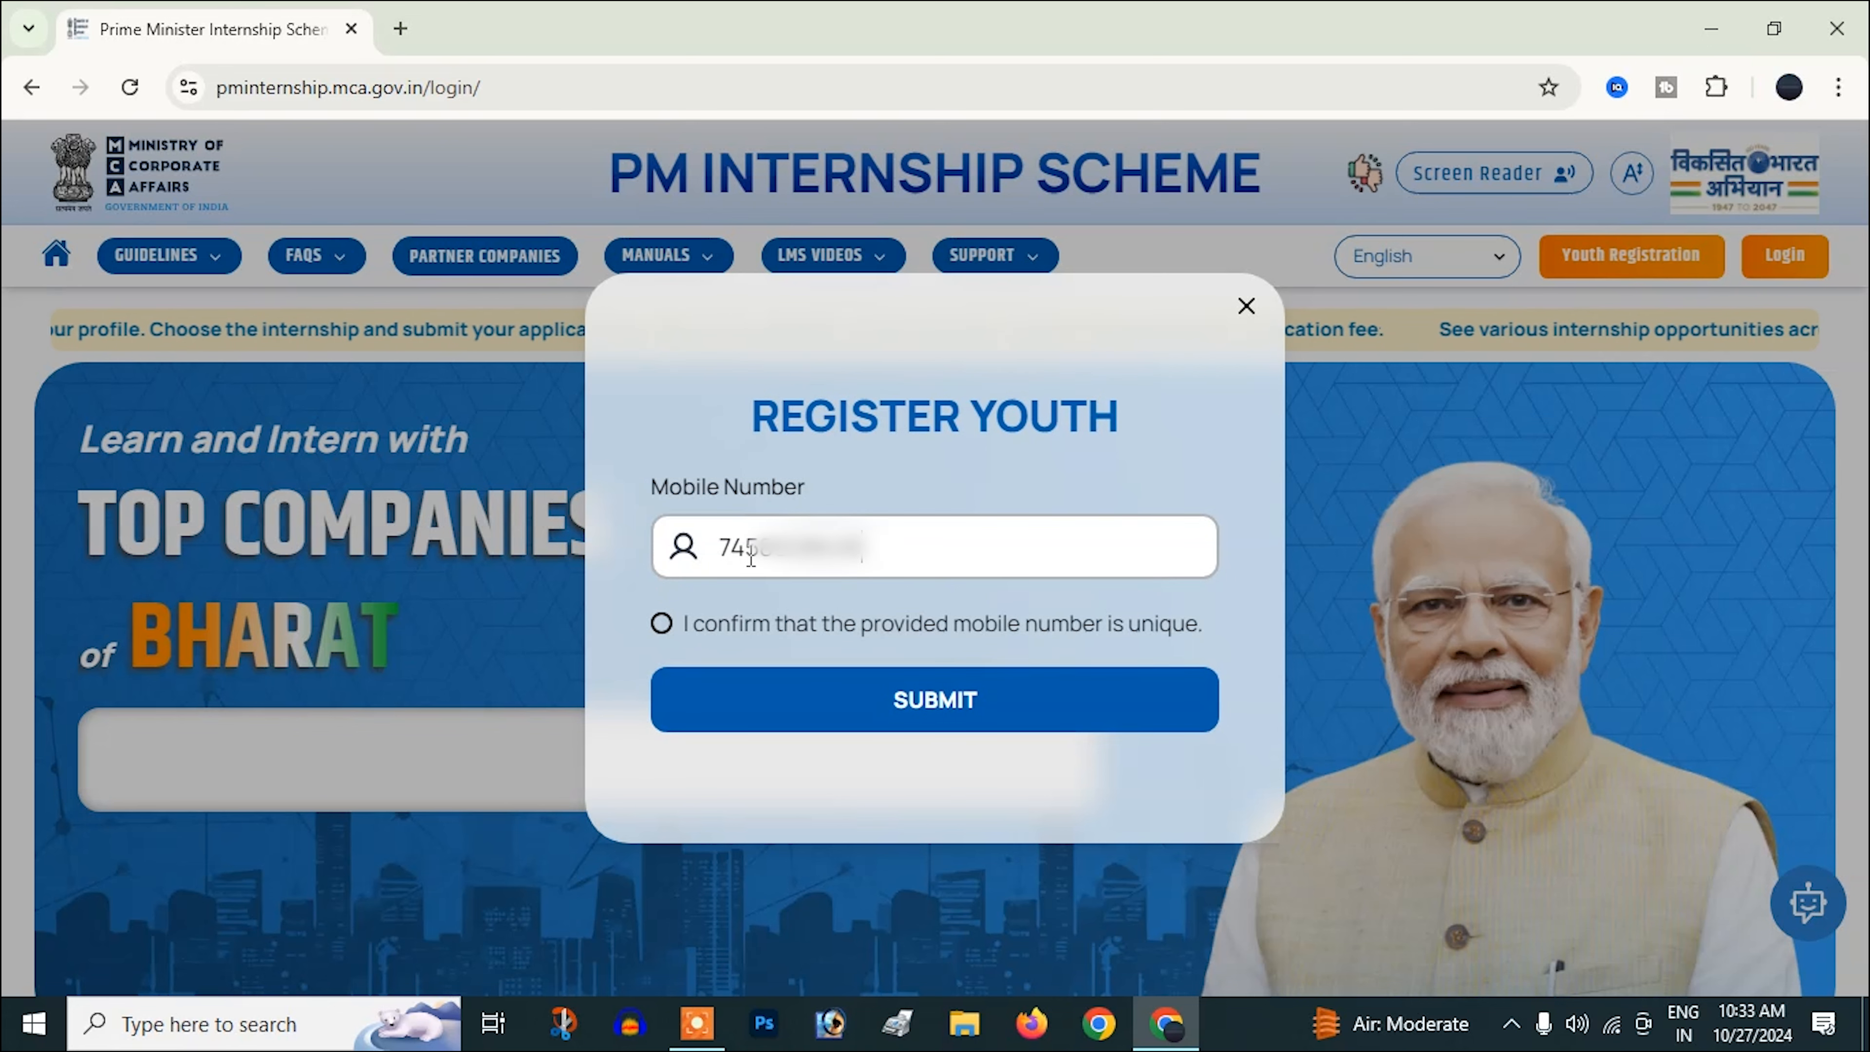
left_click(661, 625)
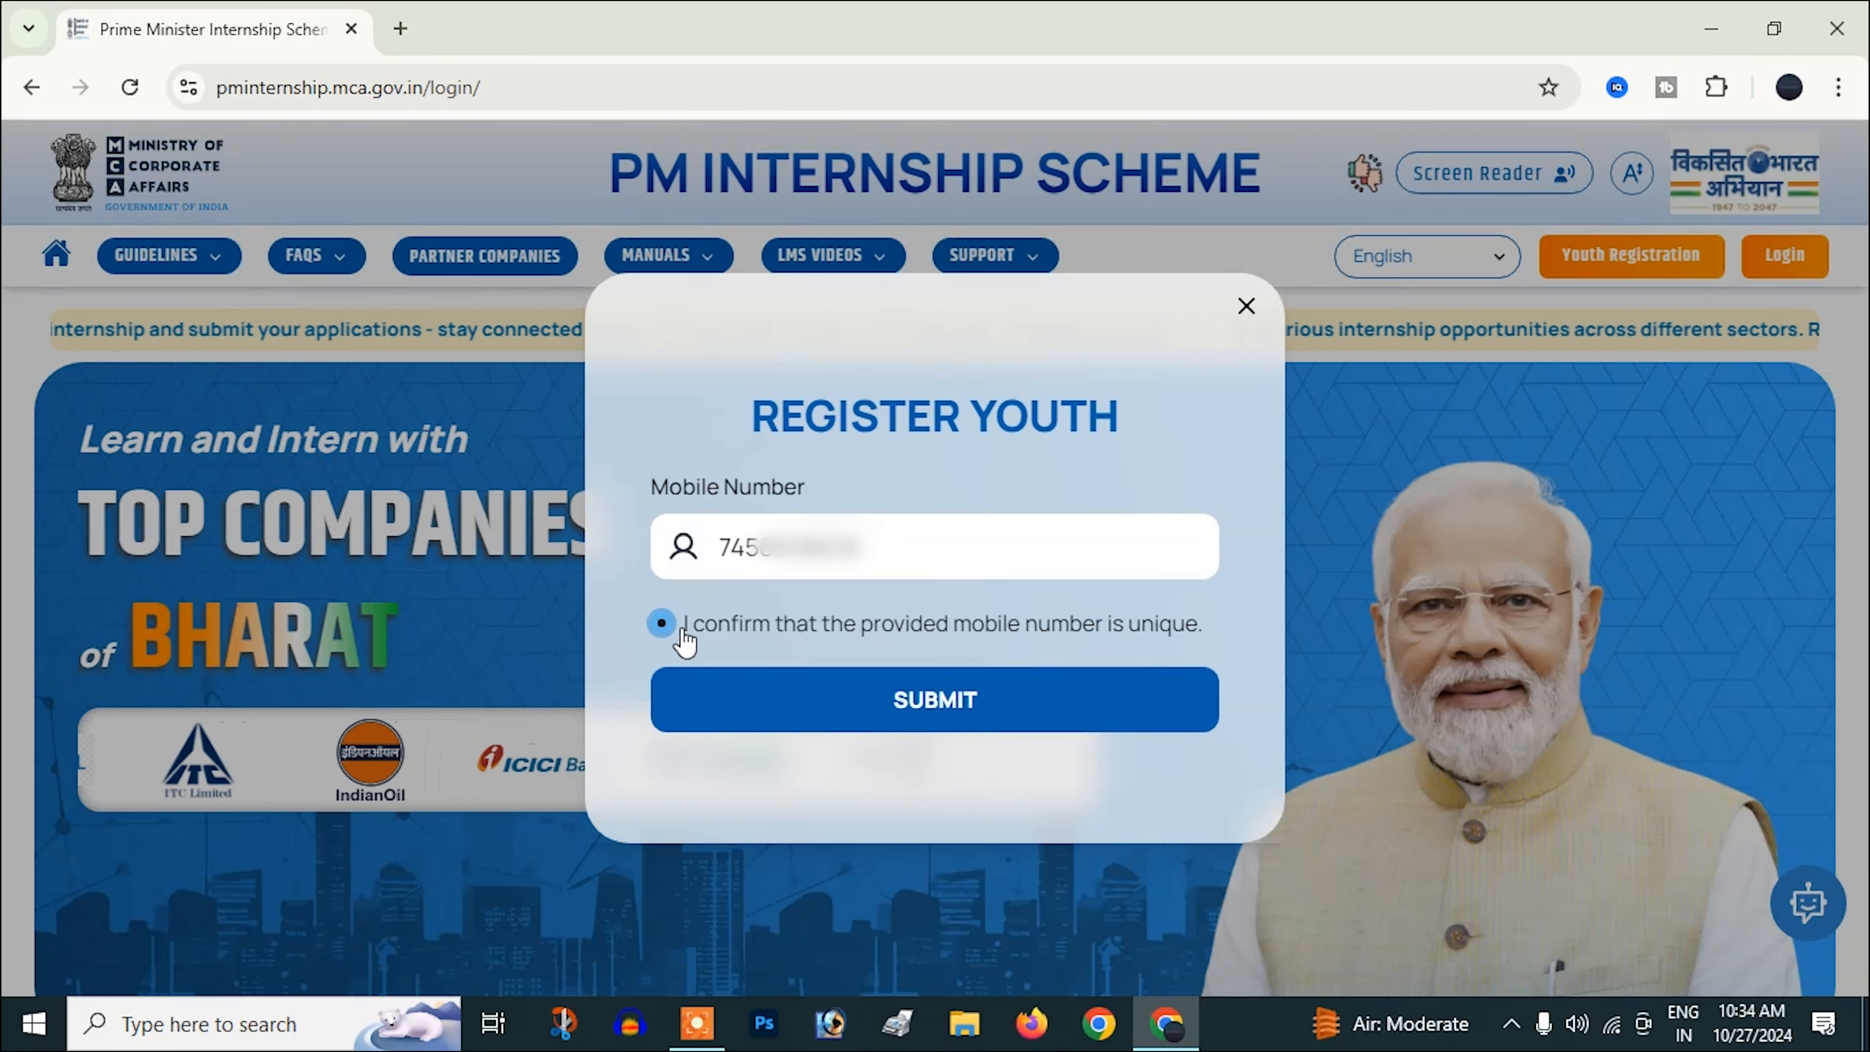
left_click(932, 700)
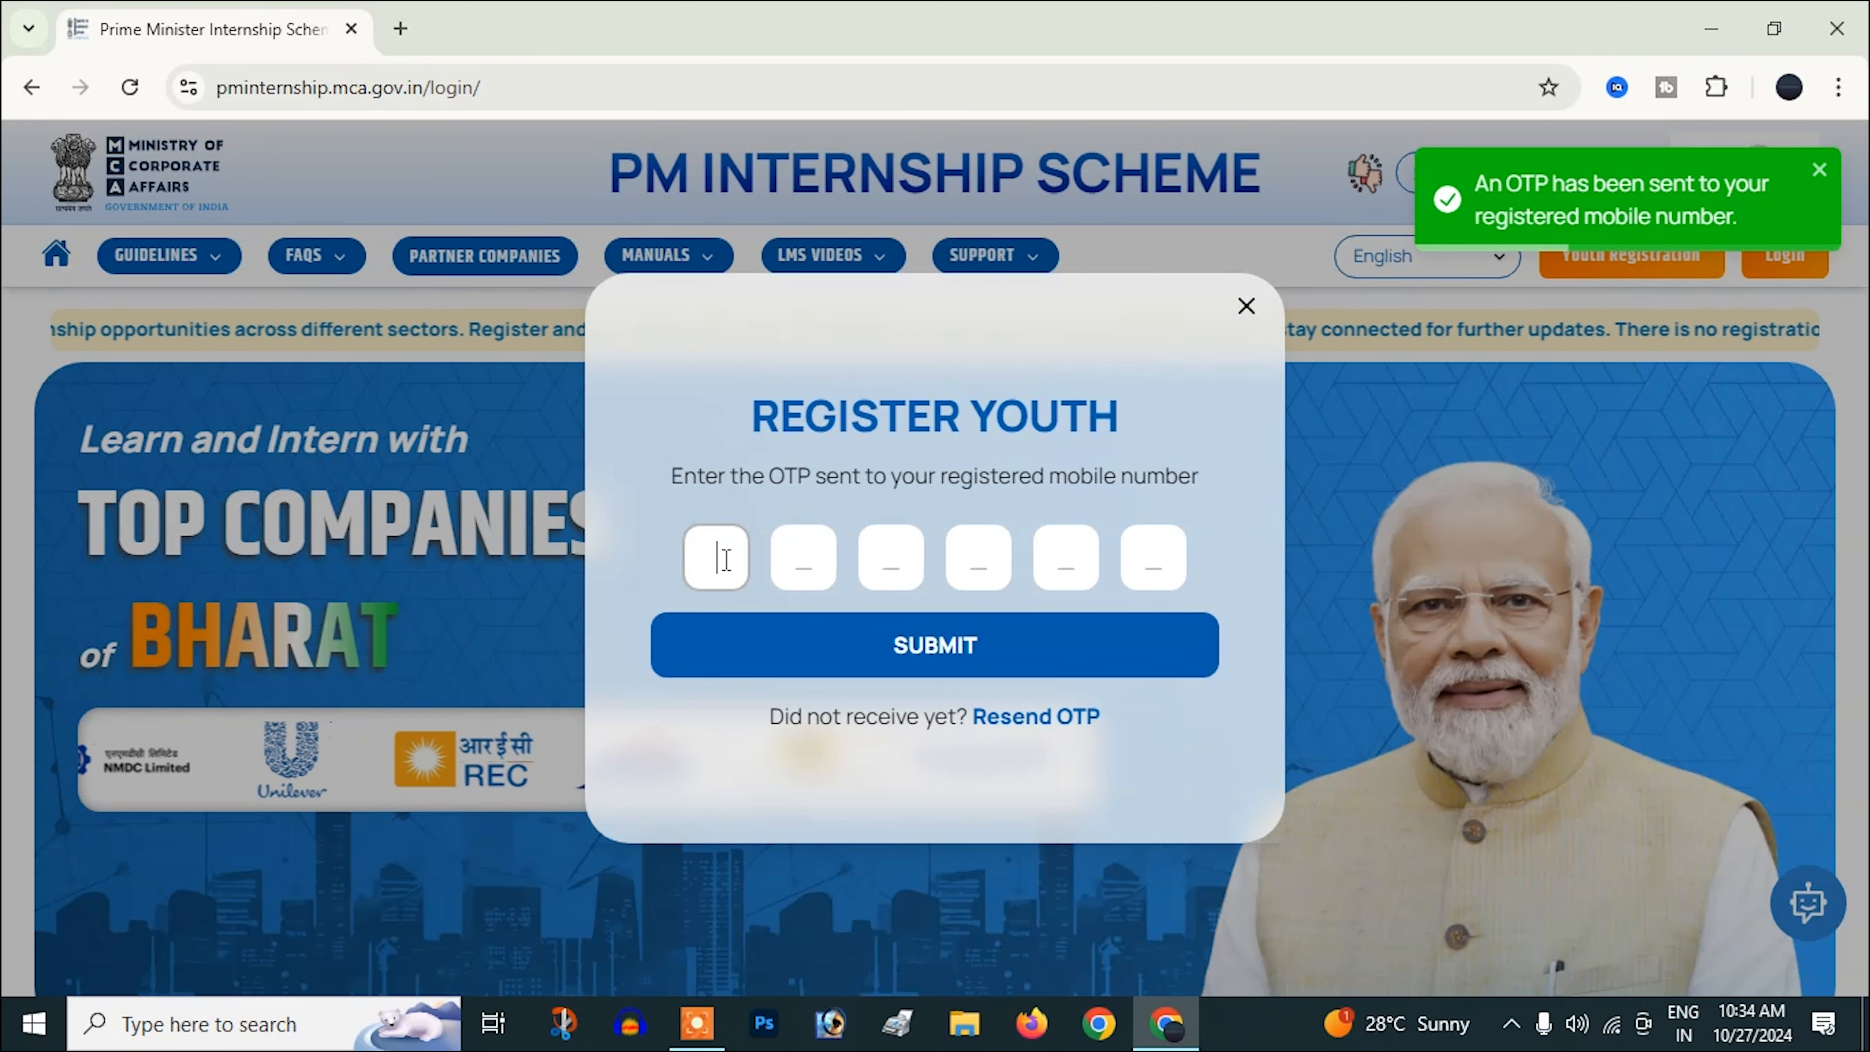
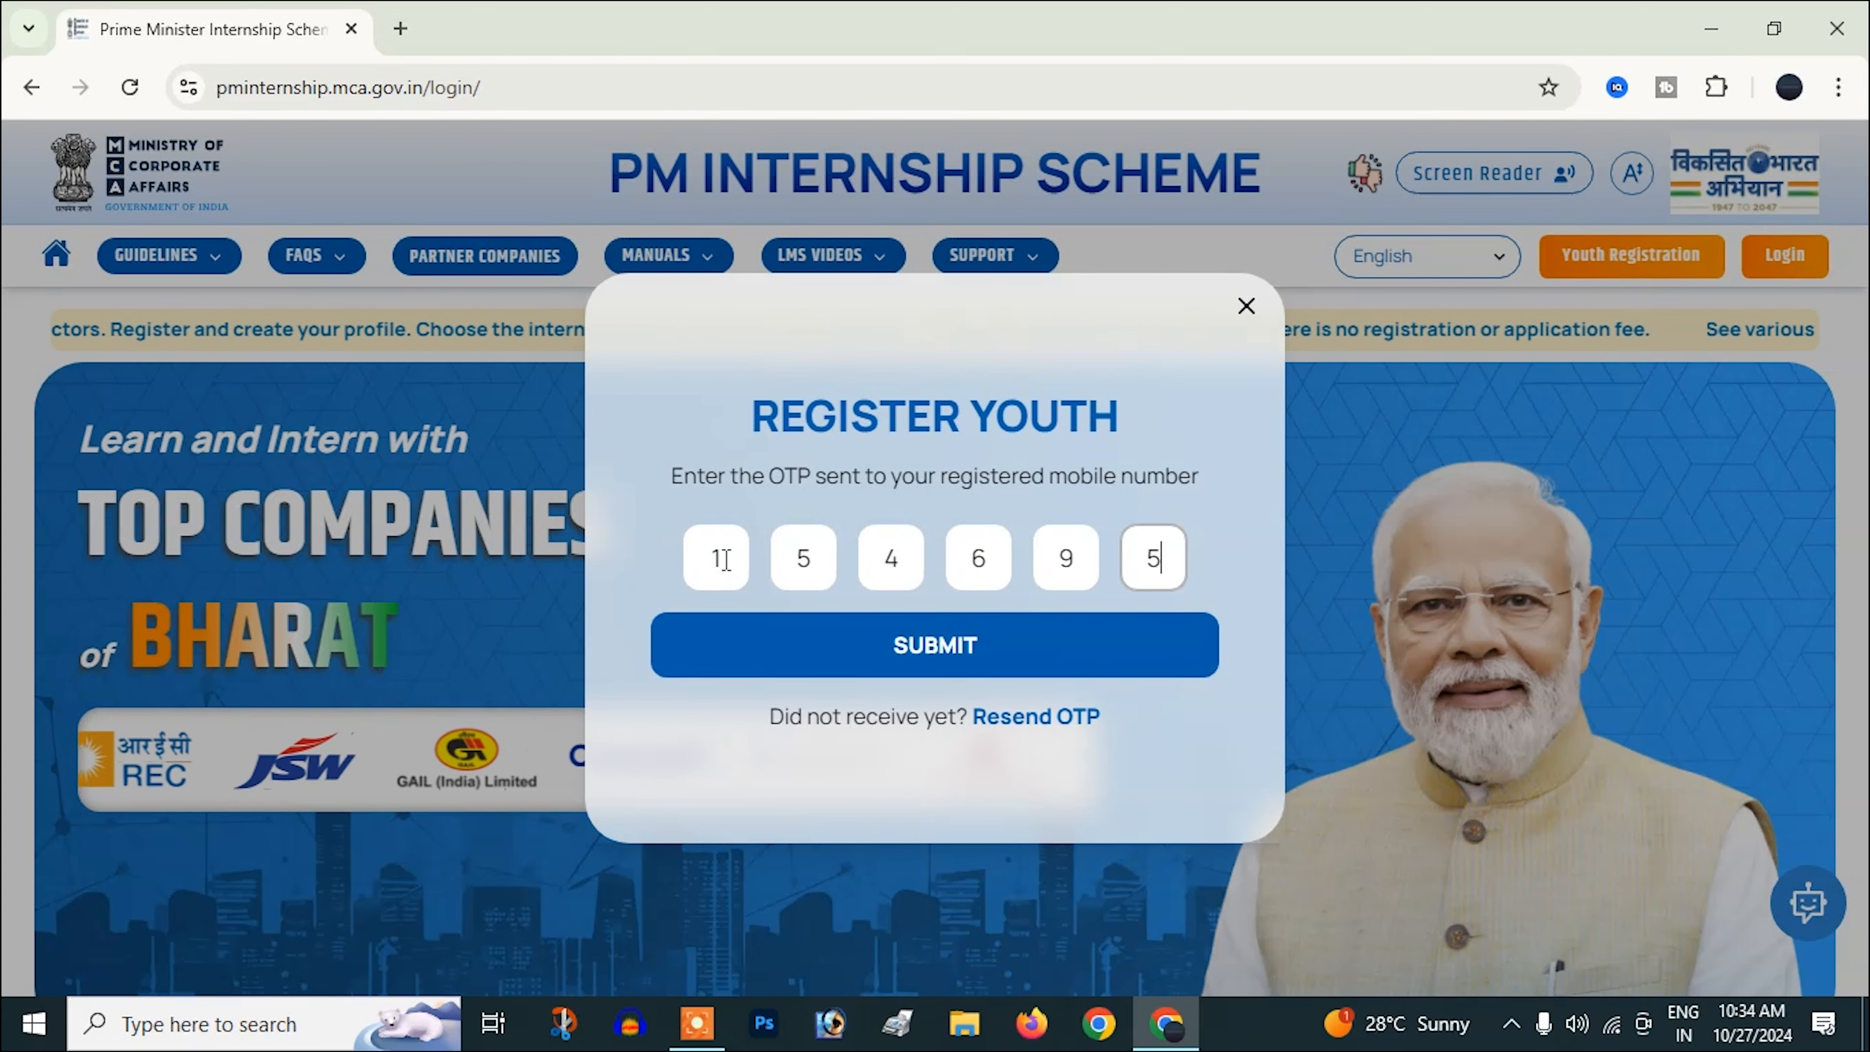
left_click(872, 648)
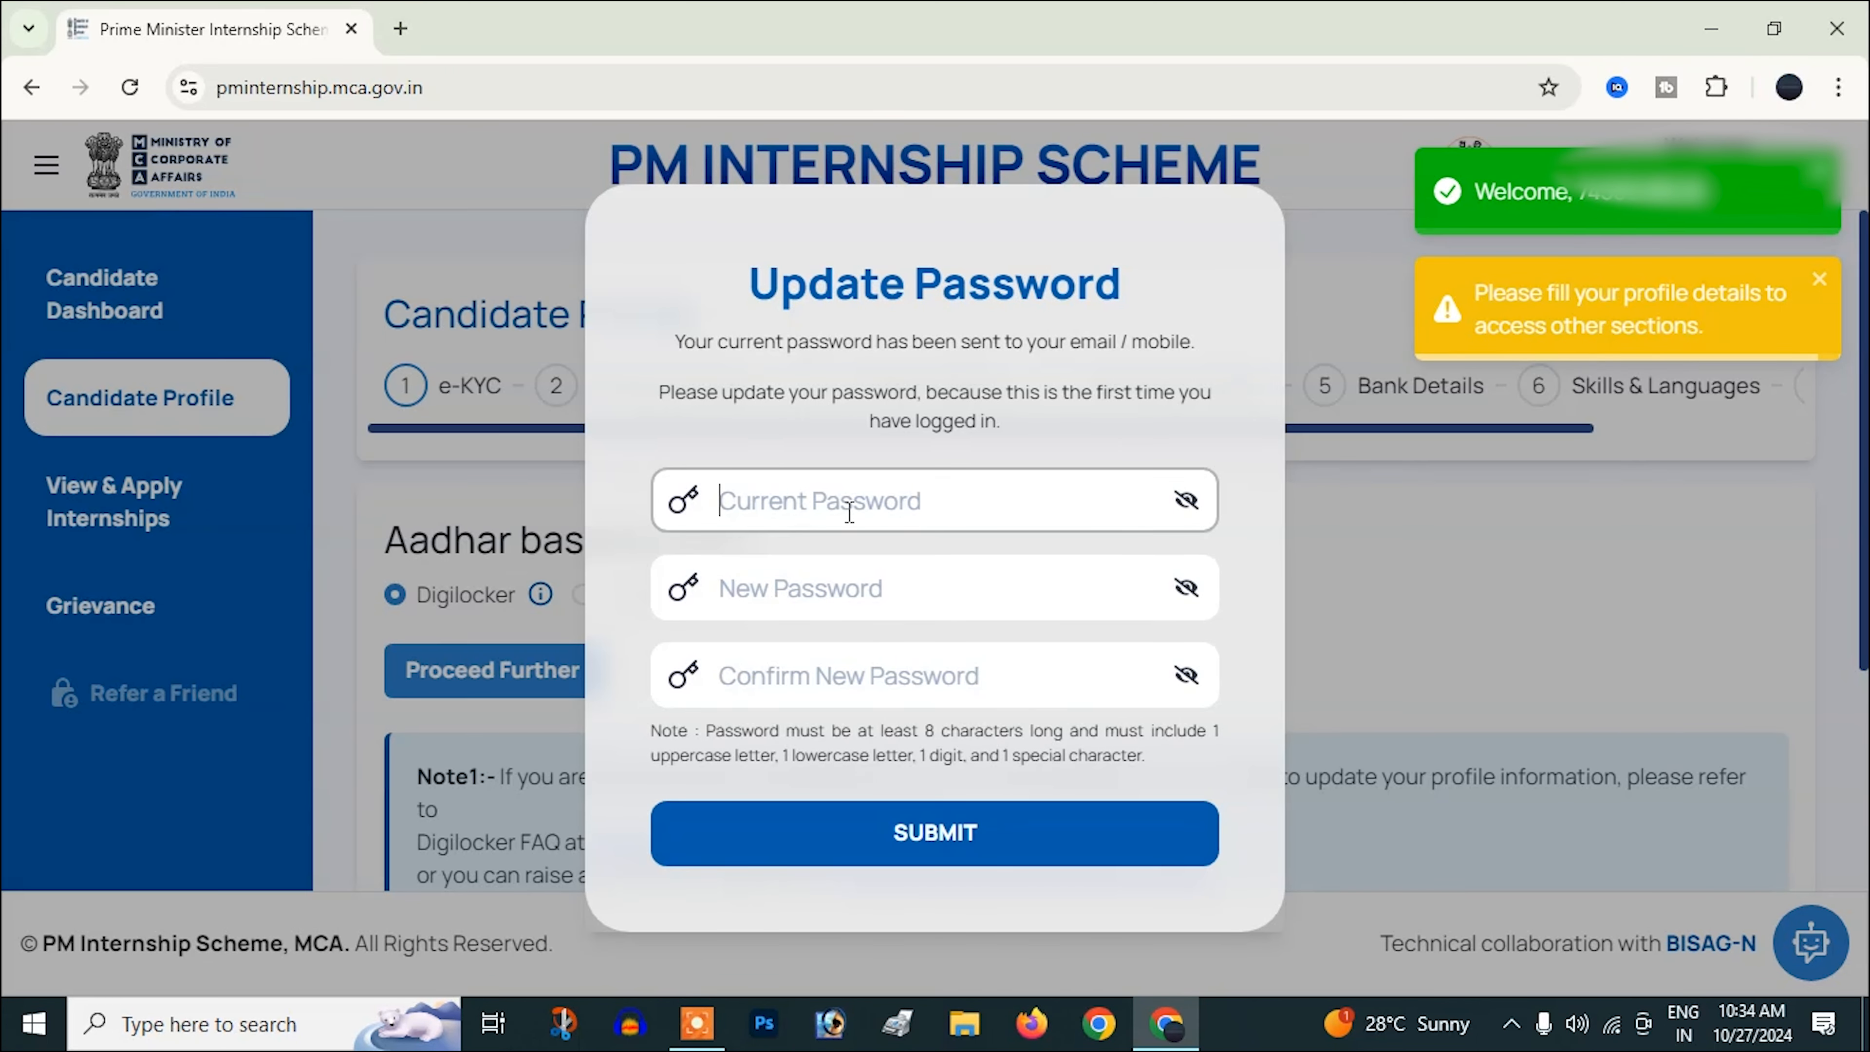
Replace the temporary password with a new one and decline Chrome's offer to save it.
left_click(849, 512)
type("P")
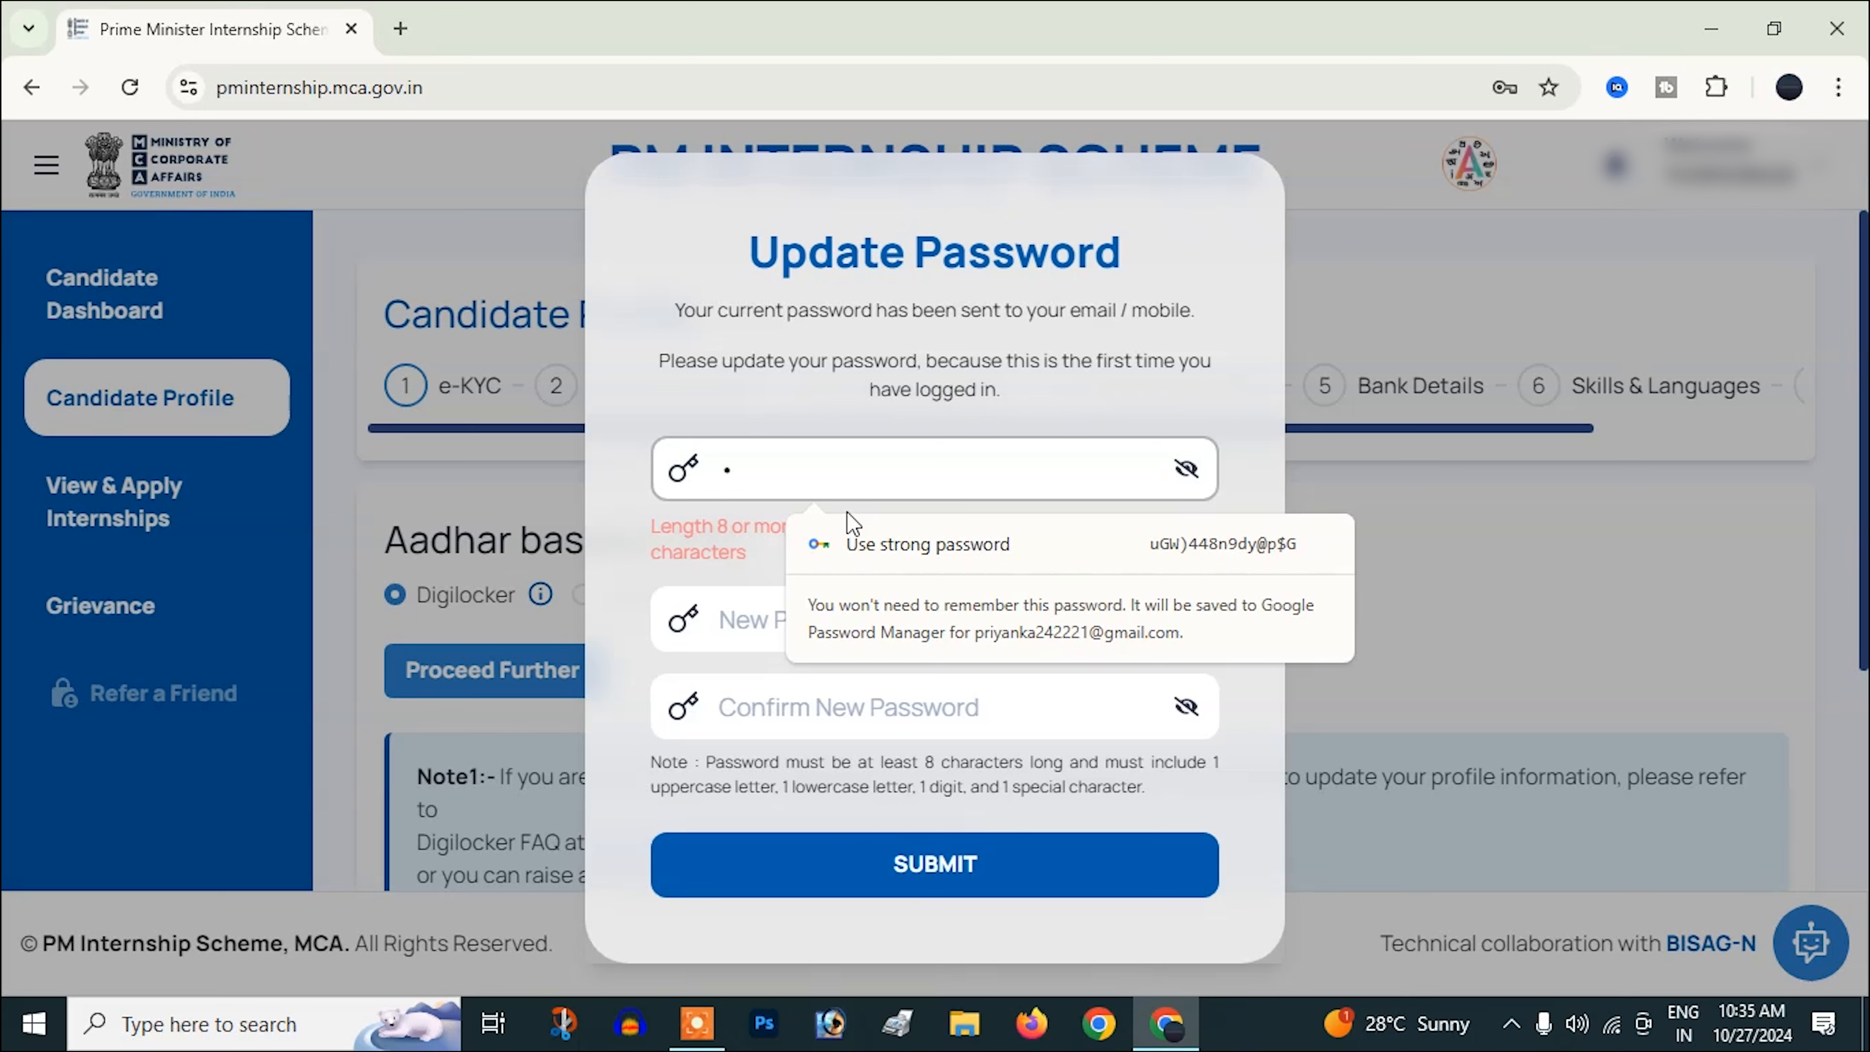
type("••••••••")
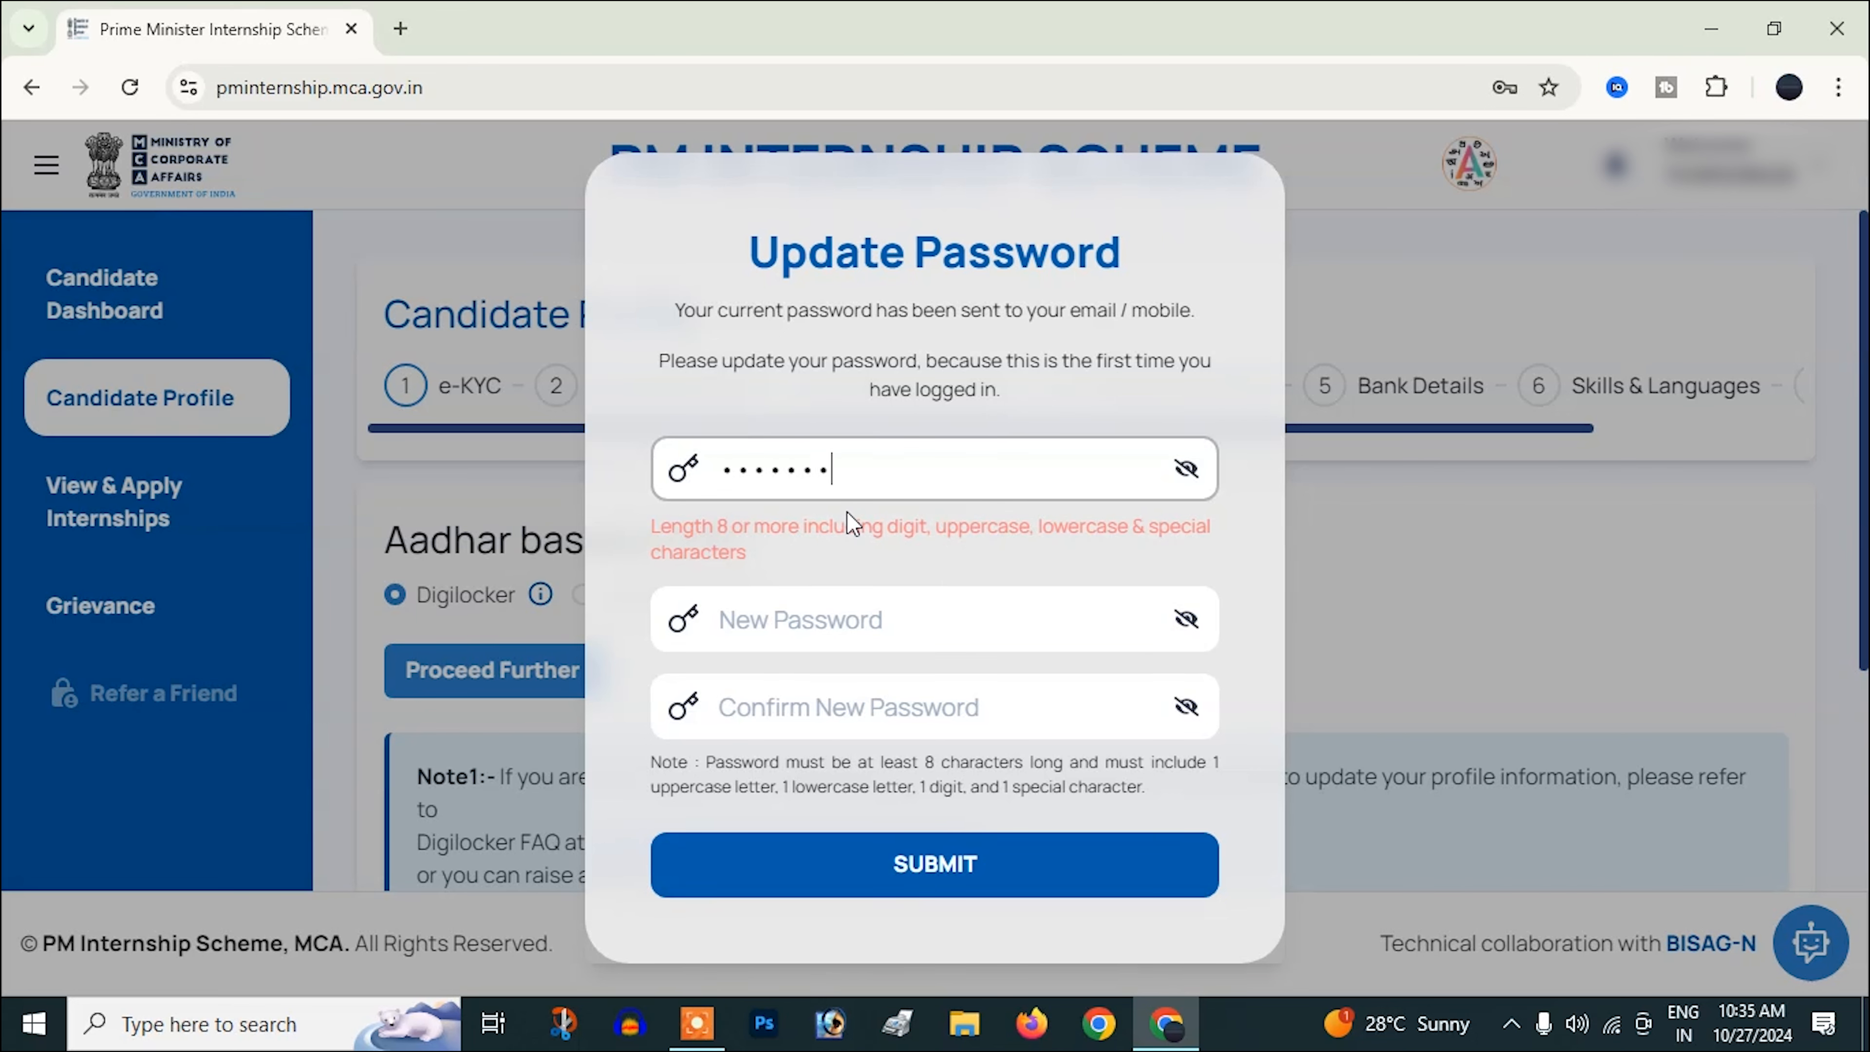
left_click(1015, 590)
type("•")
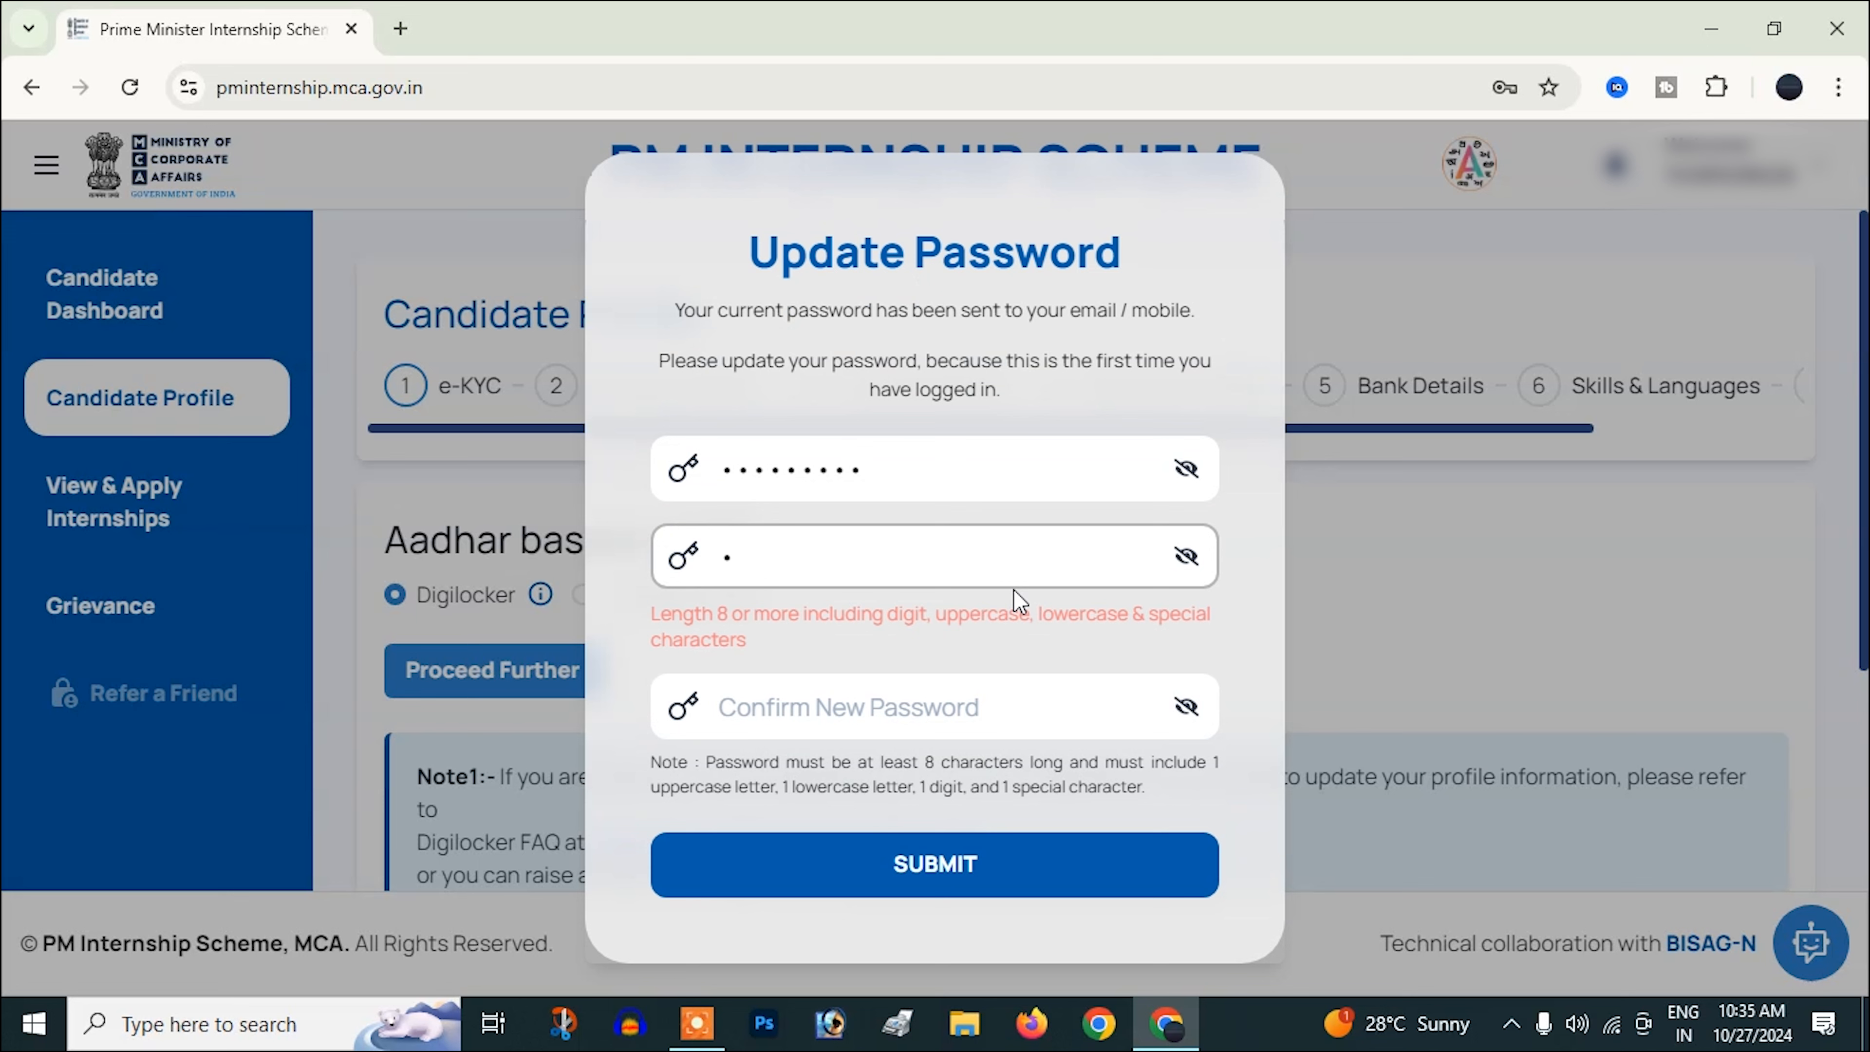
type("••••••••")
left_click(1013, 662)
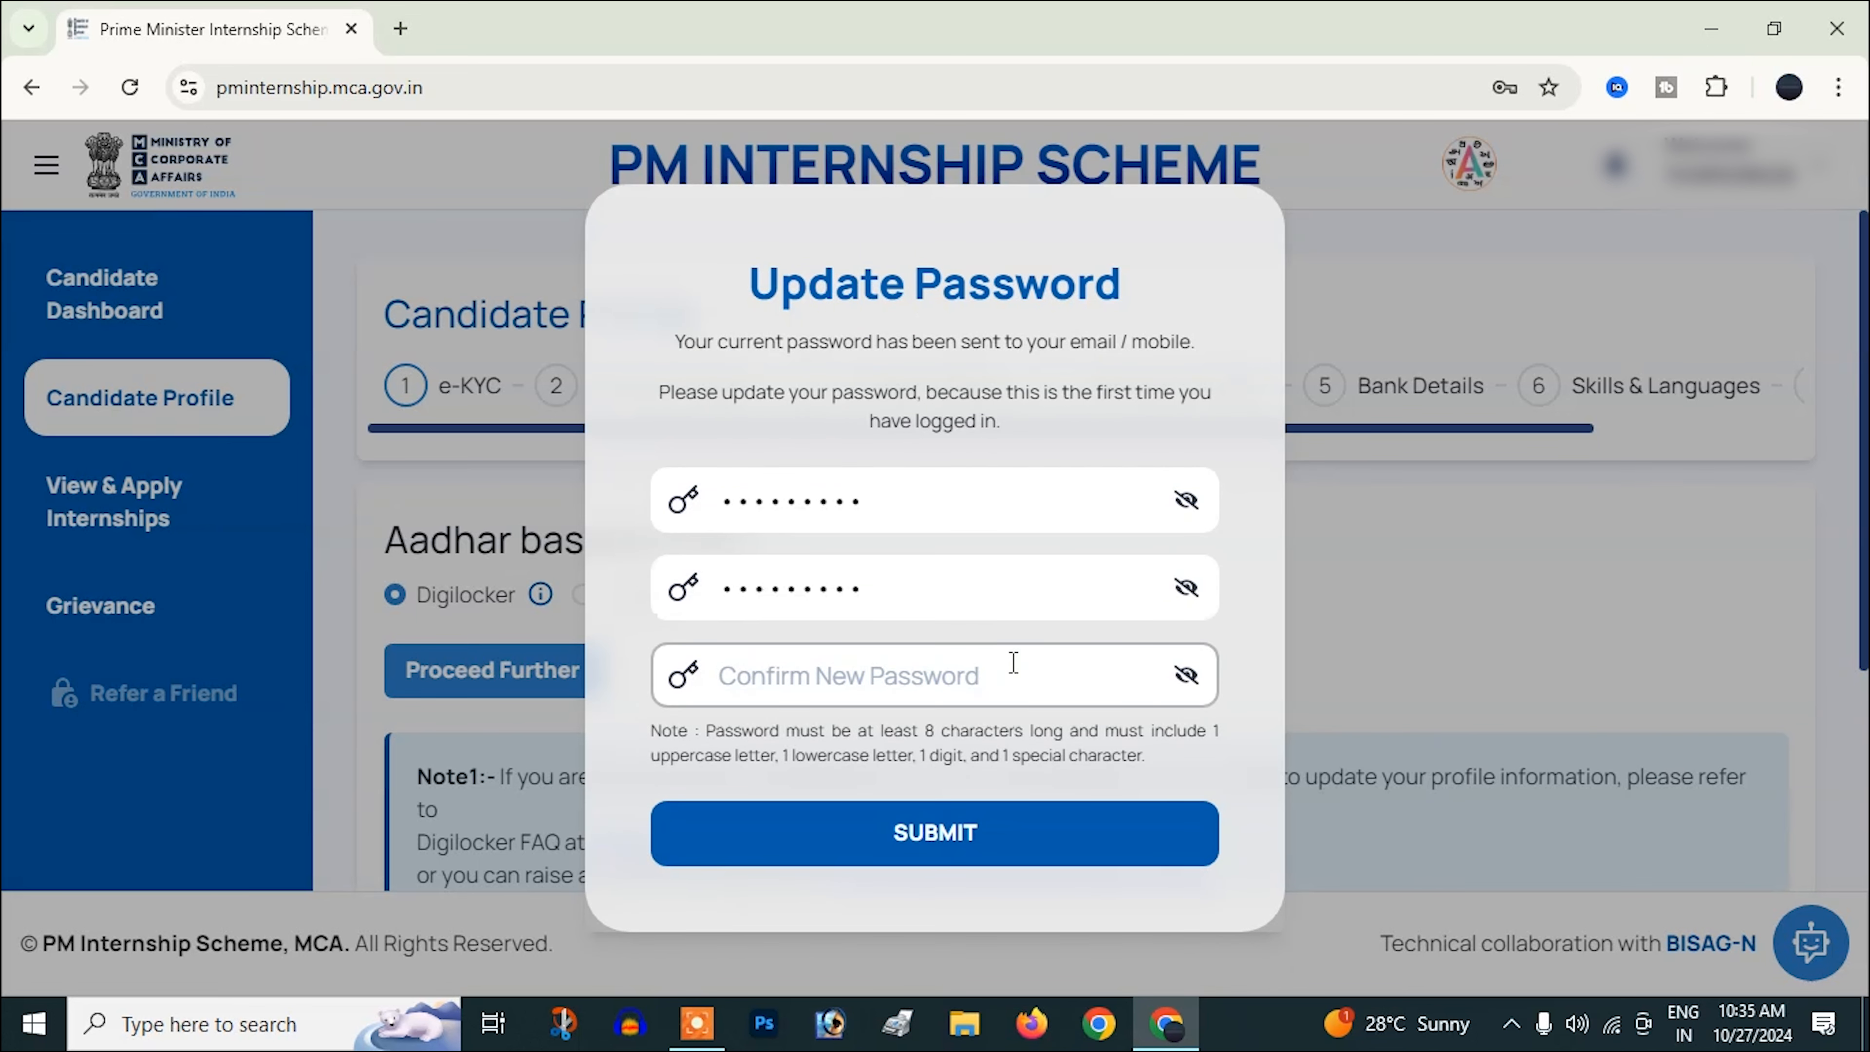
type("•••••••••")
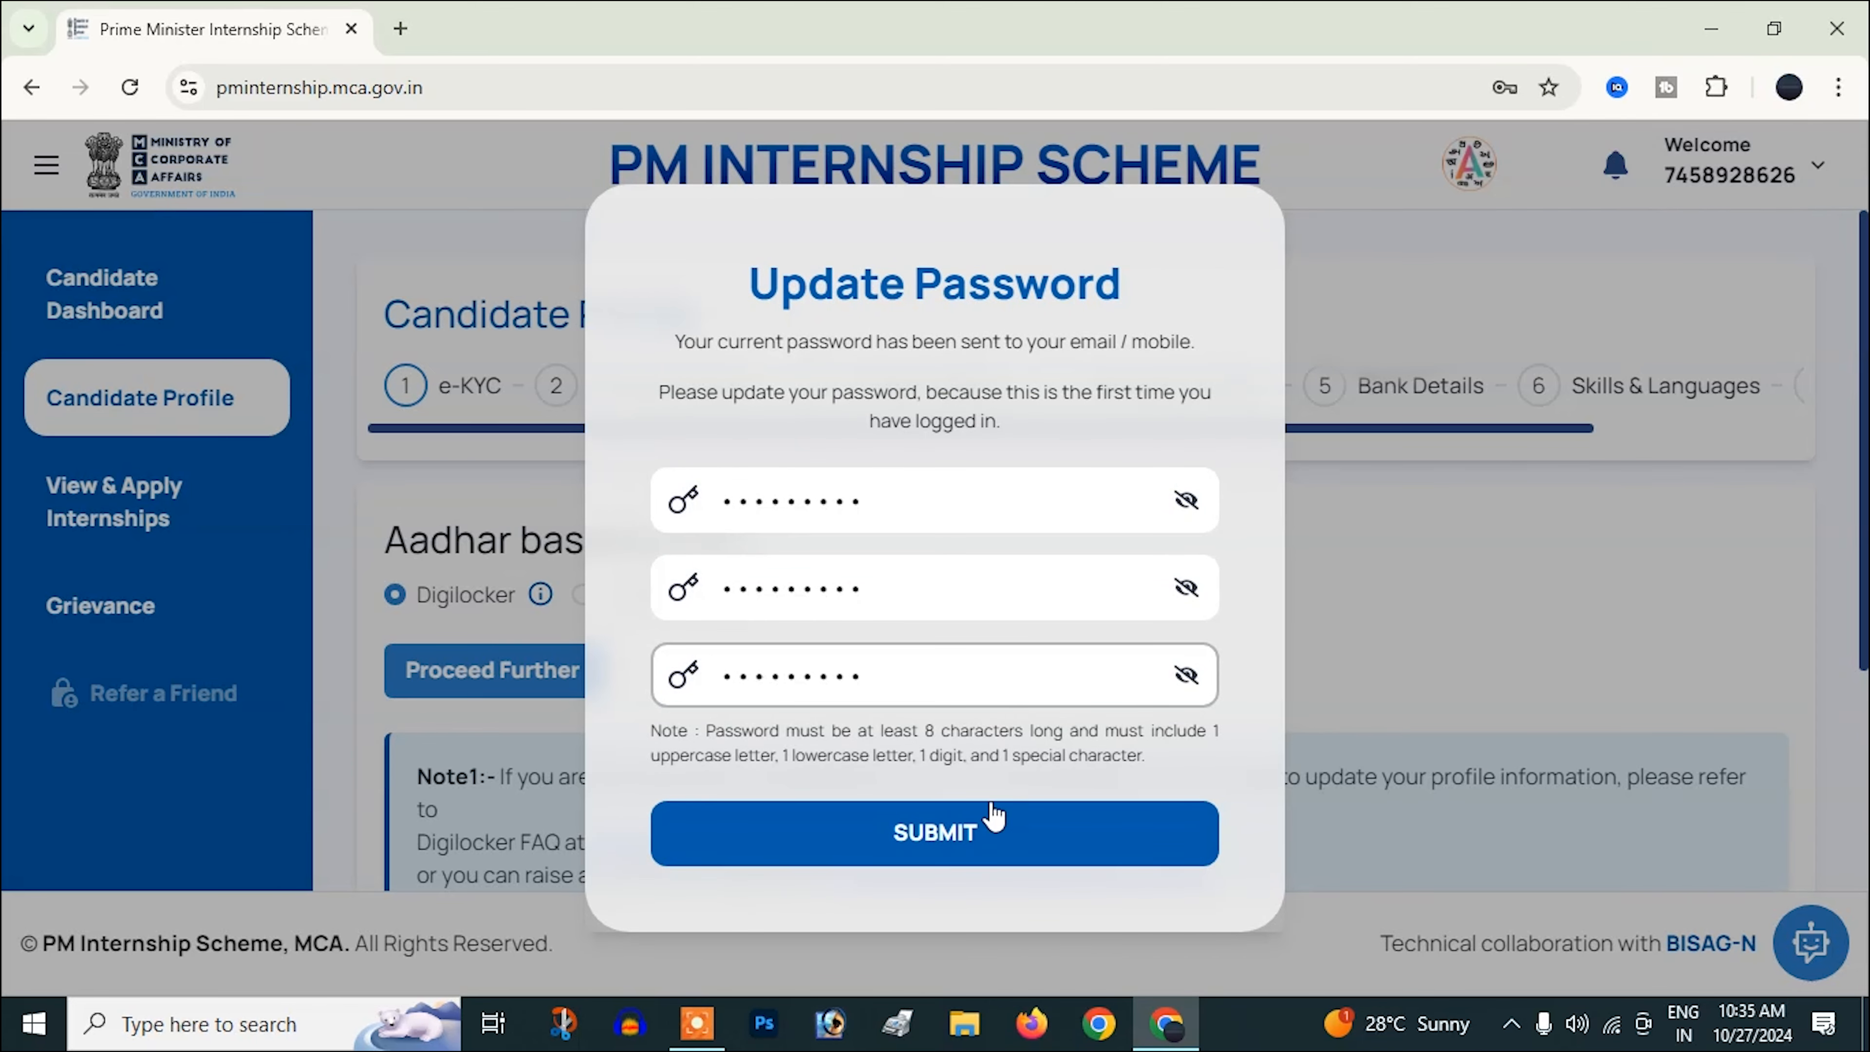
left_click(970, 829)
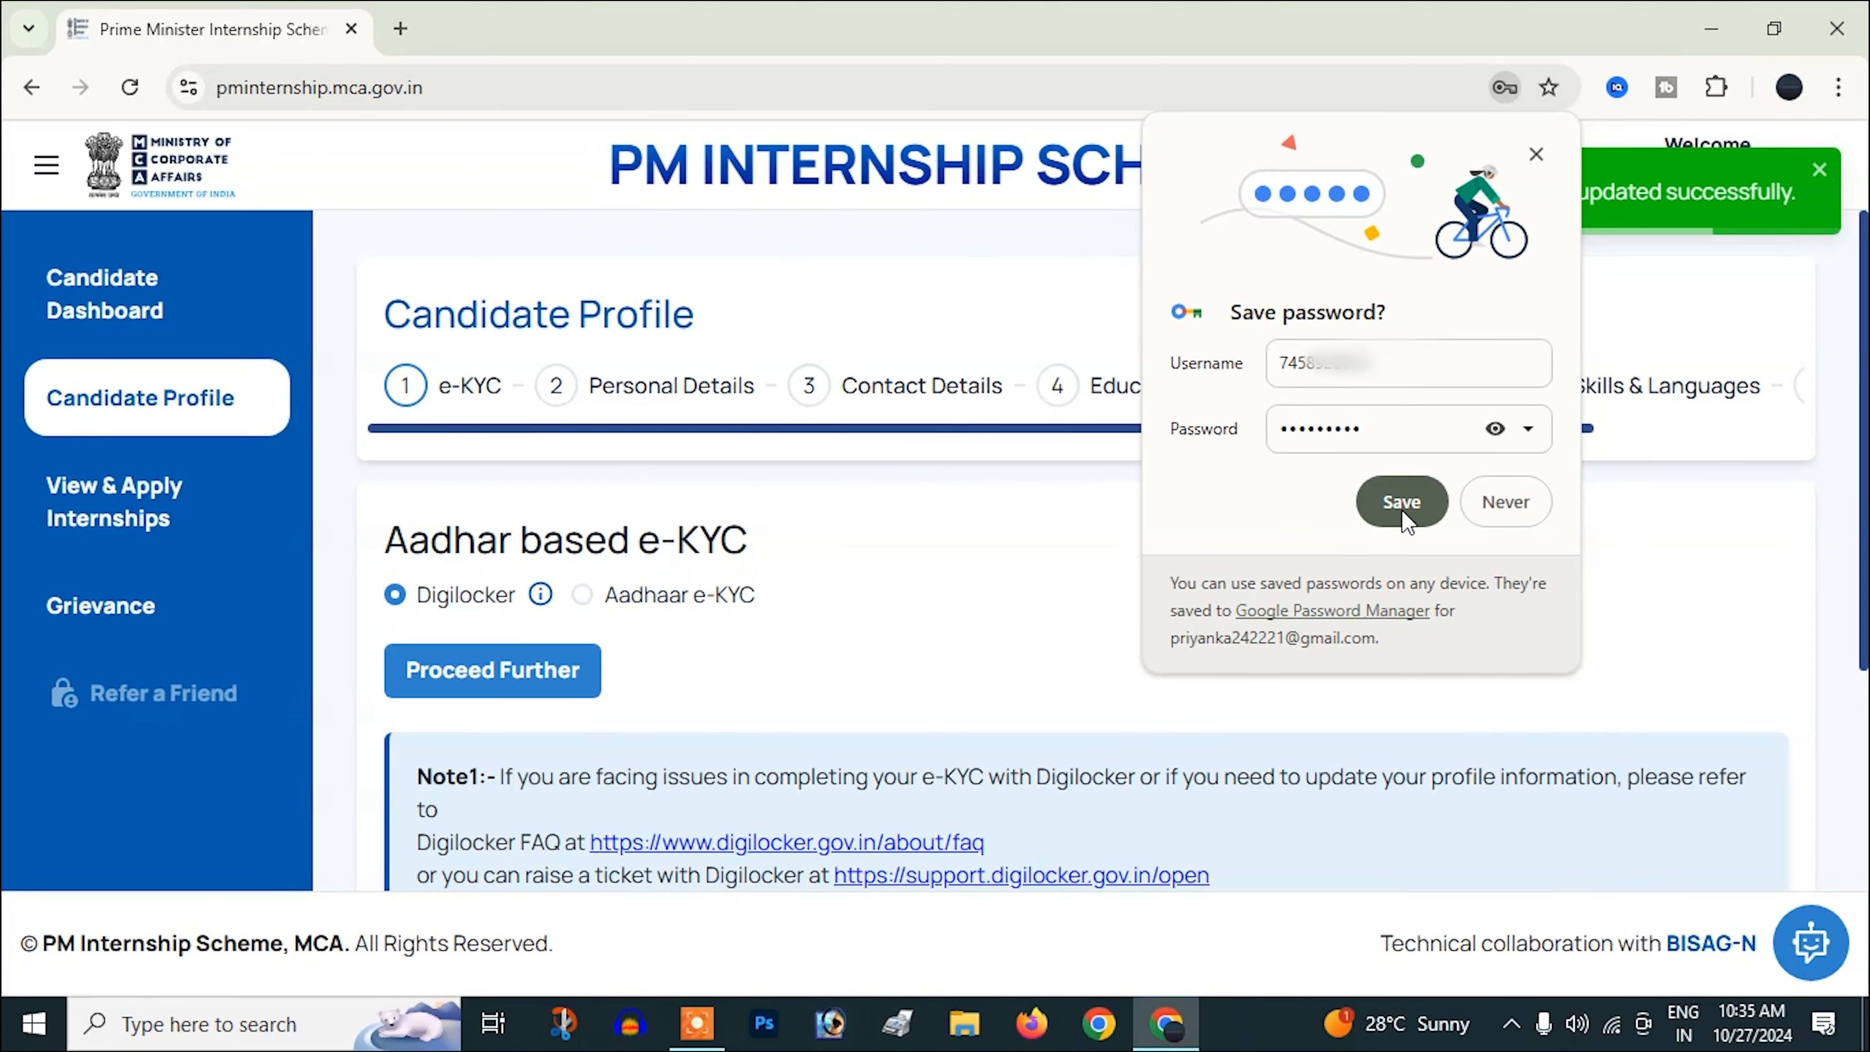
left_click(1502, 503)
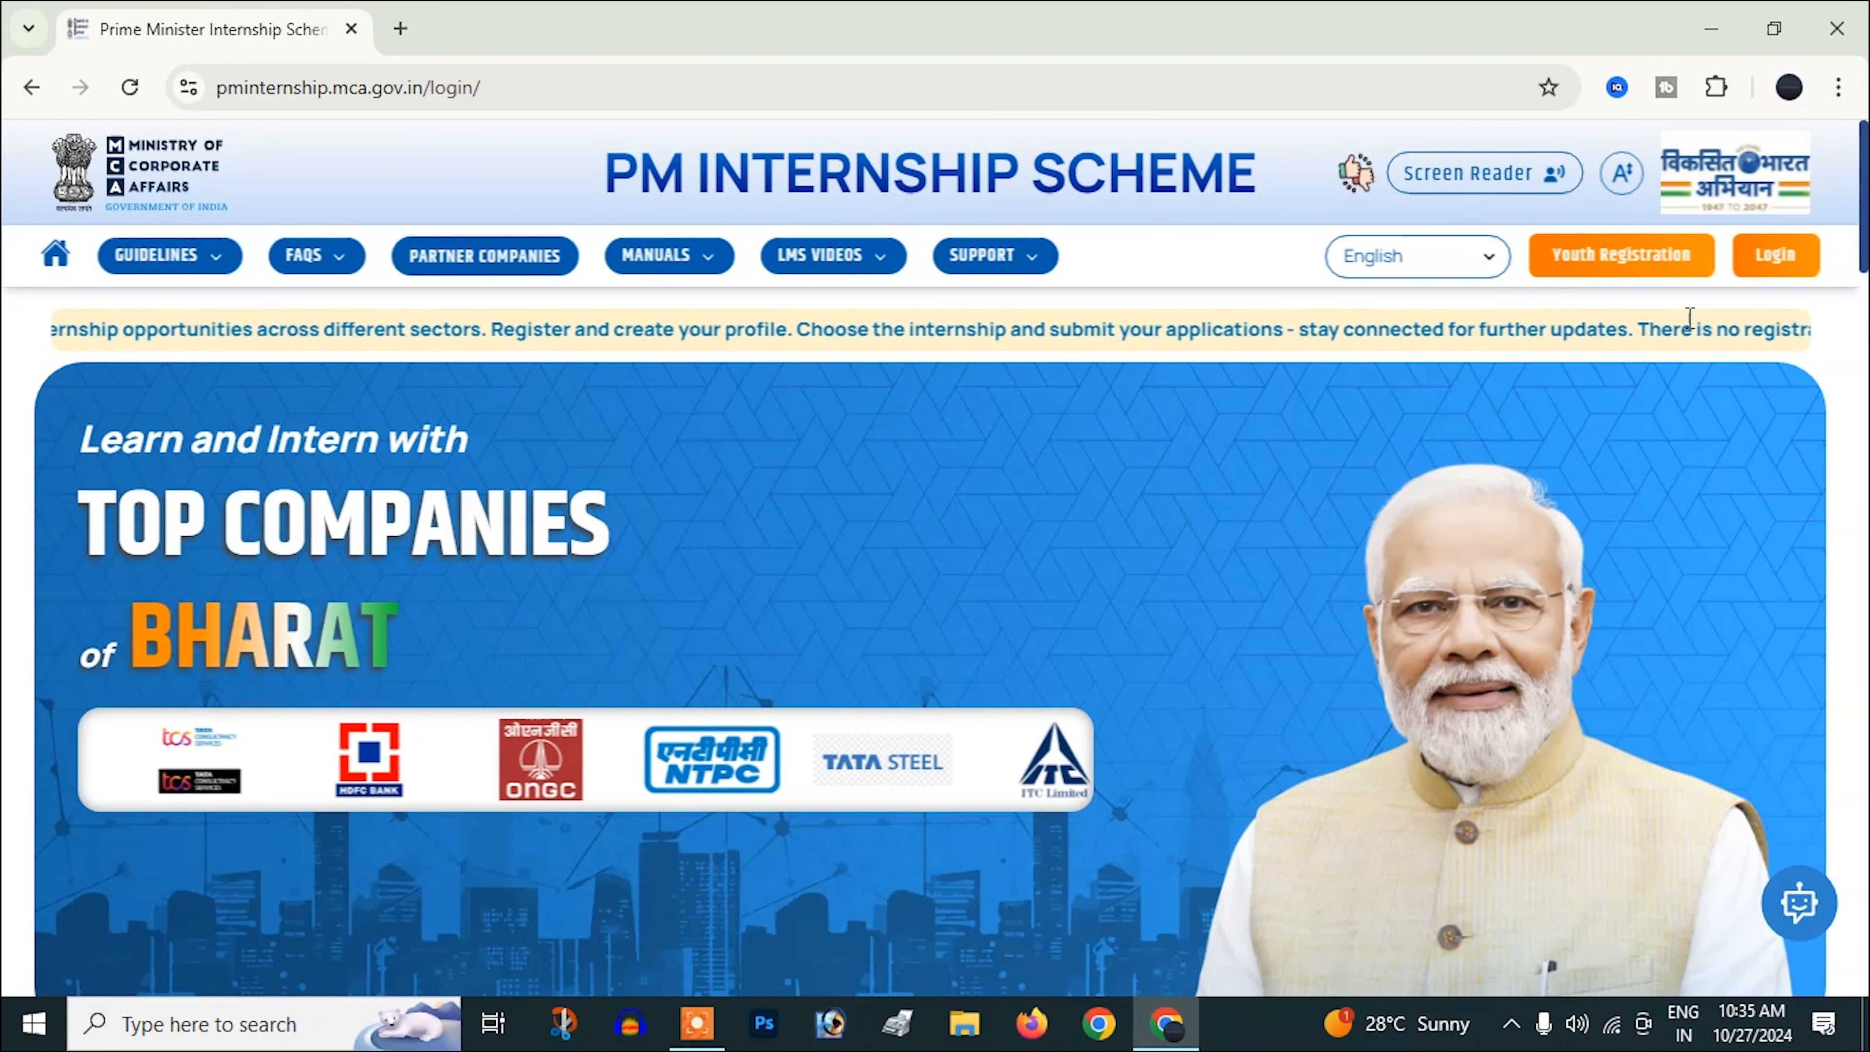
Log in with the mobile number and new password, then solve the captcha.
left_click(1785, 262)
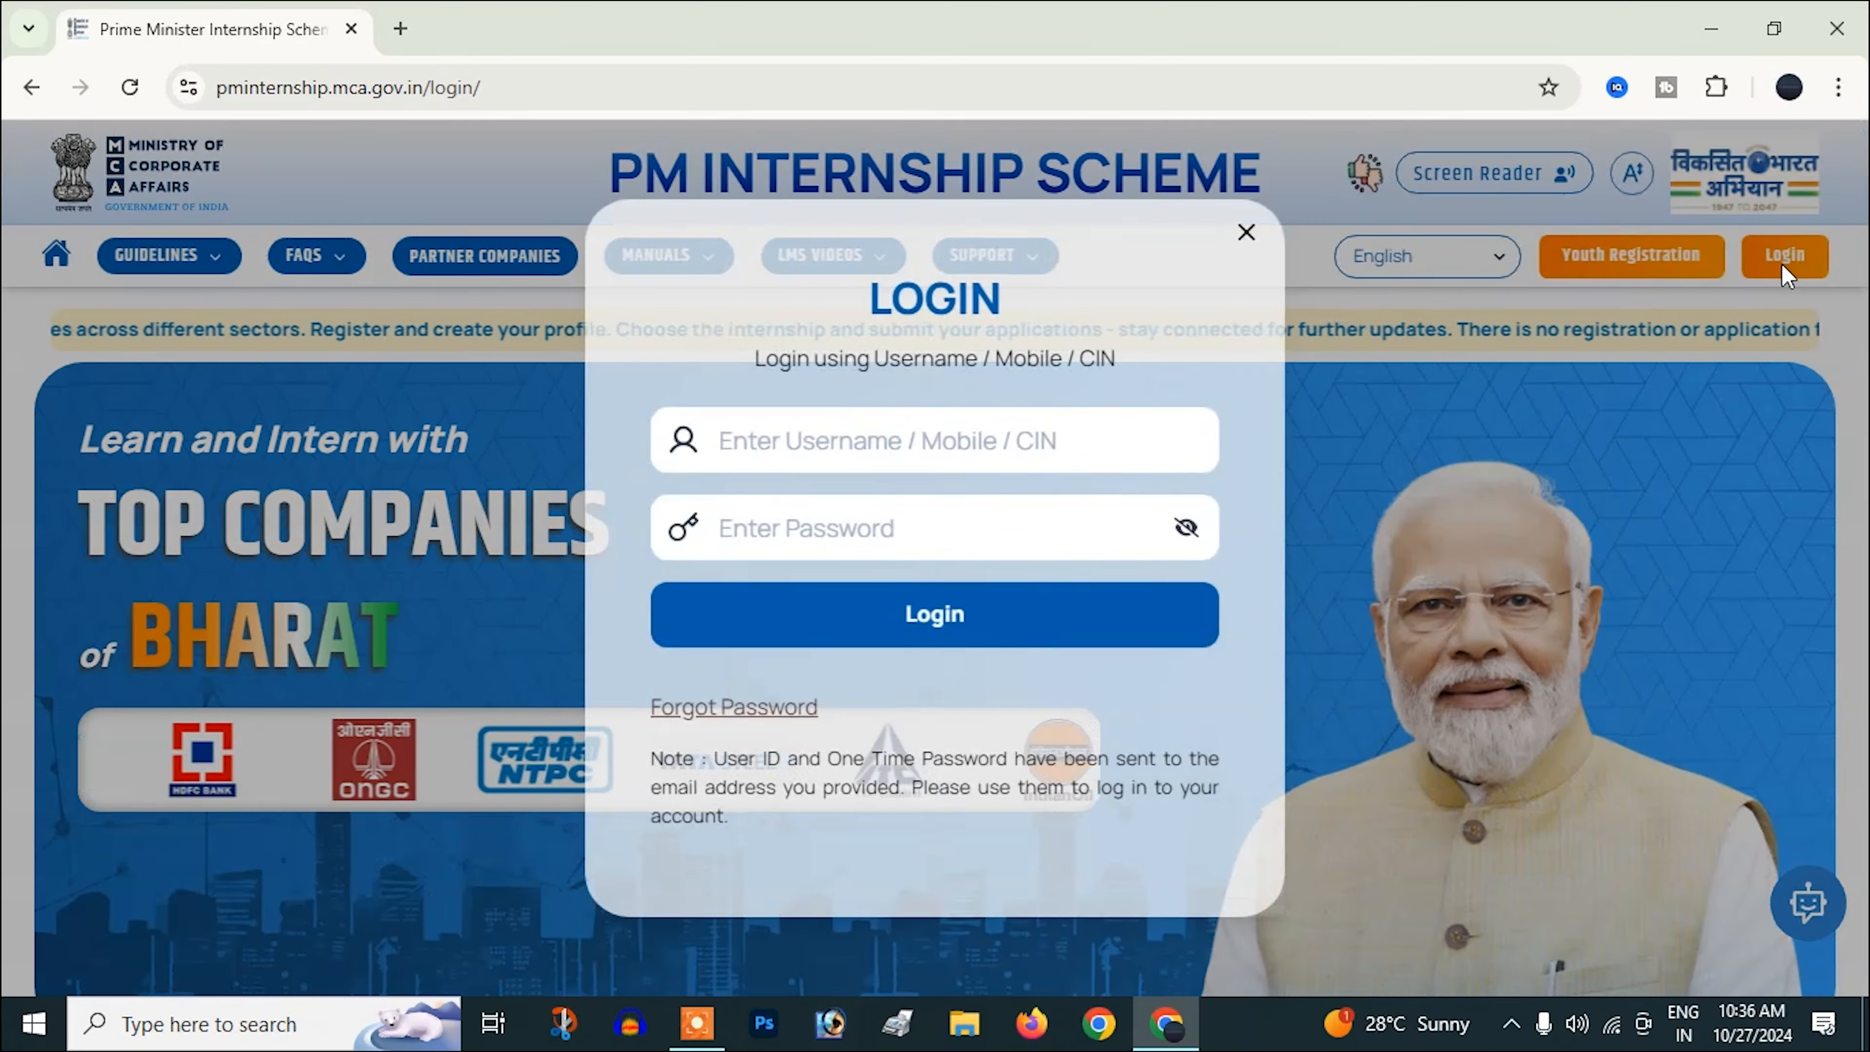
left_click(933, 427)
type("745*******")
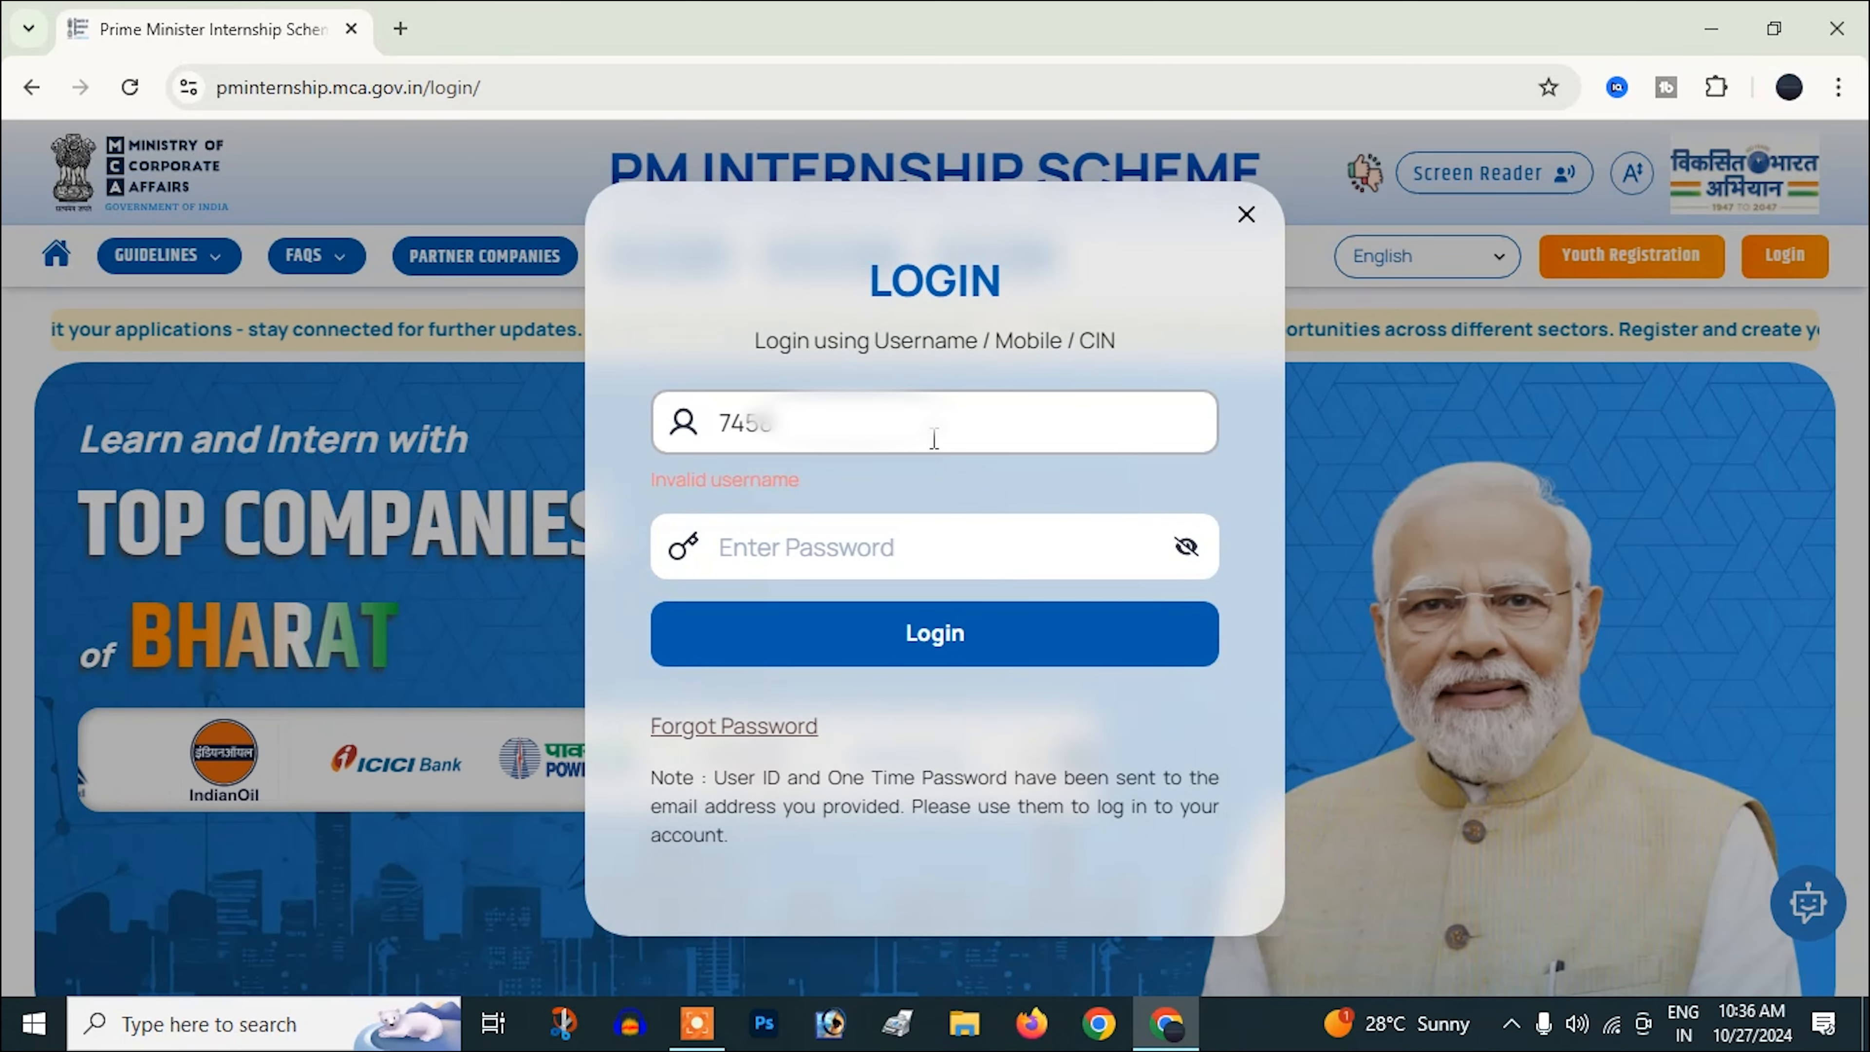
left_click(902, 531)
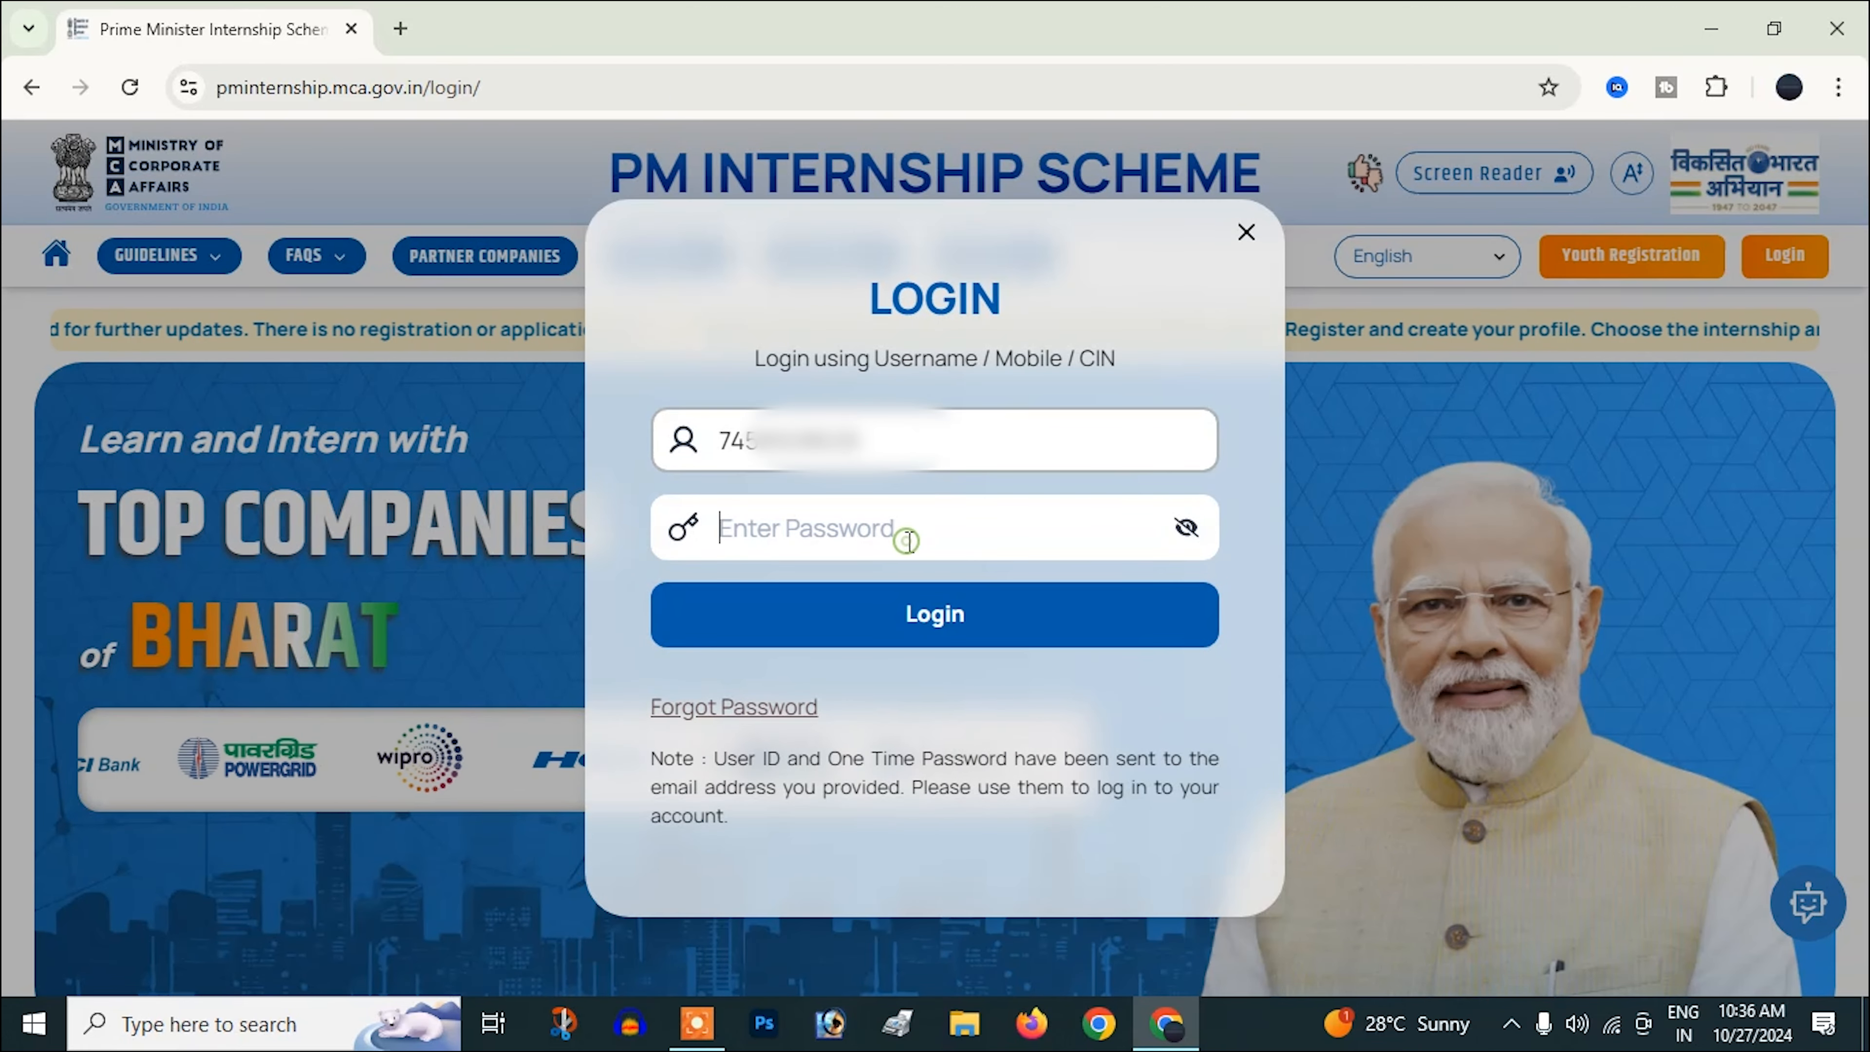
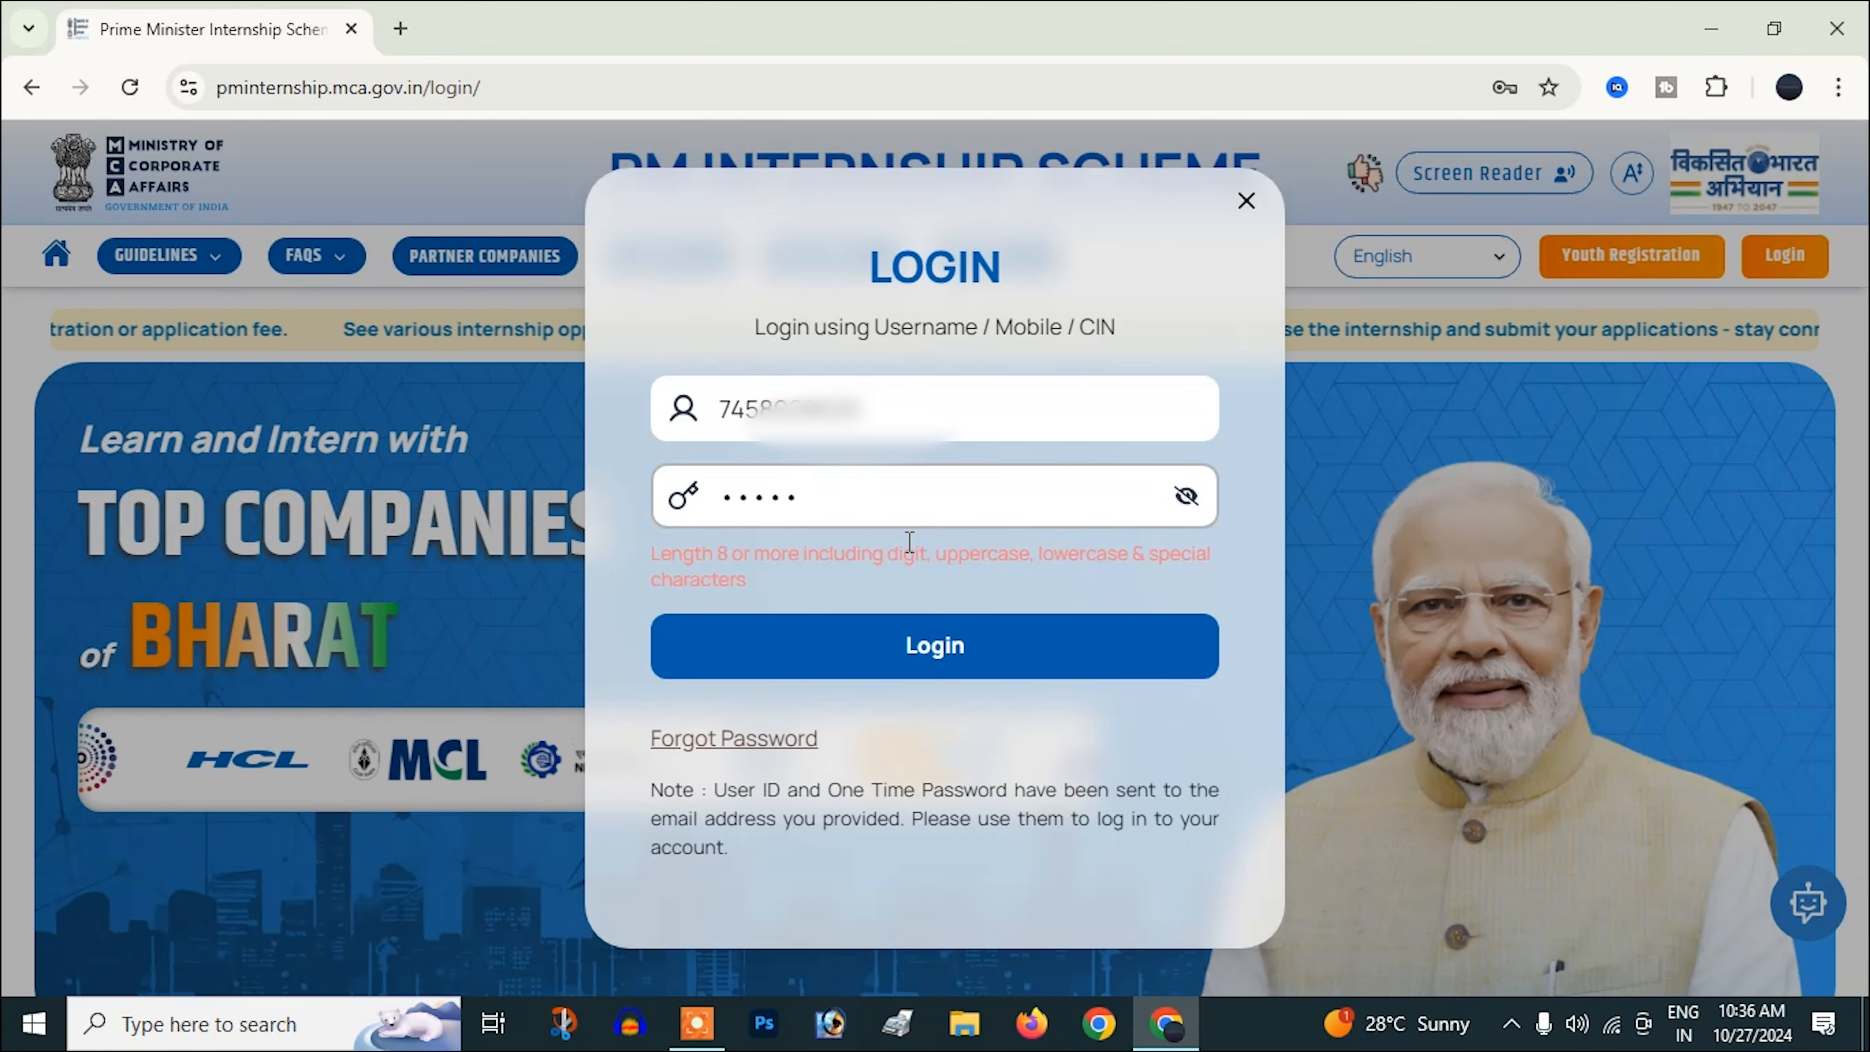
left_click(1185, 528)
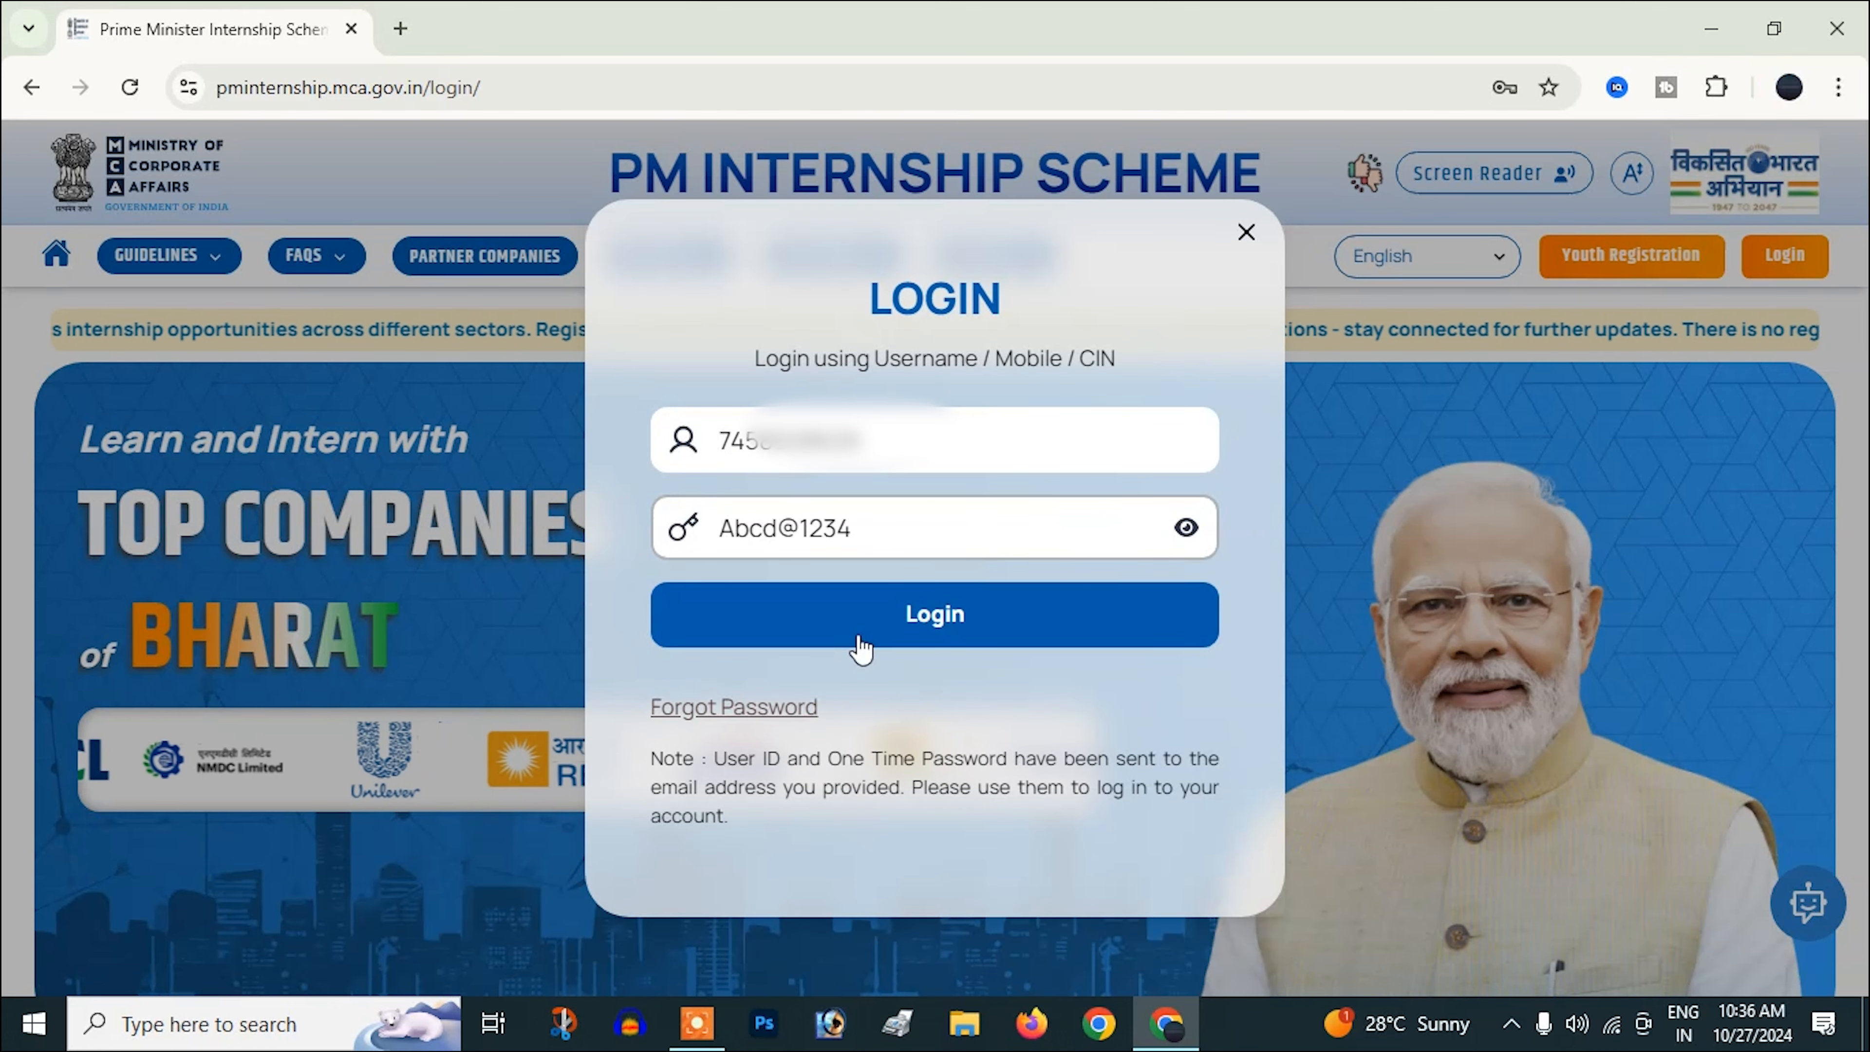
left_click(950, 625)
left_click(929, 627)
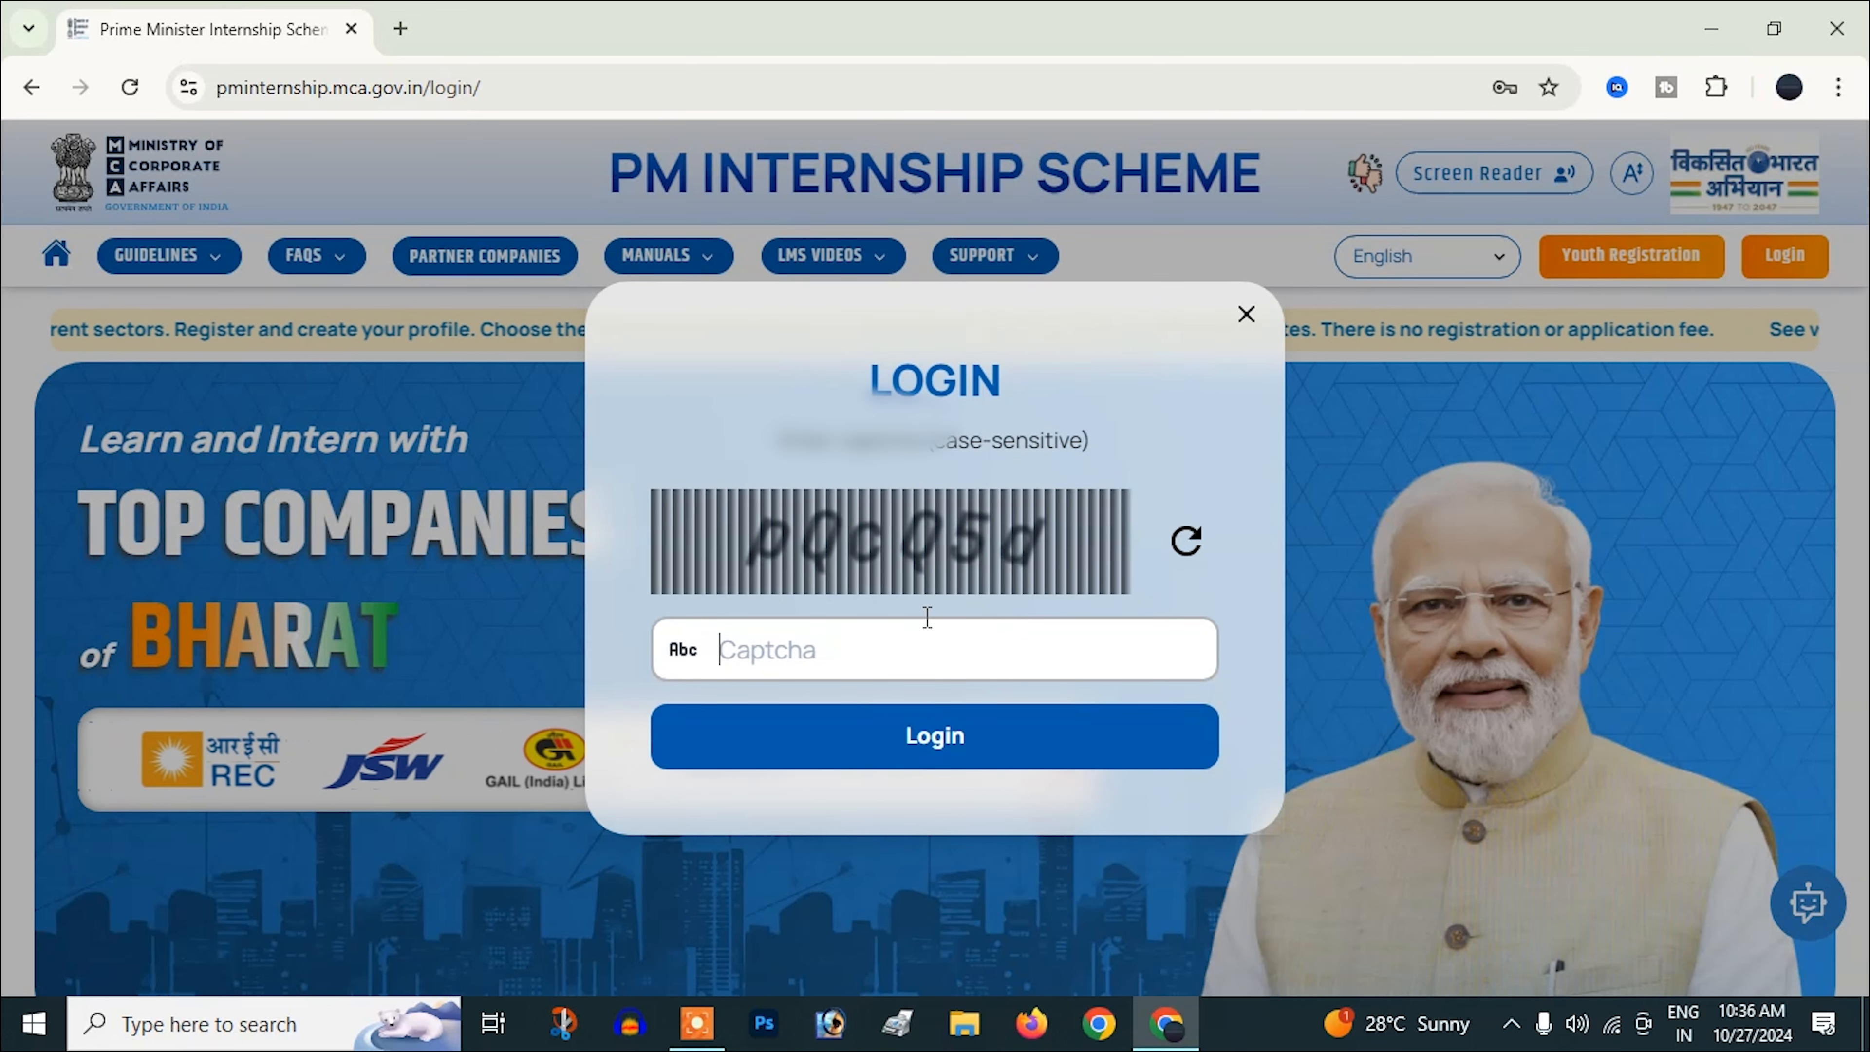
type("pQcQ")
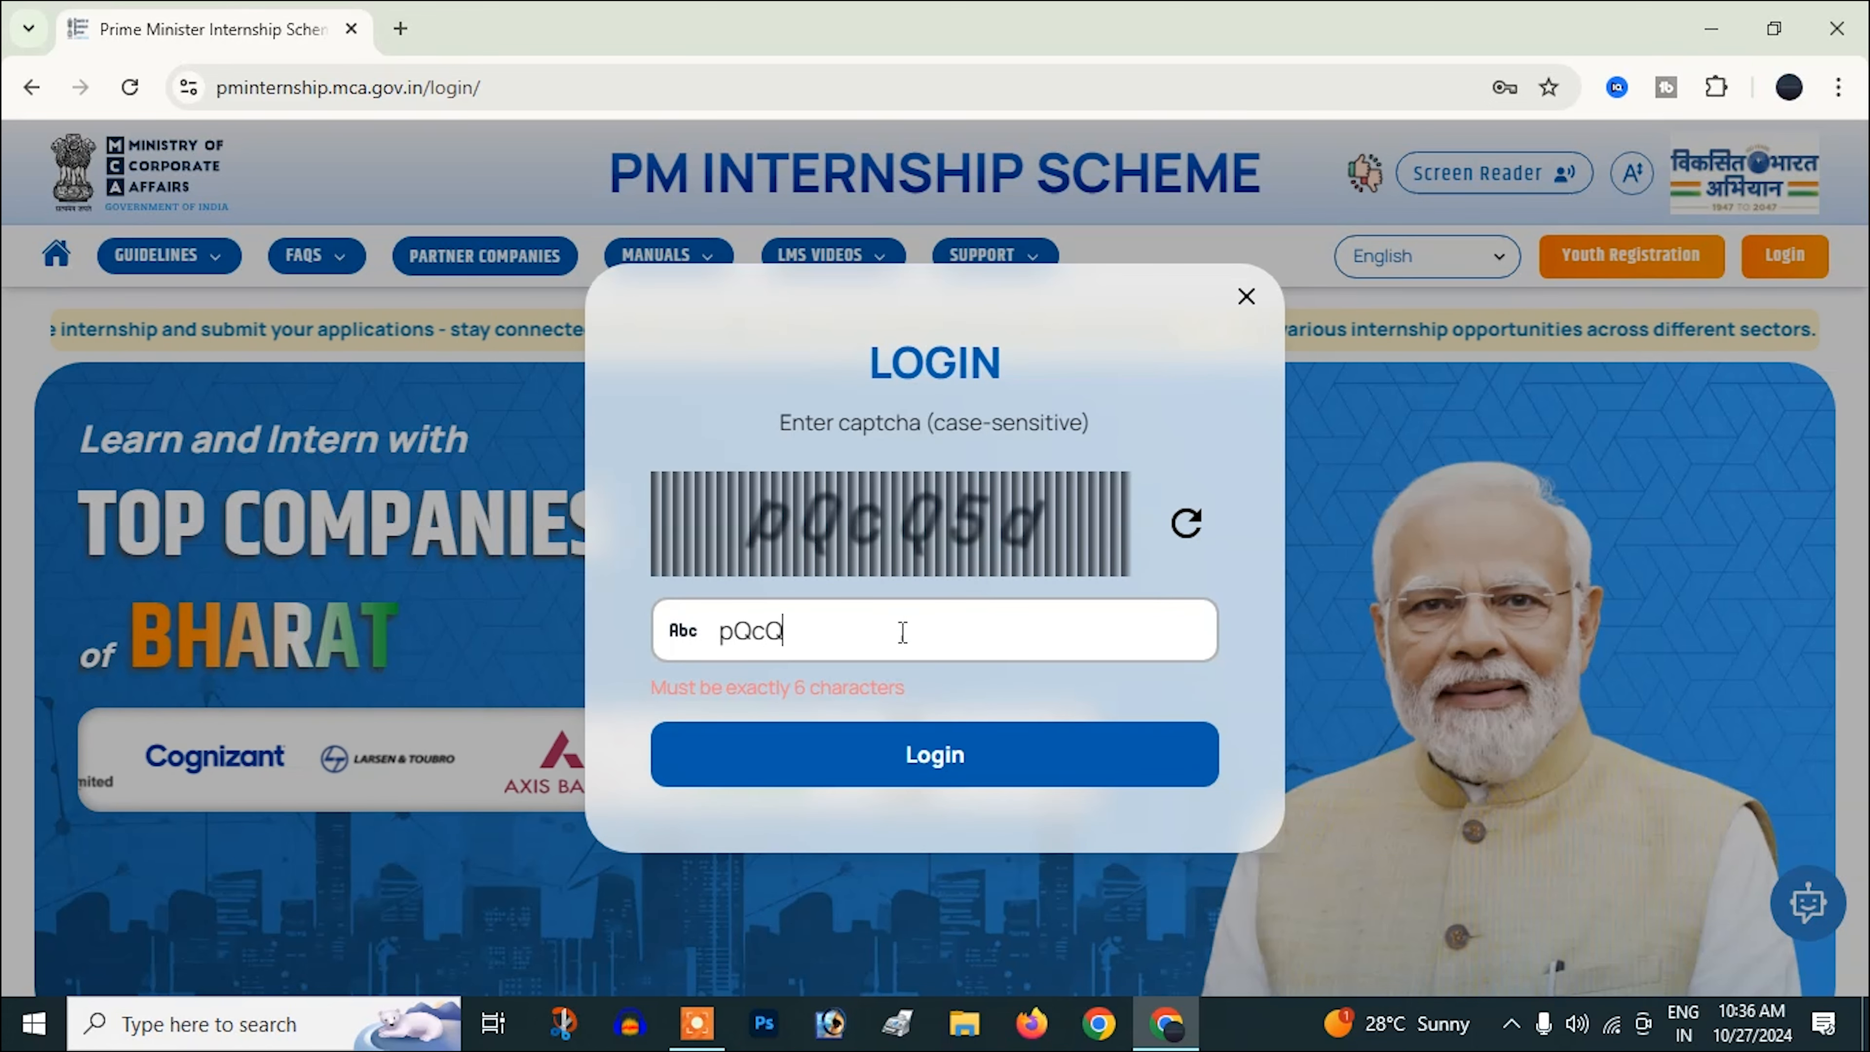
type("5d")
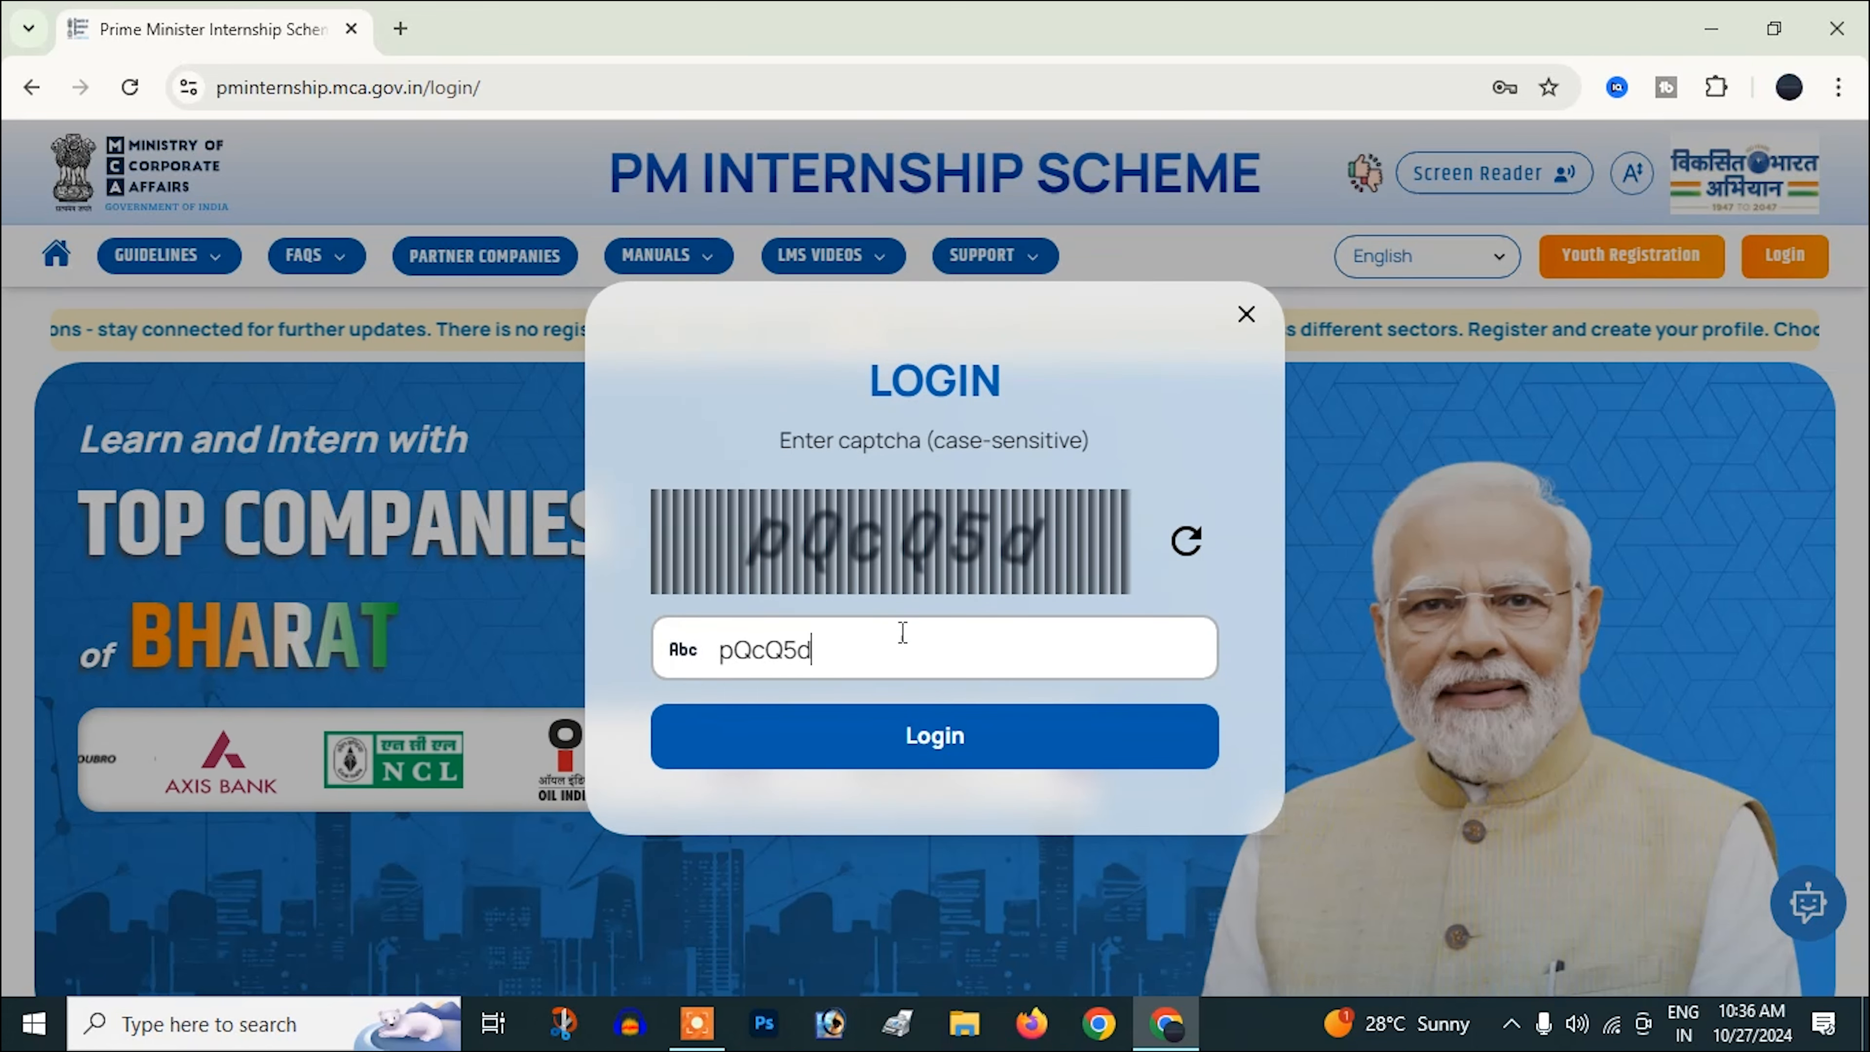
left_click(914, 751)
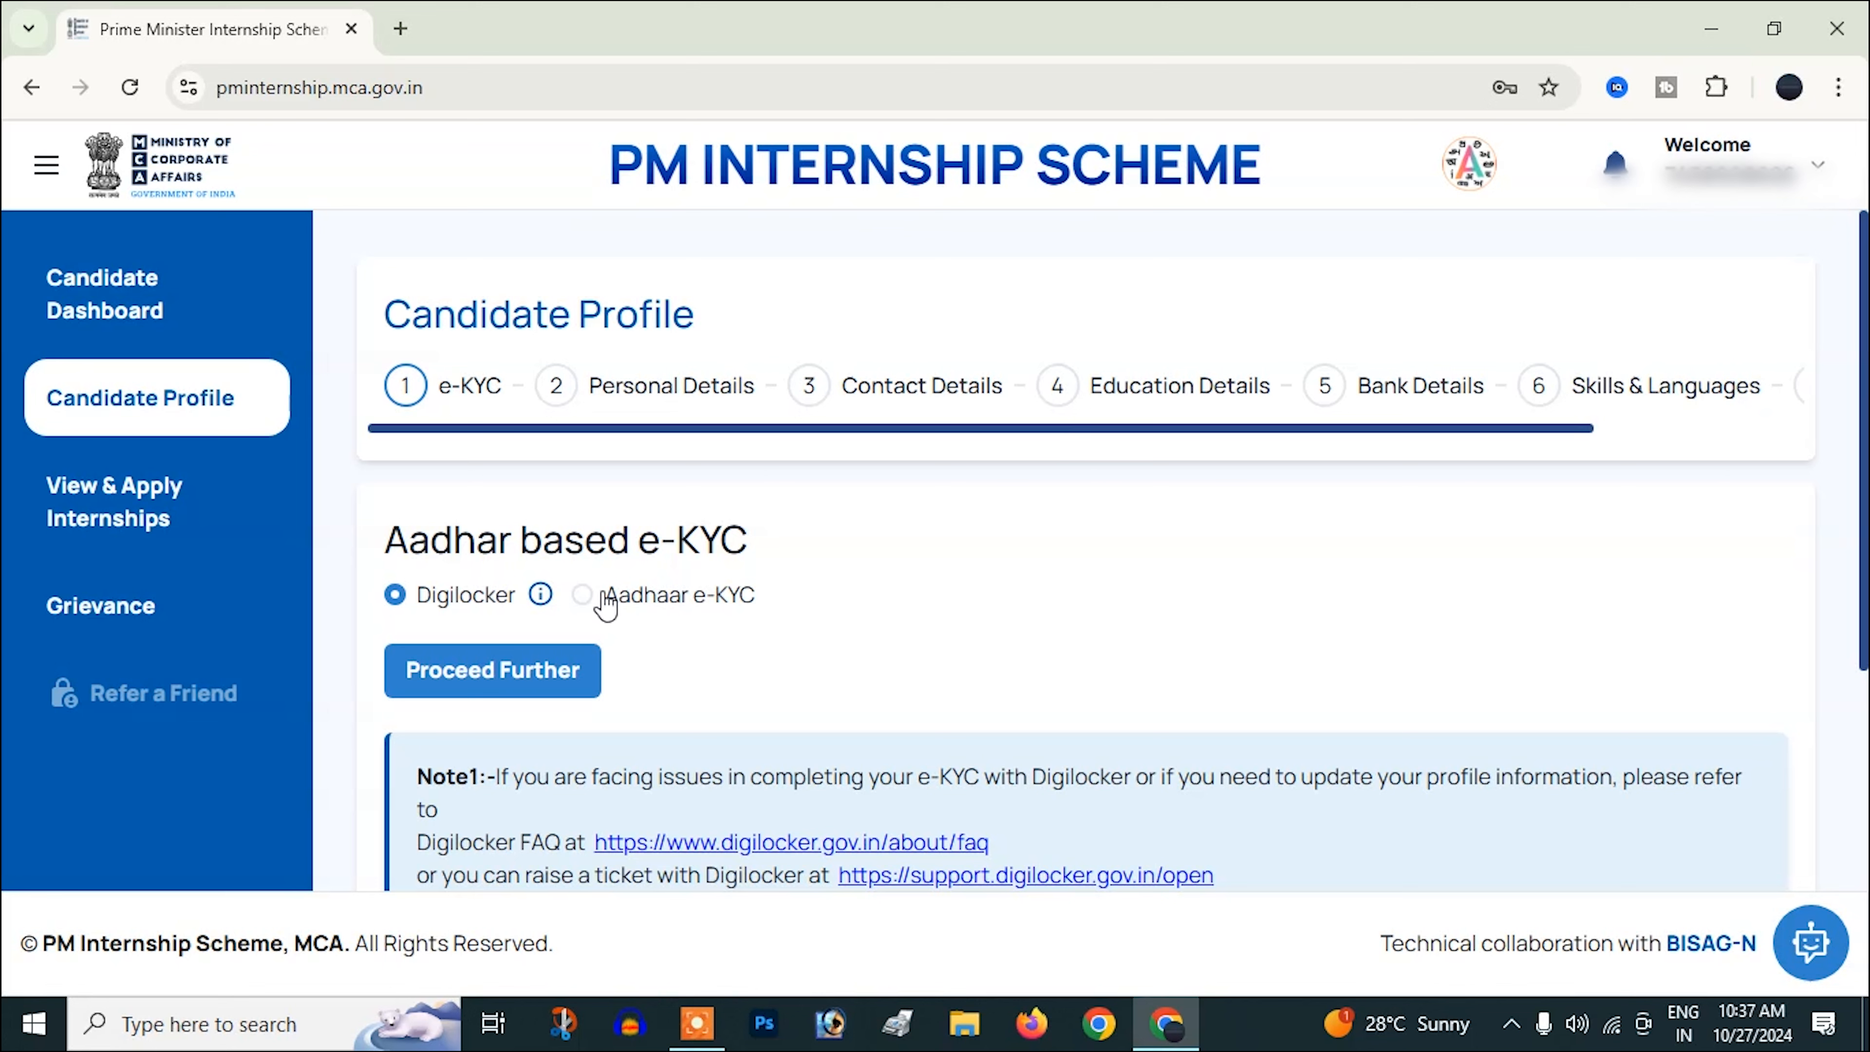
Start DigiLocker e-KYC and enter the Aadhaar number to request an OTP.
left_click(585, 596)
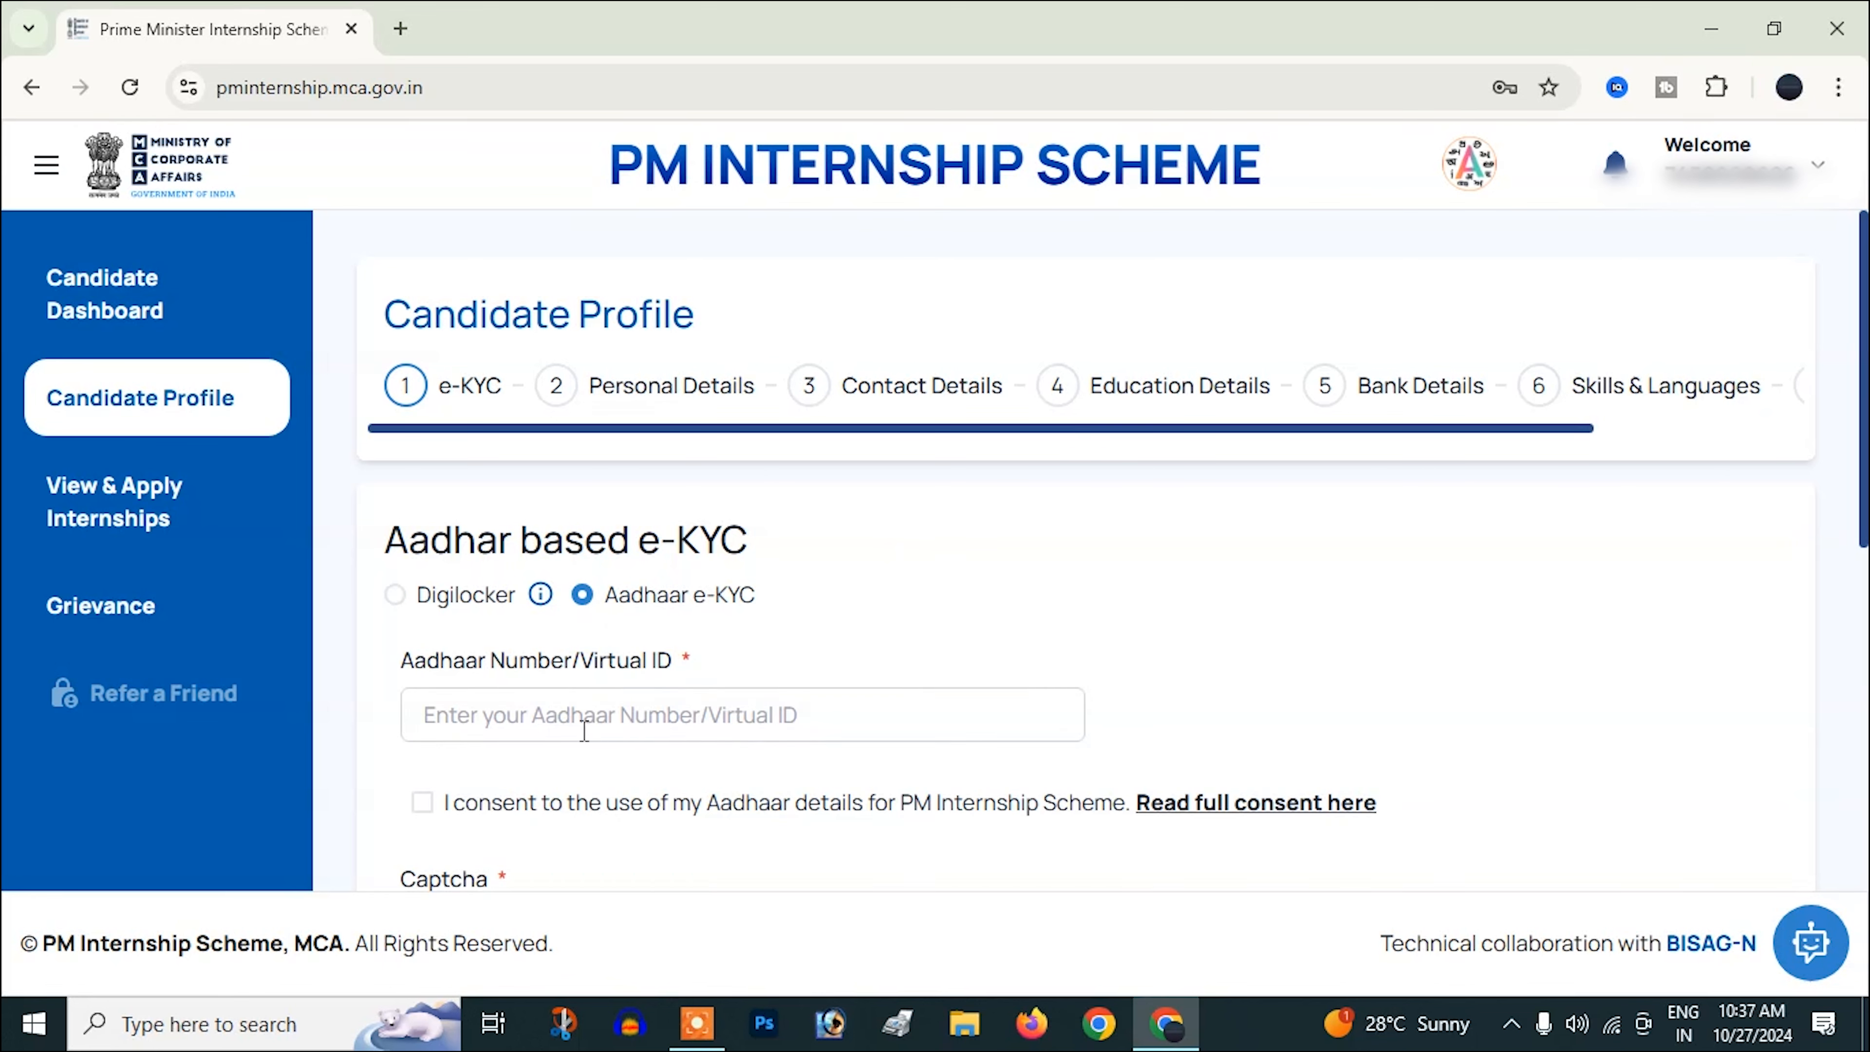
left_click(409, 595)
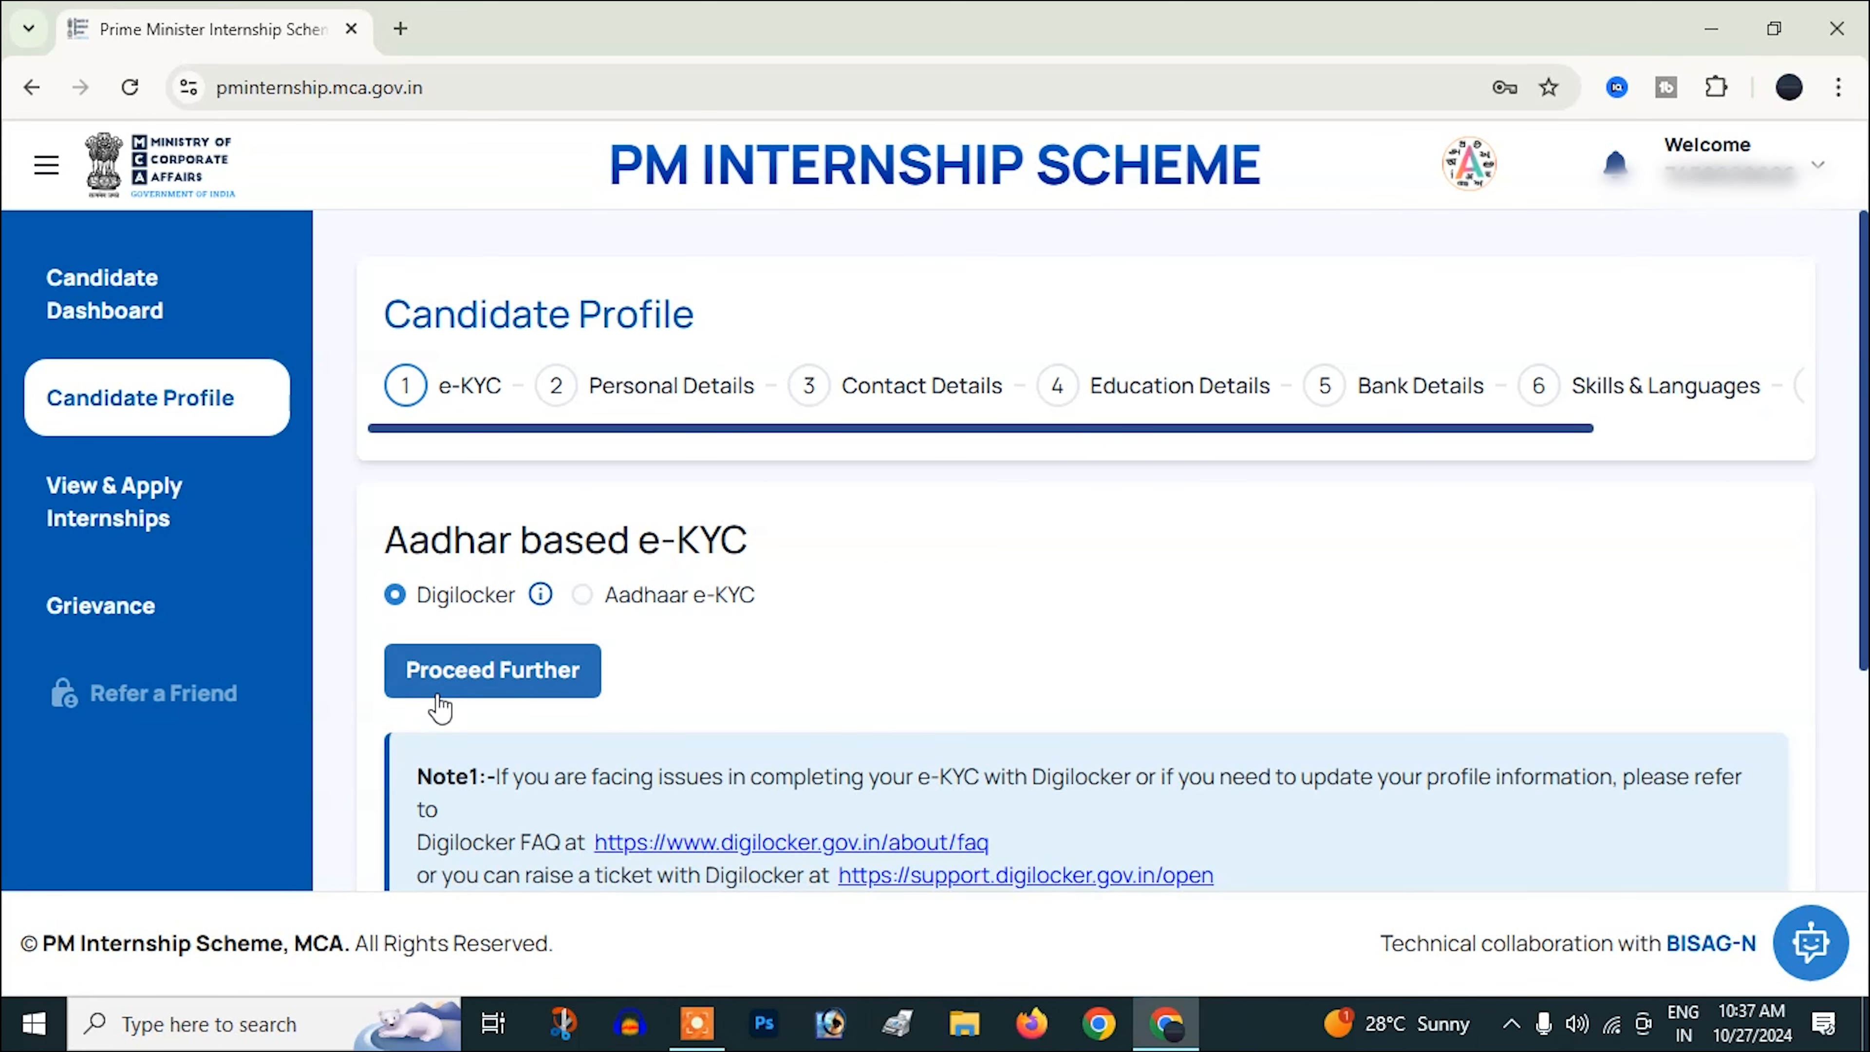
left_click(453, 690)
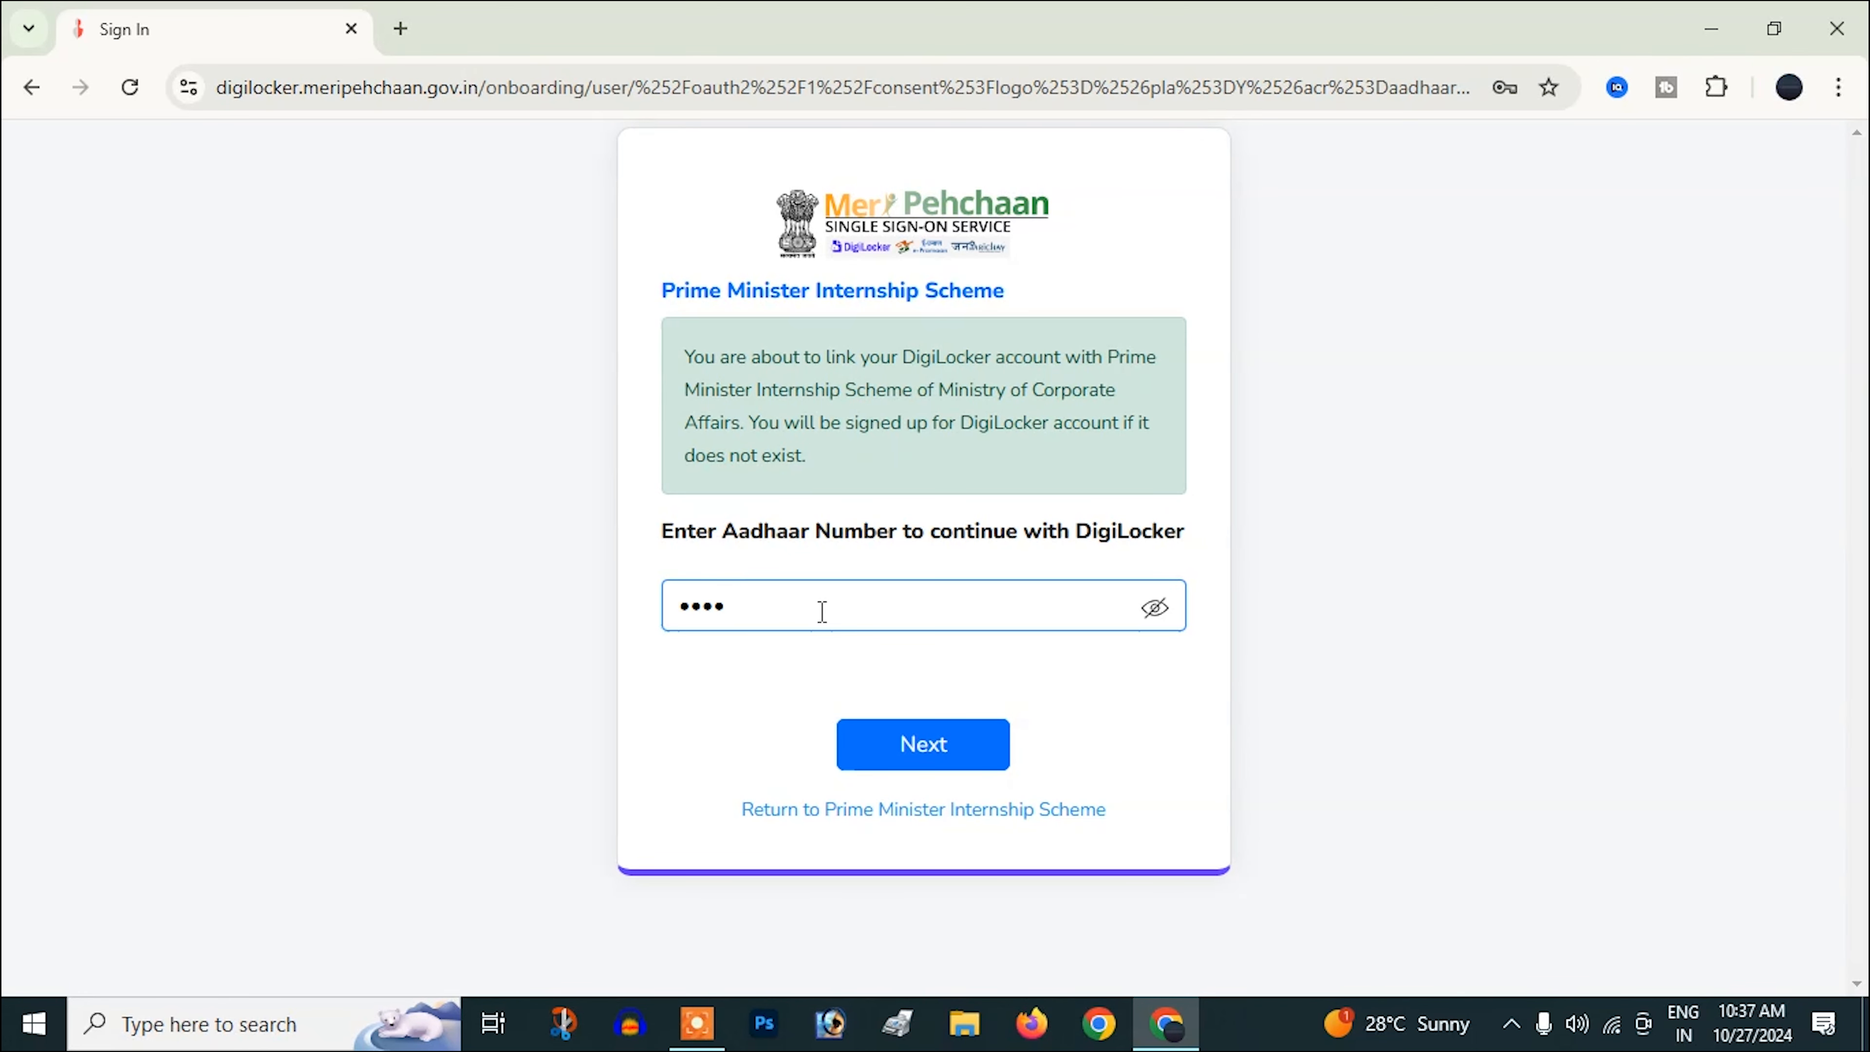
type("••")
left_click(1016, 738)
left_click(942, 766)
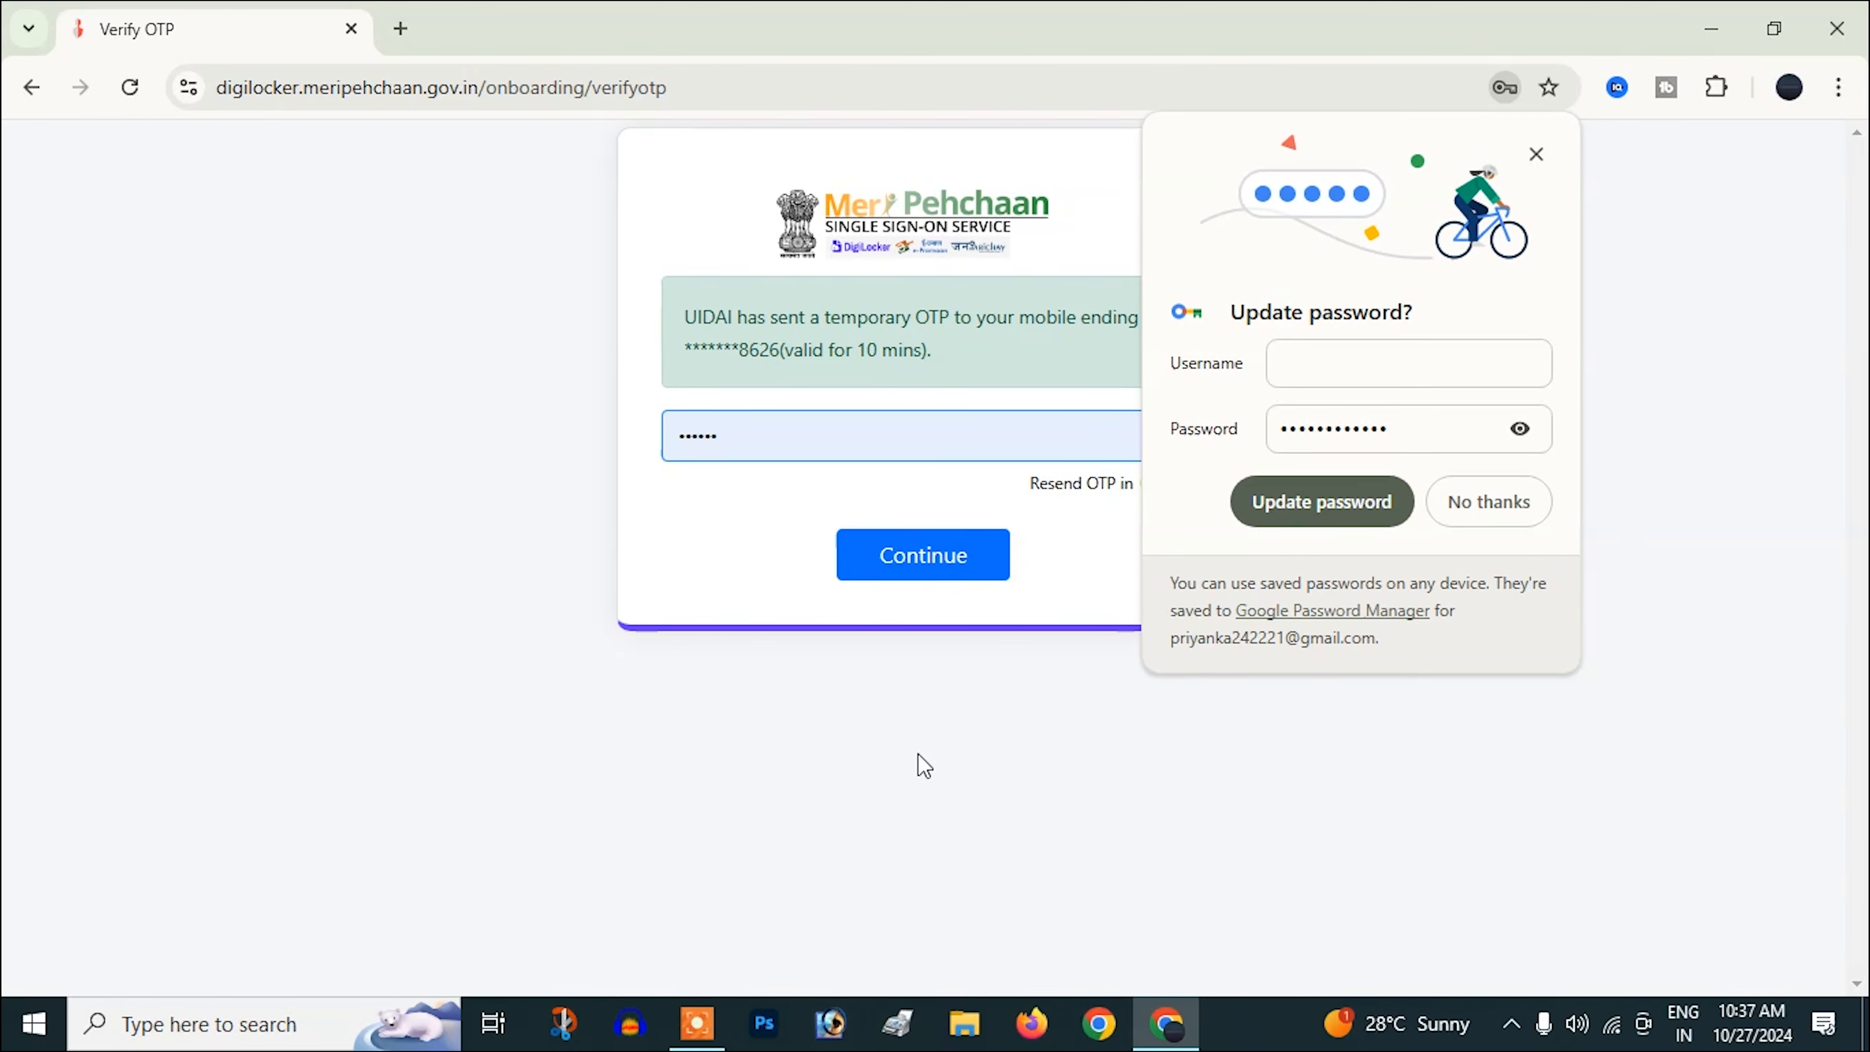
left_click(1516, 505)
Submit the Aadhaar OTP to DigiLocker, declining the browser password update.
left_click(964, 421)
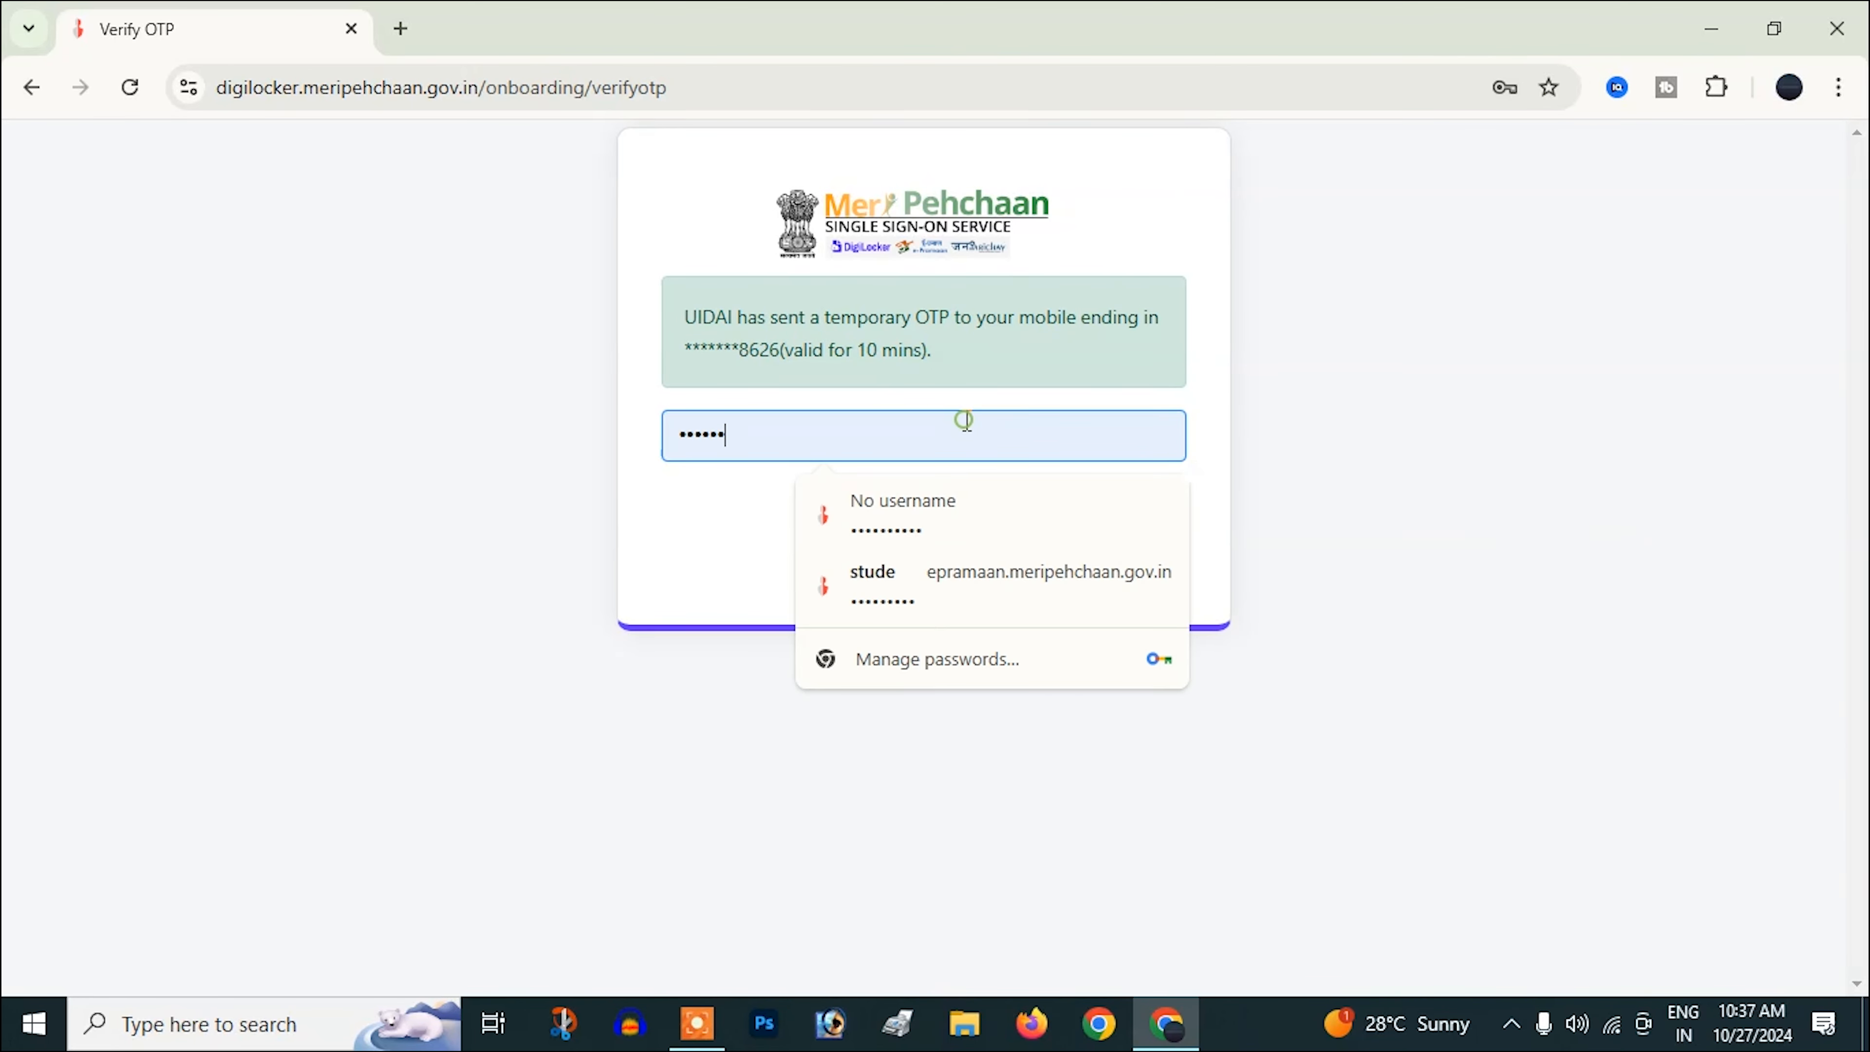
key("BackSpace")
key("BackSpace")
key("BackSpace")
left_click(968, 557)
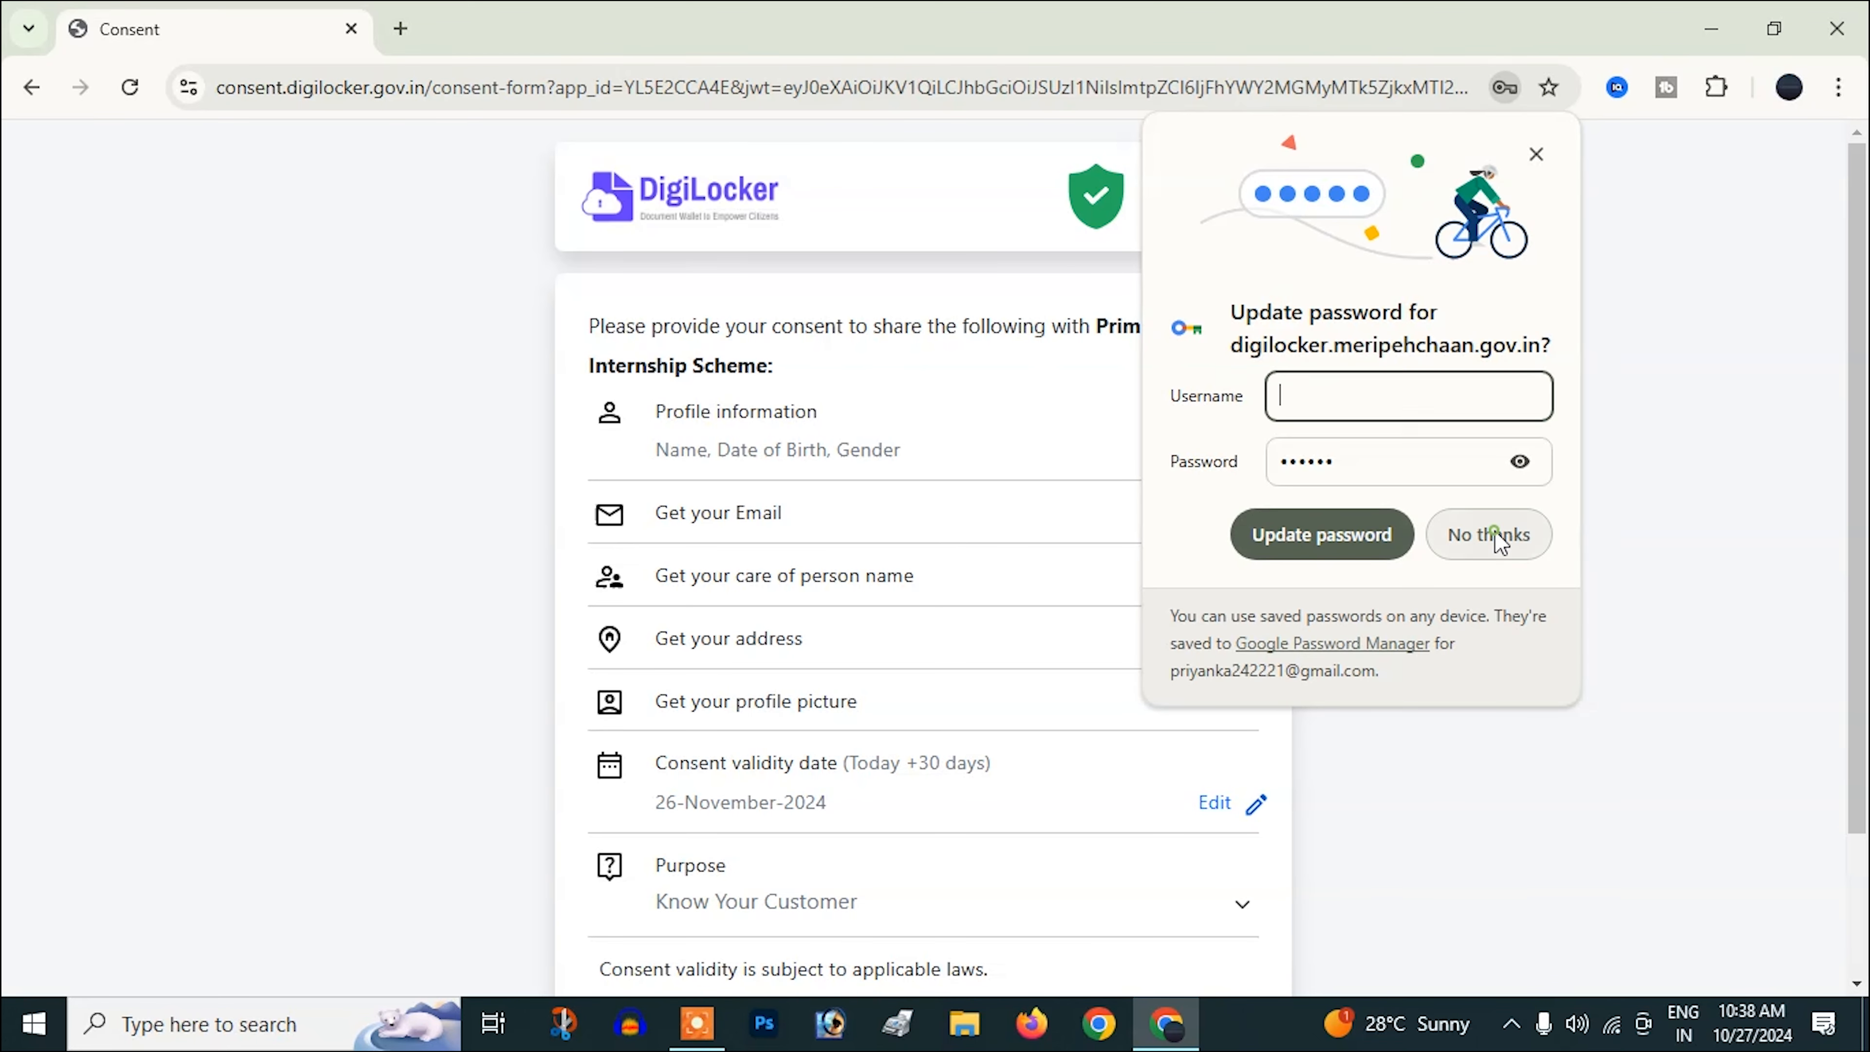
left_click(1495, 535)
scroll(852, 440, "down", 2)
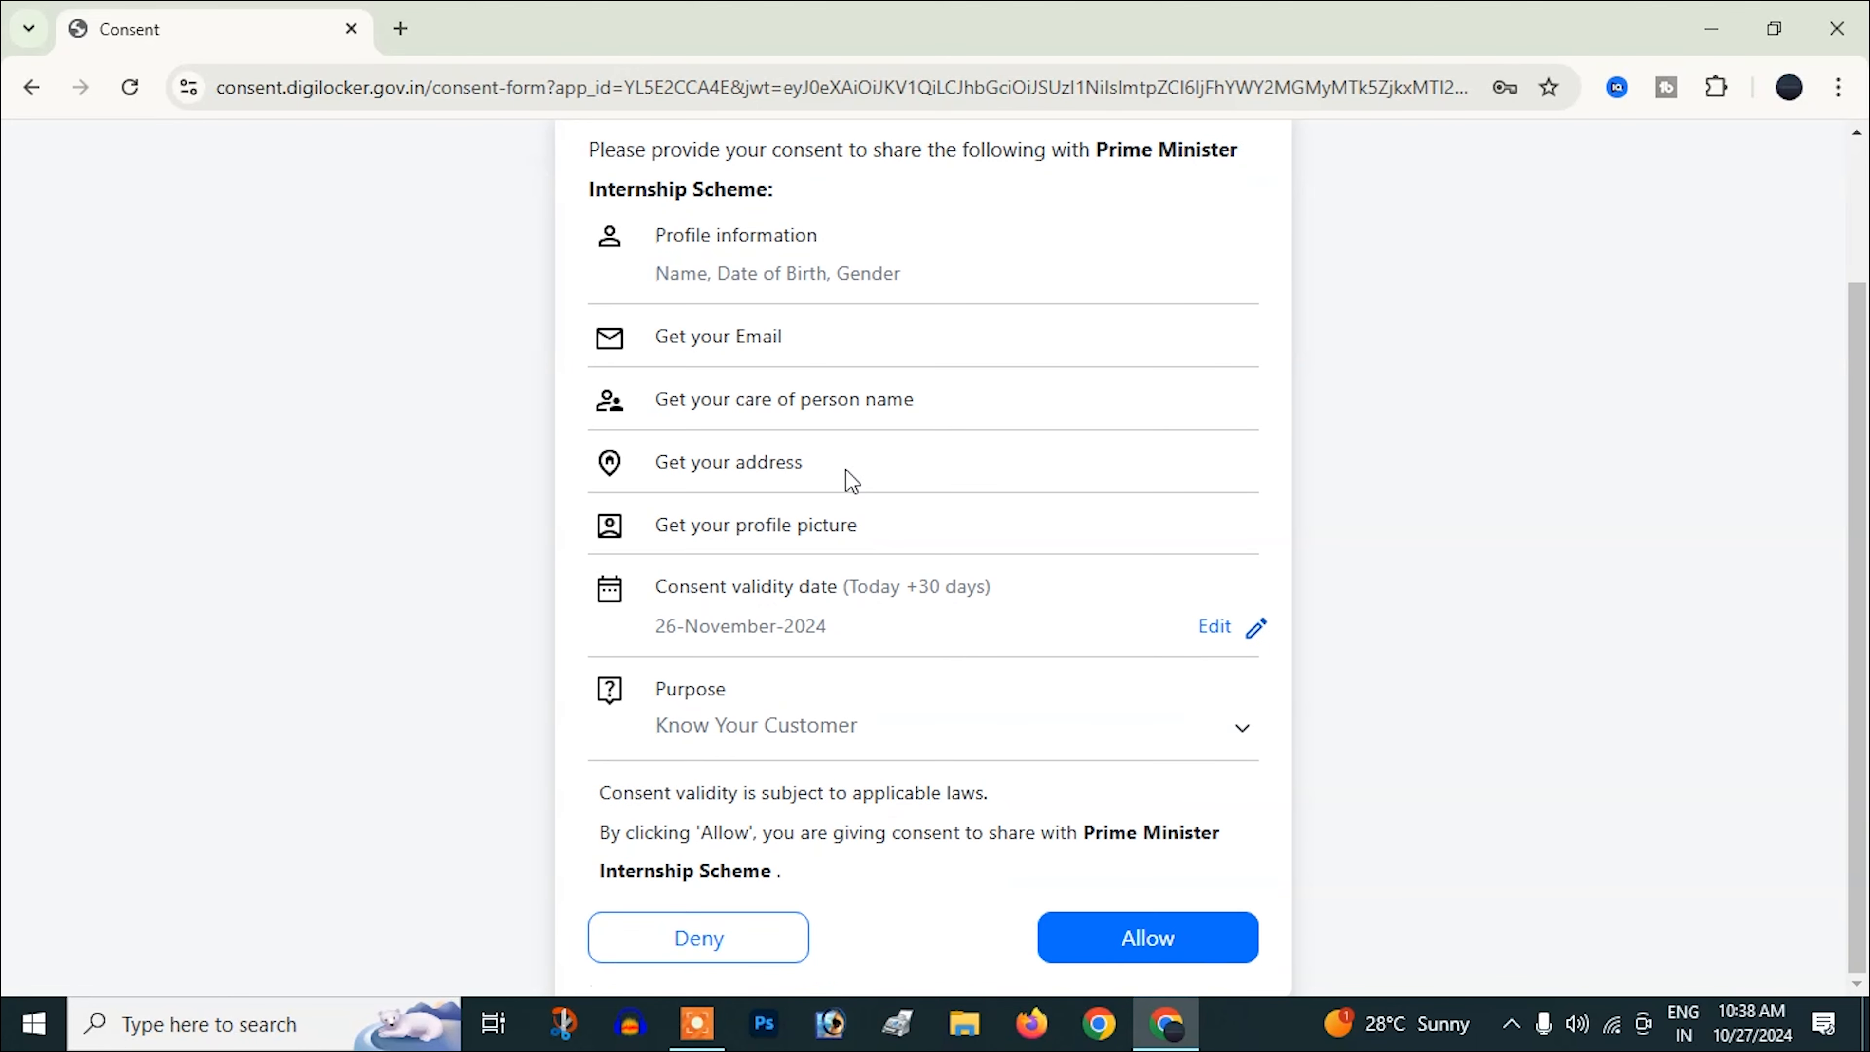
Pick Educational as consent purpose and allow sharing with the Prime Minister Internship Scheme.
left_click(836, 737)
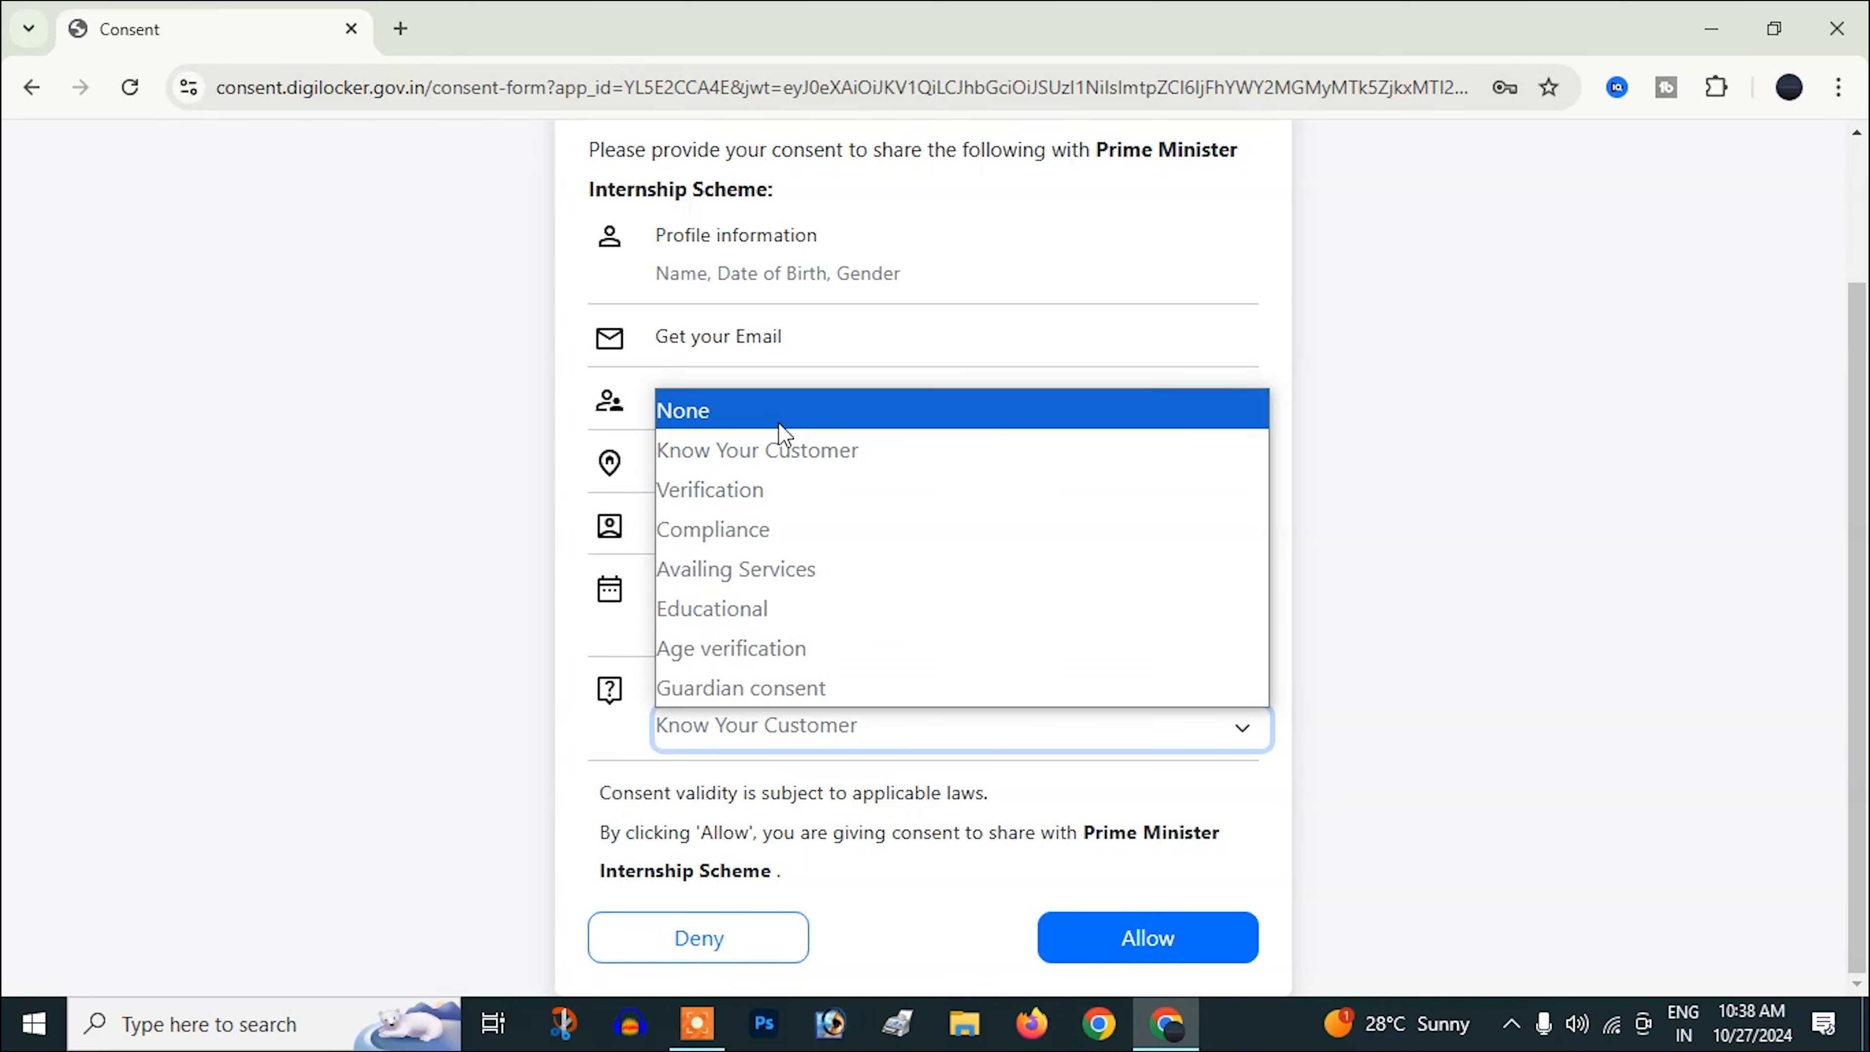
left_click(793, 613)
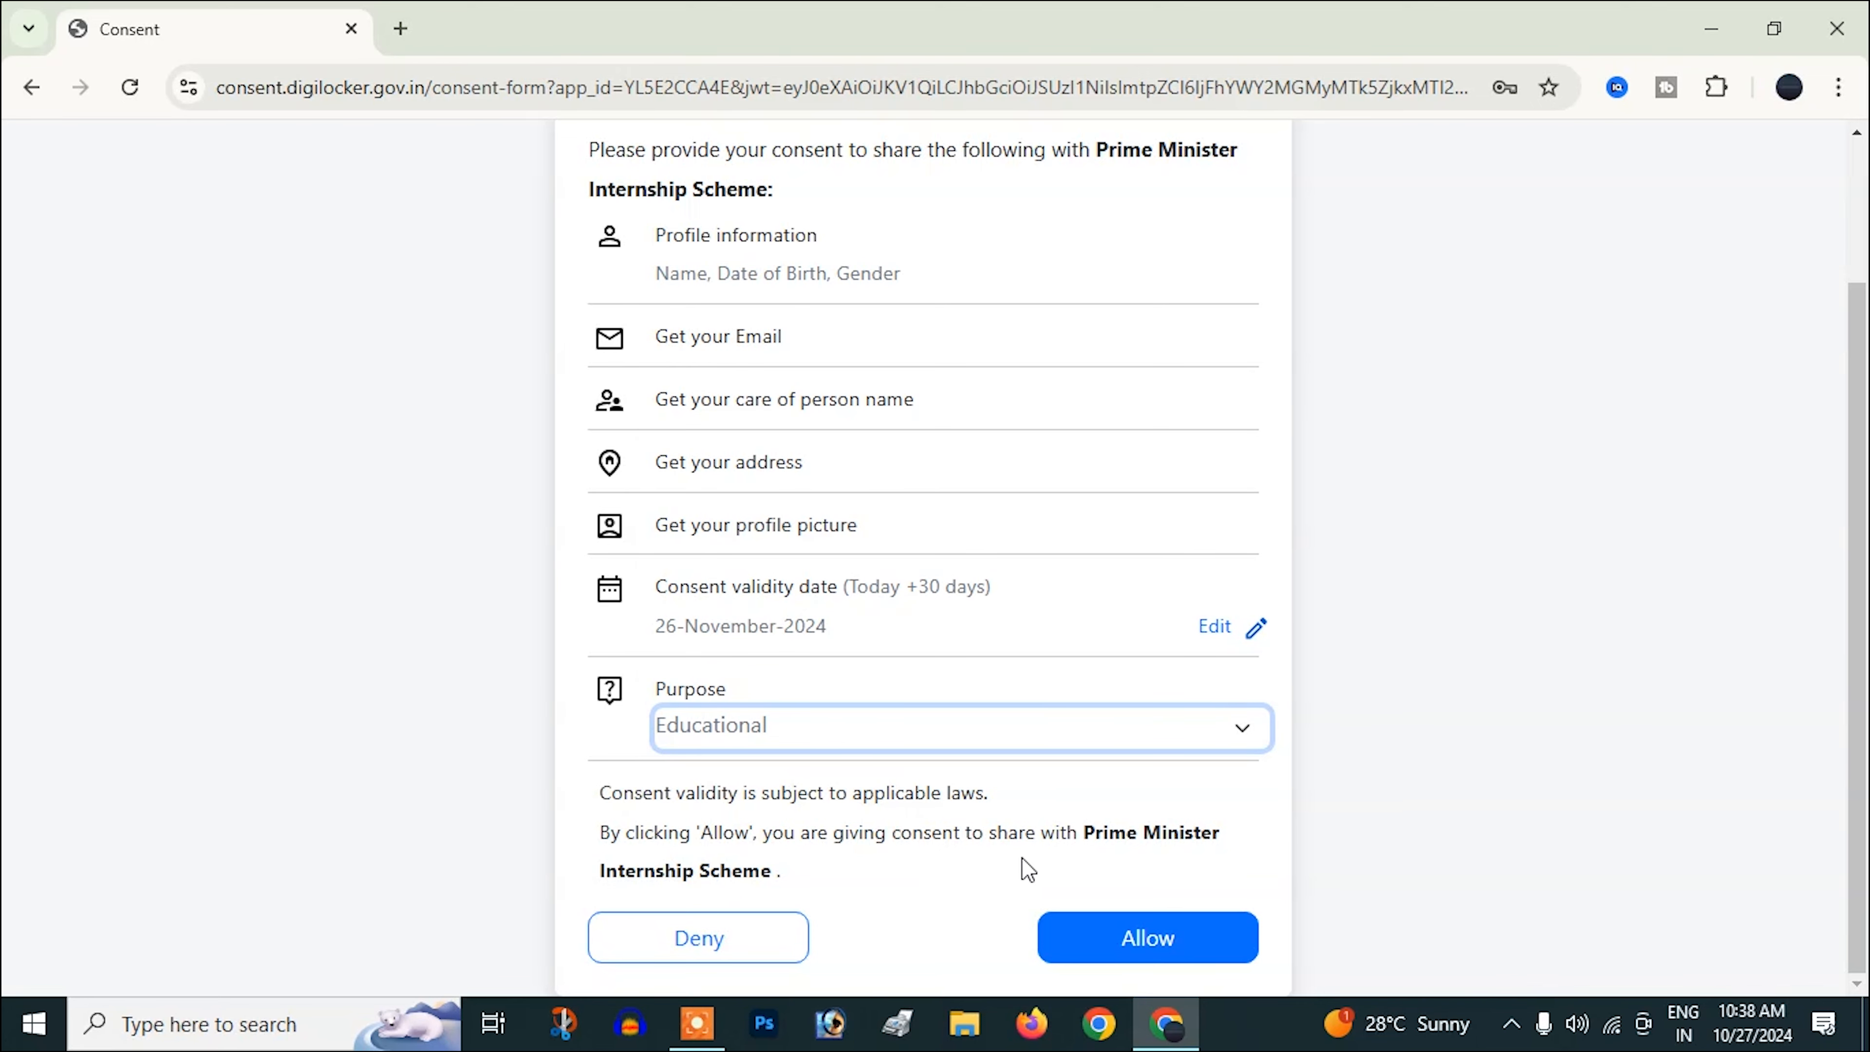
left_click(1169, 931)
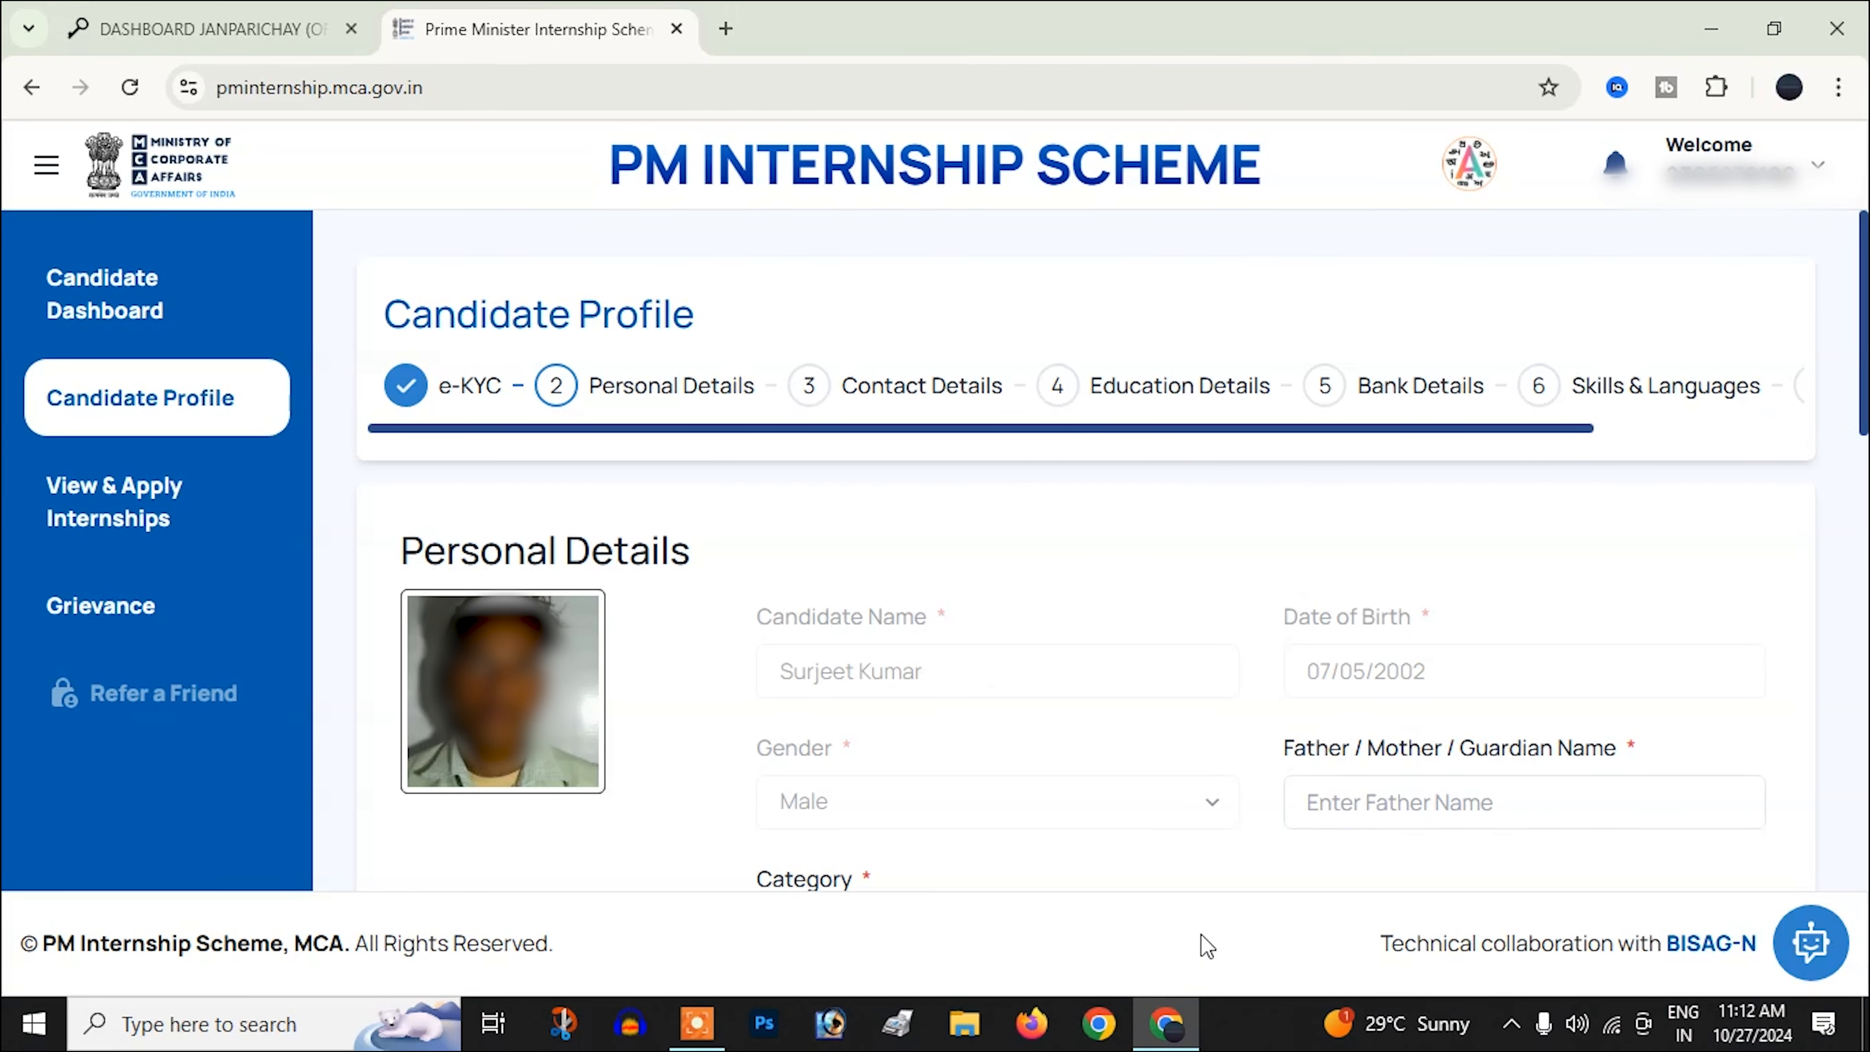
Enter the guardian's name and choose SC as the category.
scroll(1505, 808, "down", 1)
left_click(1505, 808)
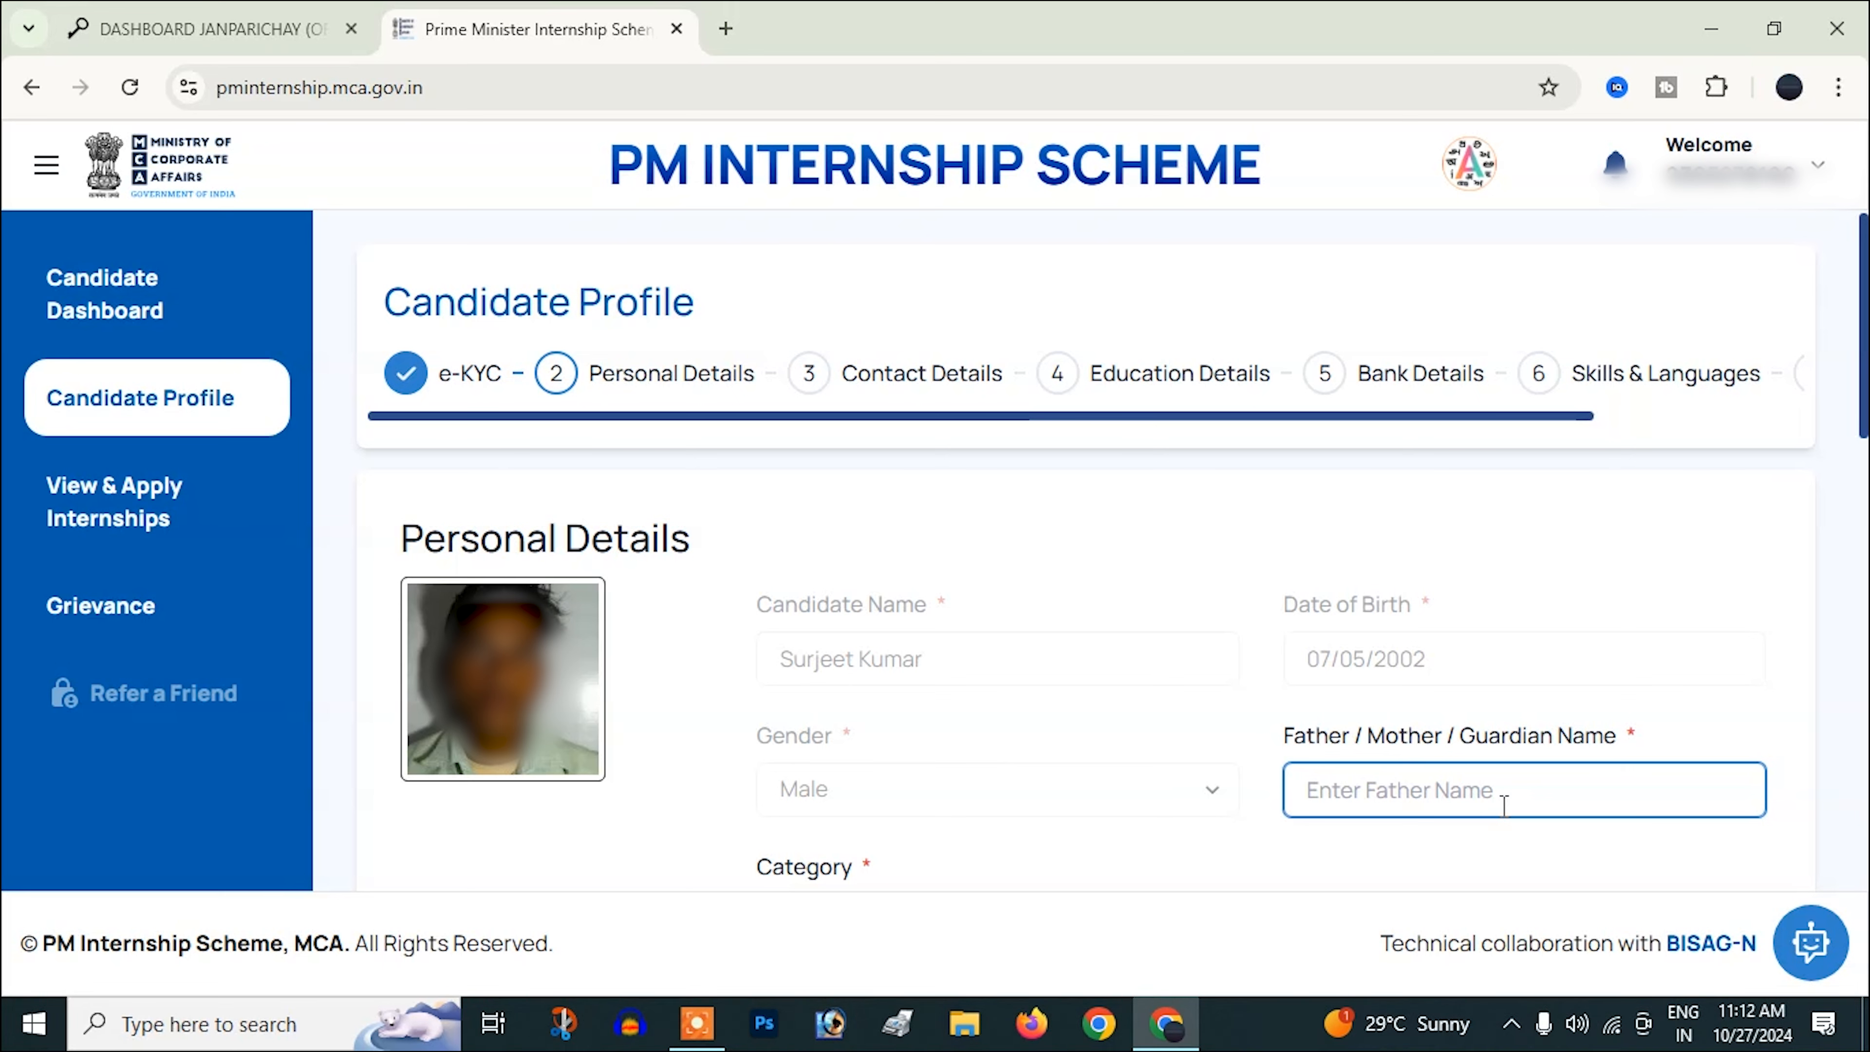
type("SIPP")
type("ATT")
type("AR")
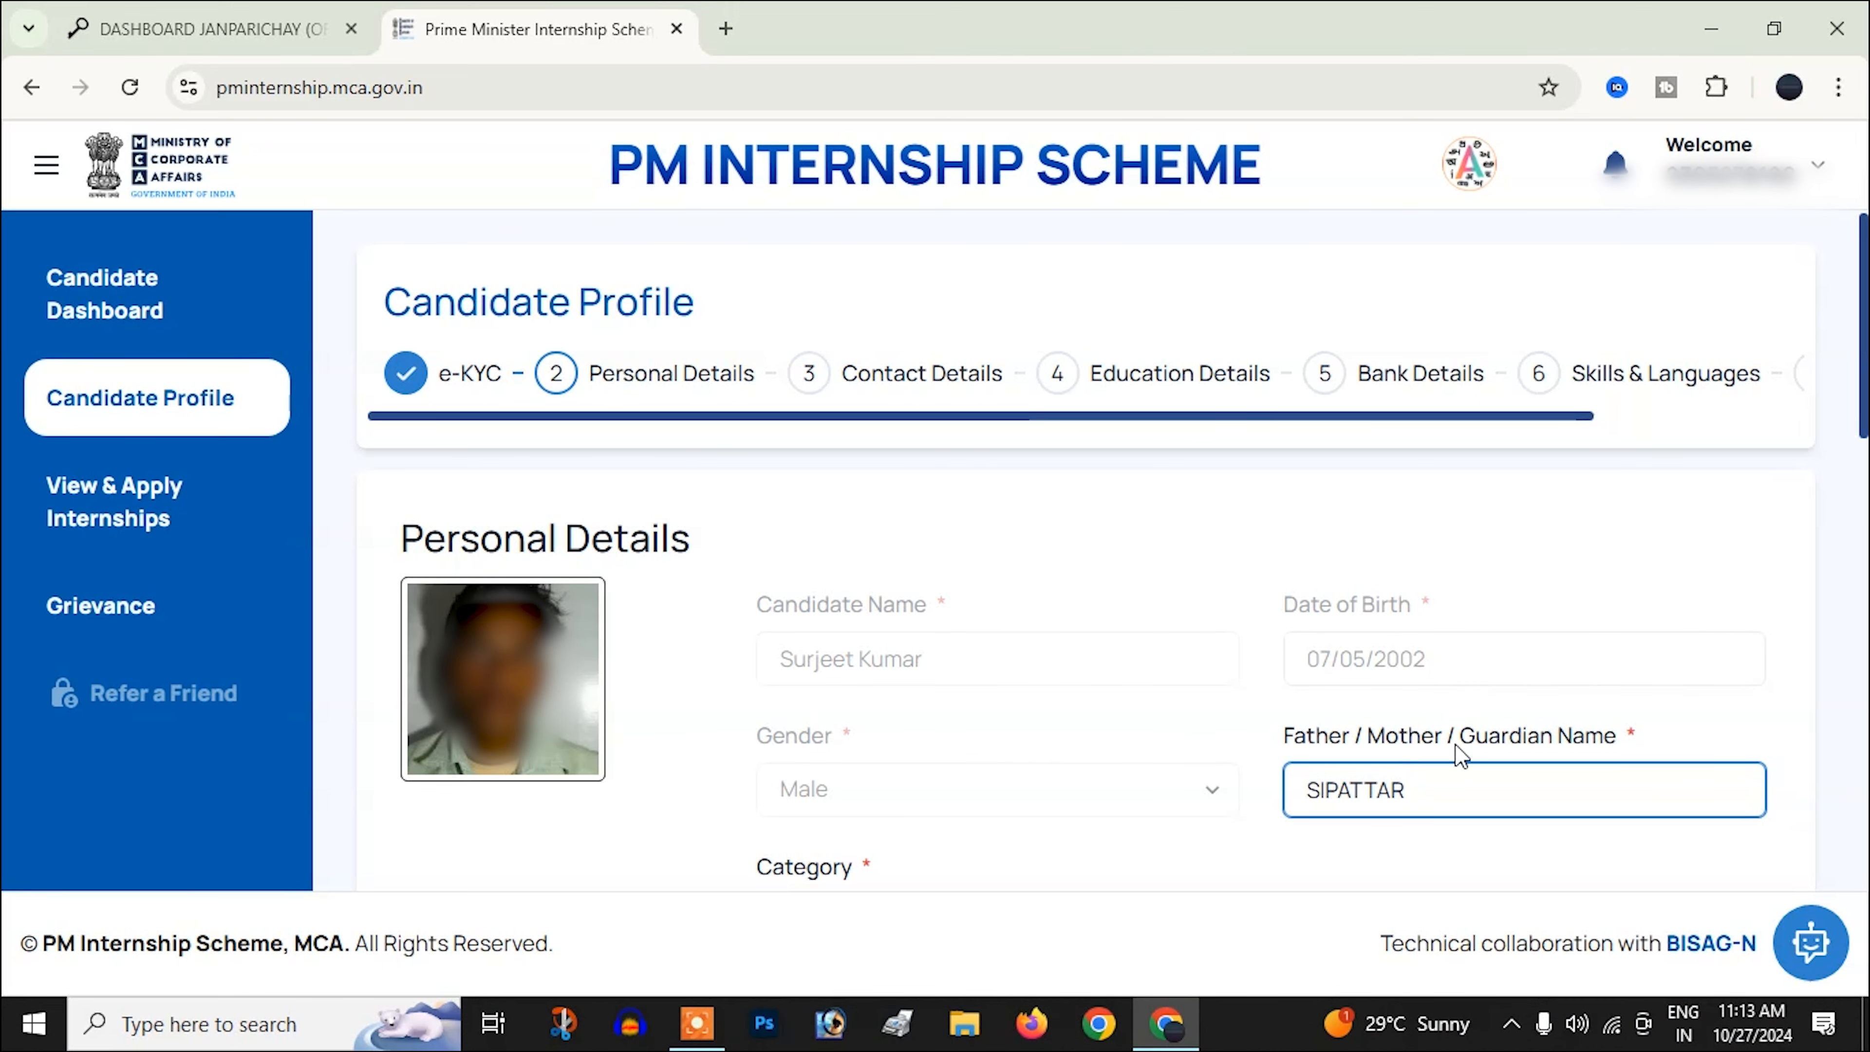
scroll(1435, 832, "down", 3)
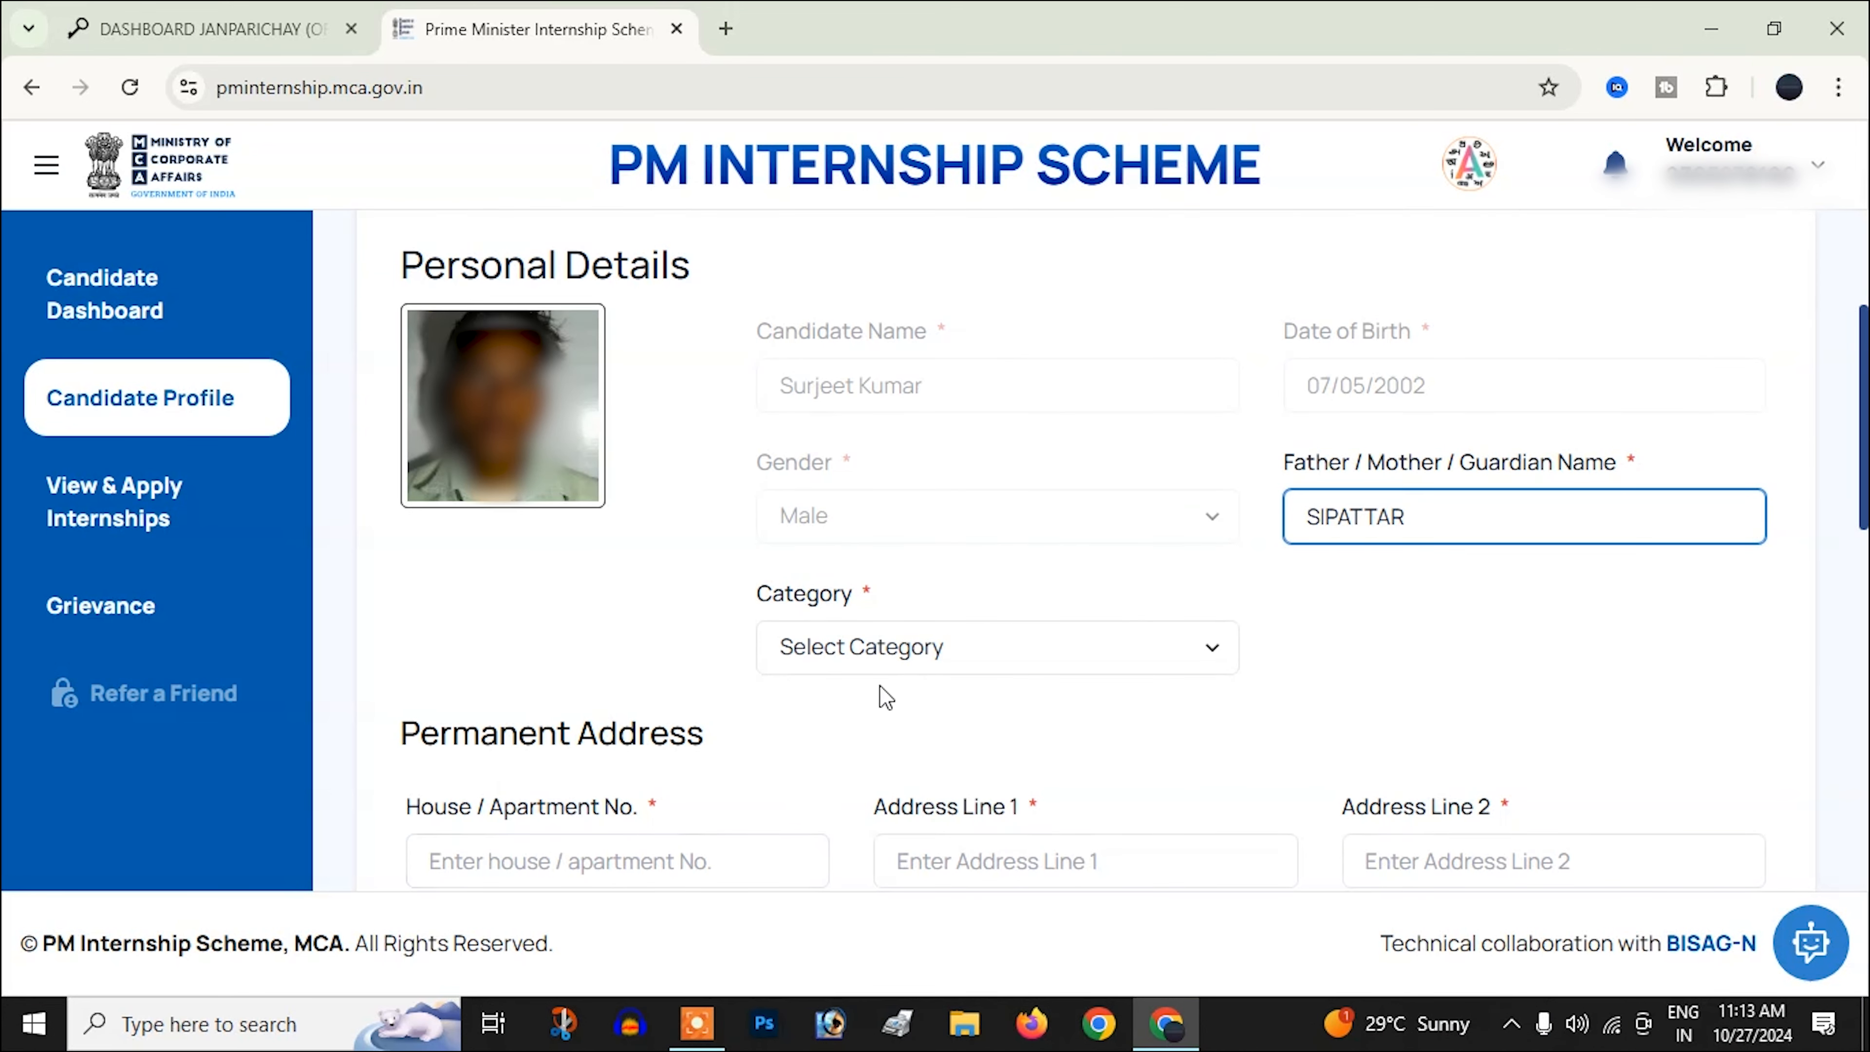
left_click(898, 653)
left_click(891, 819)
Fill in the permanent address house number and address lines 1 and 2.
scroll(889, 759, "down", 5)
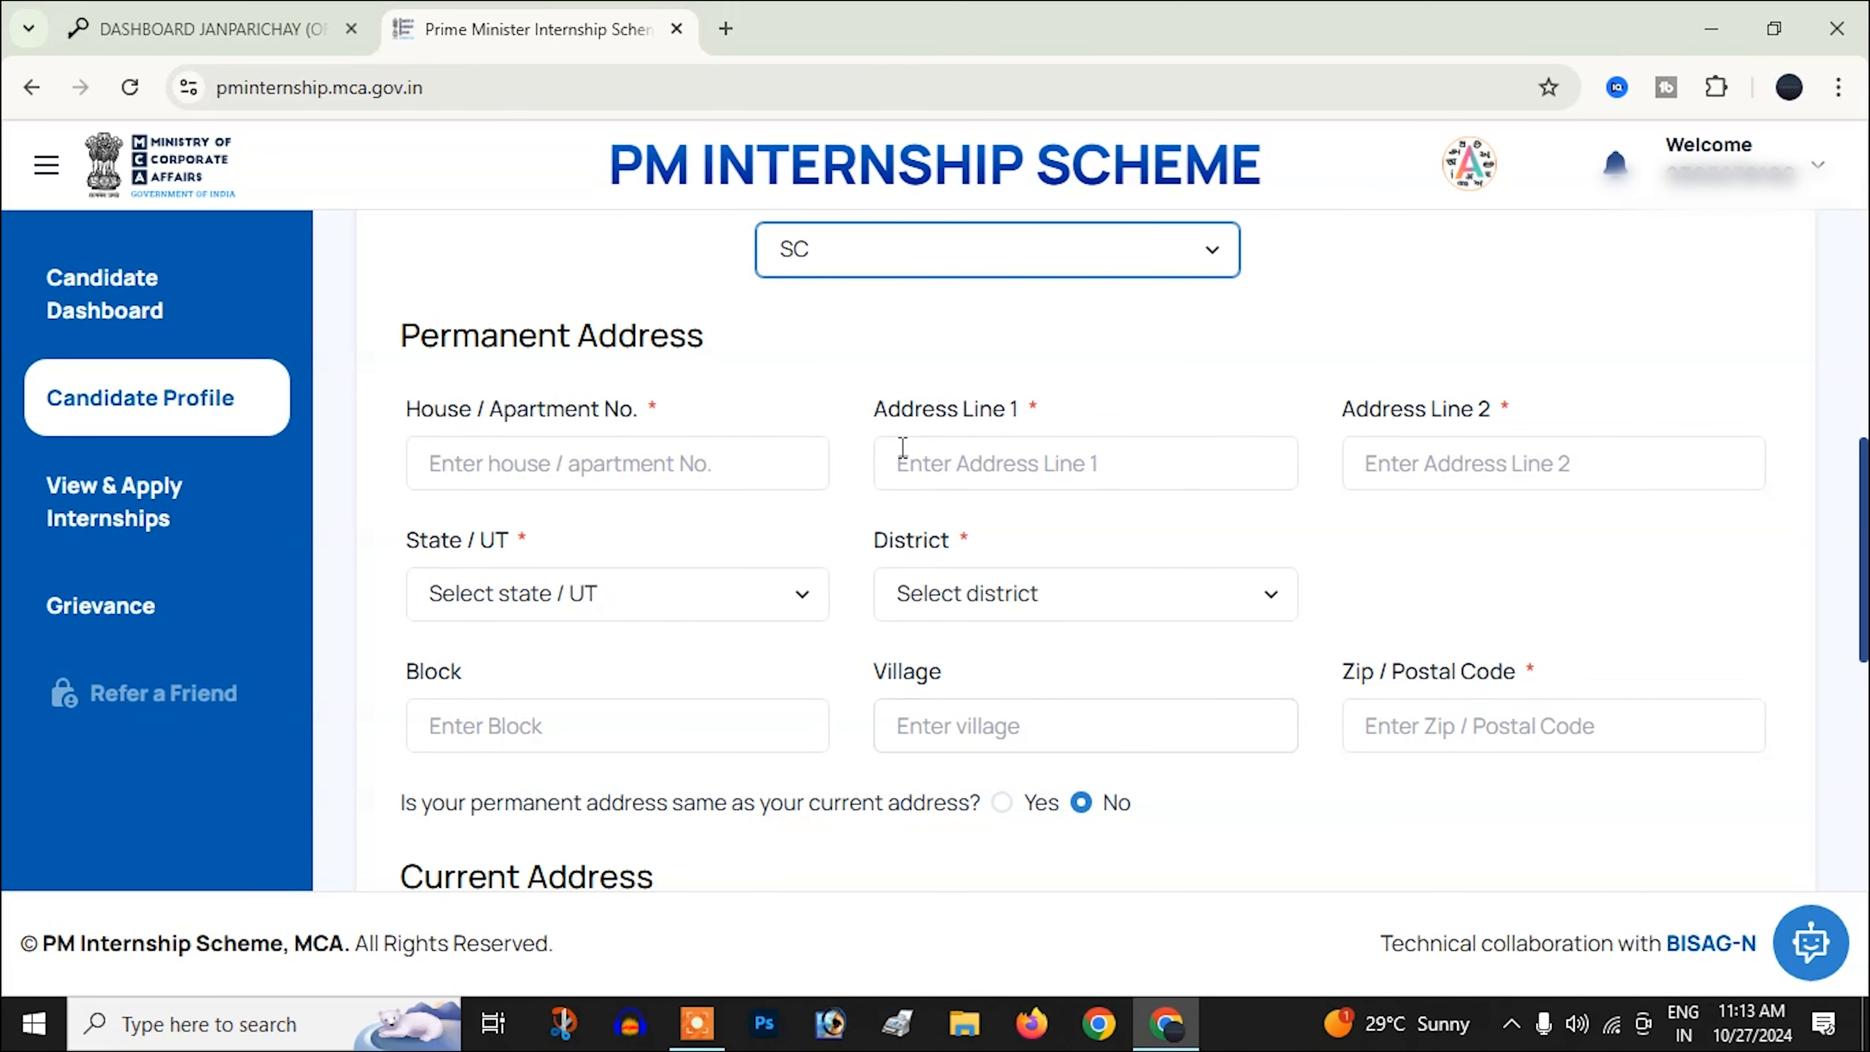
left_click(582, 450)
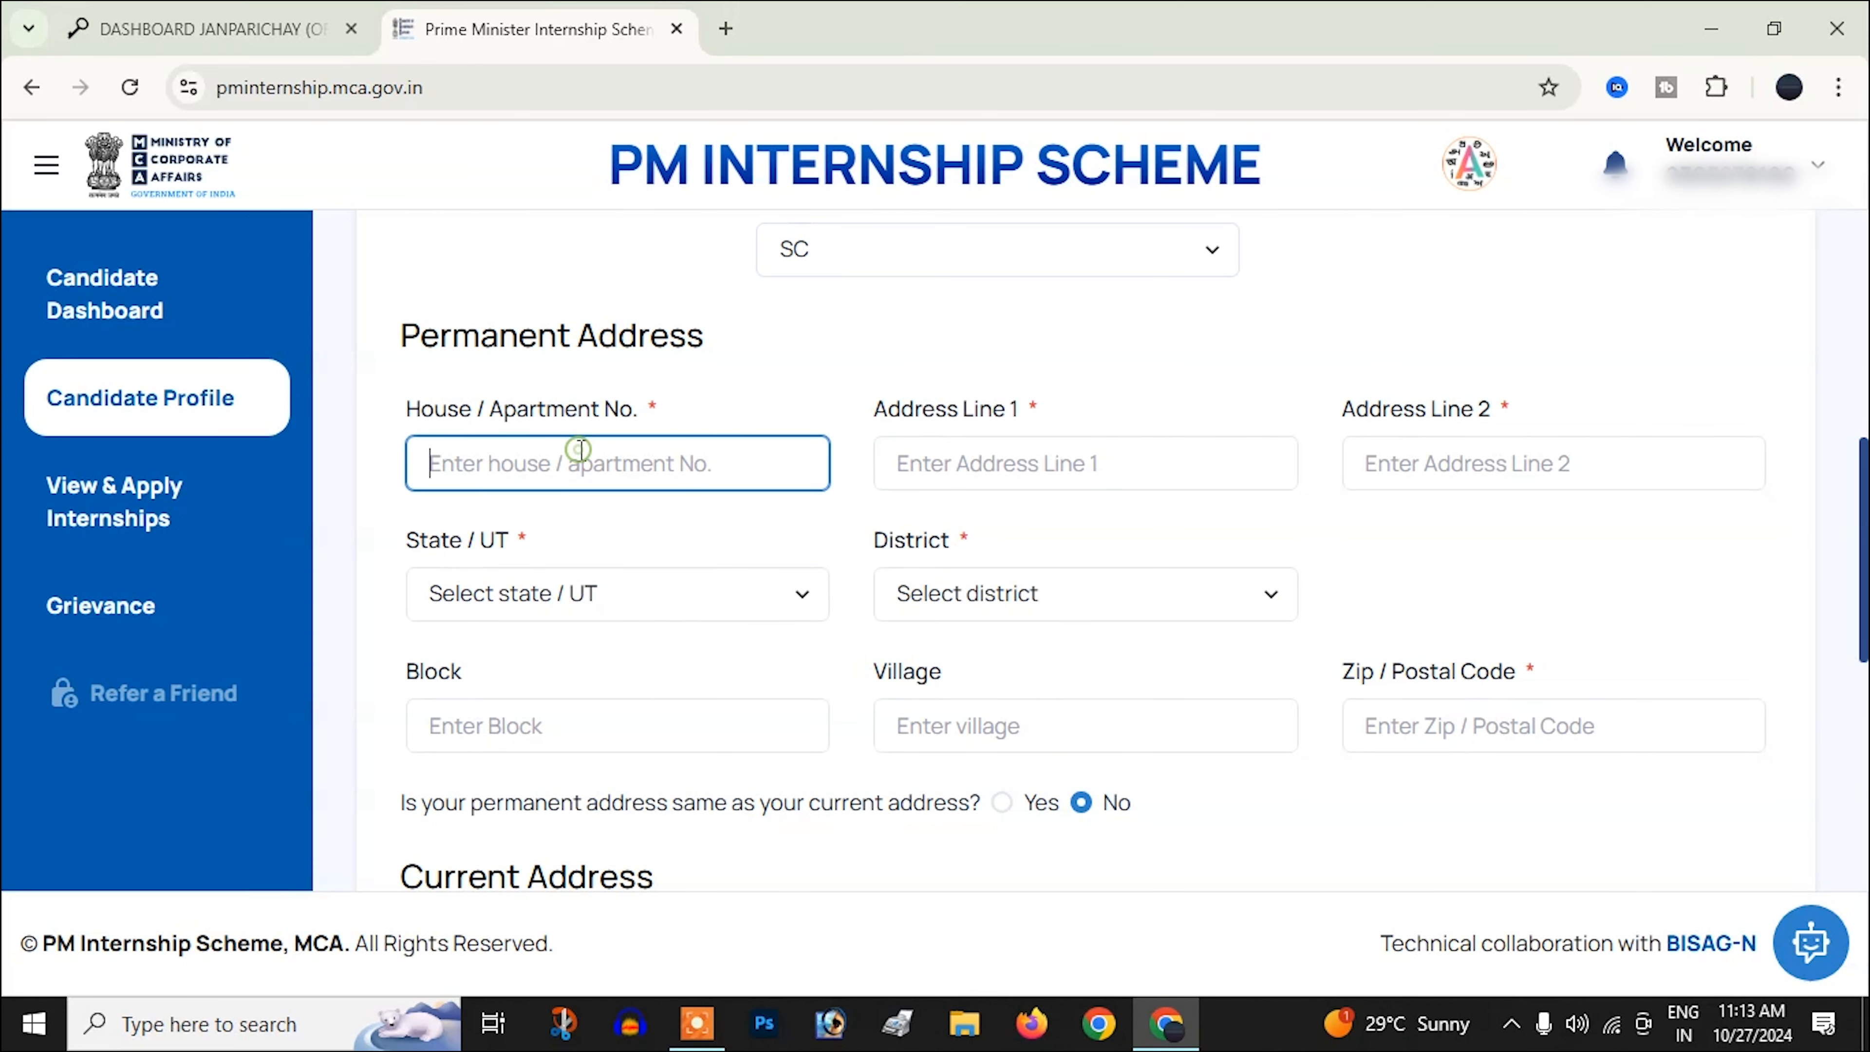
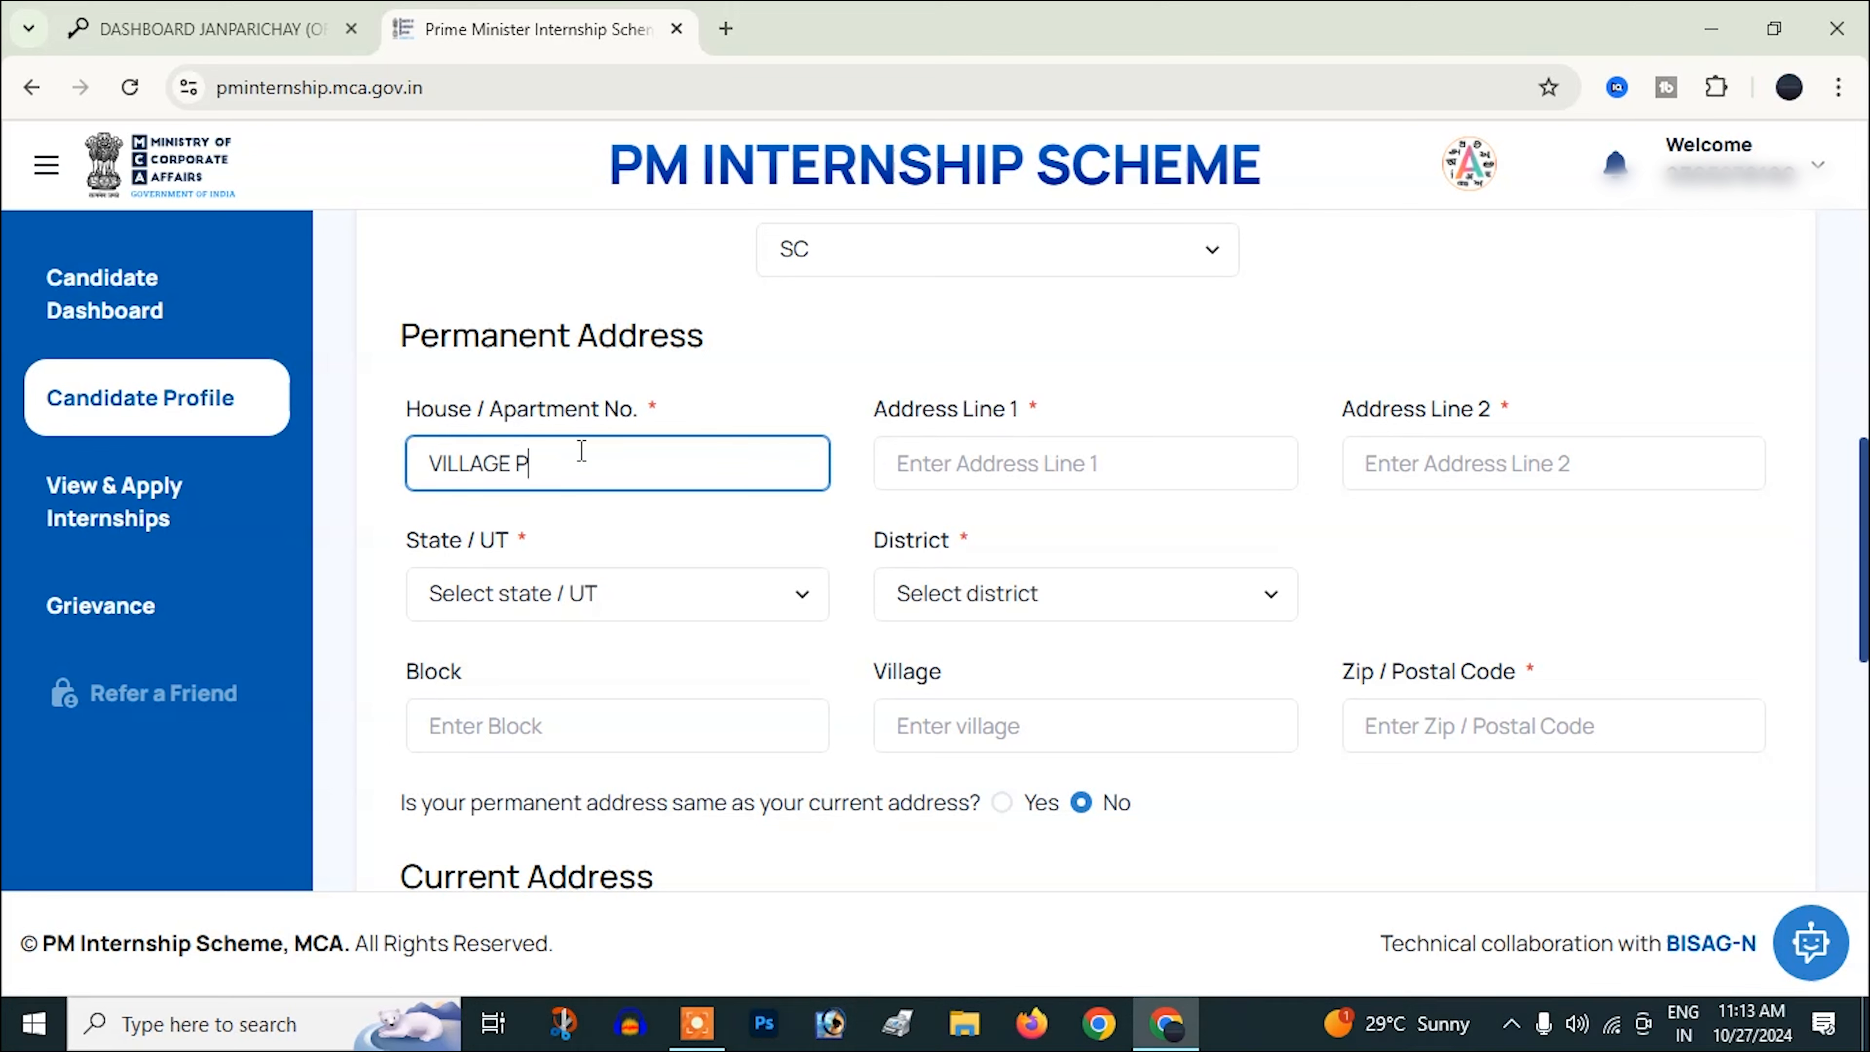
left_click(1043, 466)
left_click(1429, 463)
type("DISTRI")
type("UR")
Set the address state, district, block, village and postal code, marking it same as current.
left_click(637, 594)
left_click(643, 493)
left_click(929, 594)
left_click(942, 324)
left_click(463, 727)
type("MIRZAPUR")
left_click(992, 727)
type("BANGAON")
left_click(1435, 726)
left_click(1561, 806)
left_click(1002, 802)
Answer No for differently-abled and save the personal details.
scroll(712, 587, "down", 5)
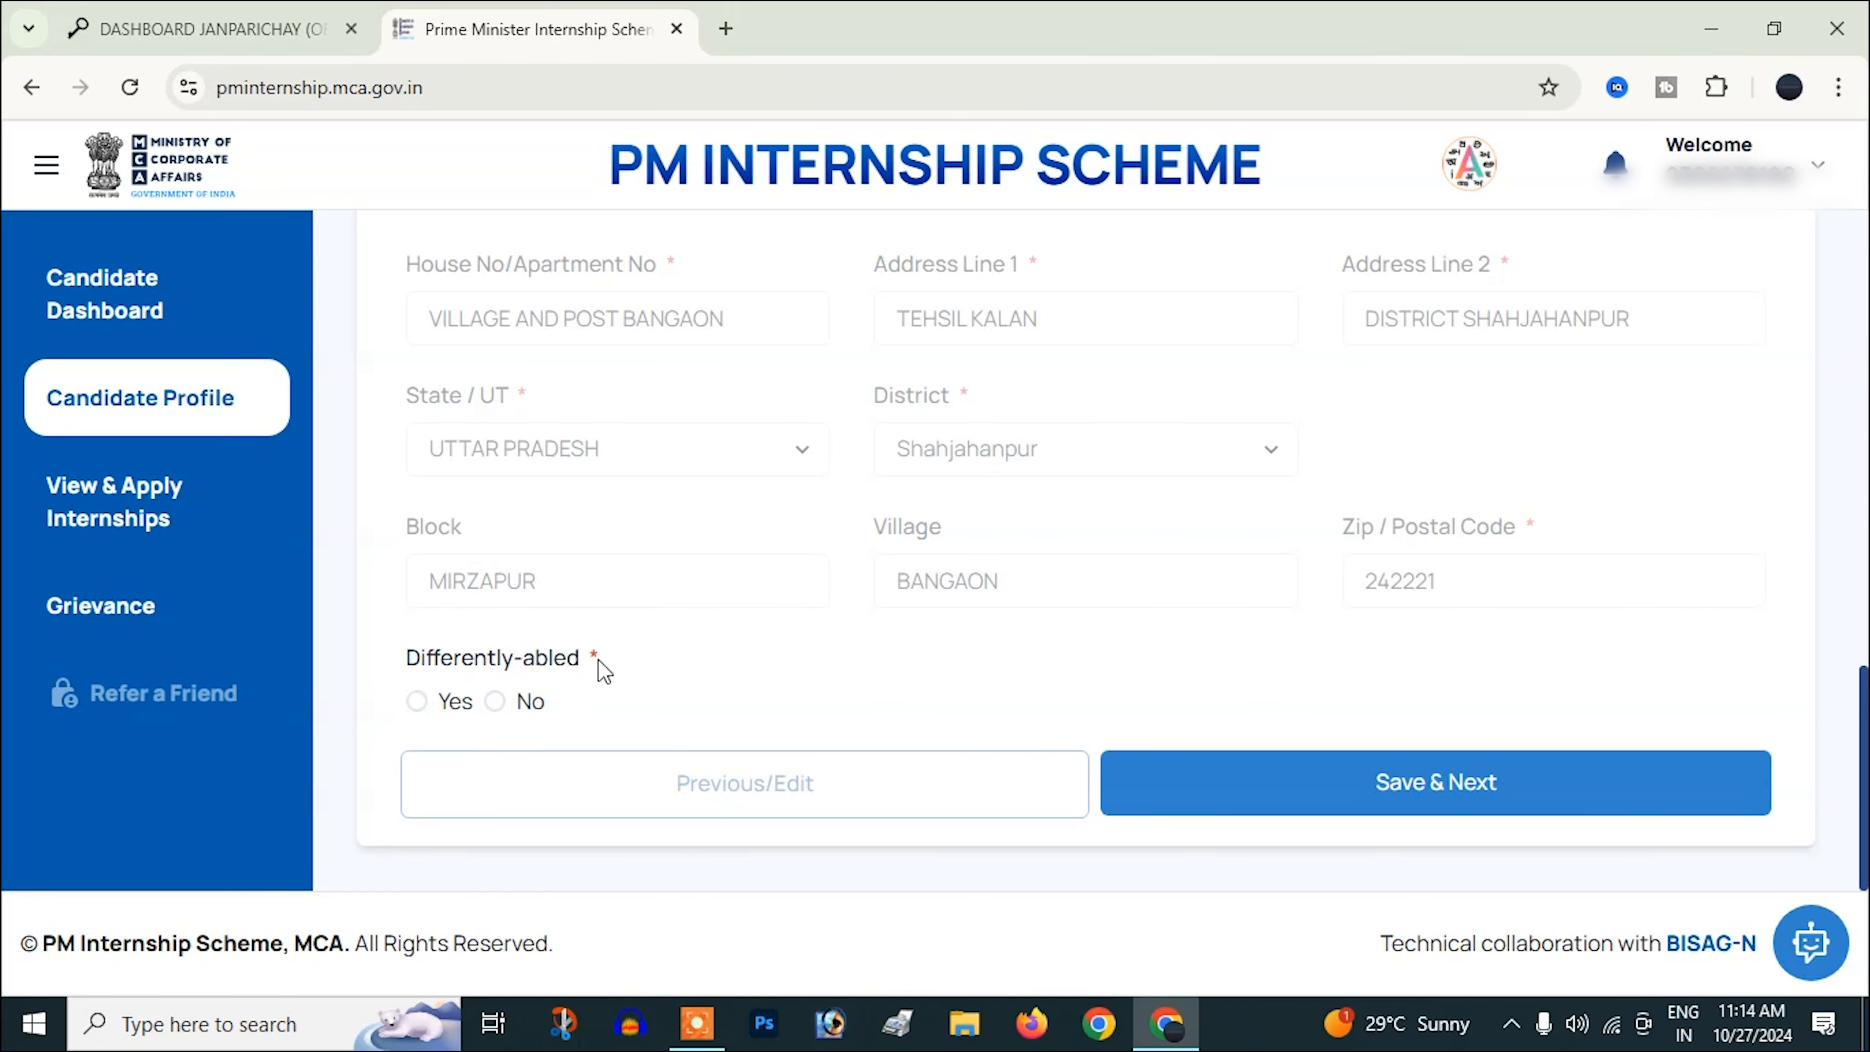
left_click(417, 702)
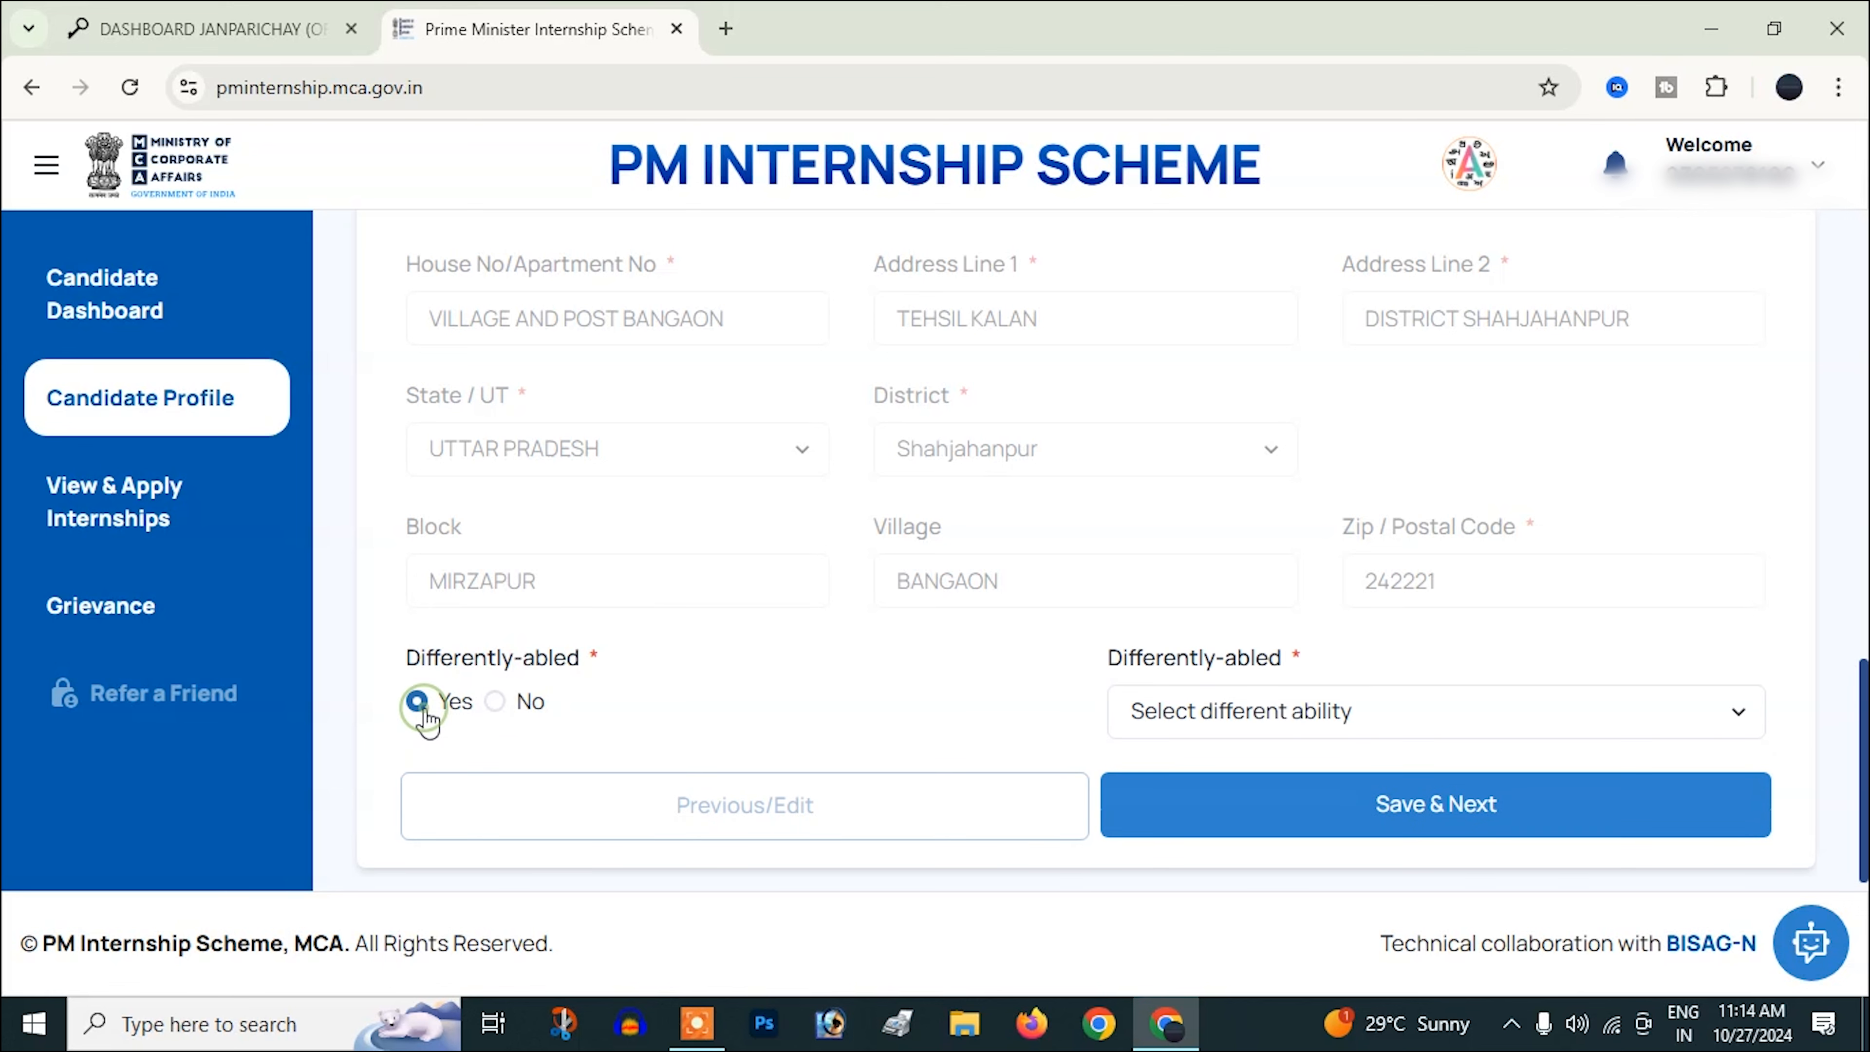
left_click(1446, 713)
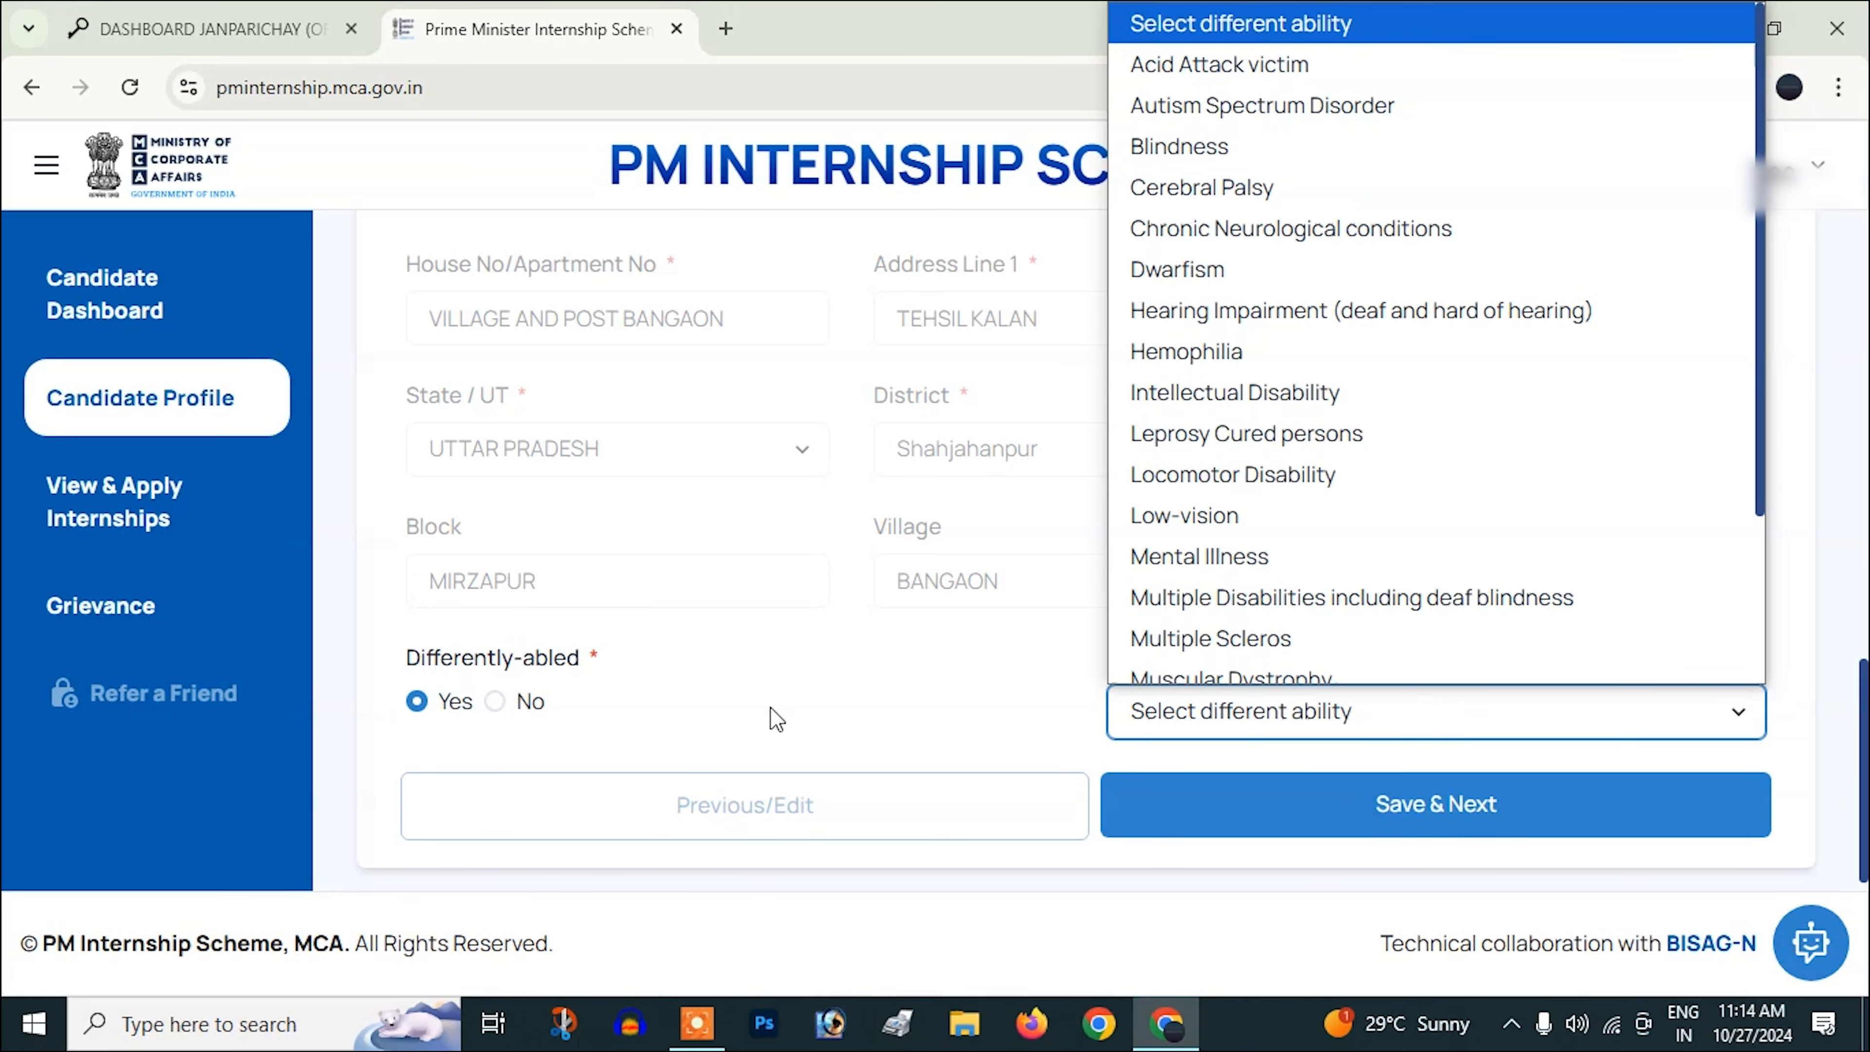
left_click(745, 705)
left_click(500, 709)
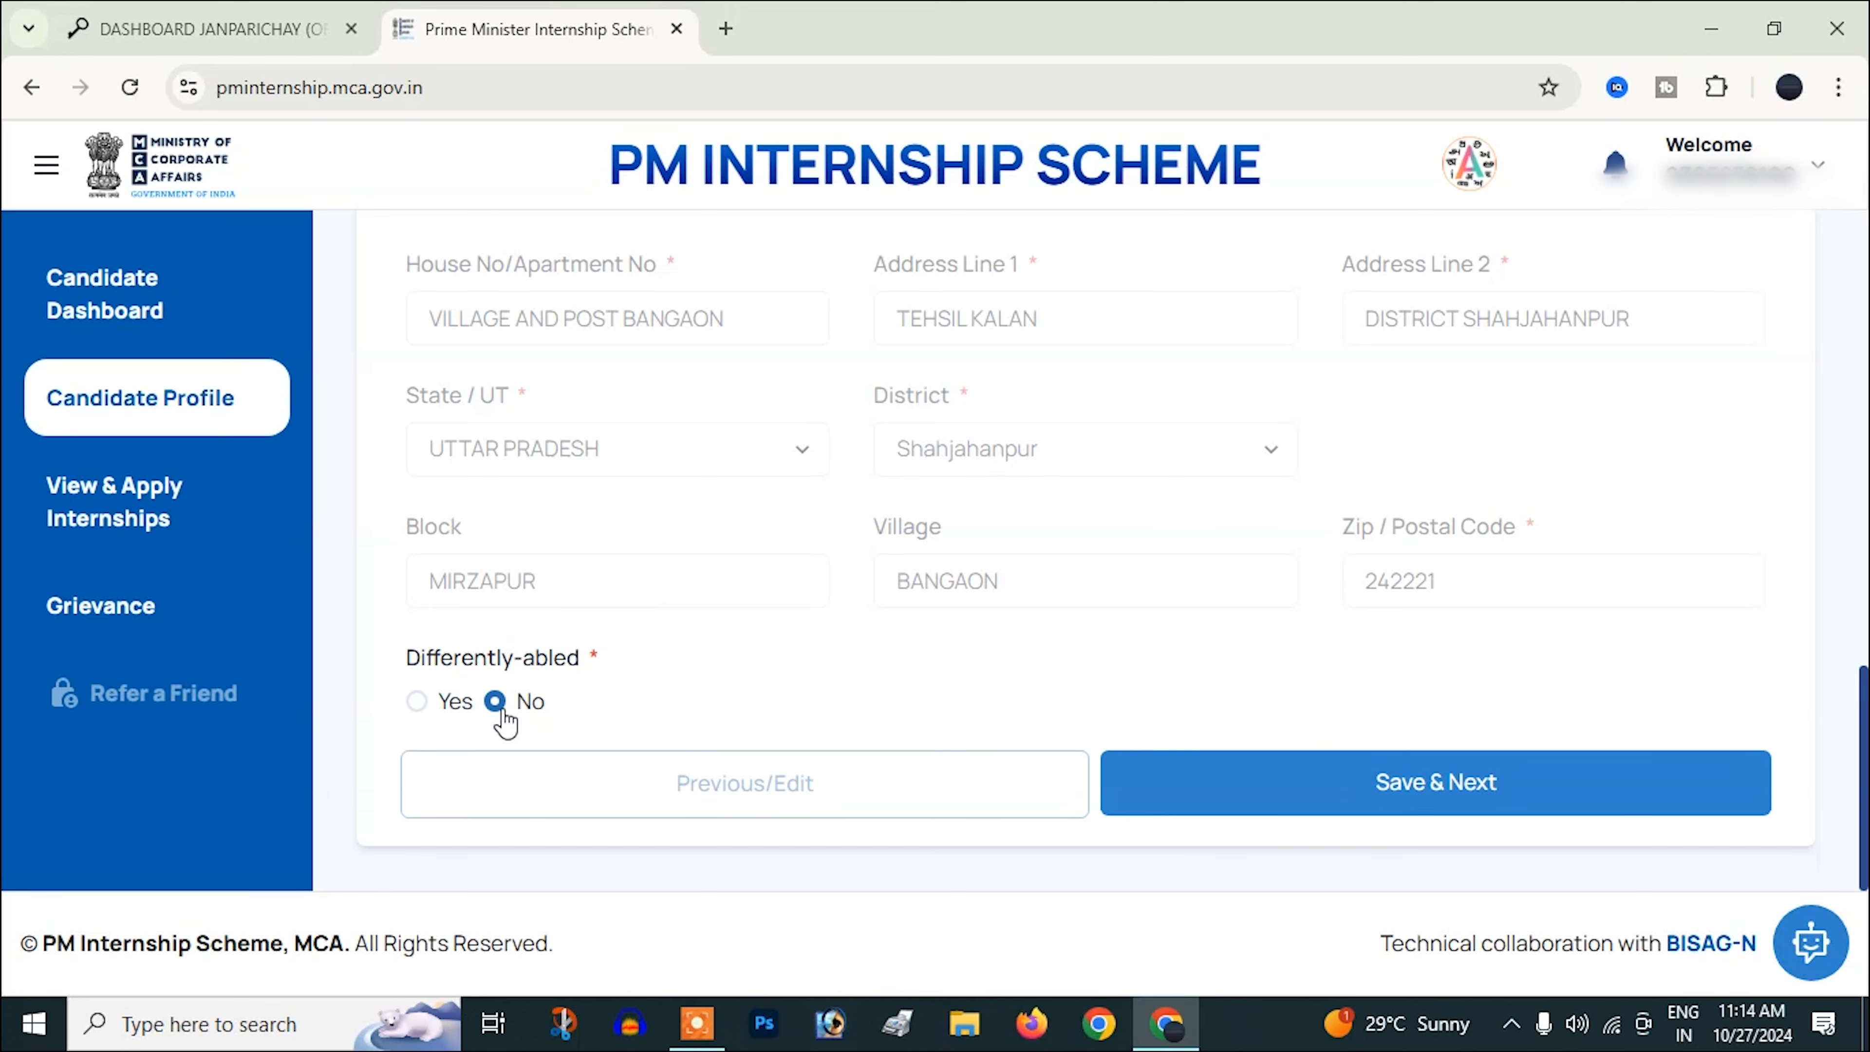
left_click(1473, 792)
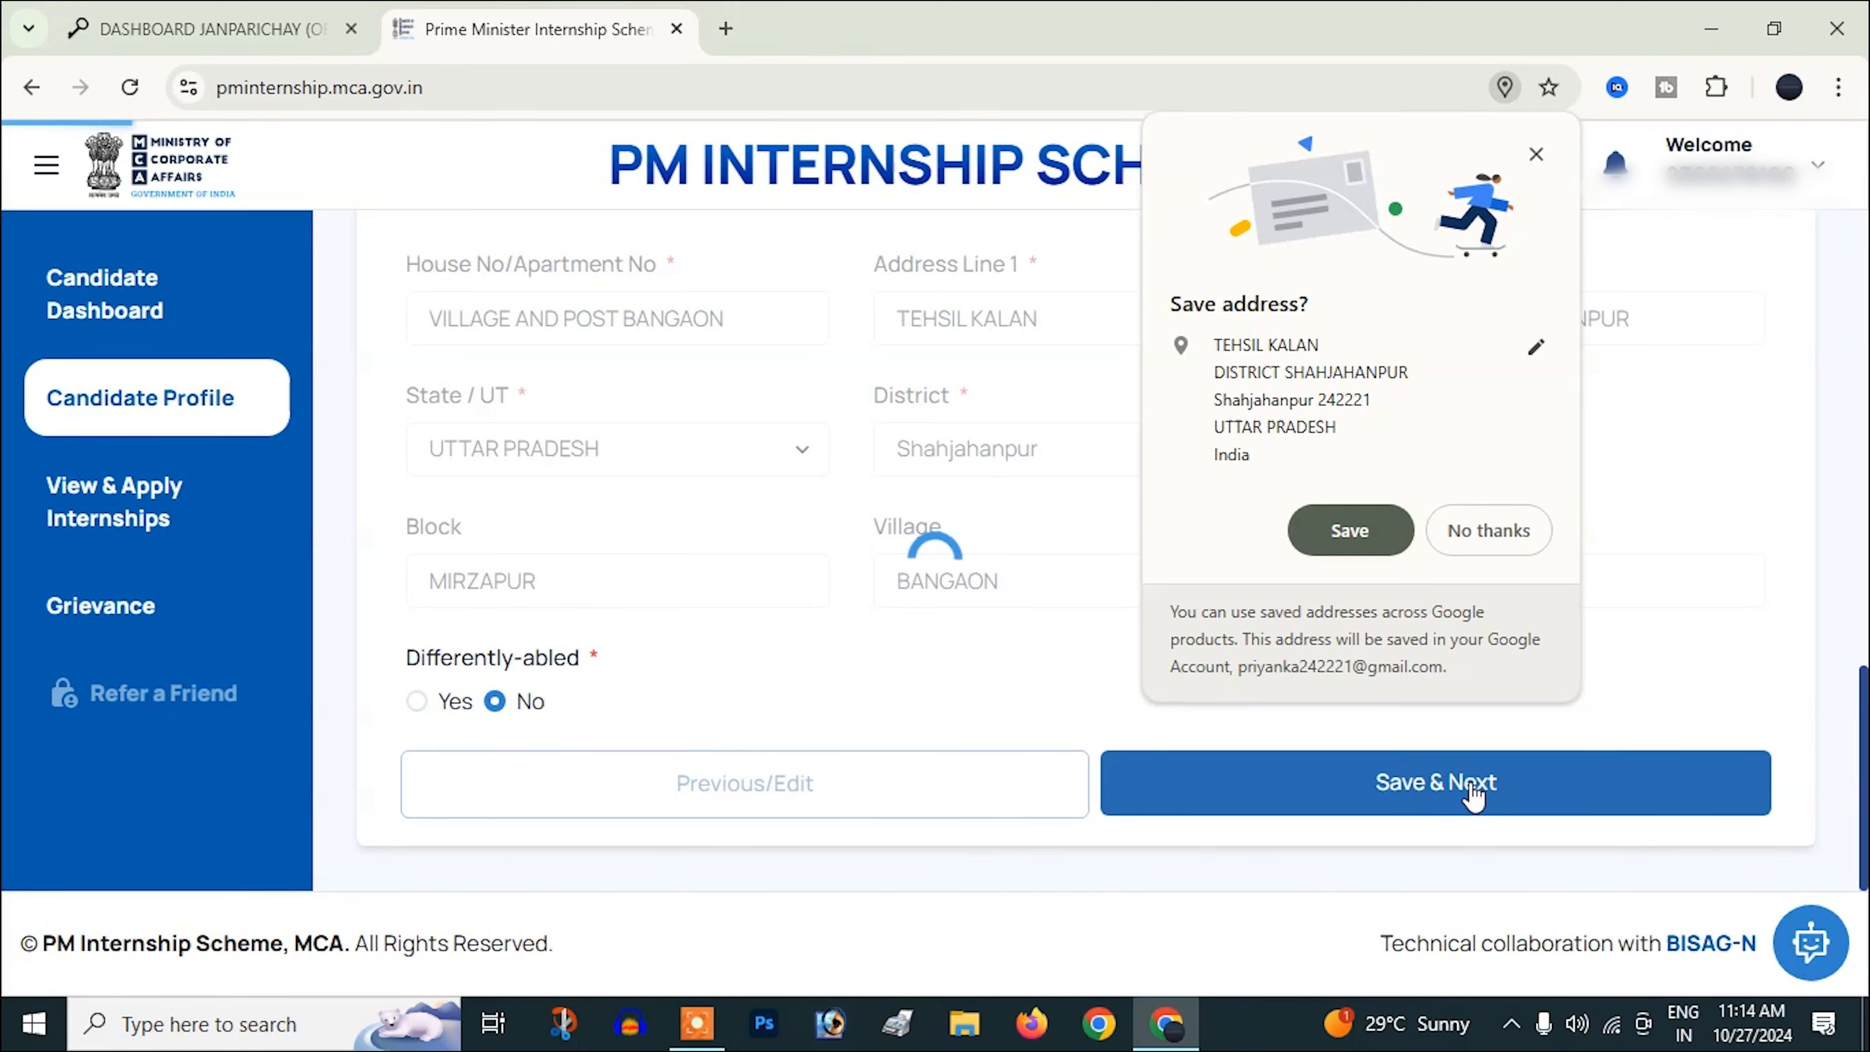
Let Chrome save the address, correct the email ID, and request an email OTP.
left_click(1345, 516)
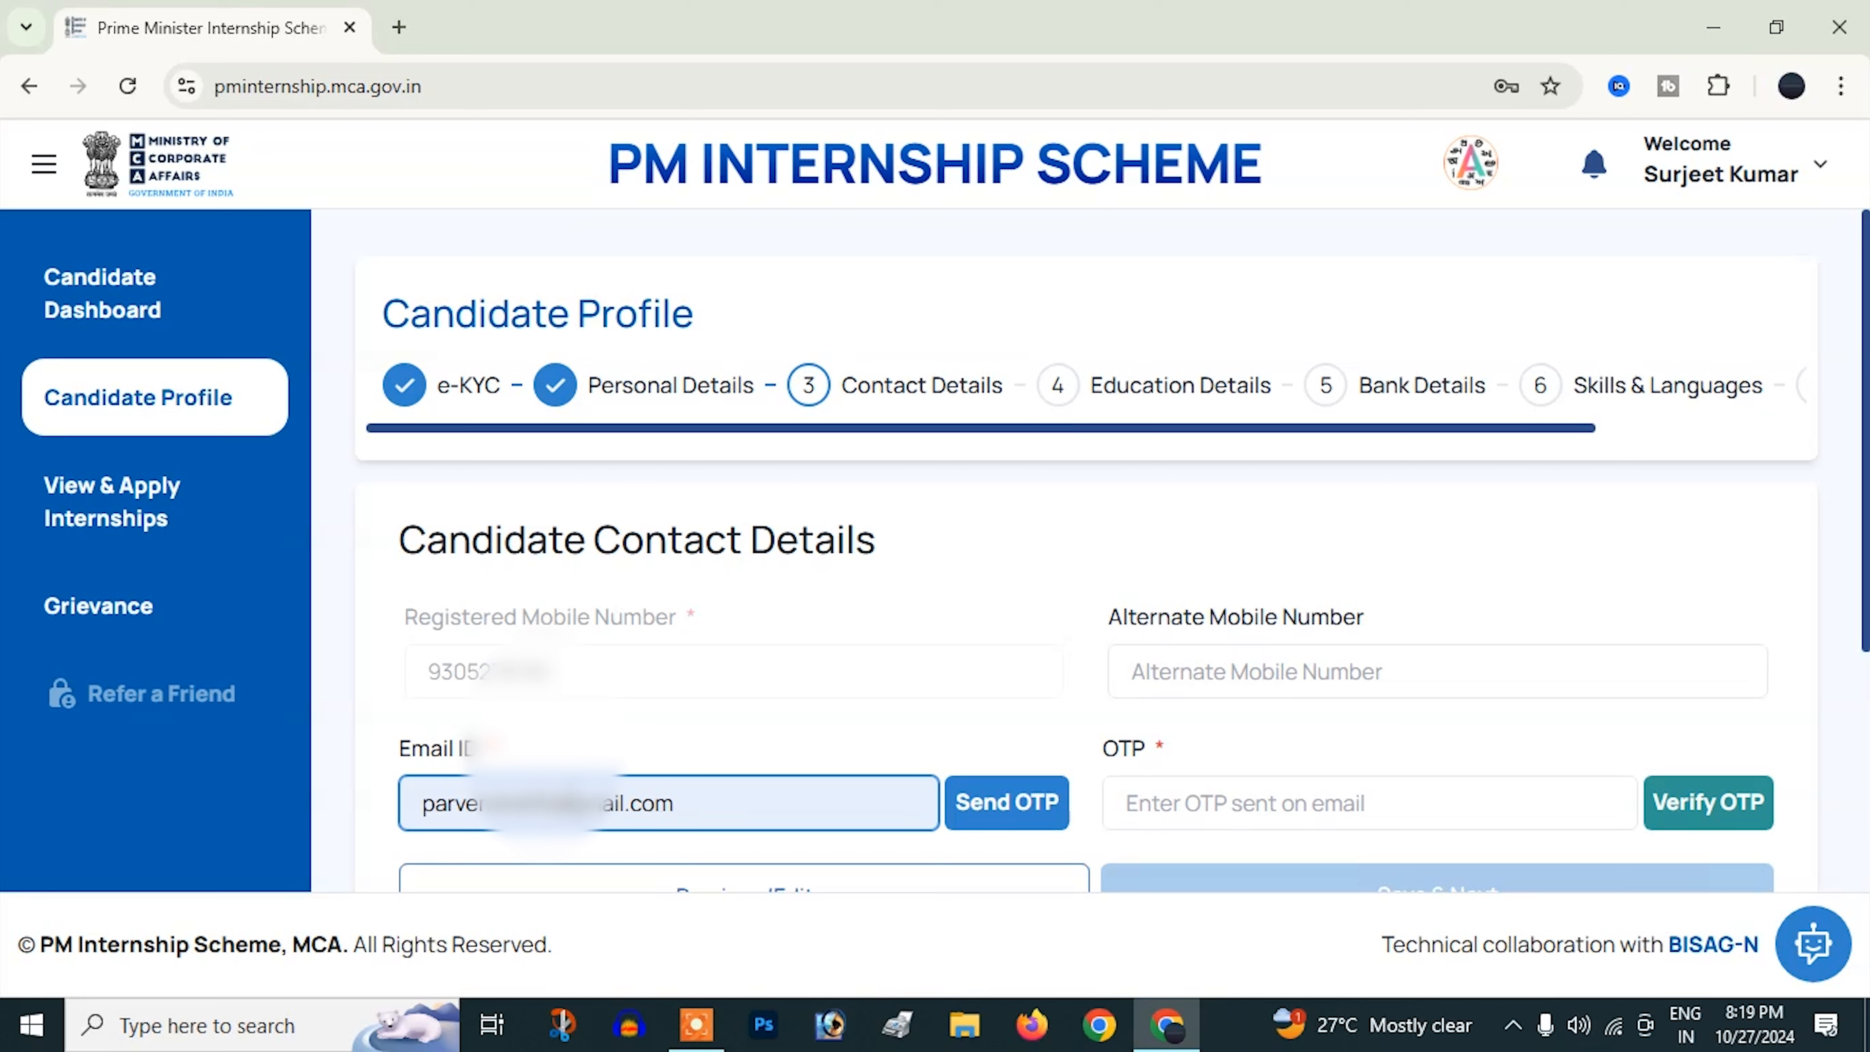
key("BackSpace")
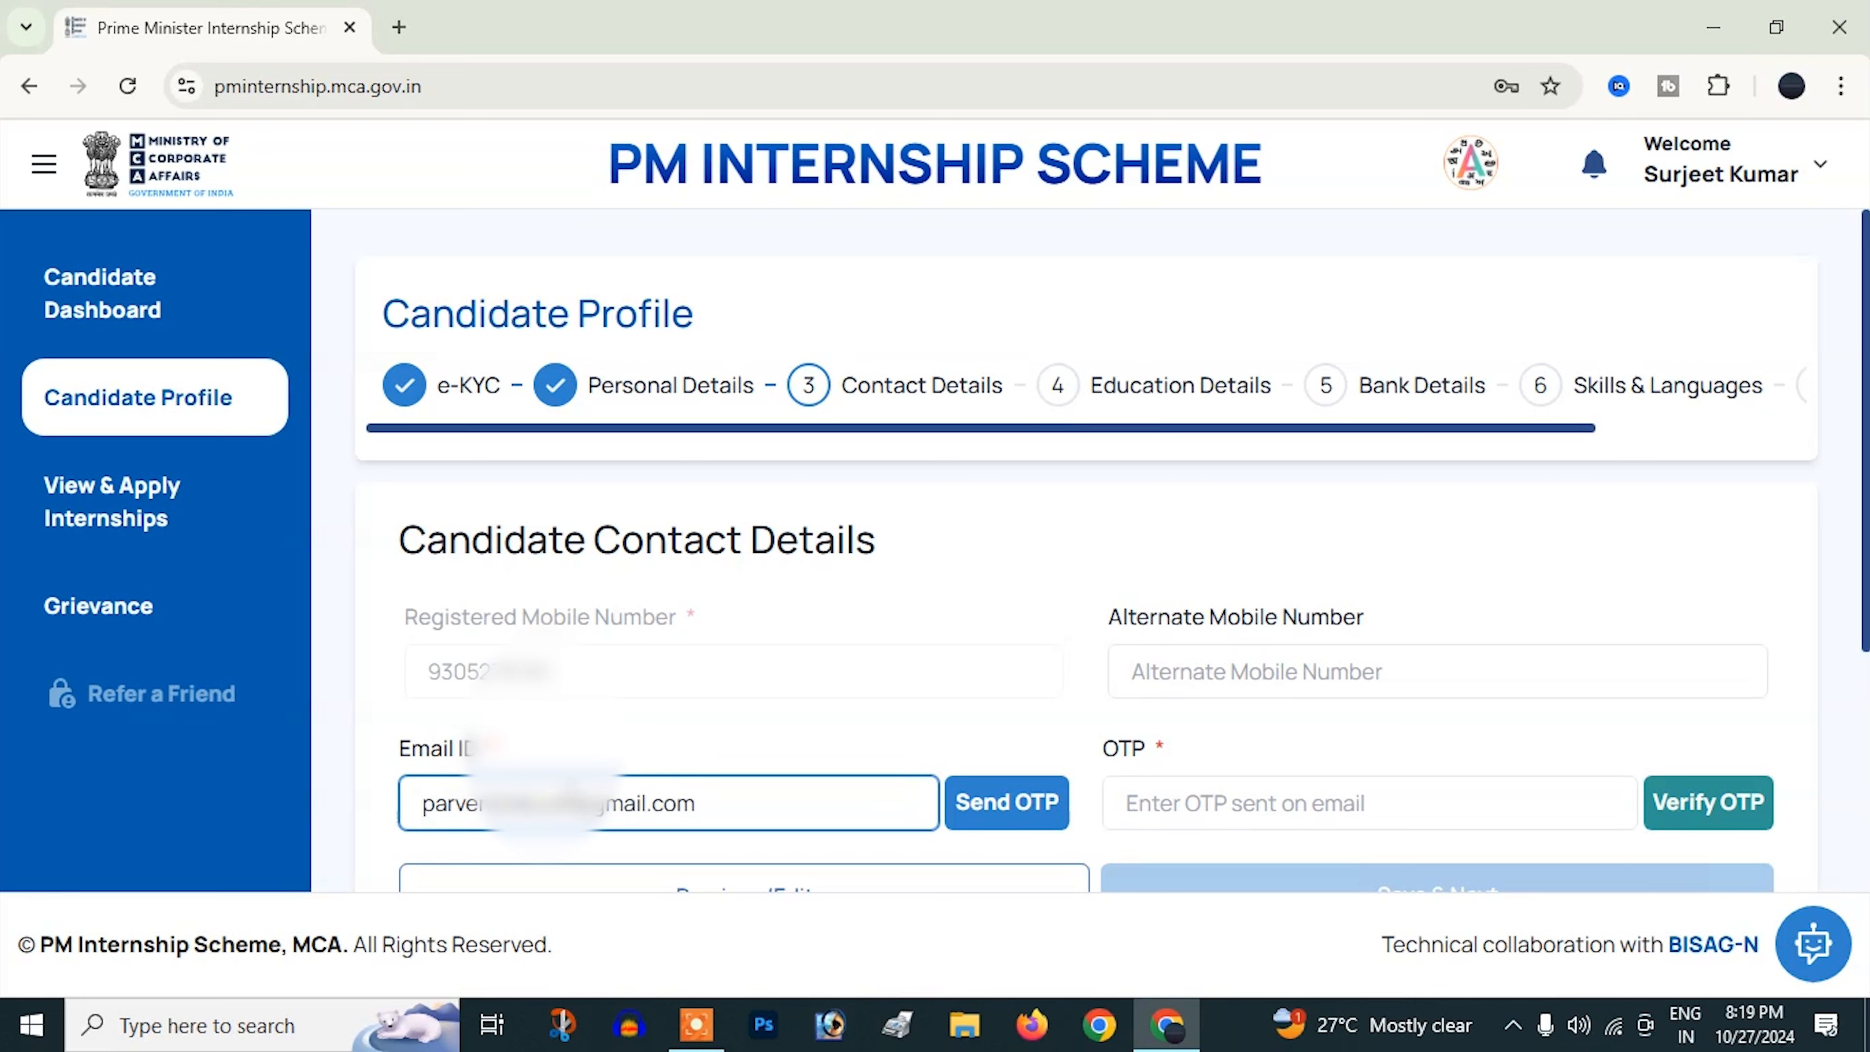
type("na@g")
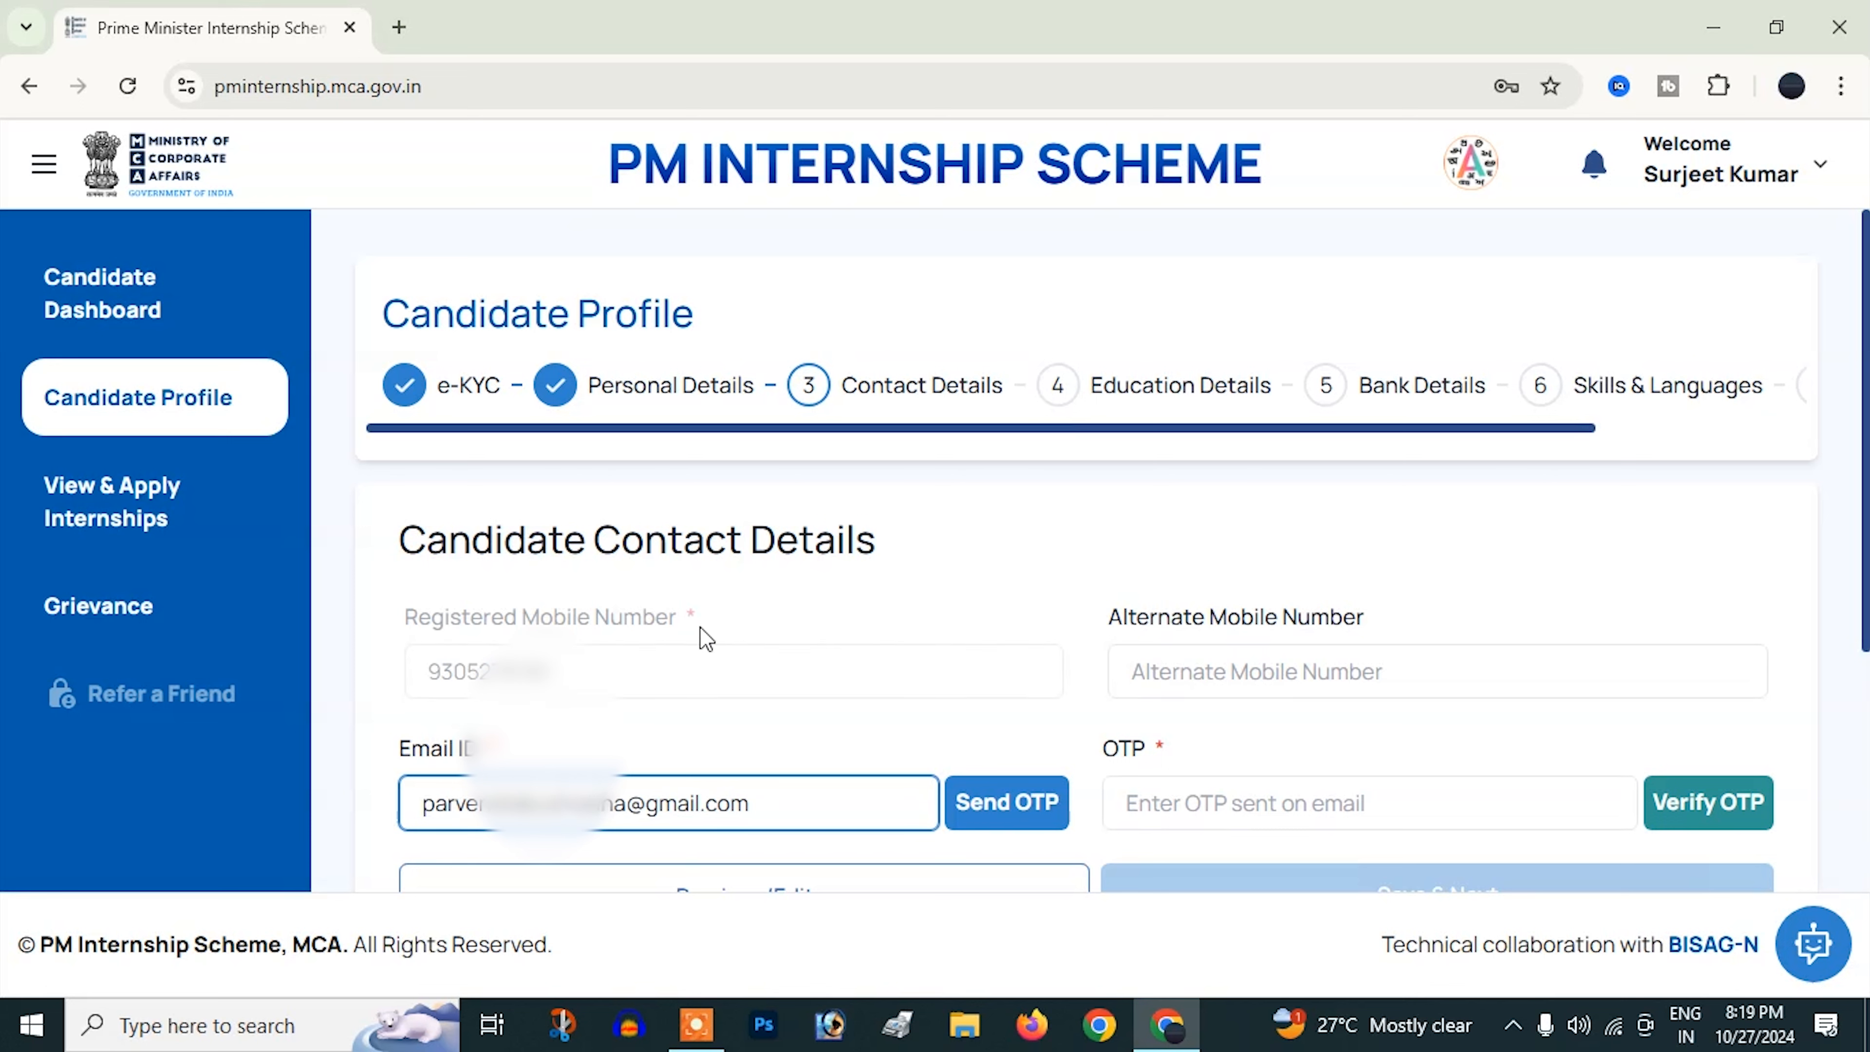
left_click(1042, 824)
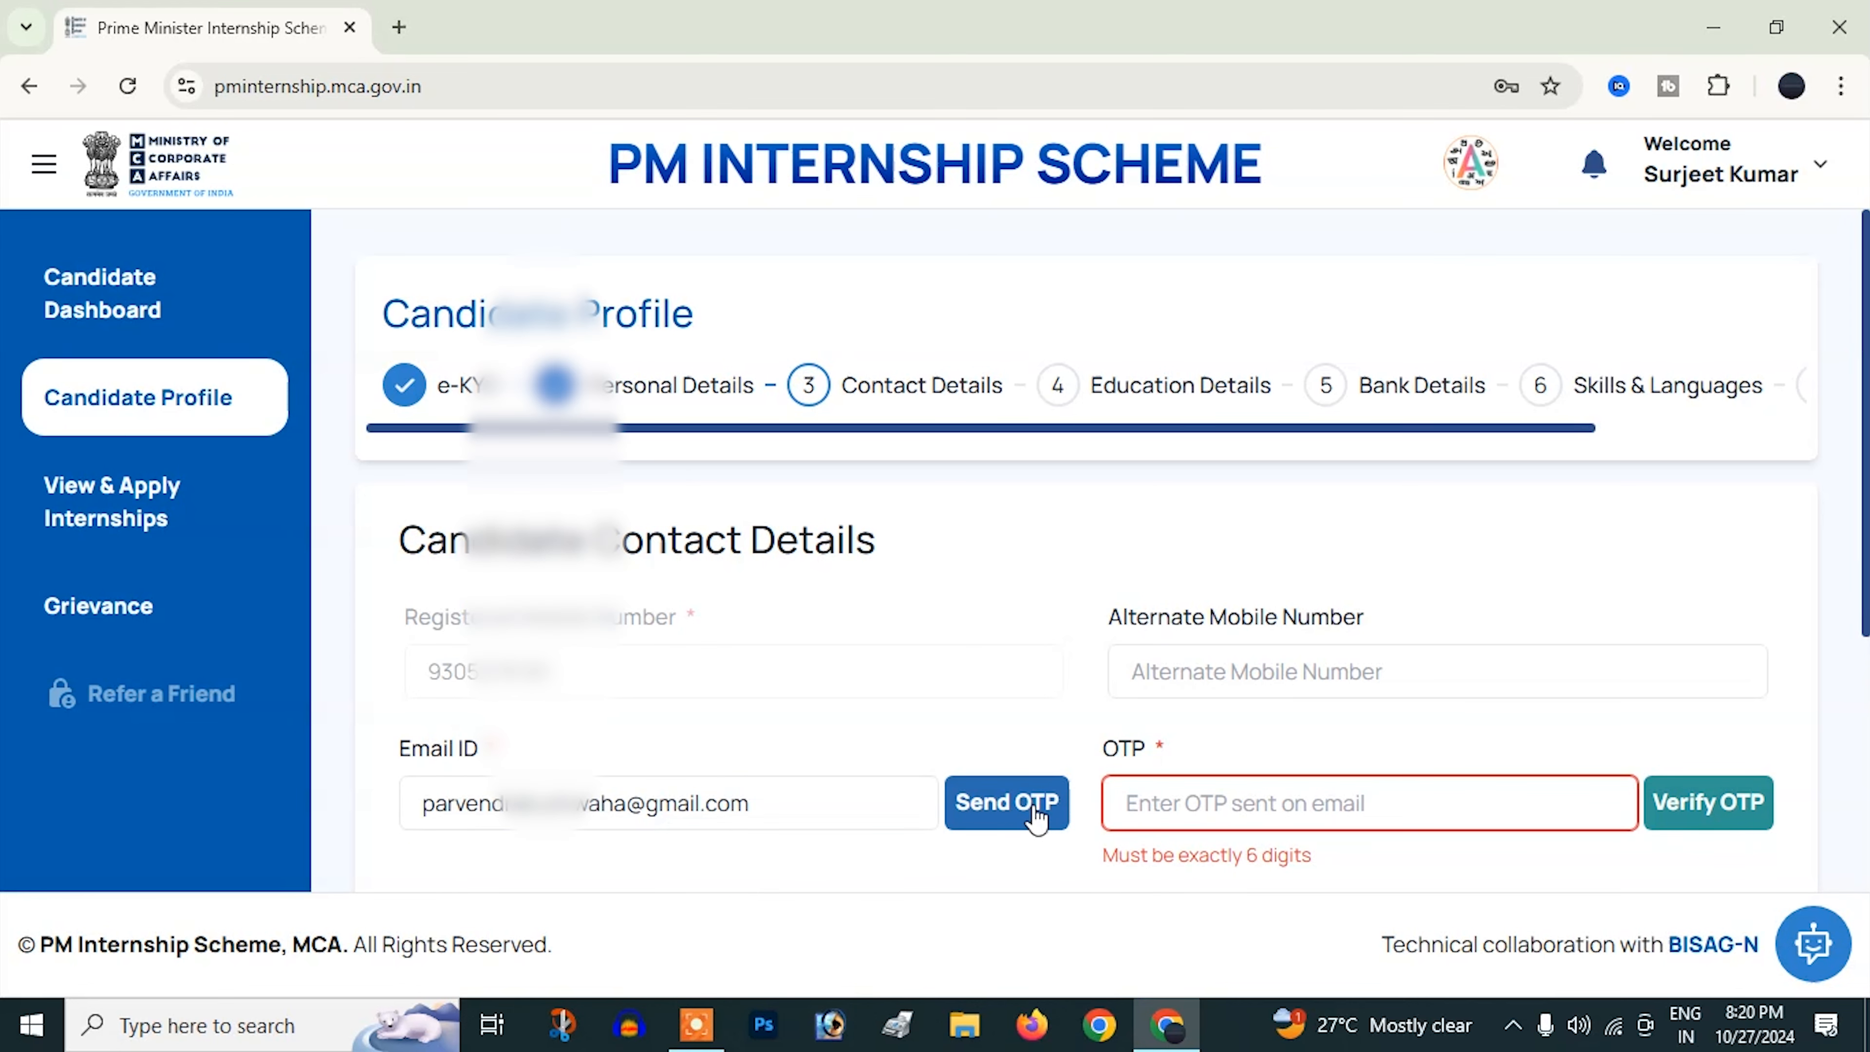
Verify the email with the received OTP and save the contact details.
scroll(1060, 814, "down", 3)
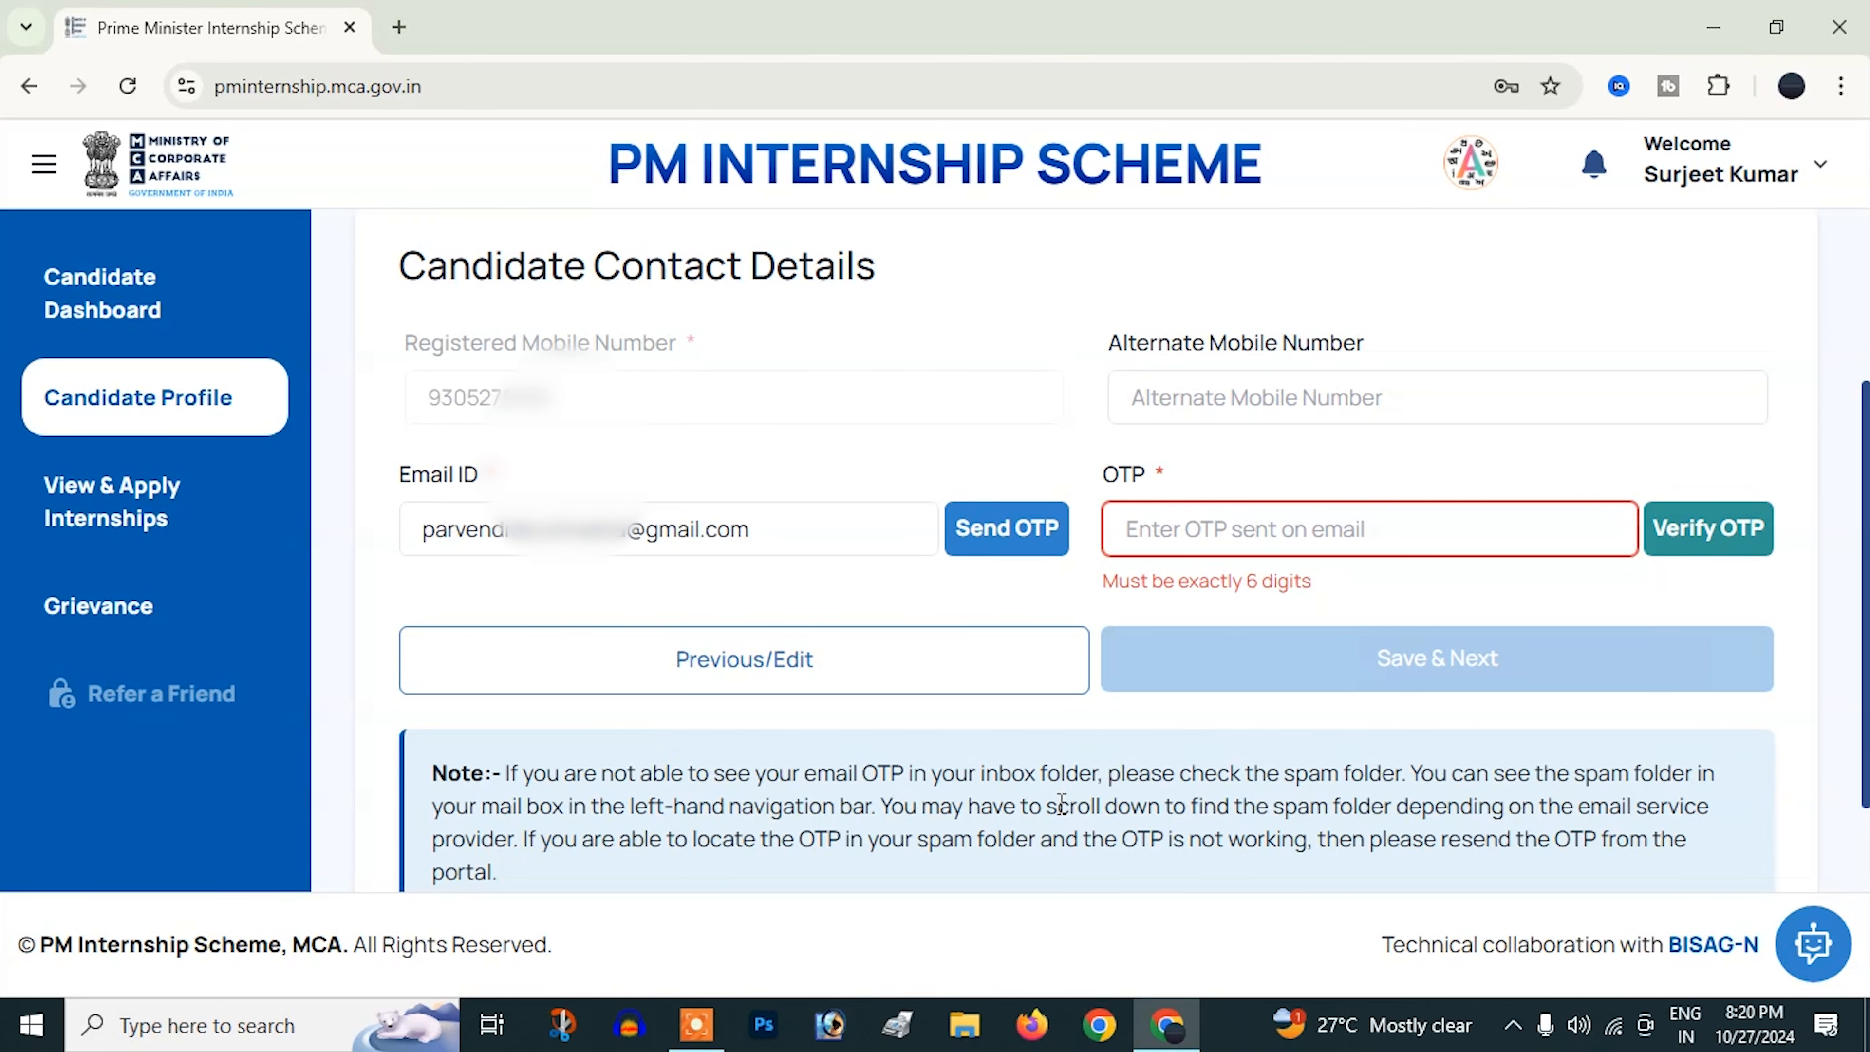
scroll(1061, 804, "up", 2)
left_click(1218, 667)
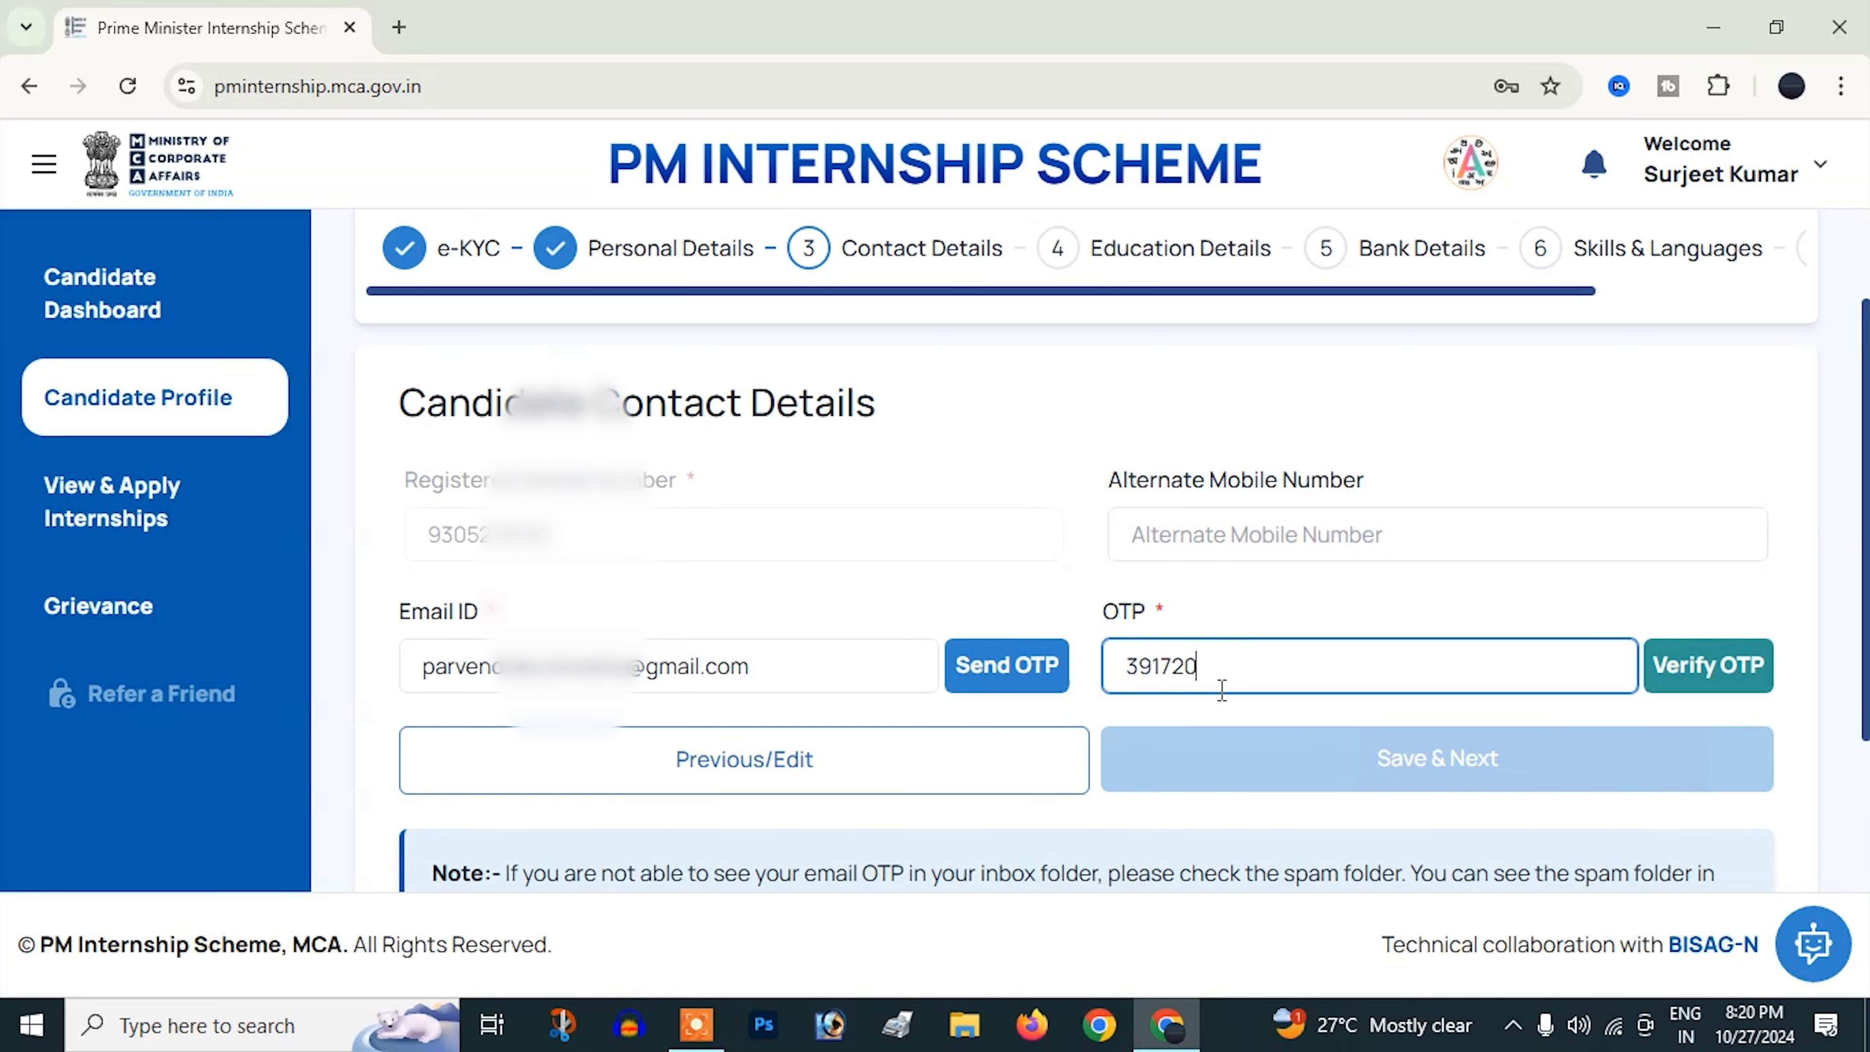
left_click(1710, 667)
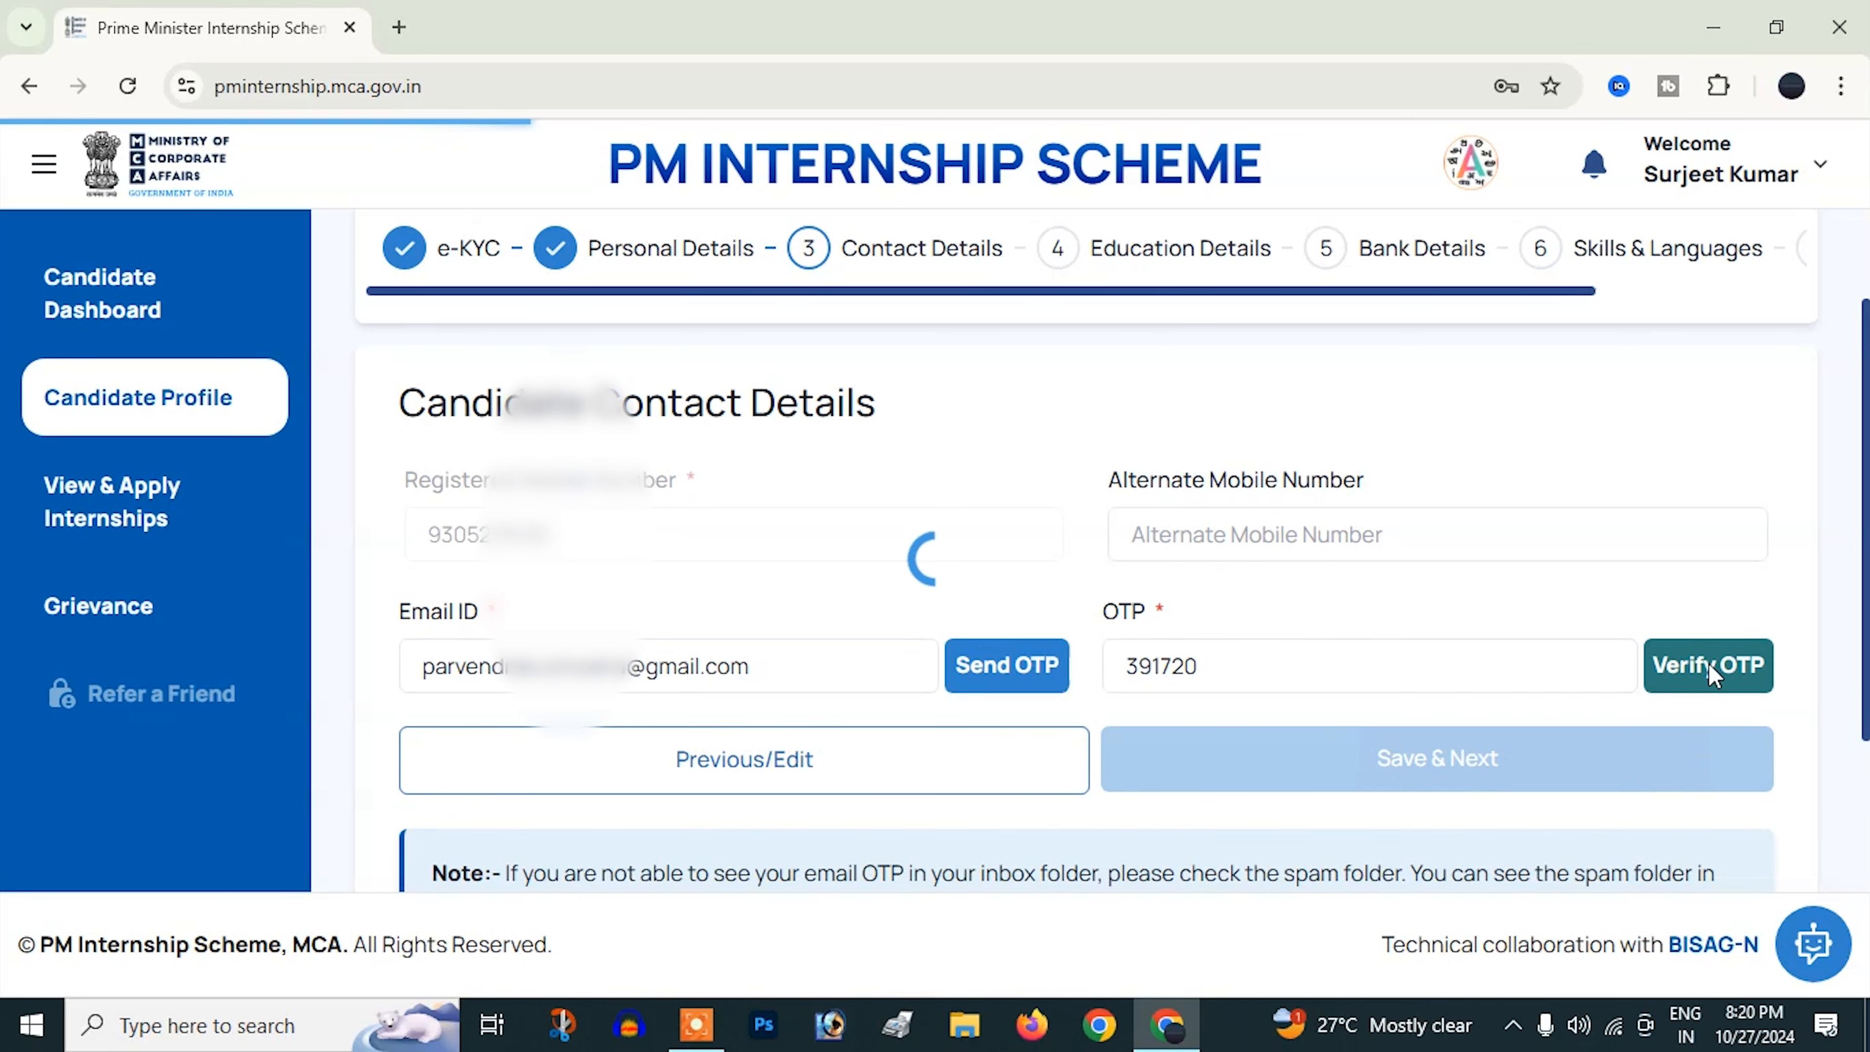
left_click(1349, 761)
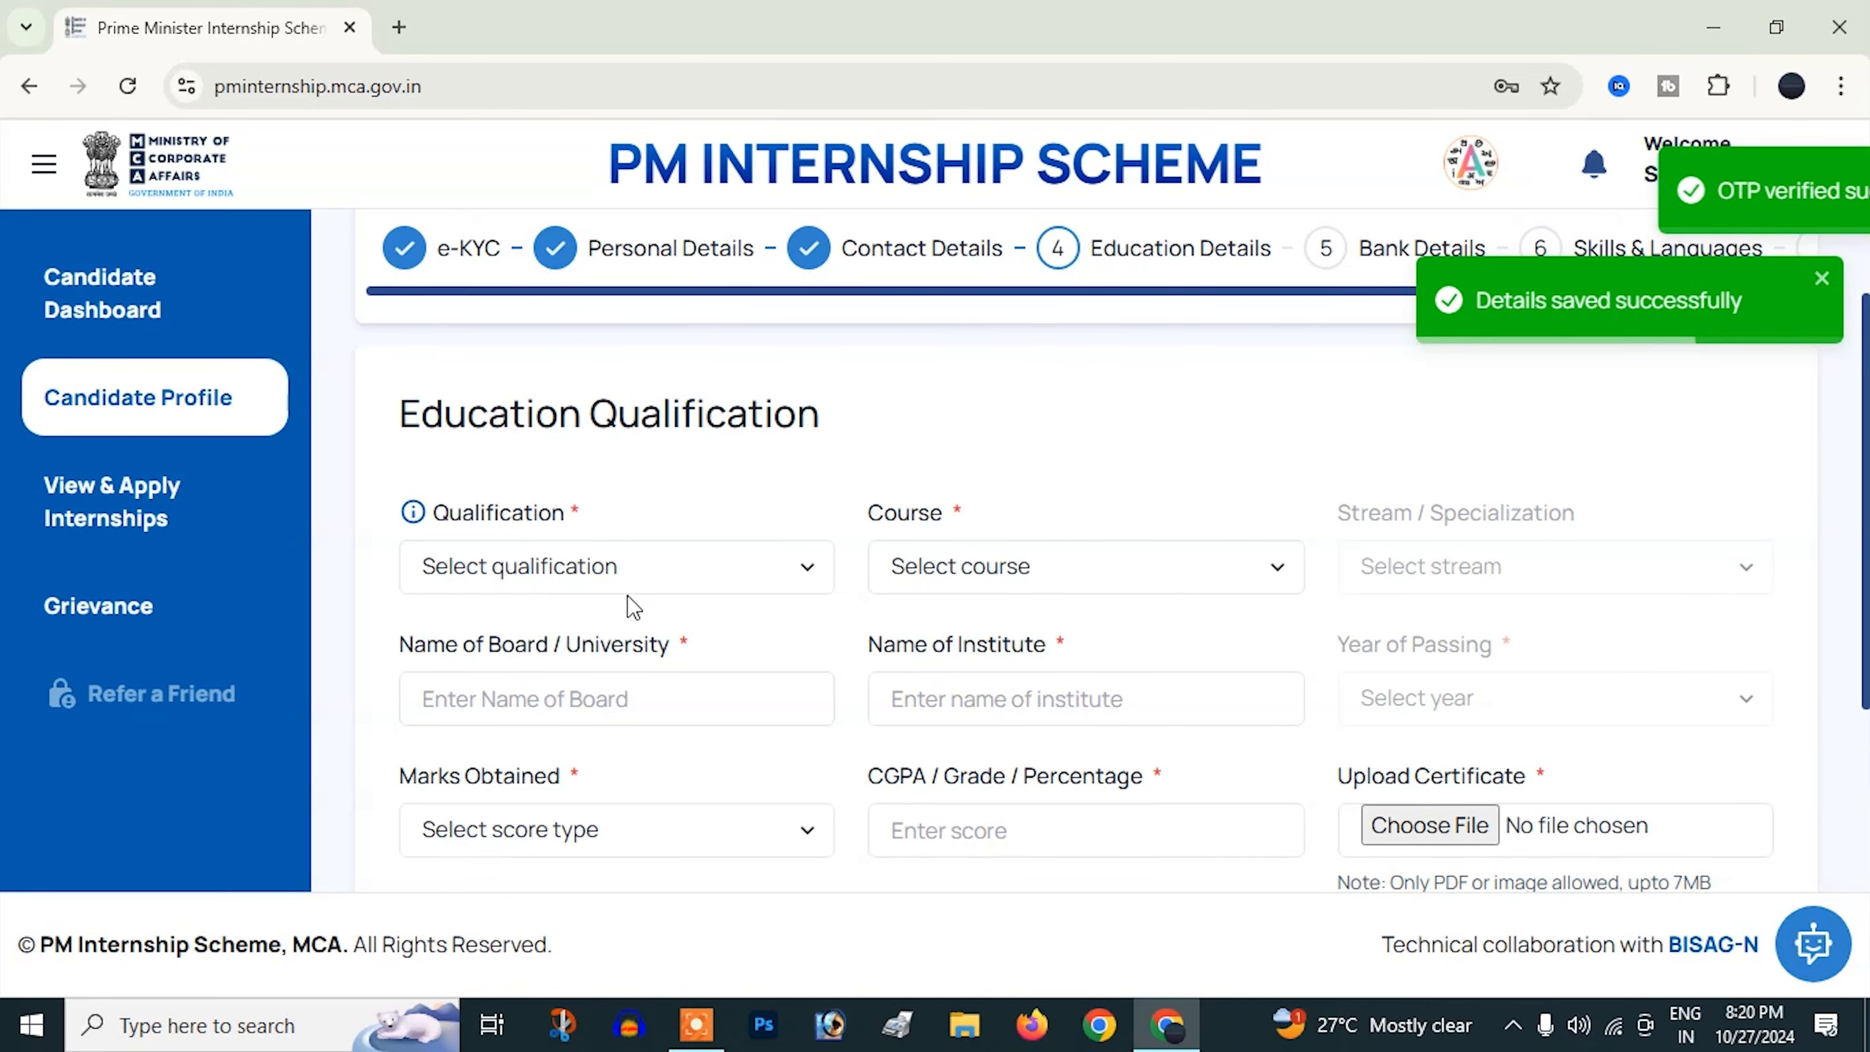
Add a 10th qualification: All Subjects, UP BOARD, the school's name, passed 2018.
left_click(616, 569)
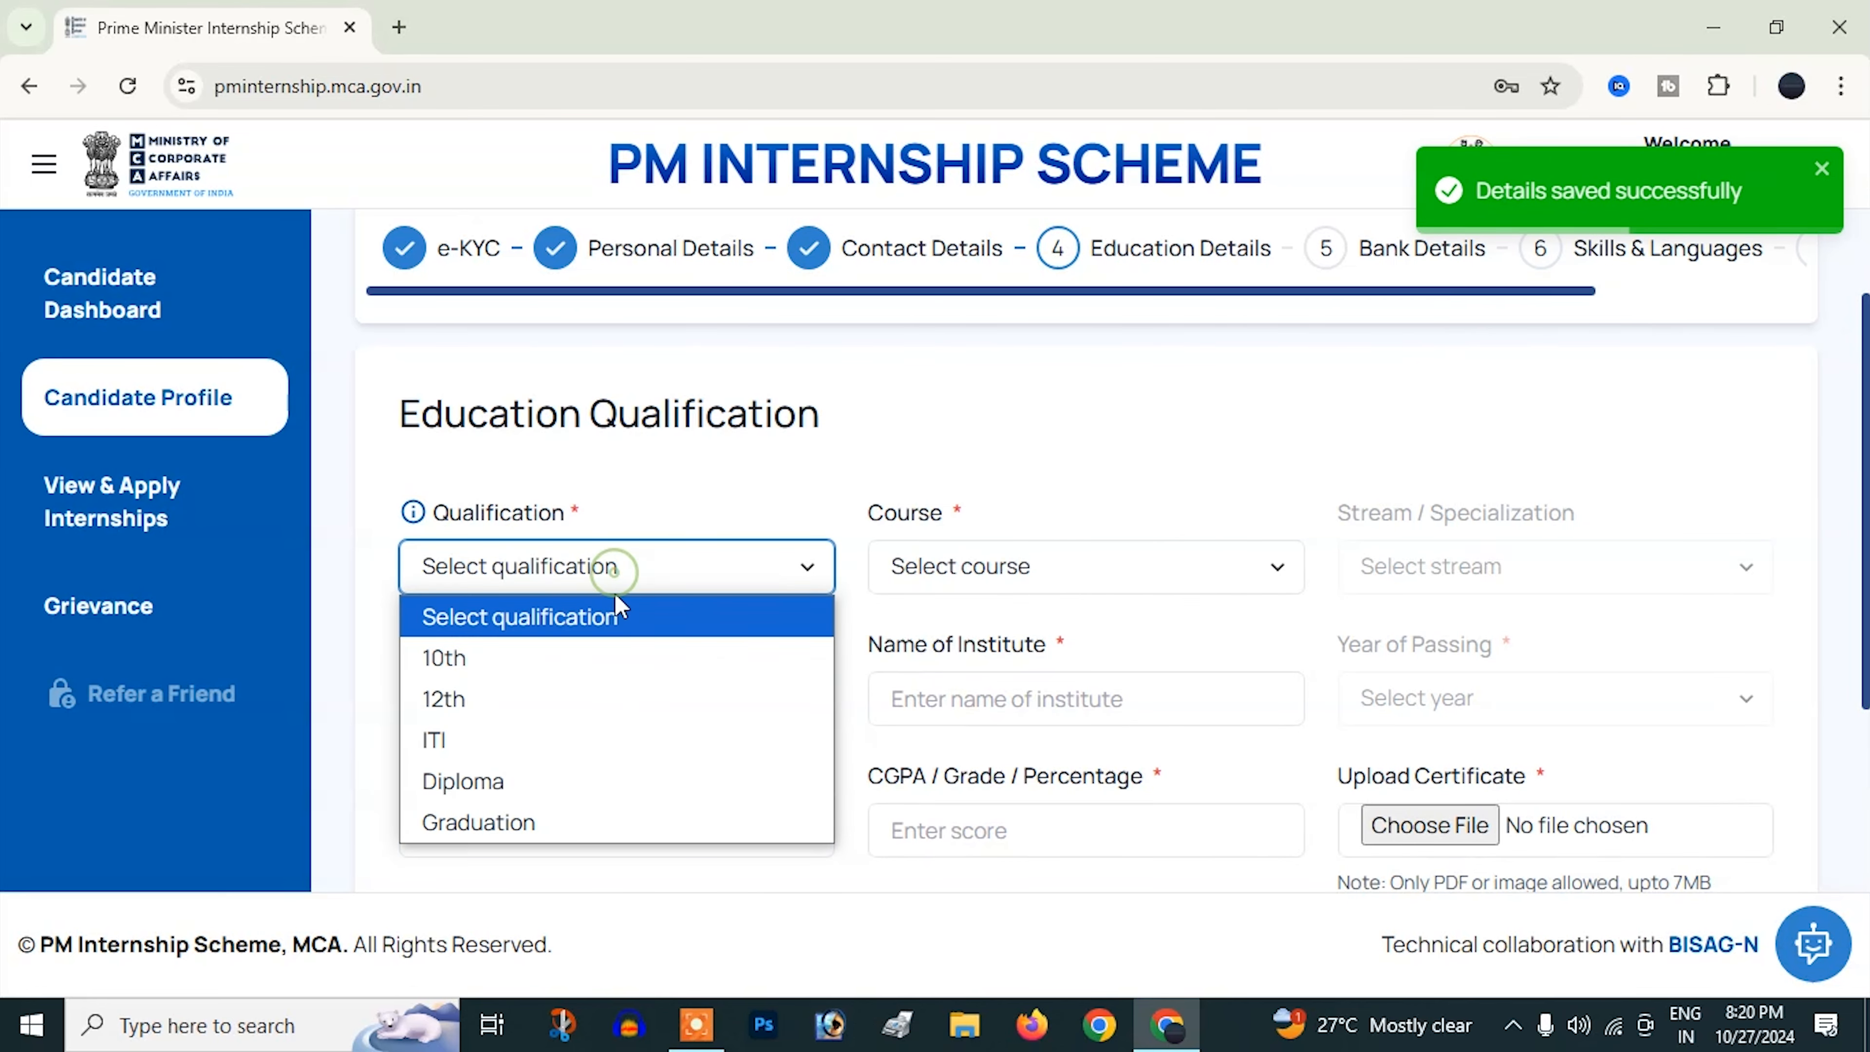
left_click(598, 674)
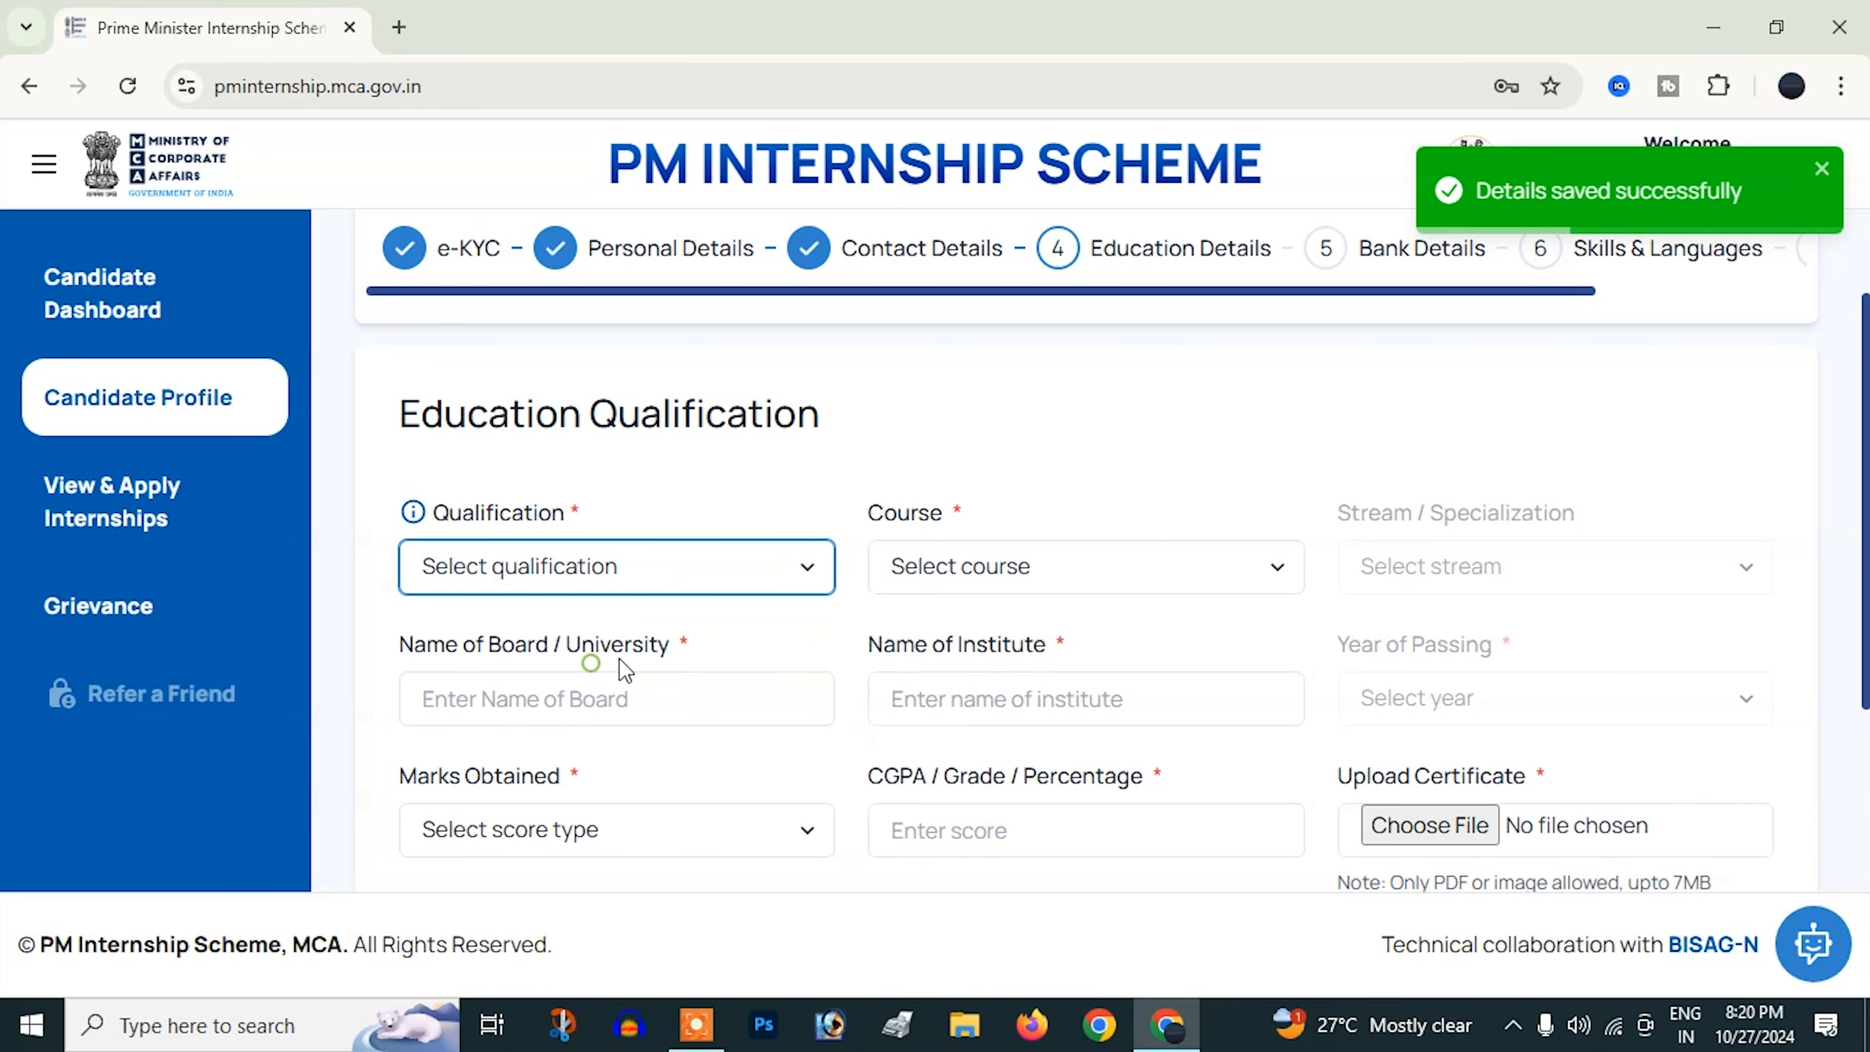
left_click(1066, 563)
left_click(1055, 658)
left_click(963, 573)
left_click(961, 570)
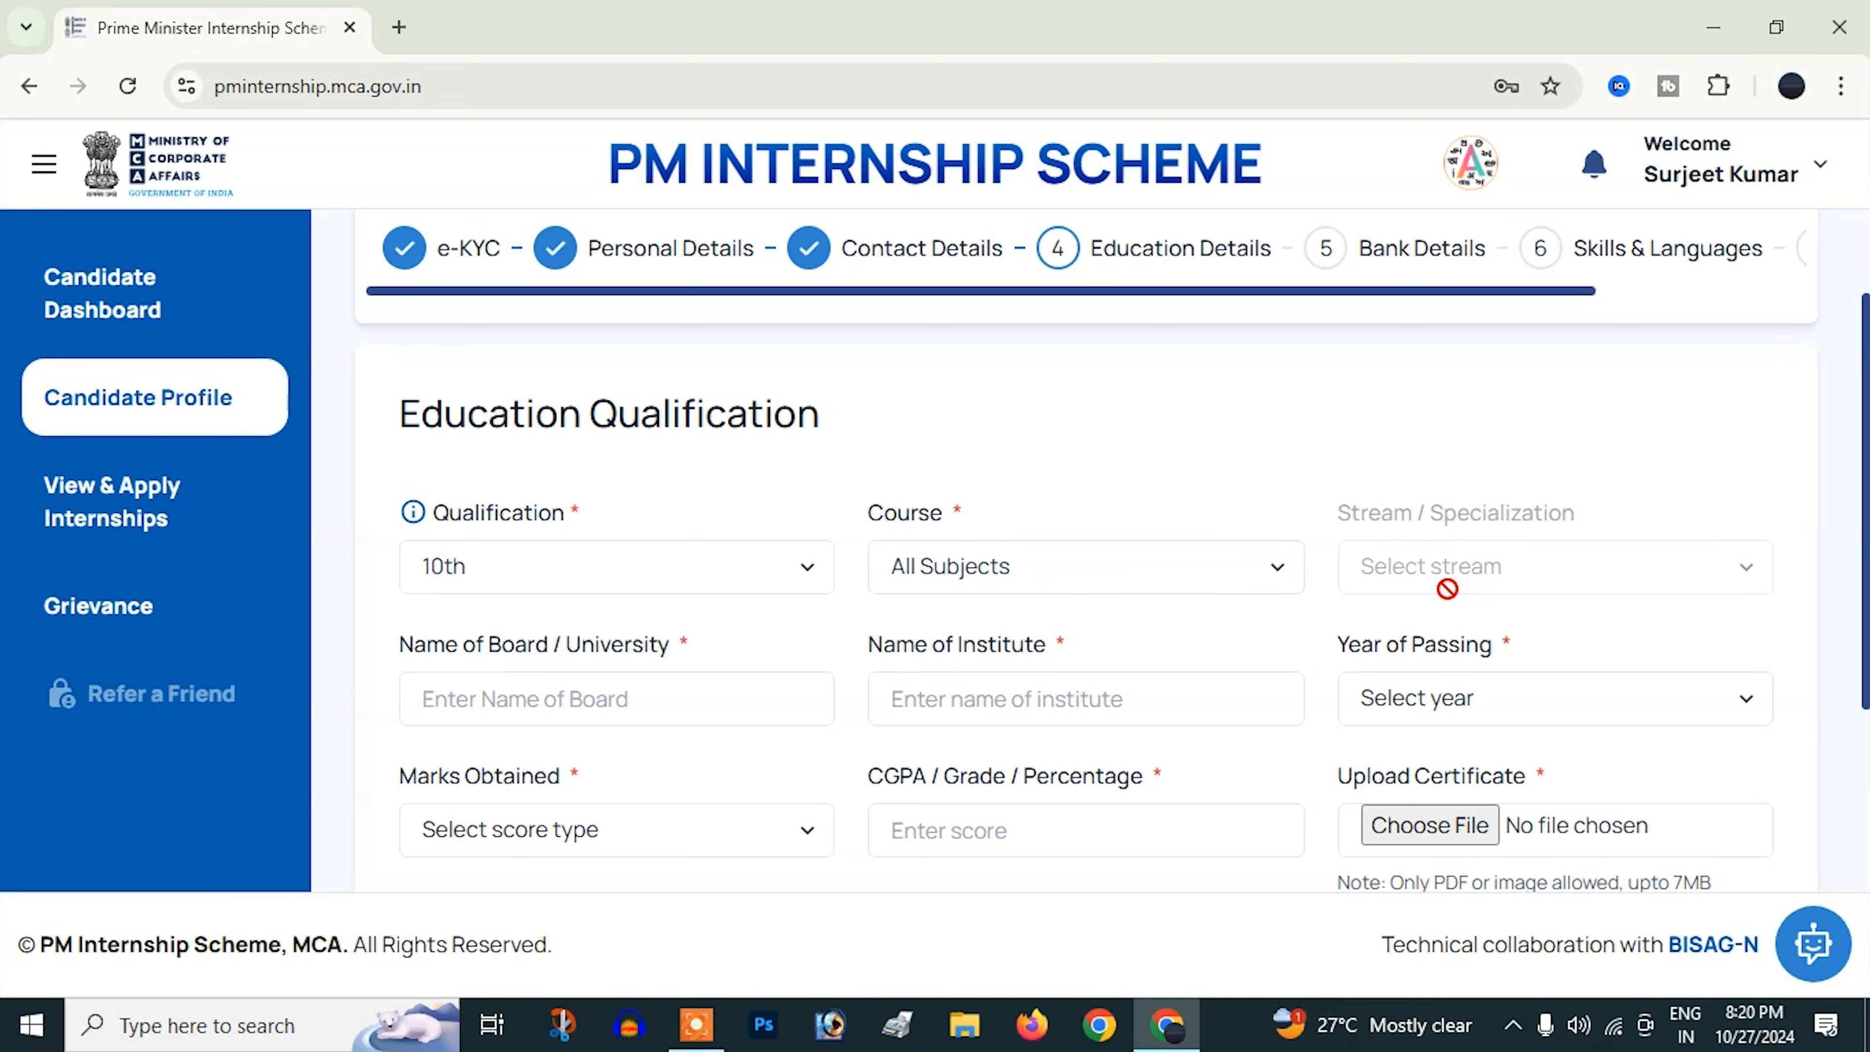
left_click(621, 691)
type("UP")
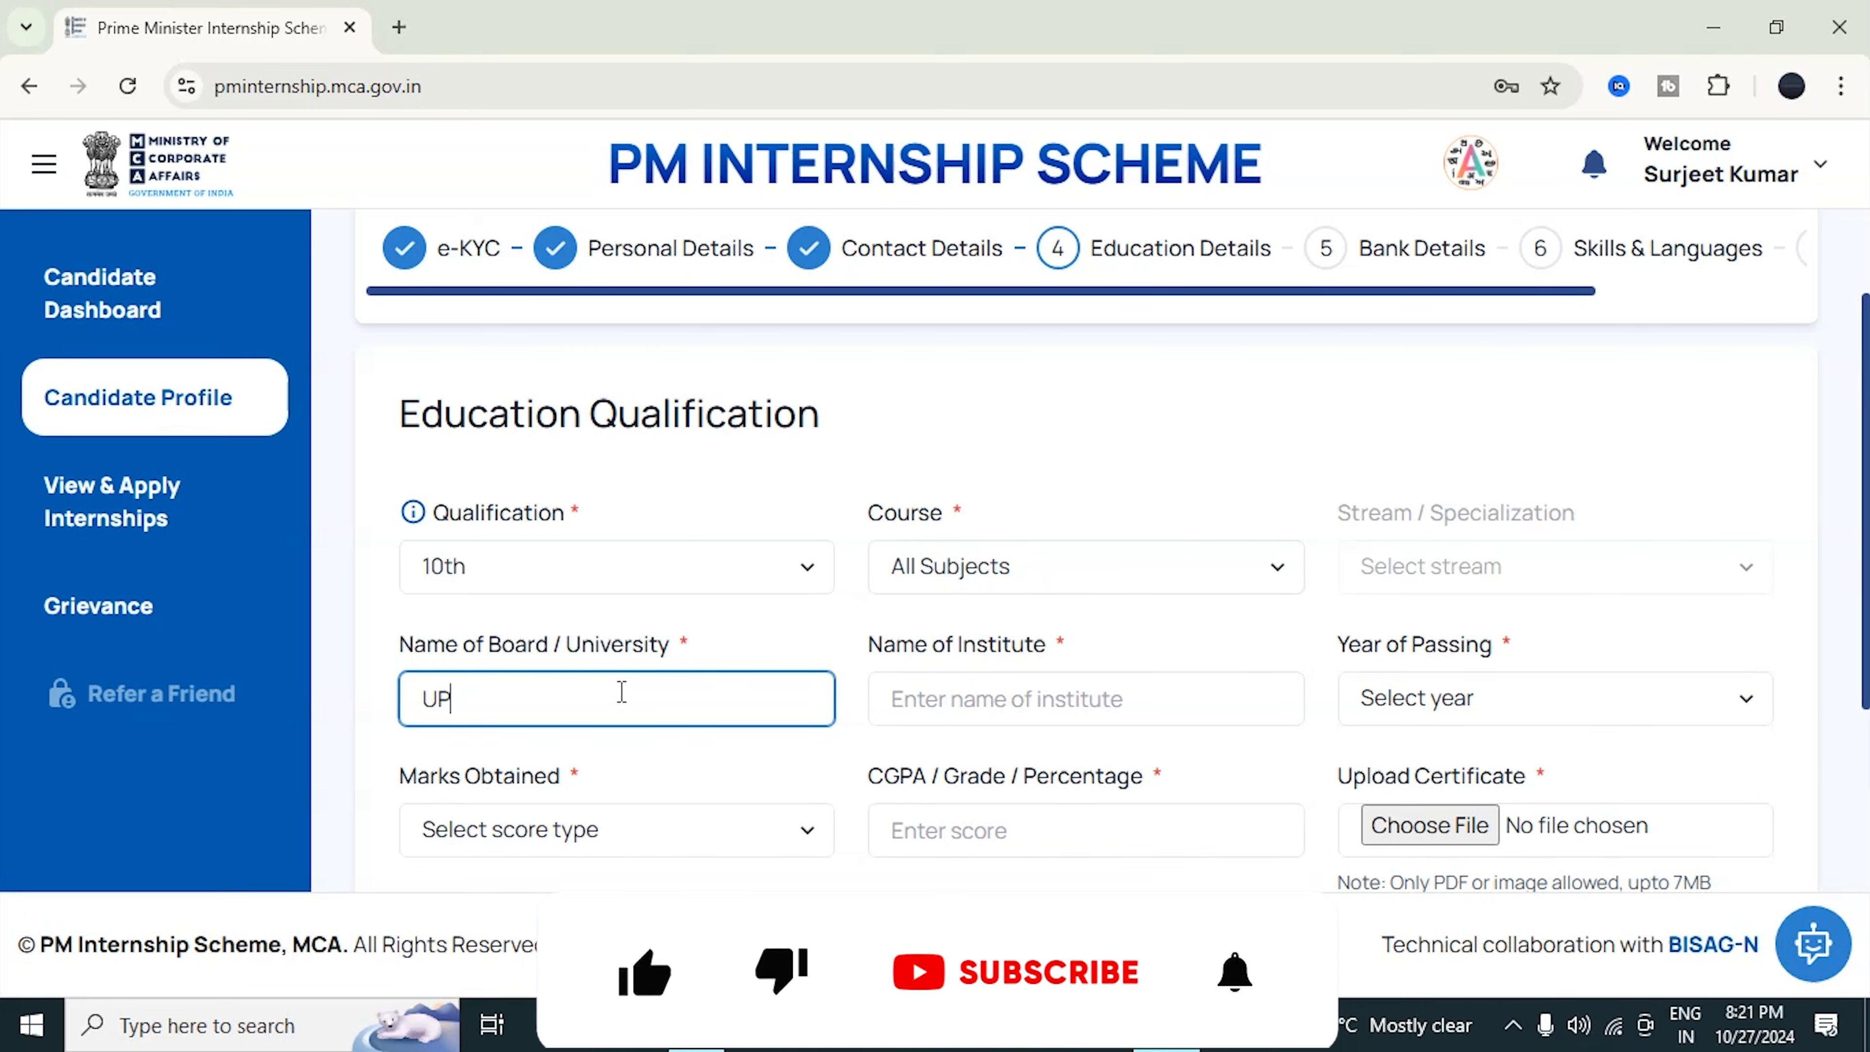
type(" BOARD")
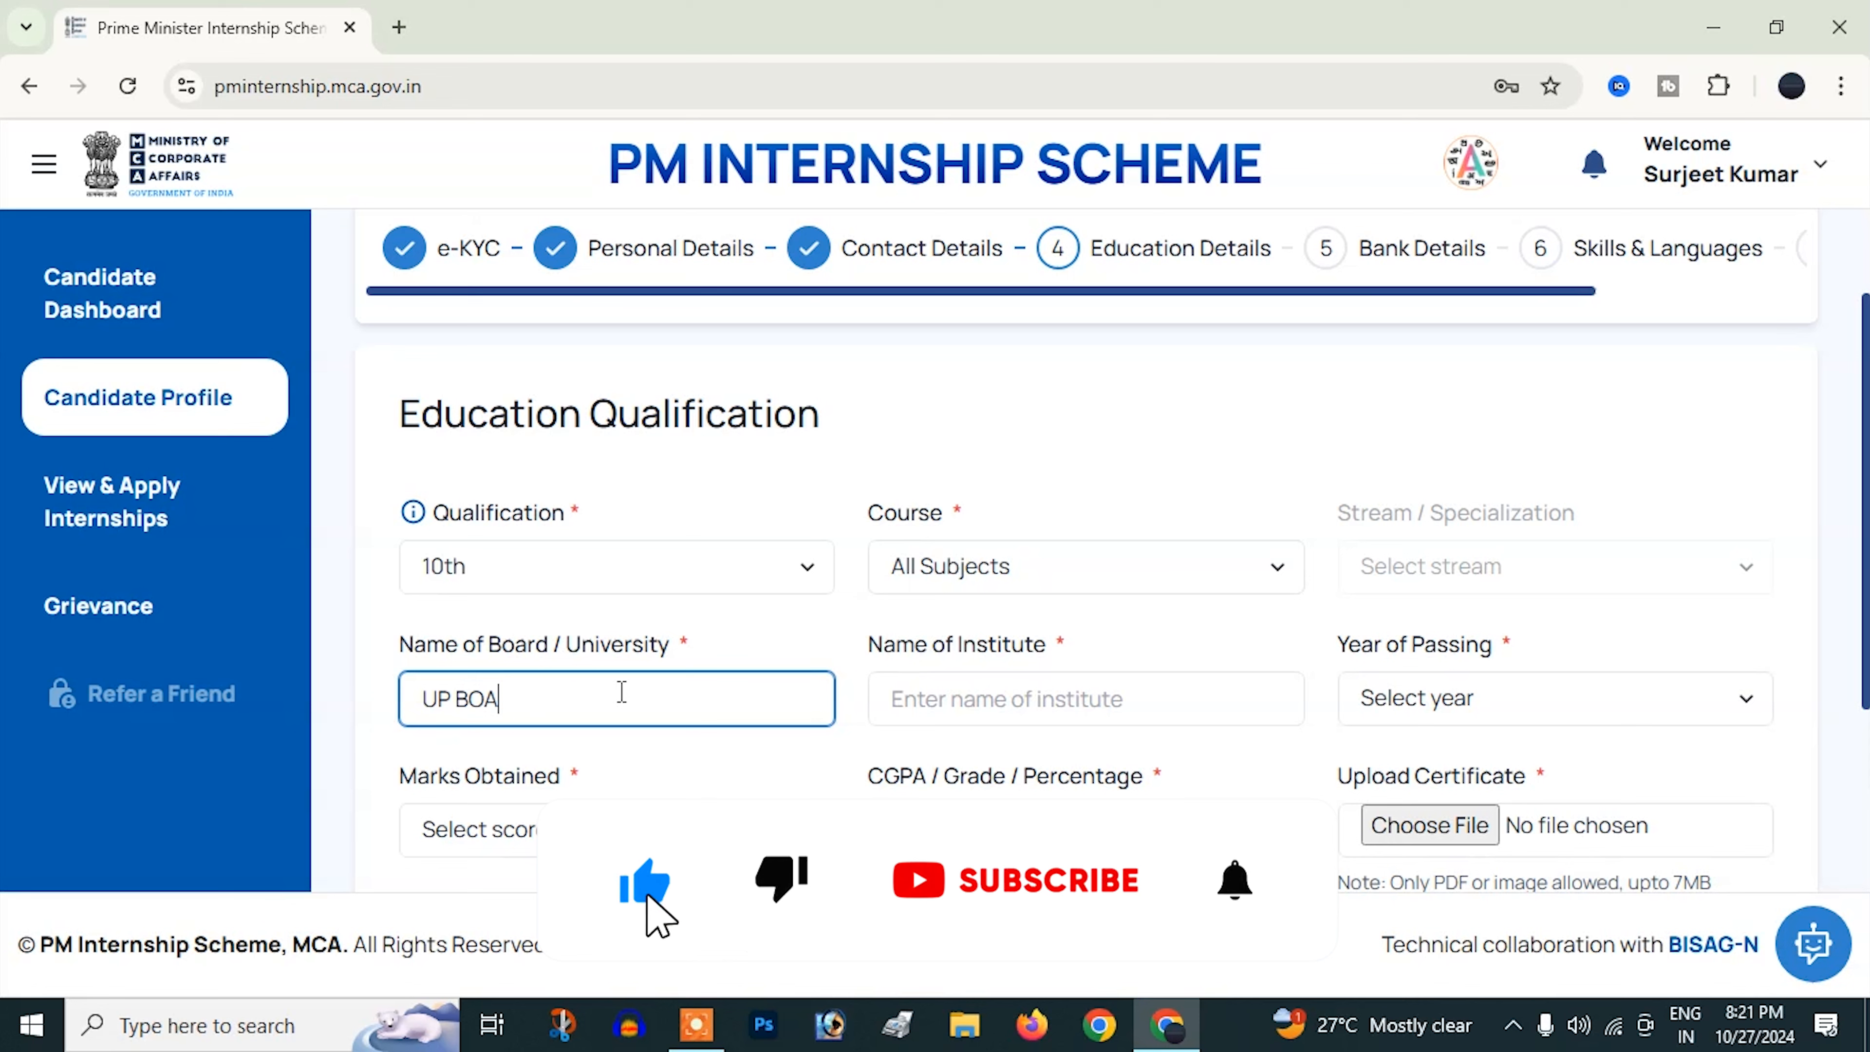
left_click(1055, 712)
type("S M SINGH")
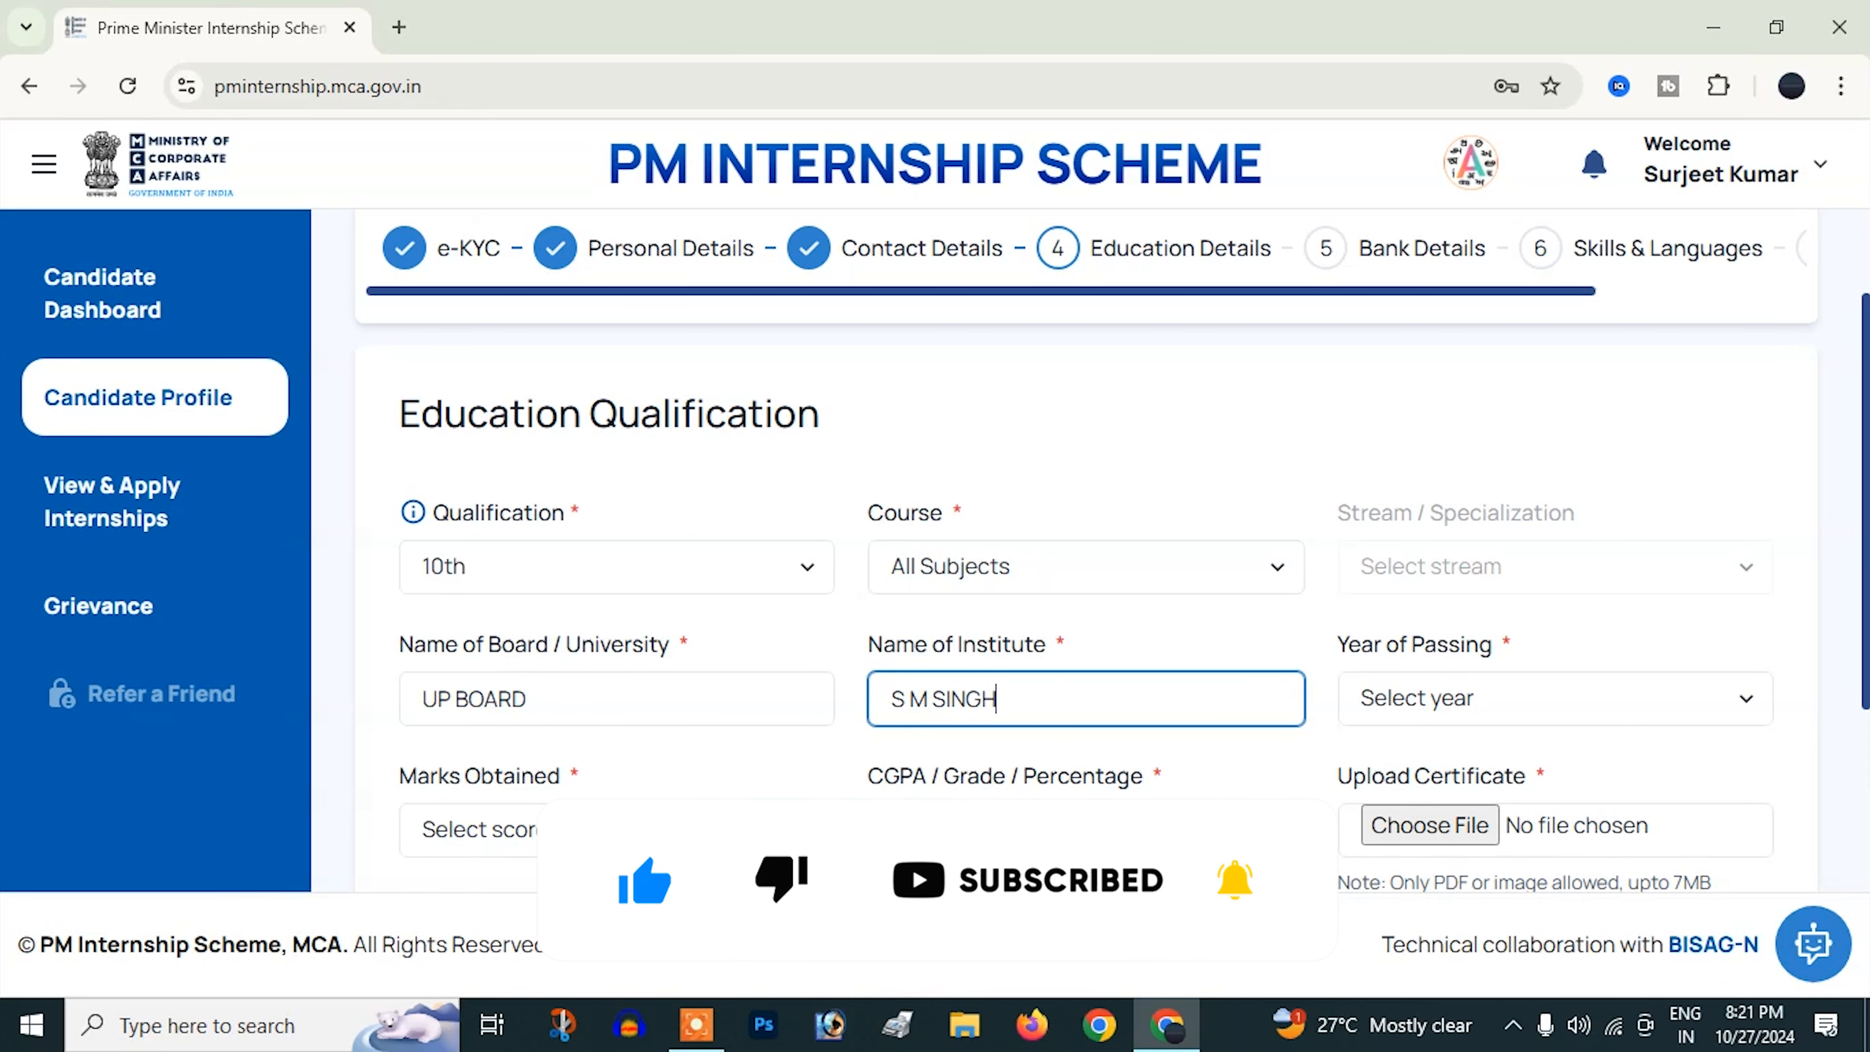
type(" H S S")
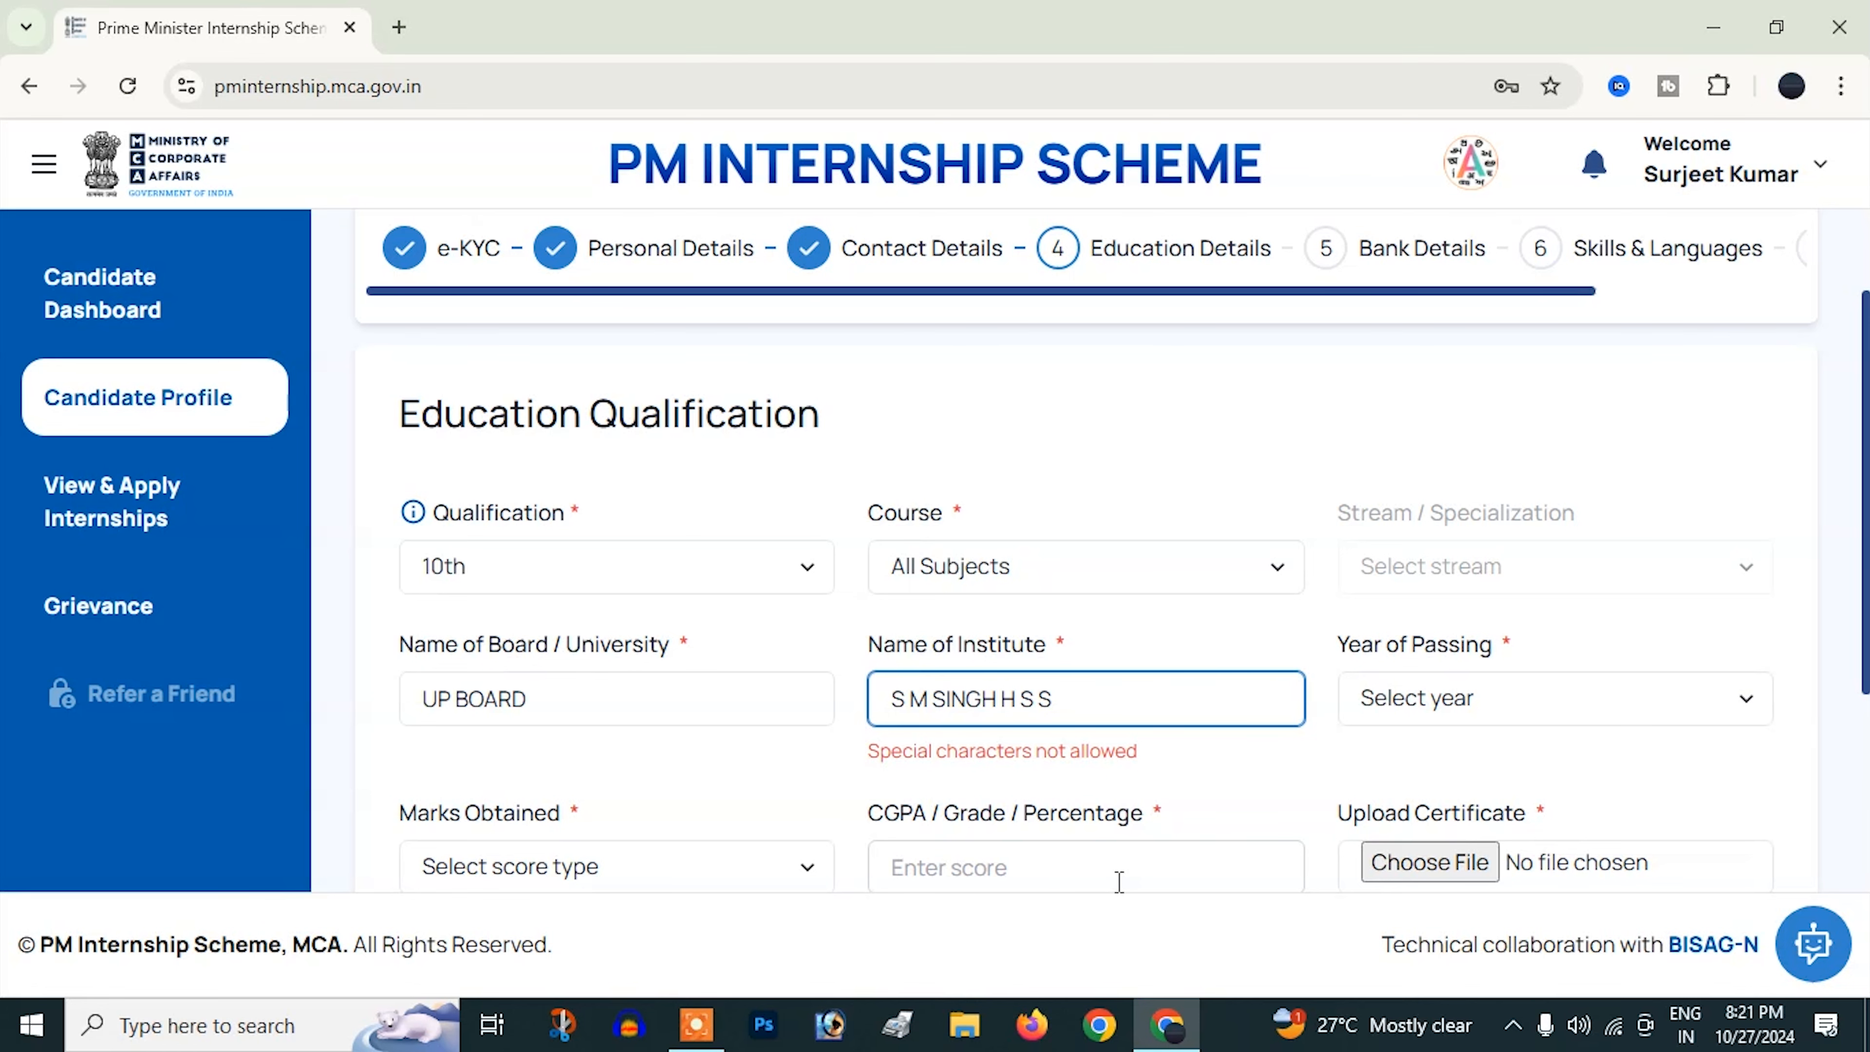
type(" MIRZAP")
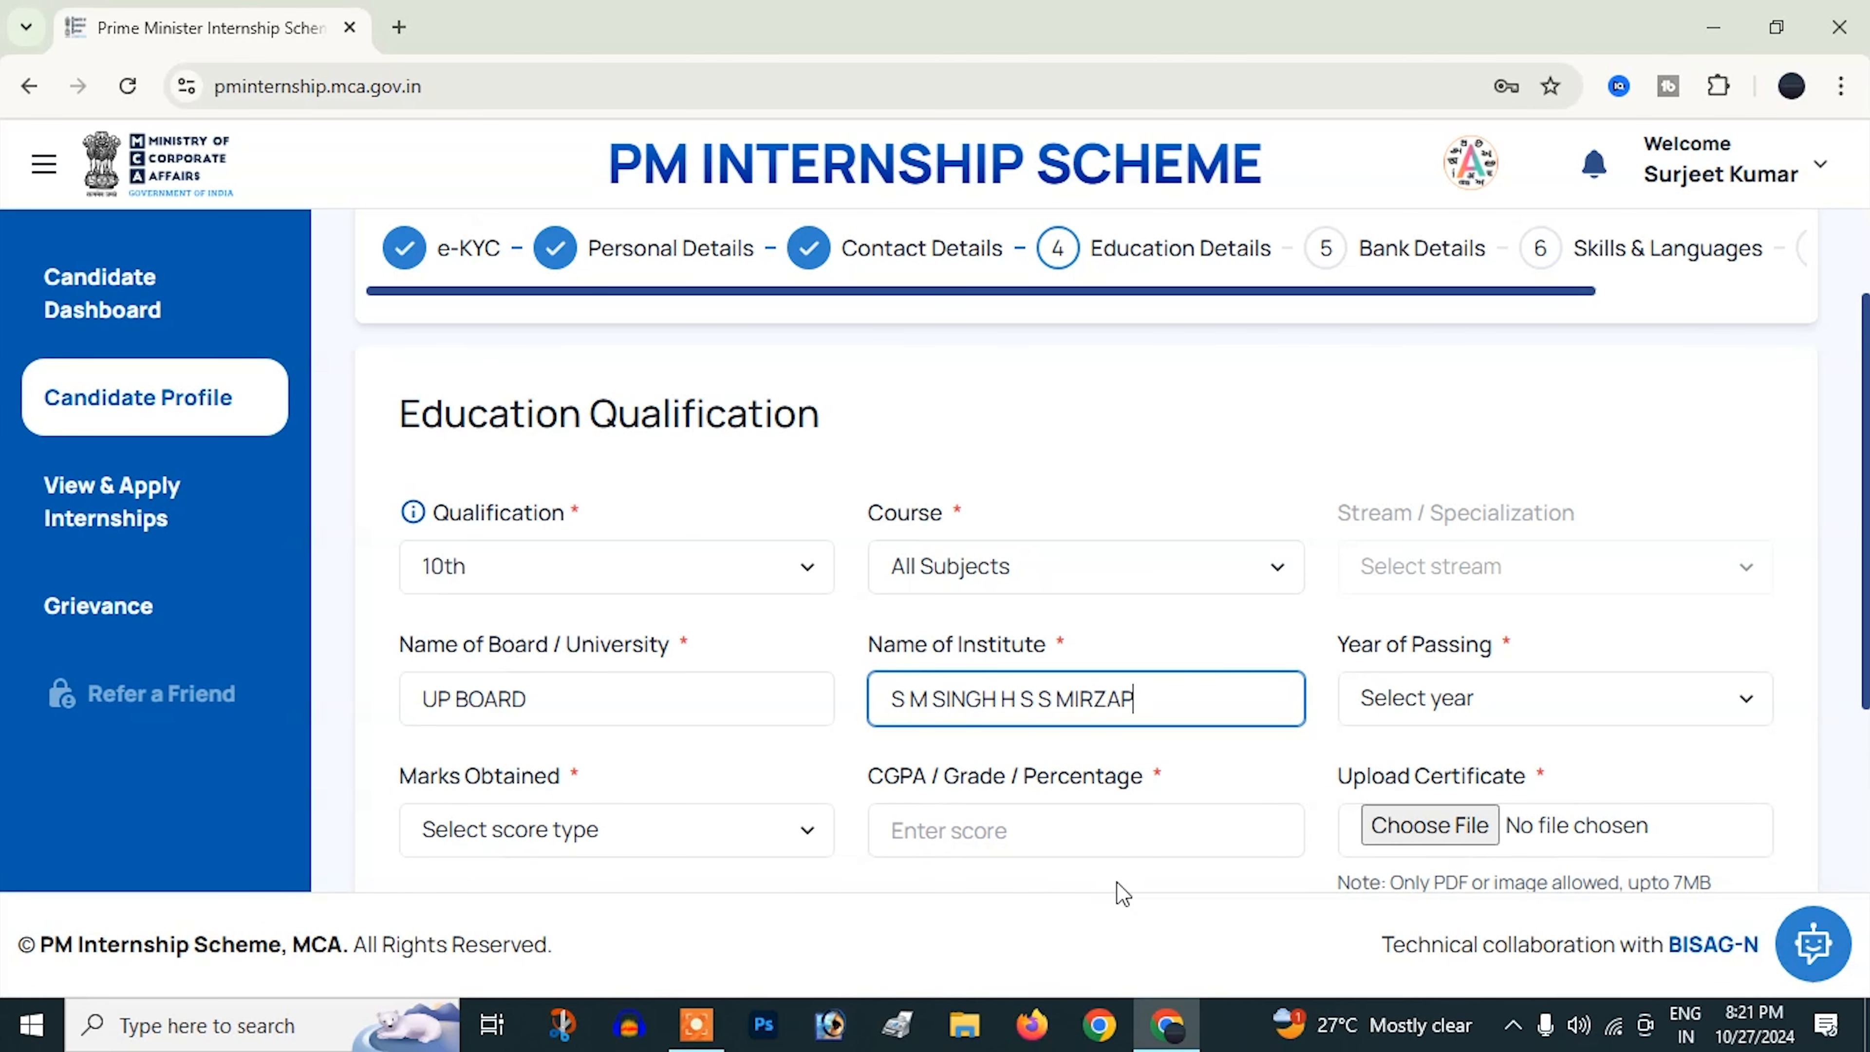
left_click(1572, 699)
Record the marks as a Percentage of 61.66 and choose a certificate file.
left_click(1473, 320)
scroll(1104, 589, "down", 2)
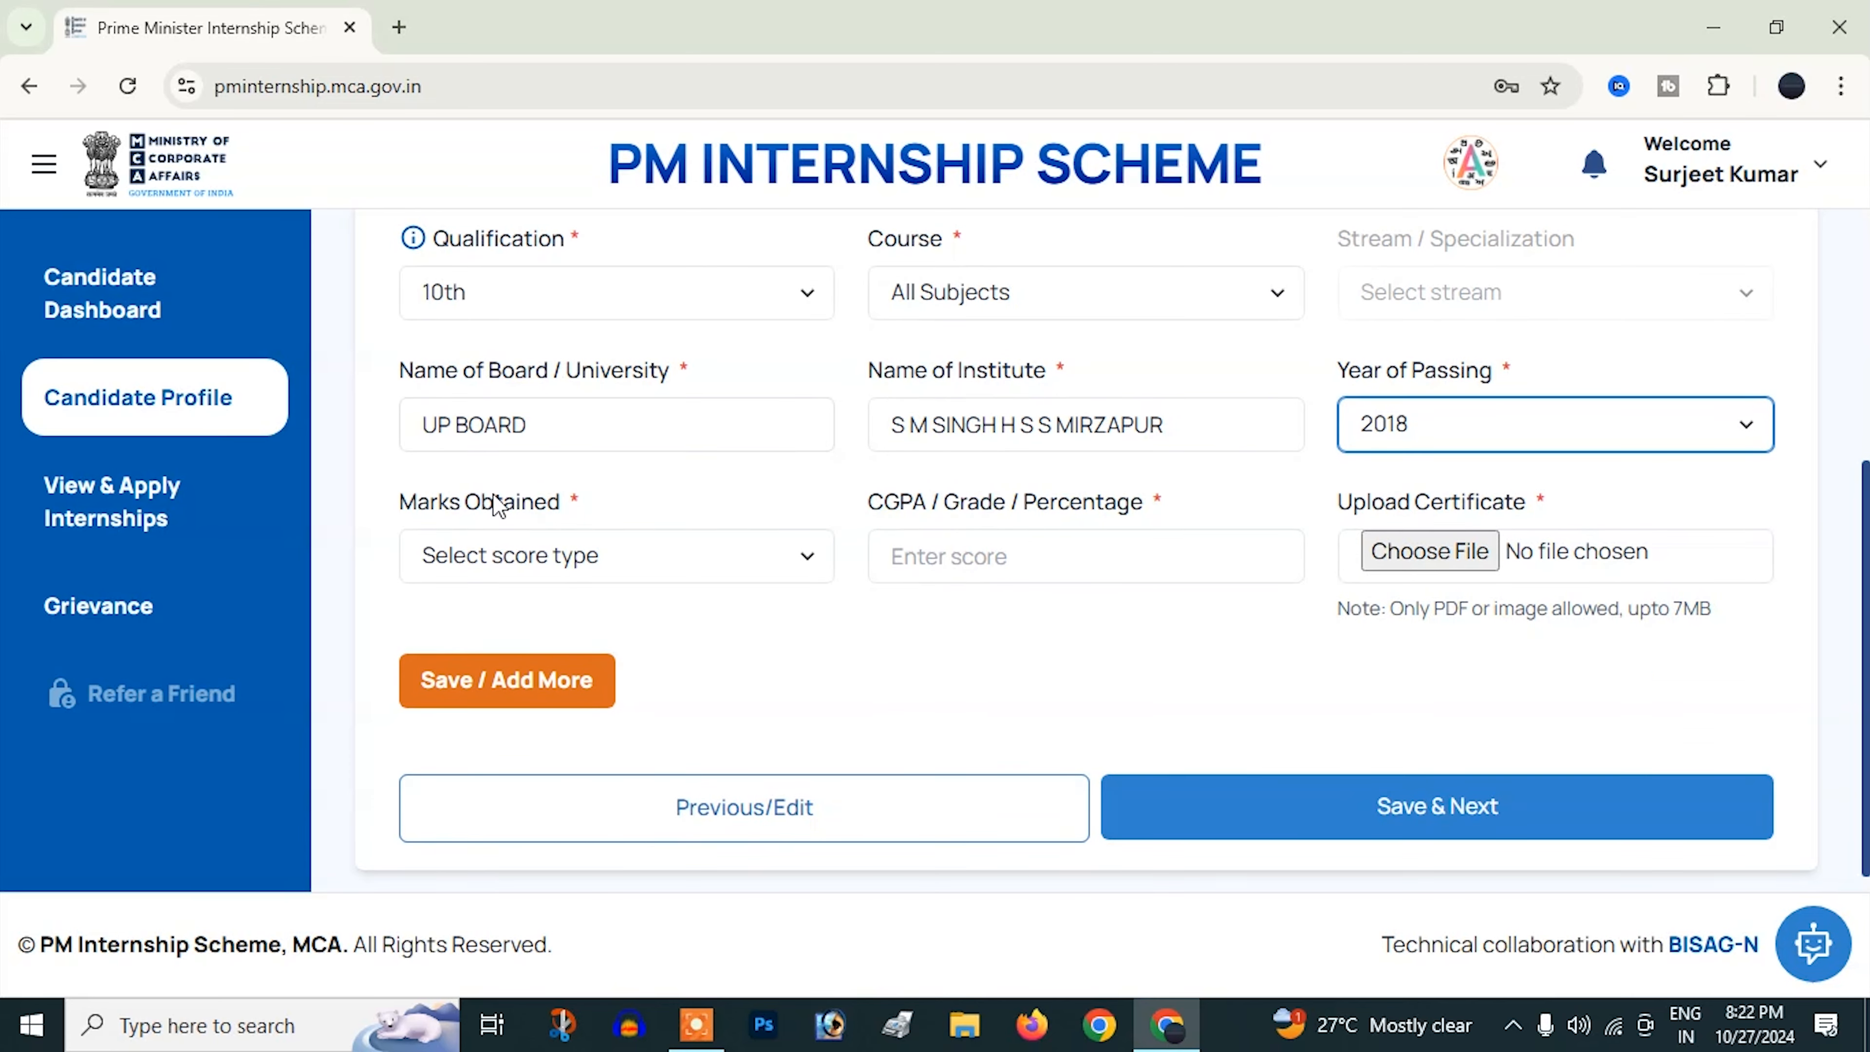
left_click(506, 562)
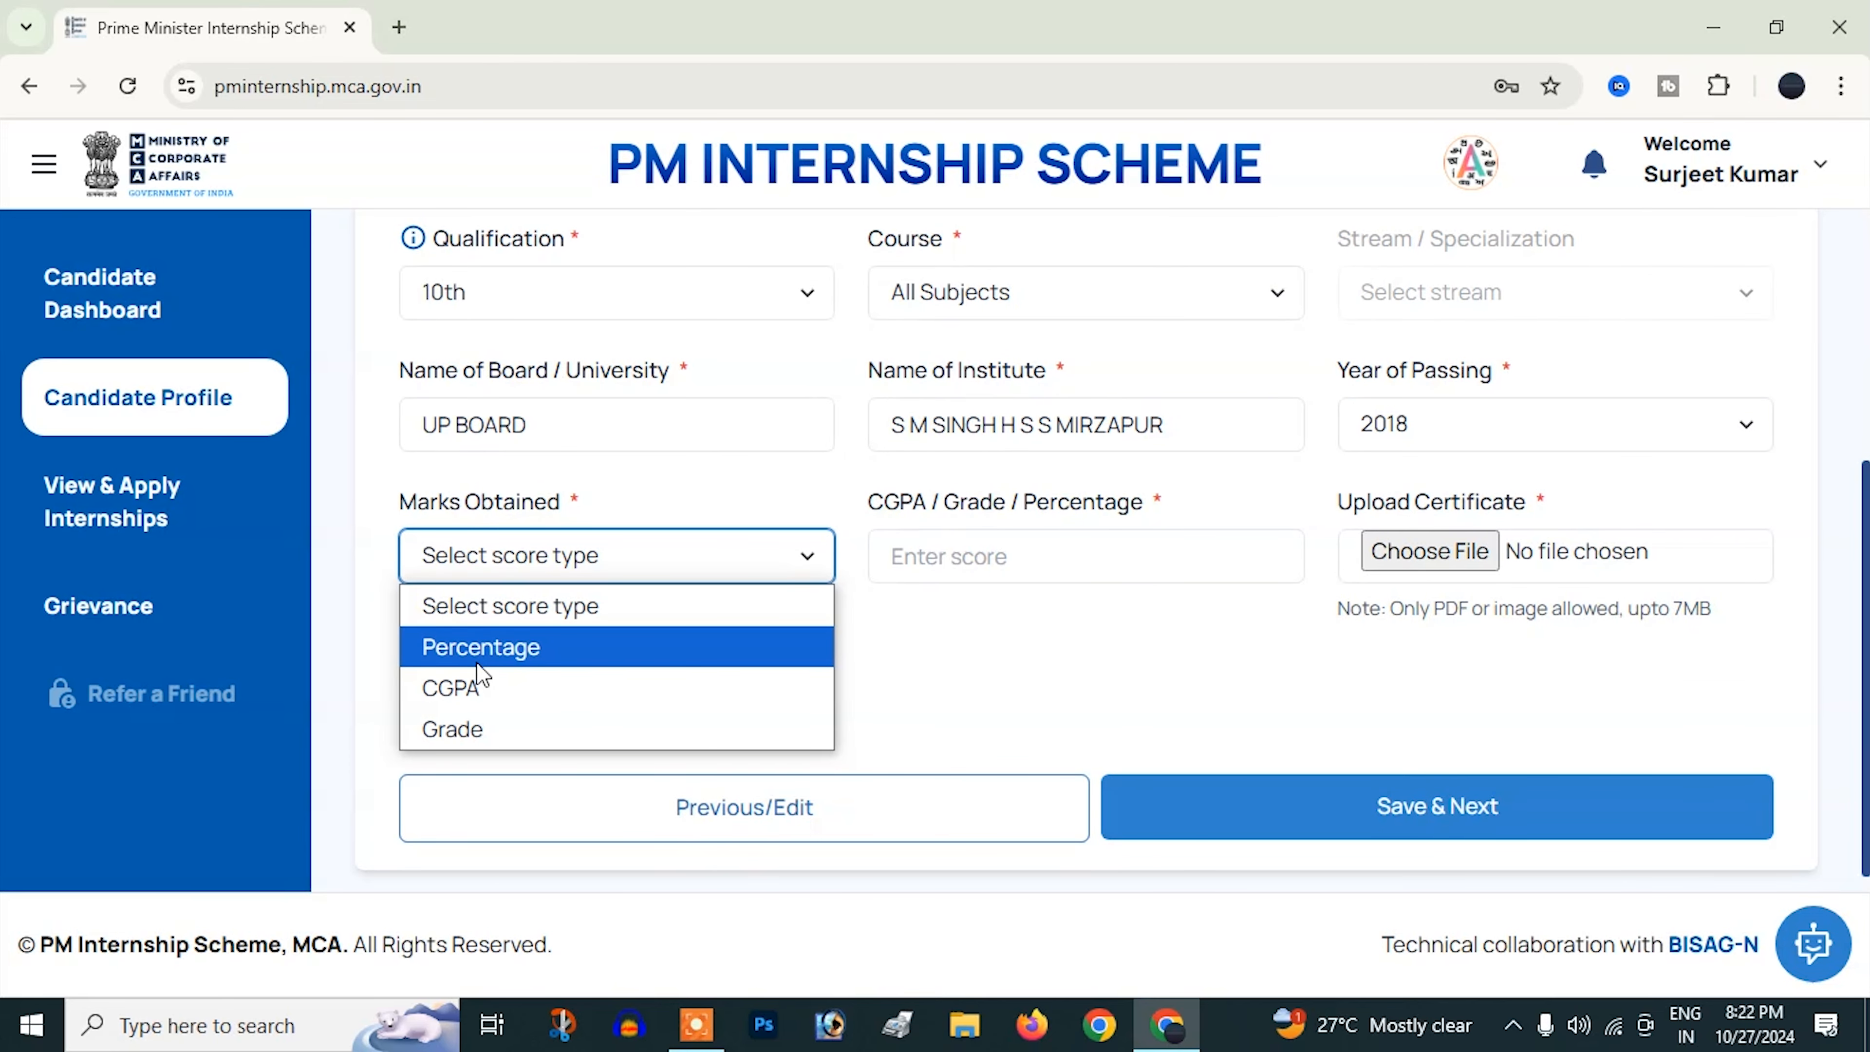
left_click(479, 660)
left_click(1023, 553)
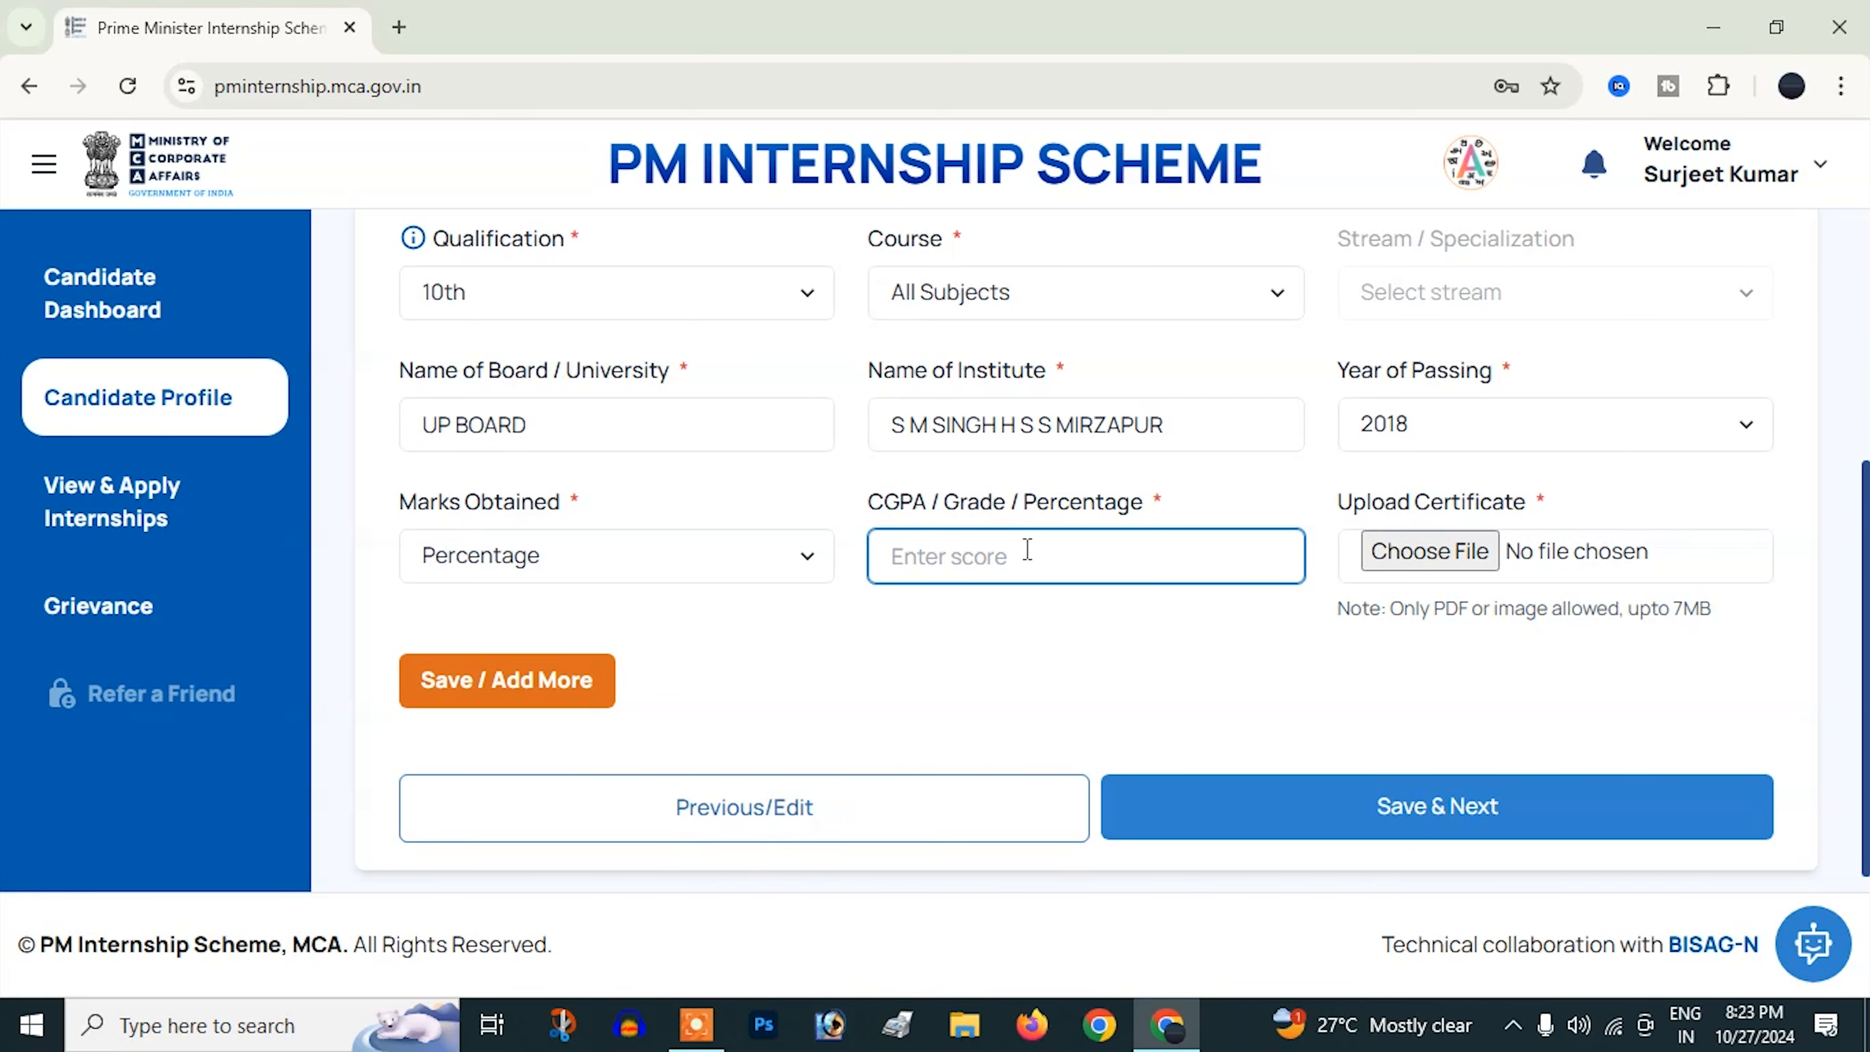
scroll(1025, 550, "up", 2)
type("61.66")
scroll(1086, 692, "up", 2)
left_click(1482, 693)
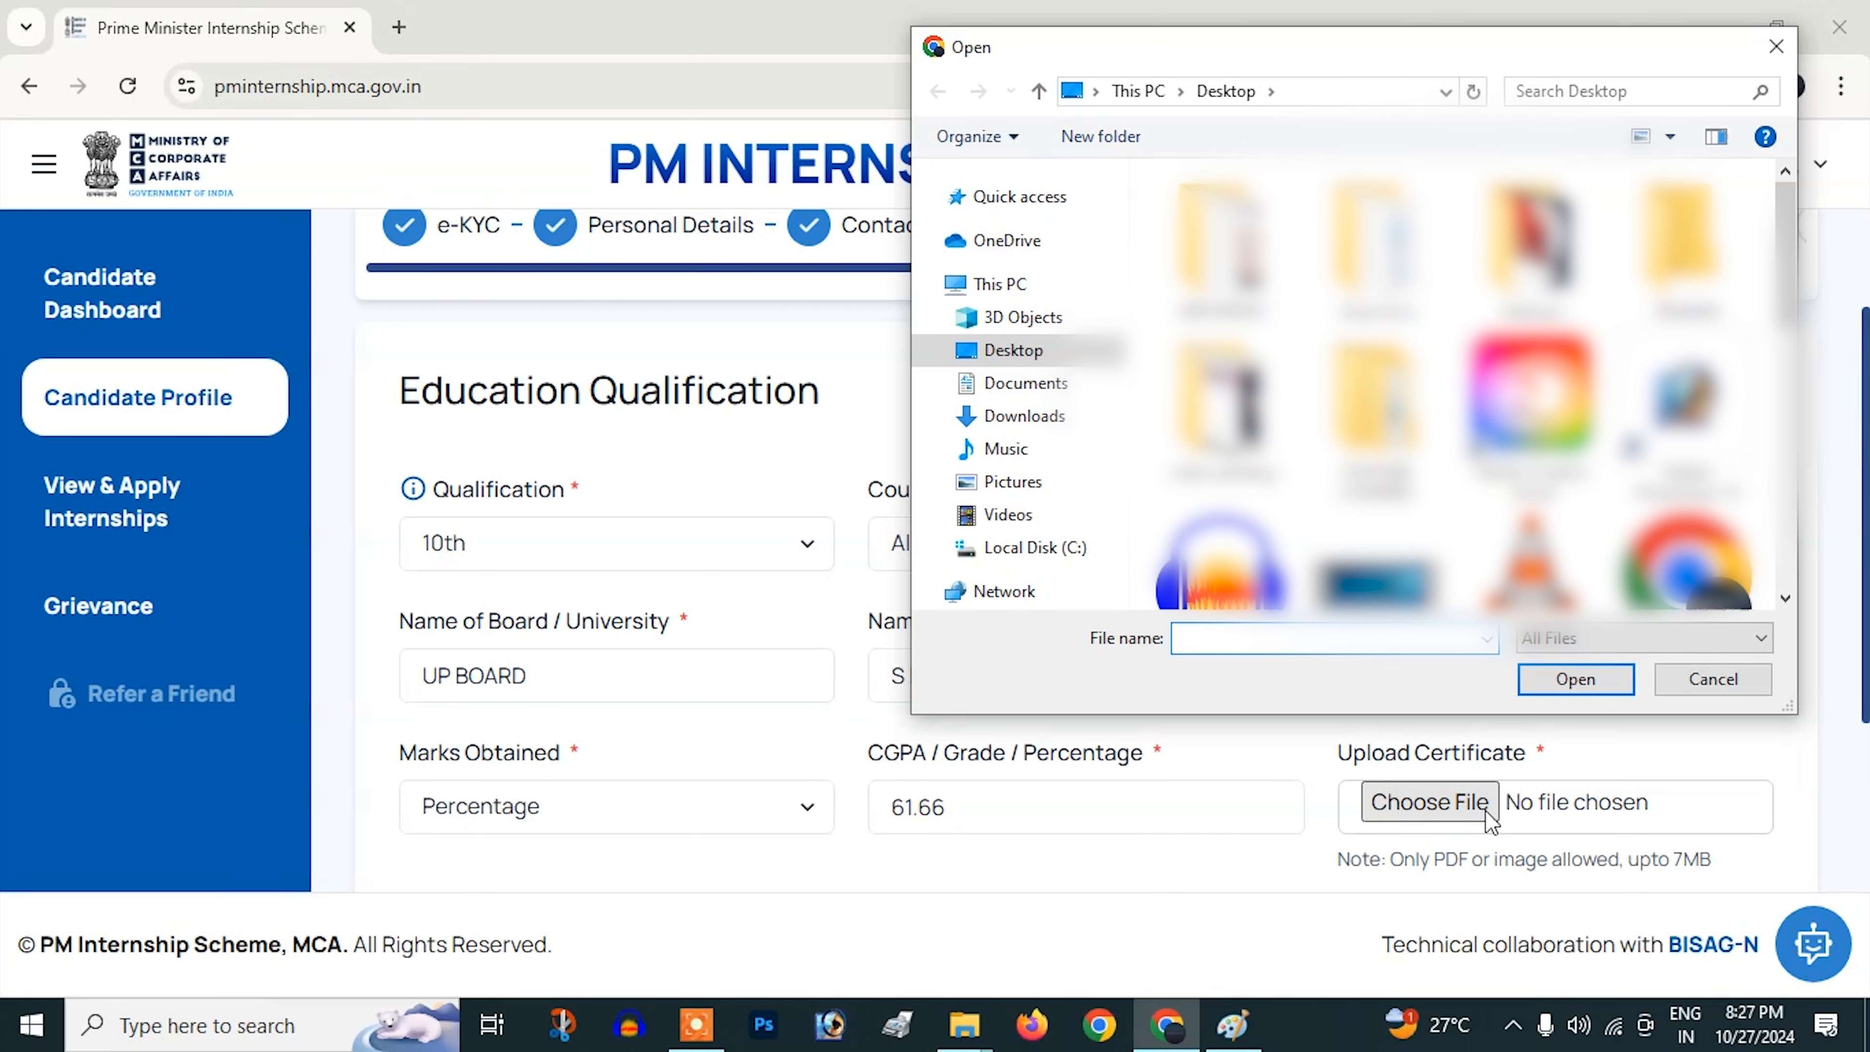
Attach the 10th certificate PDF from Downloads, save the entry and save education details.
scroll(1451, 383, "down", 5)
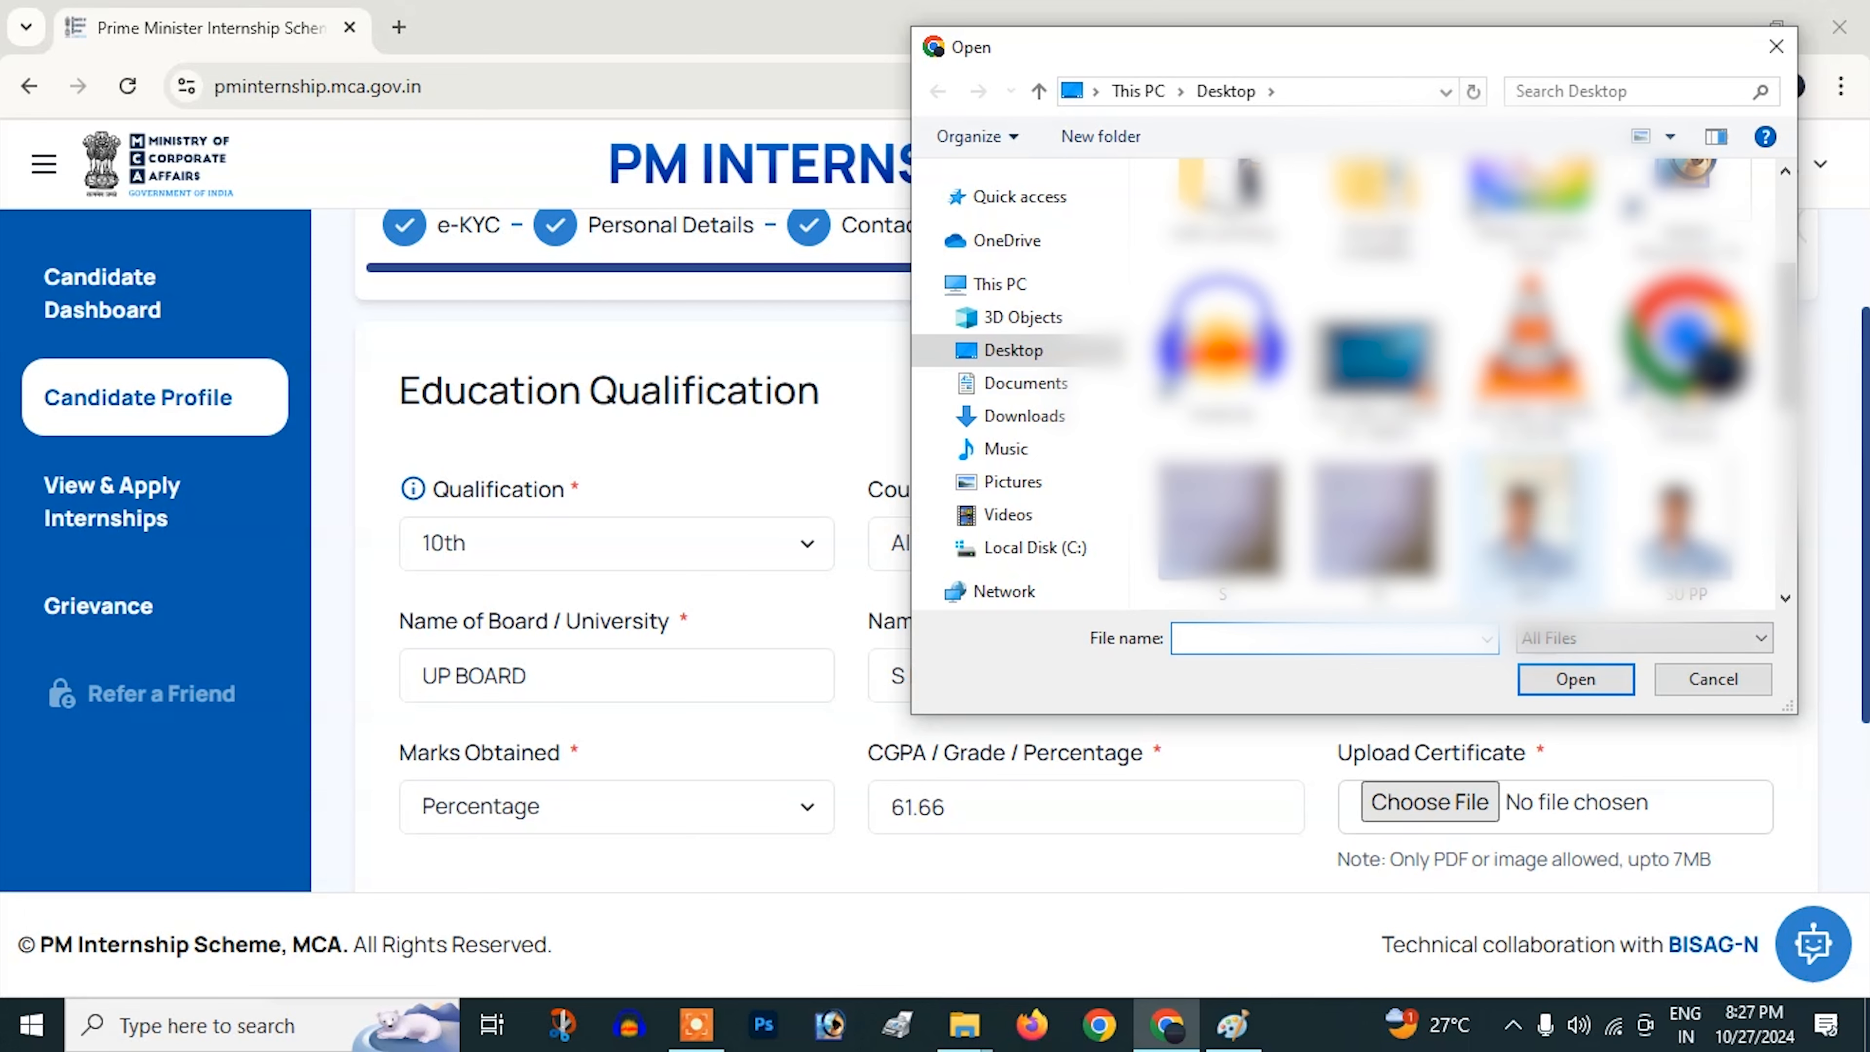
left_click(1064, 416)
double_click(1266, 236)
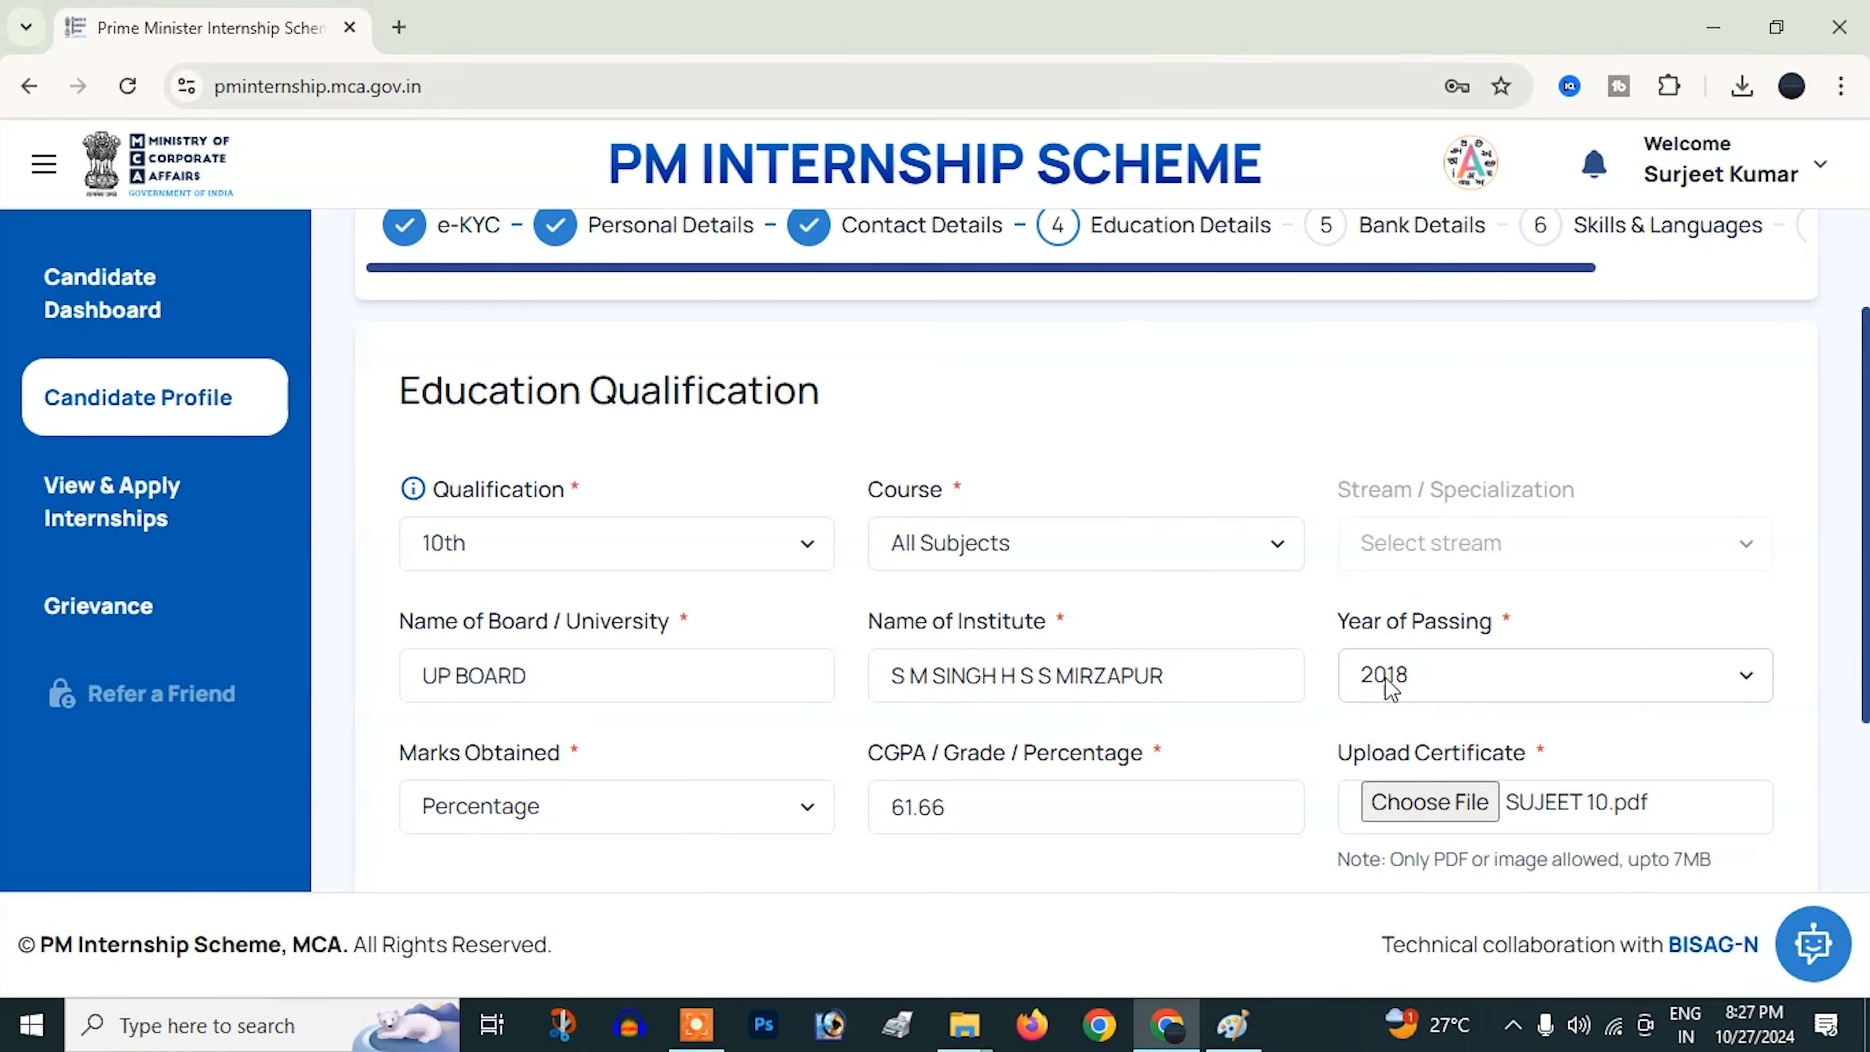
scroll(1388, 689, "down", 2)
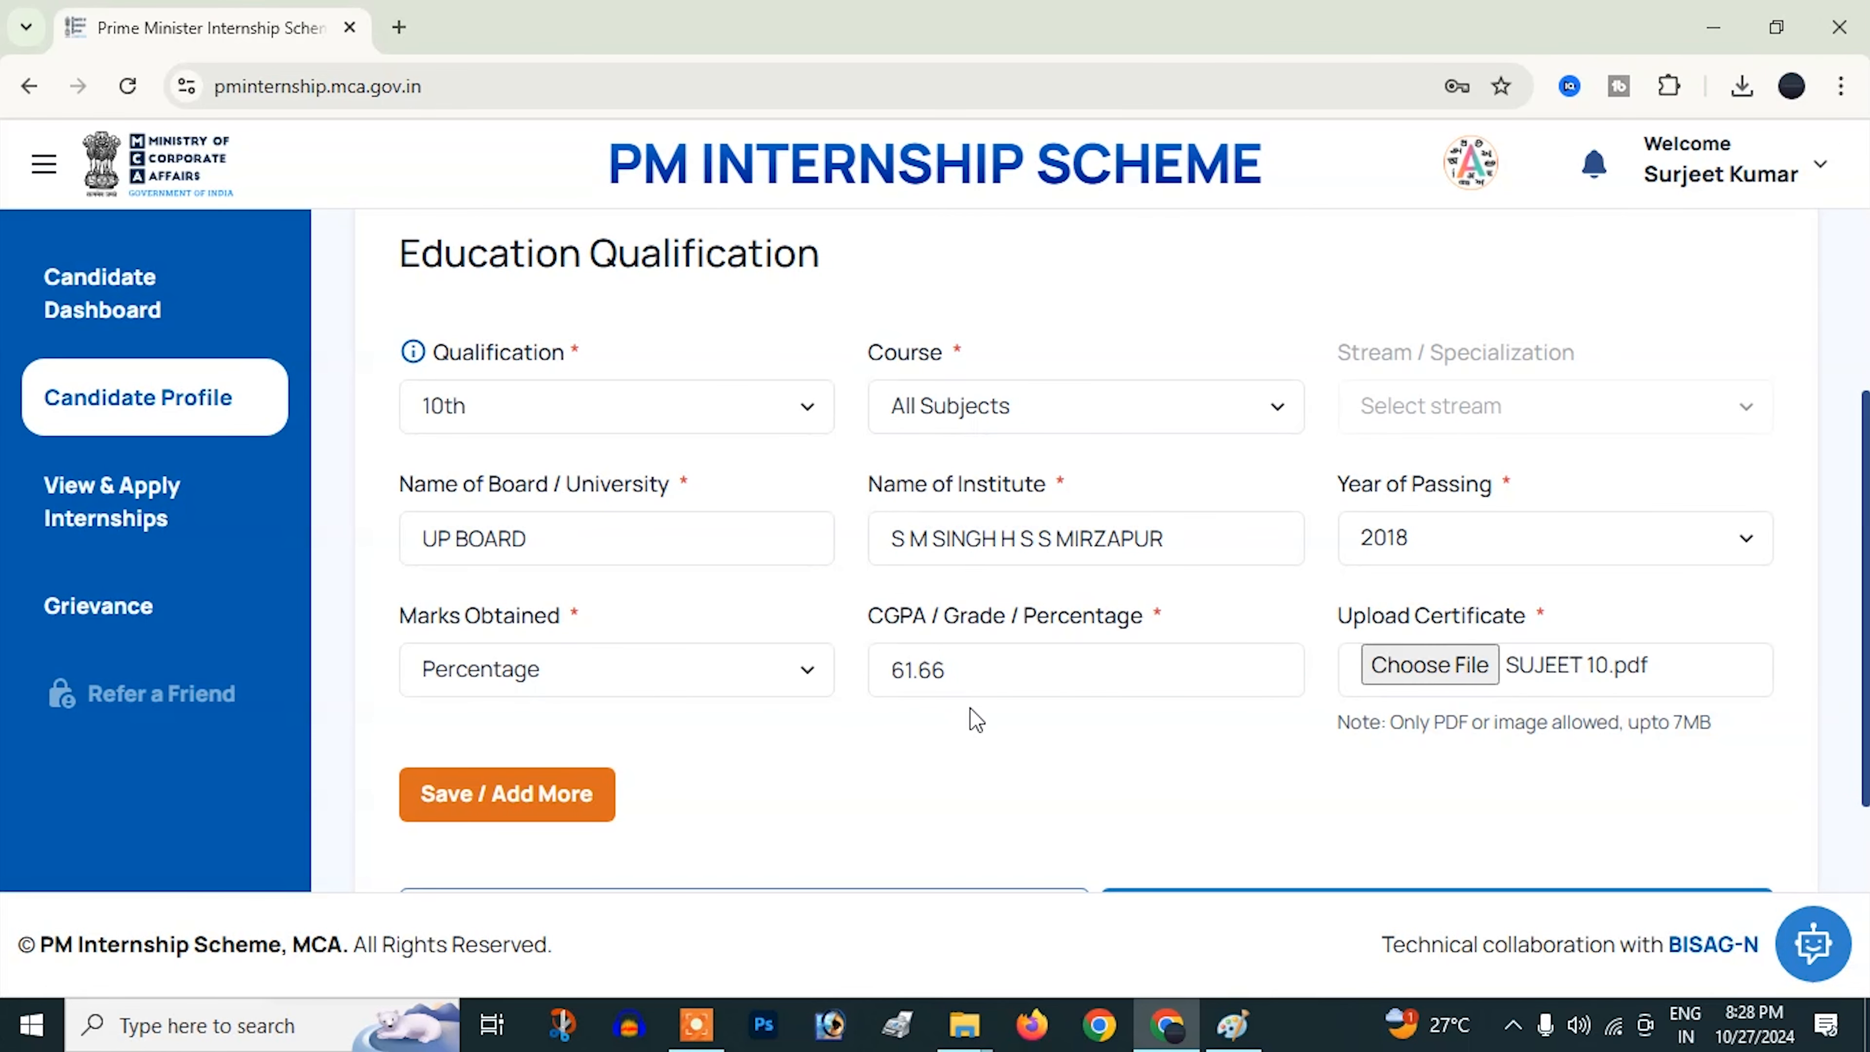
left_click(545, 799)
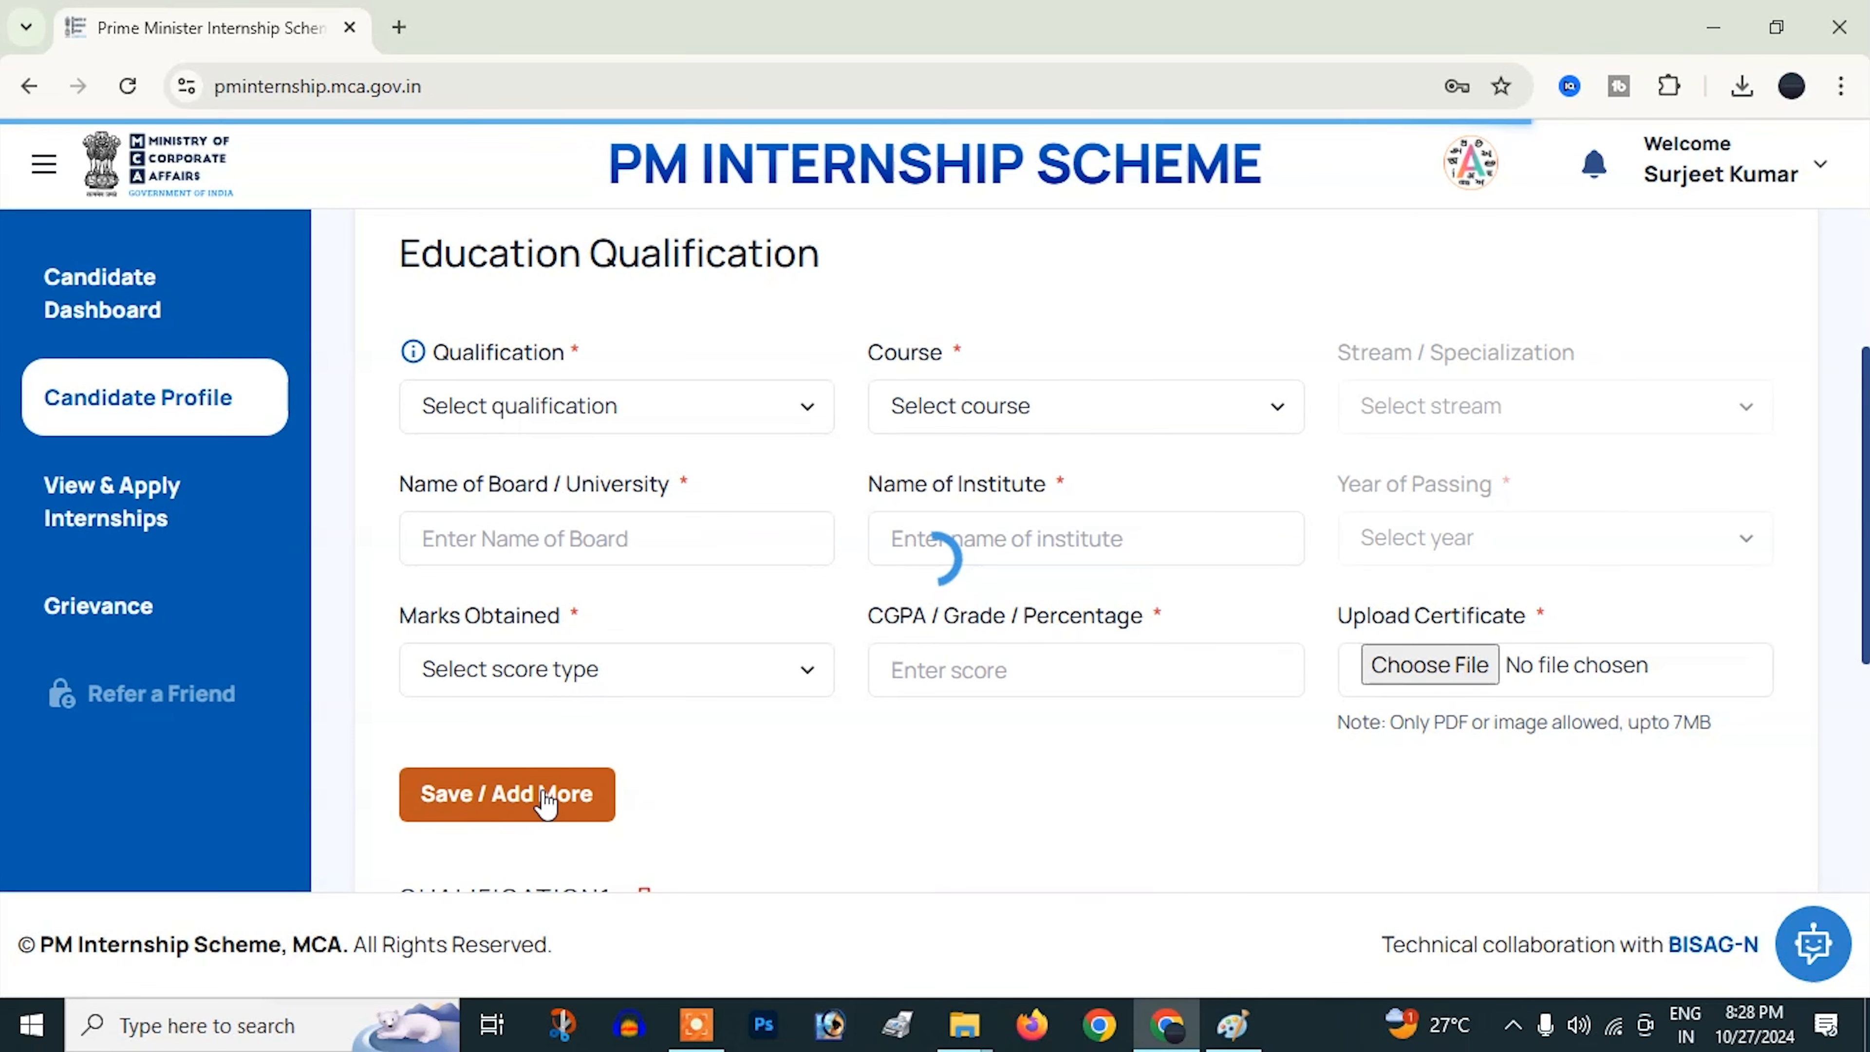
scroll(788, 759, "down", 7)
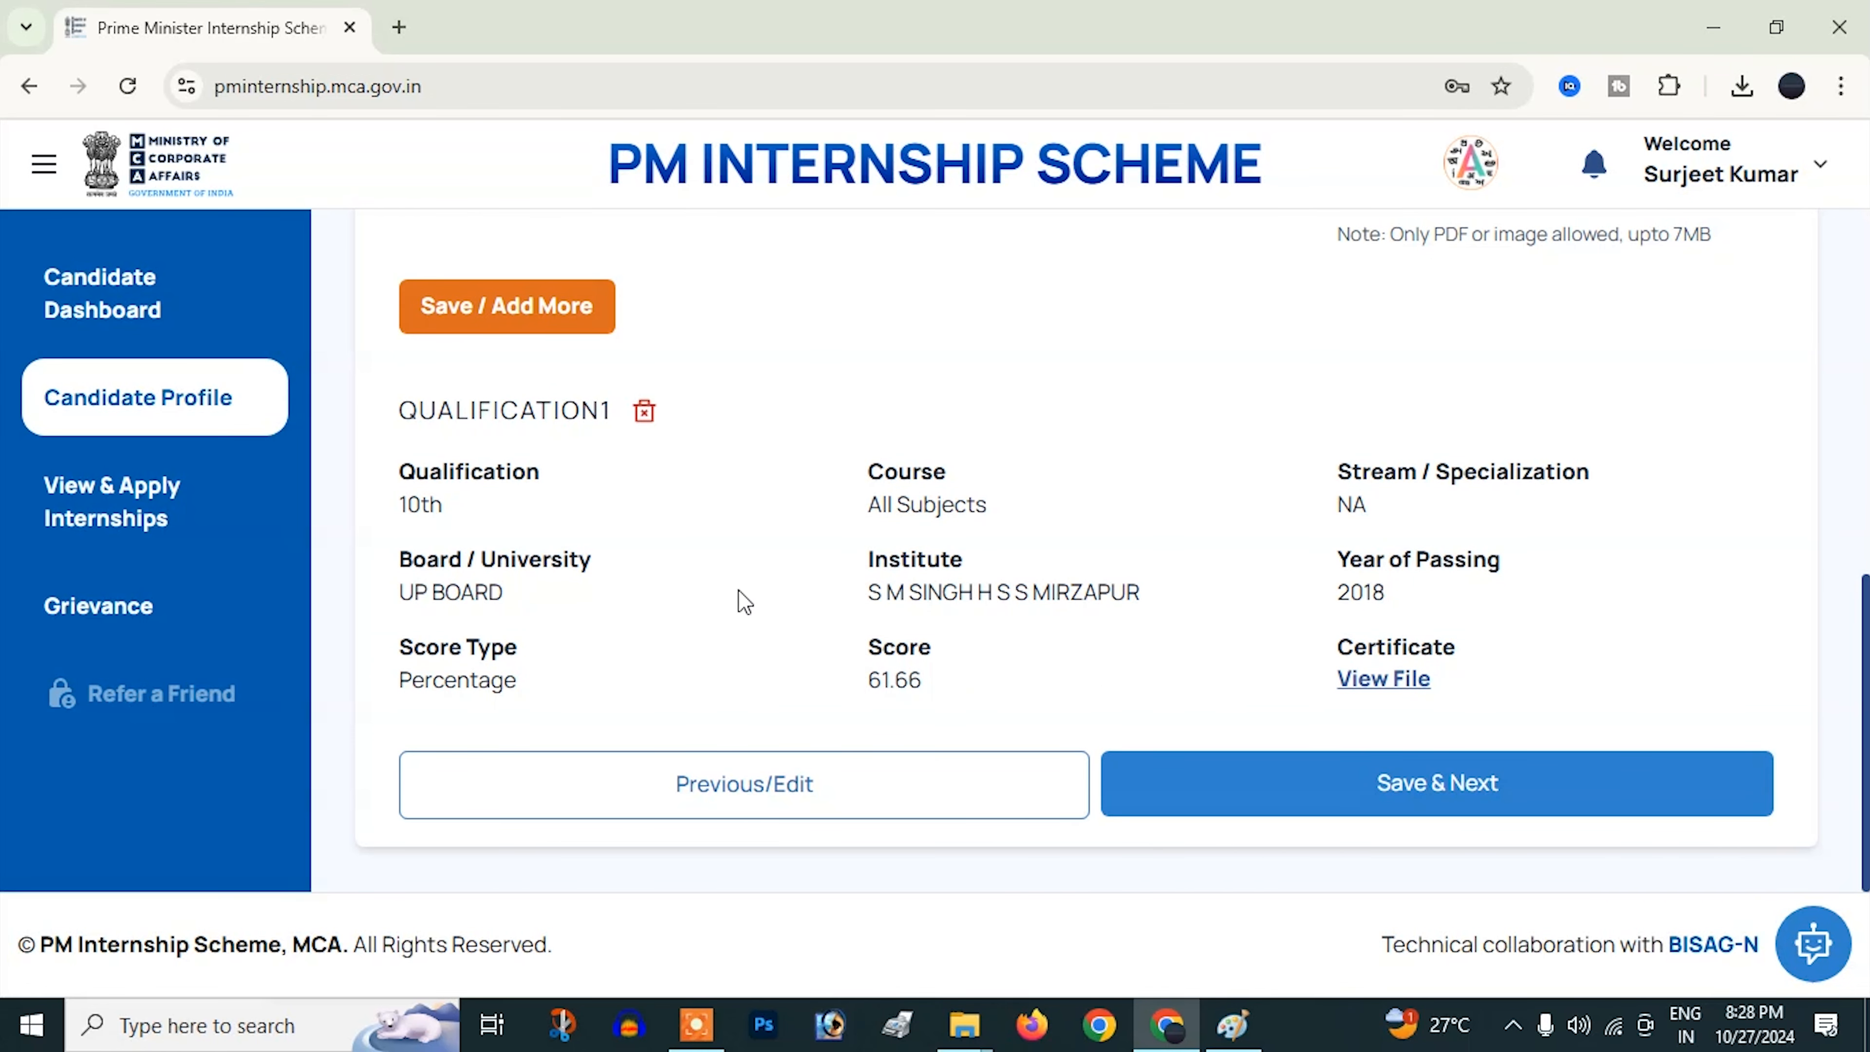
left_click(1433, 796)
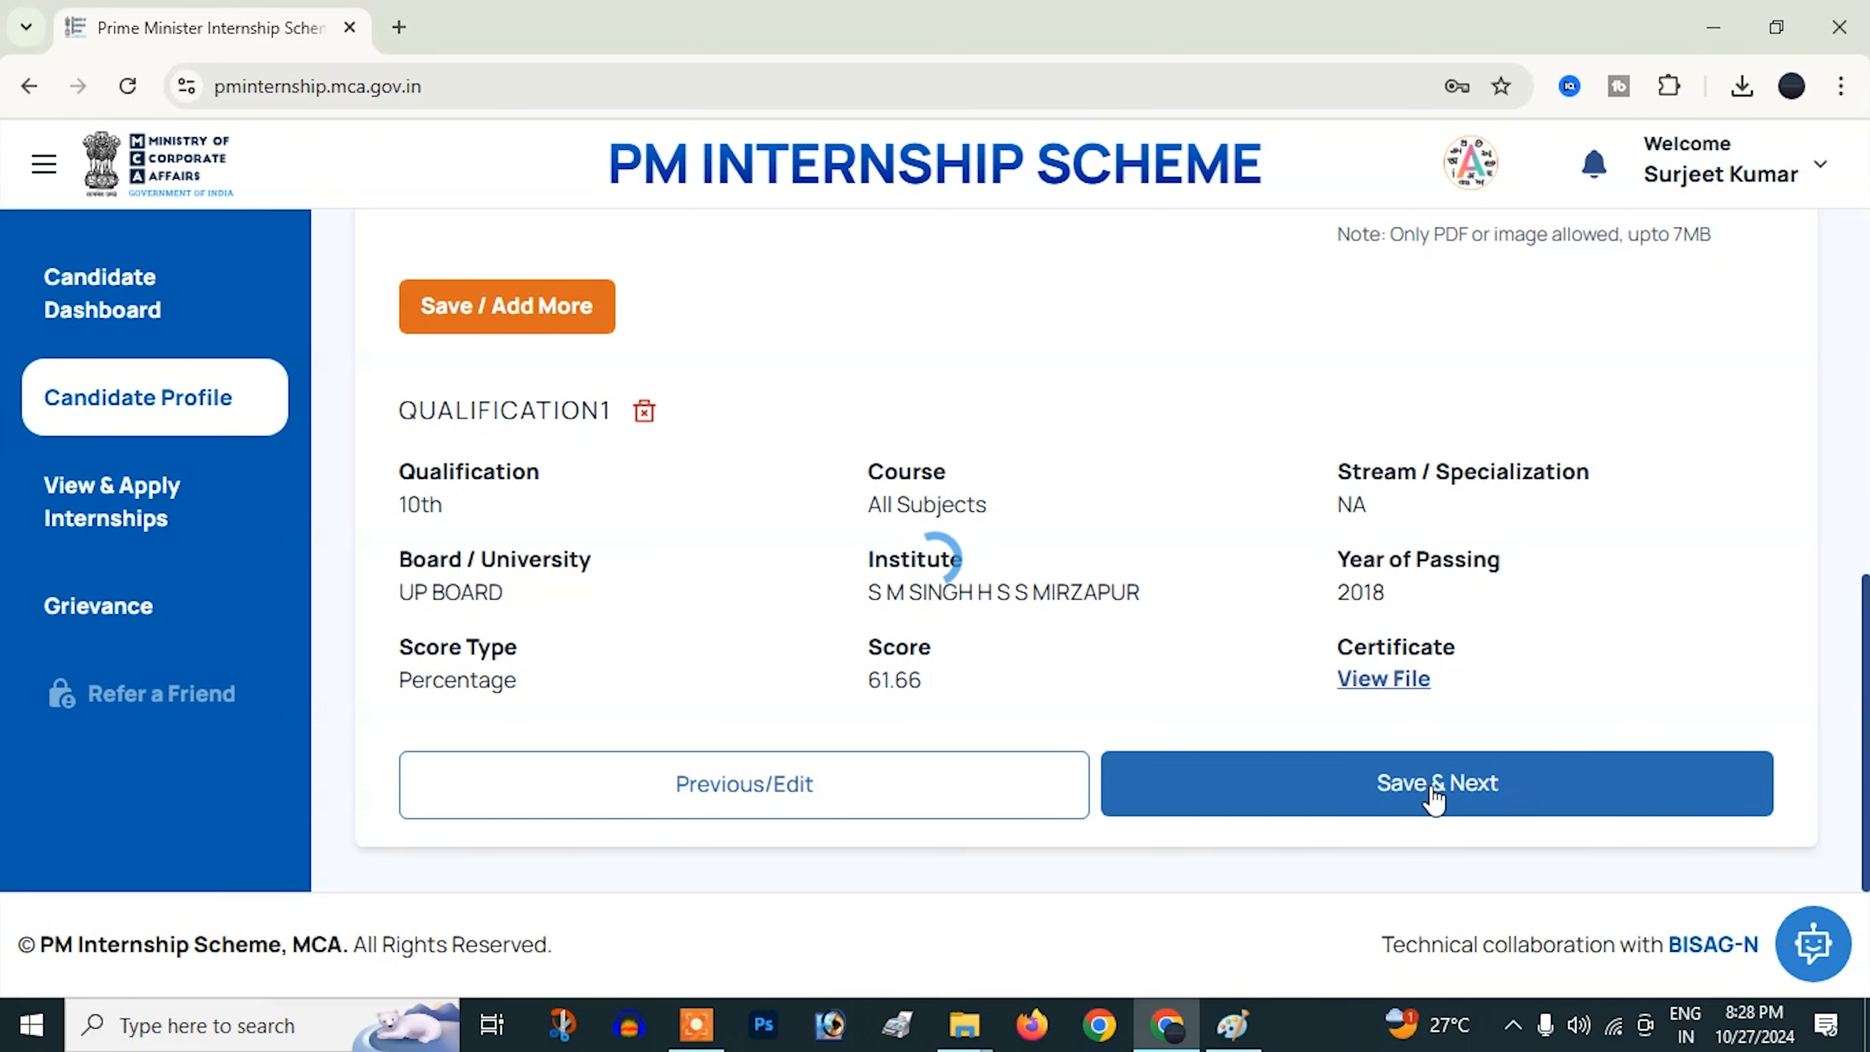
scroll(894, 551, "up", 3)
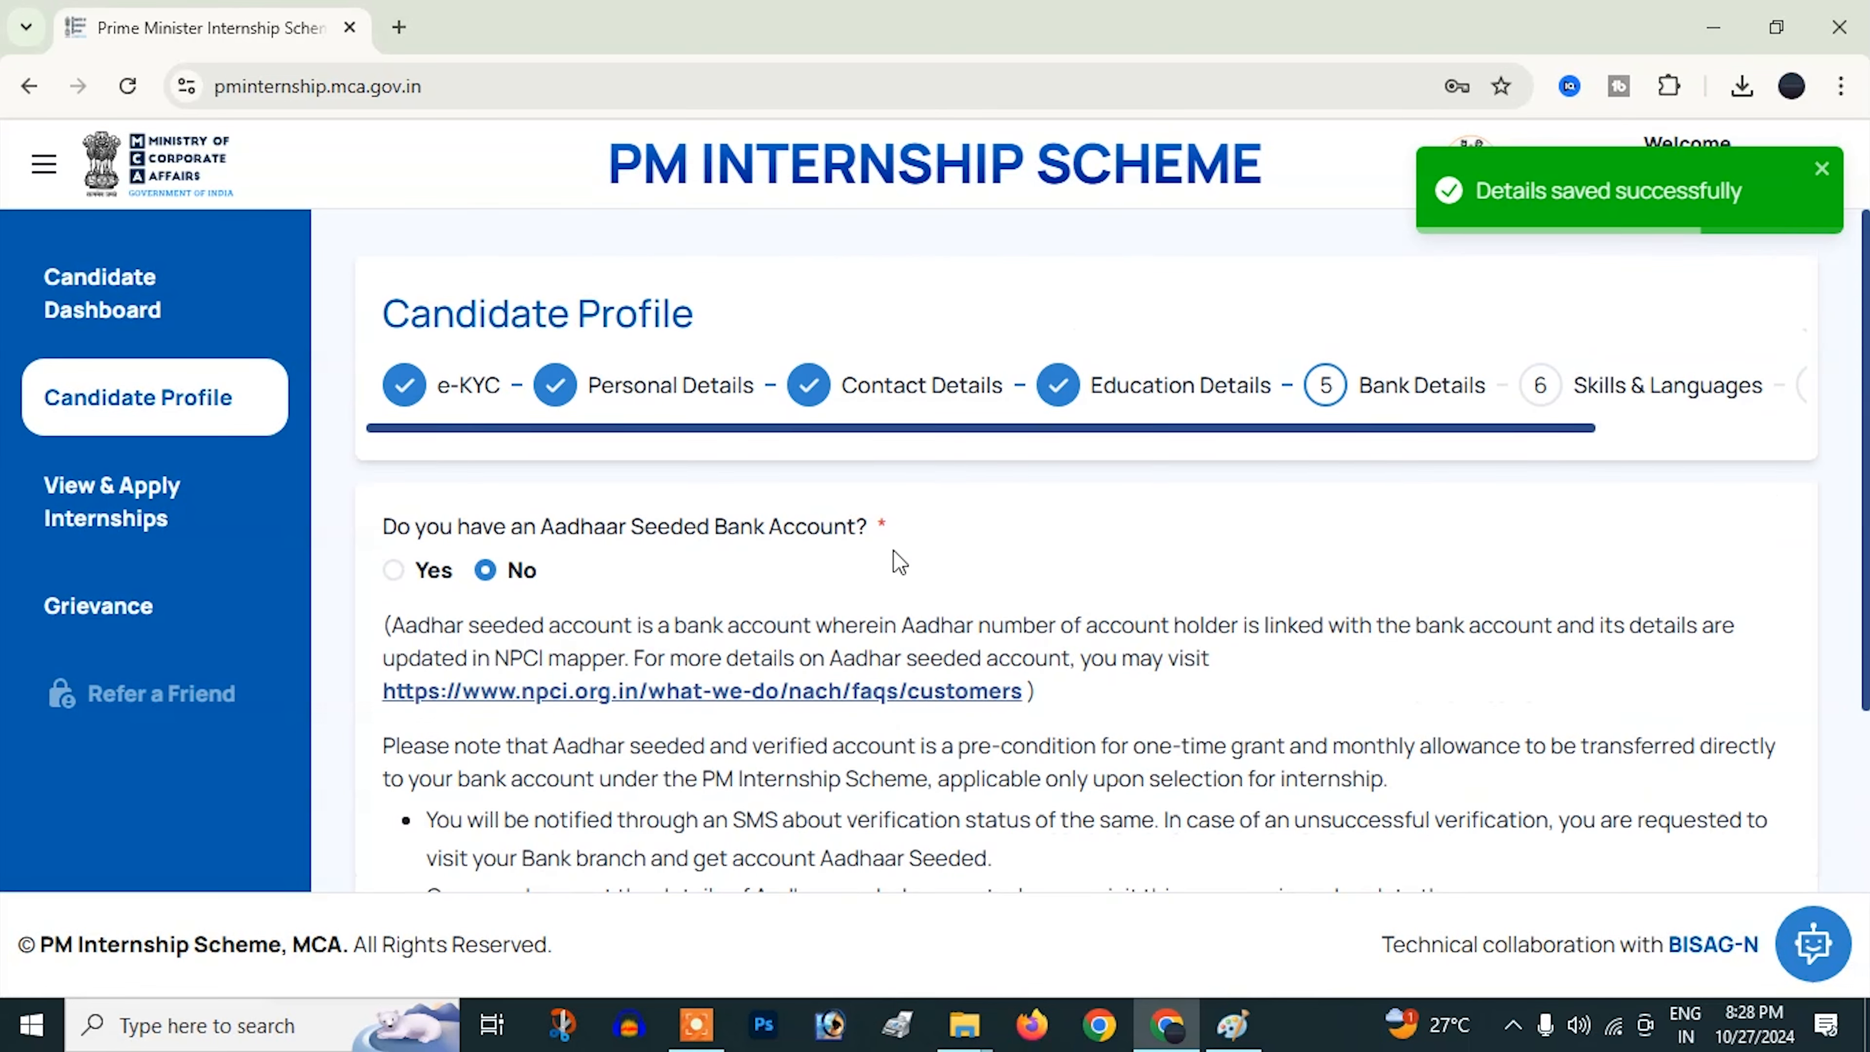
Answer Yes to having an Aadhaar-seeded bank account and save the bank details.
left_click_drag(384, 537, 881, 519)
left_click(393, 571)
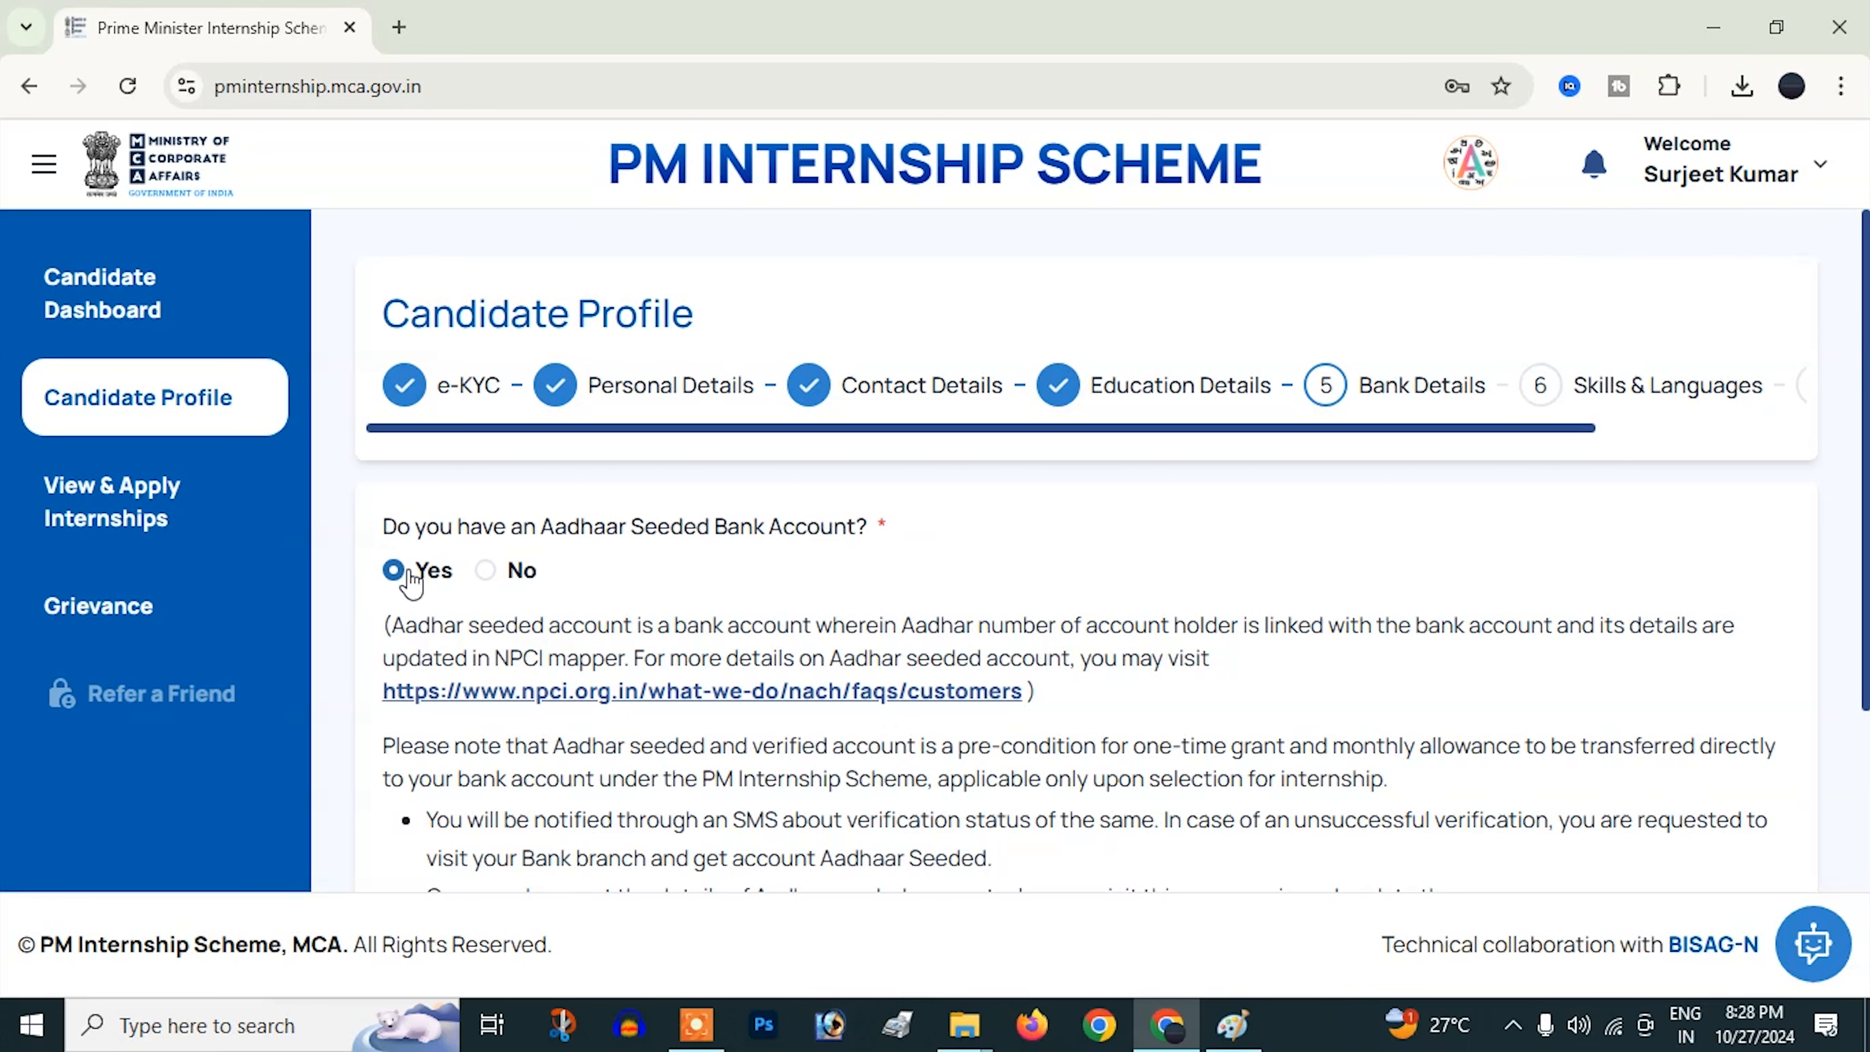
scroll(479, 611, "down", 3)
left_click(1285, 782)
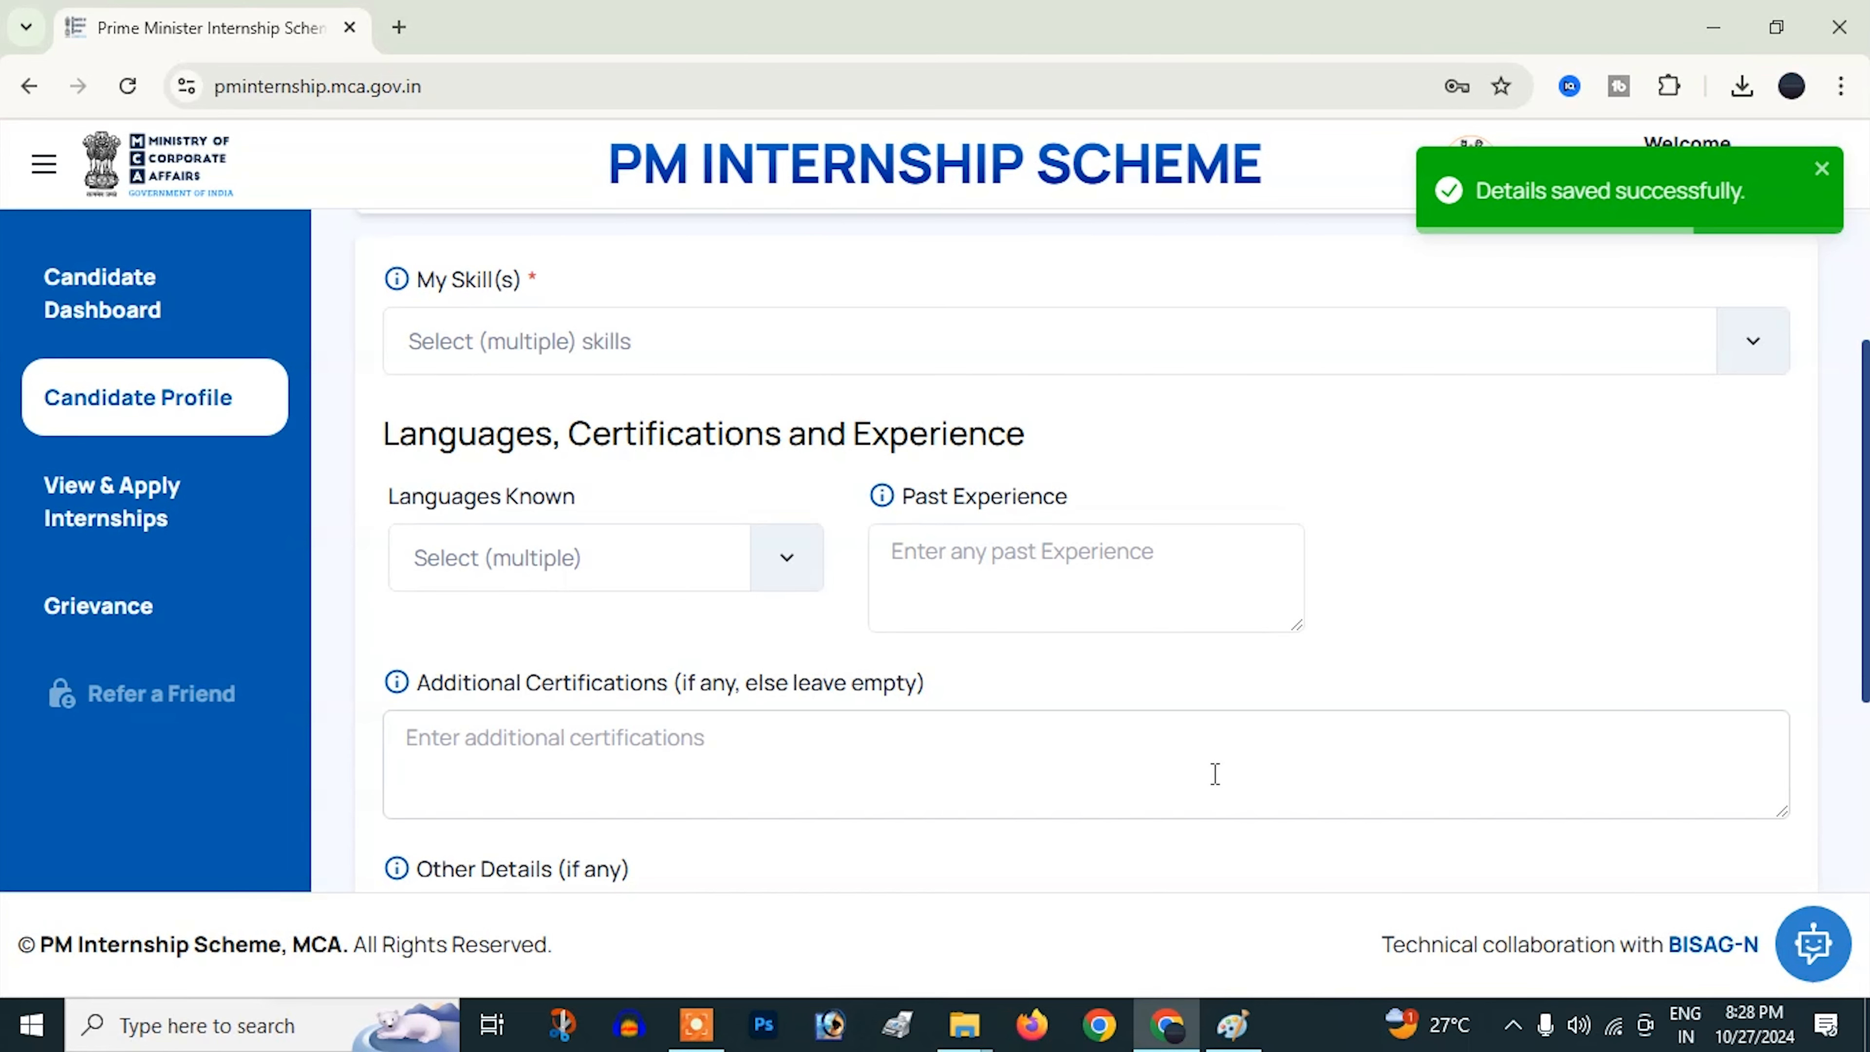
Add skills 10th, 12th, Basic knowledge of computer and graduate.
left_click(1739, 350)
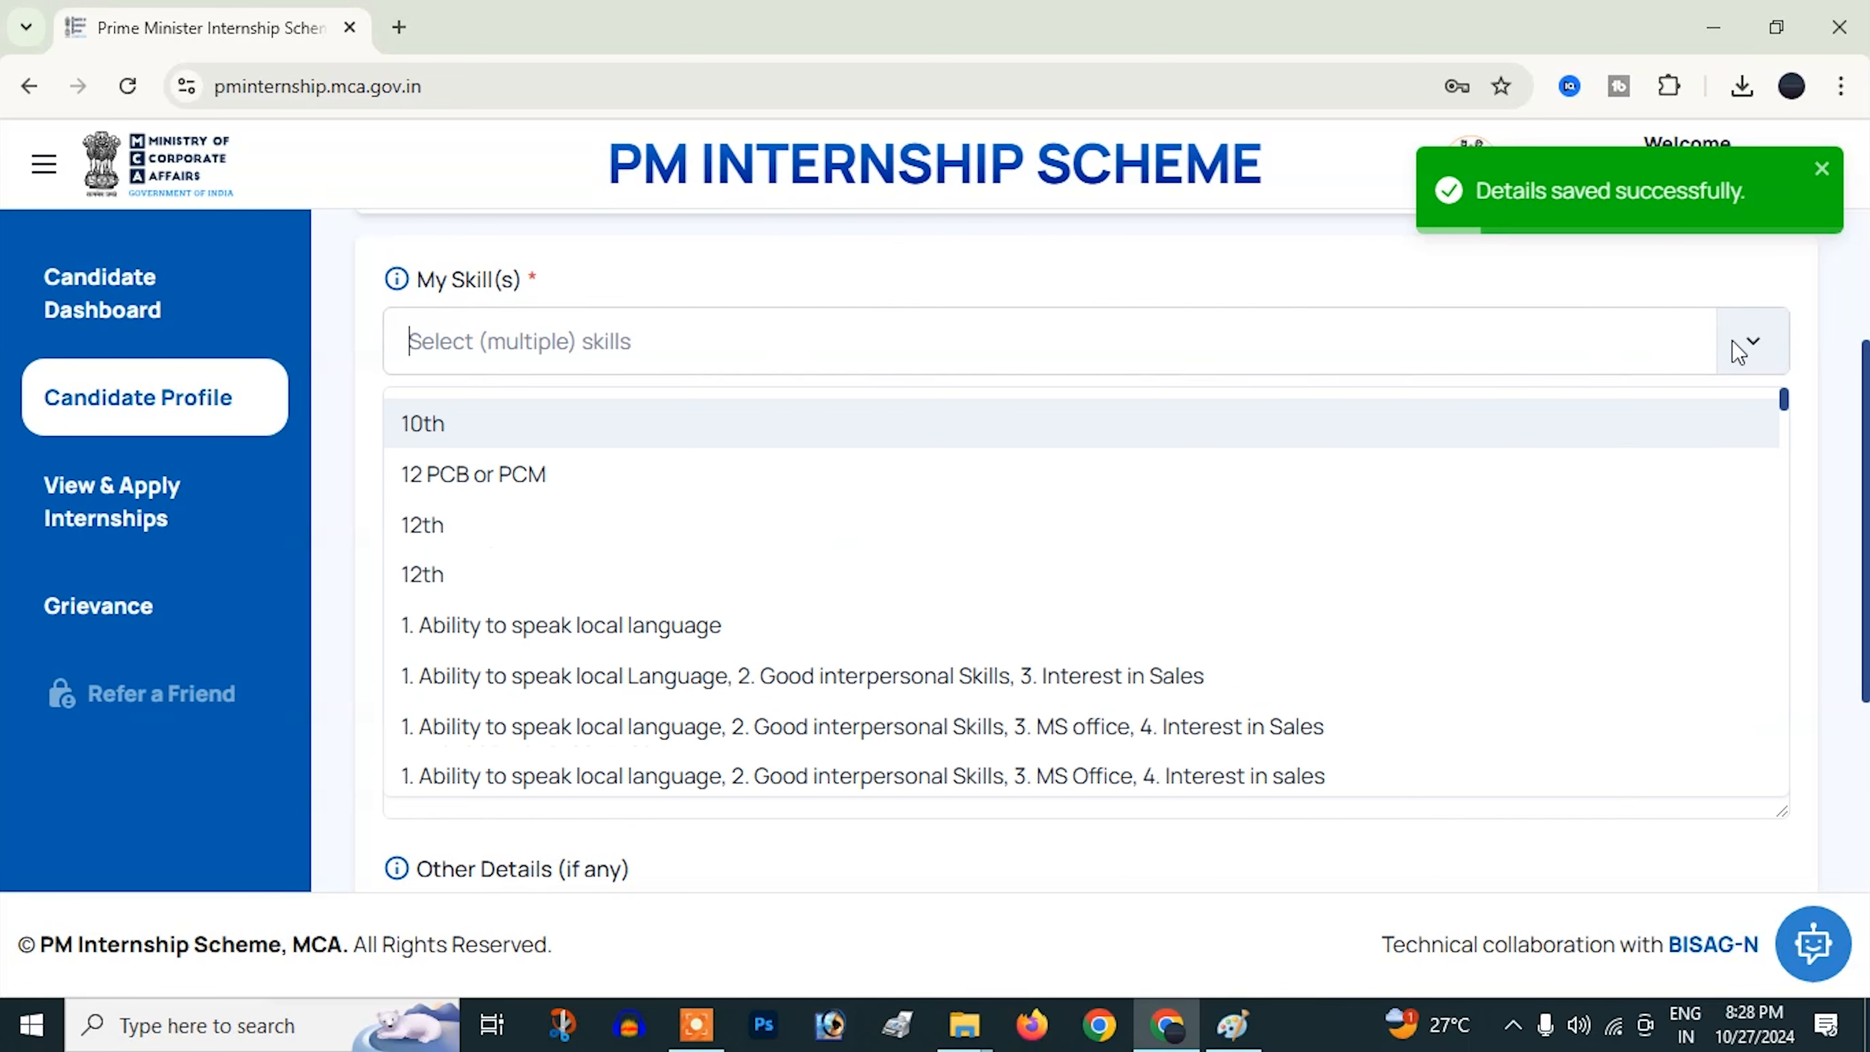
left_click(443, 425)
type("12")
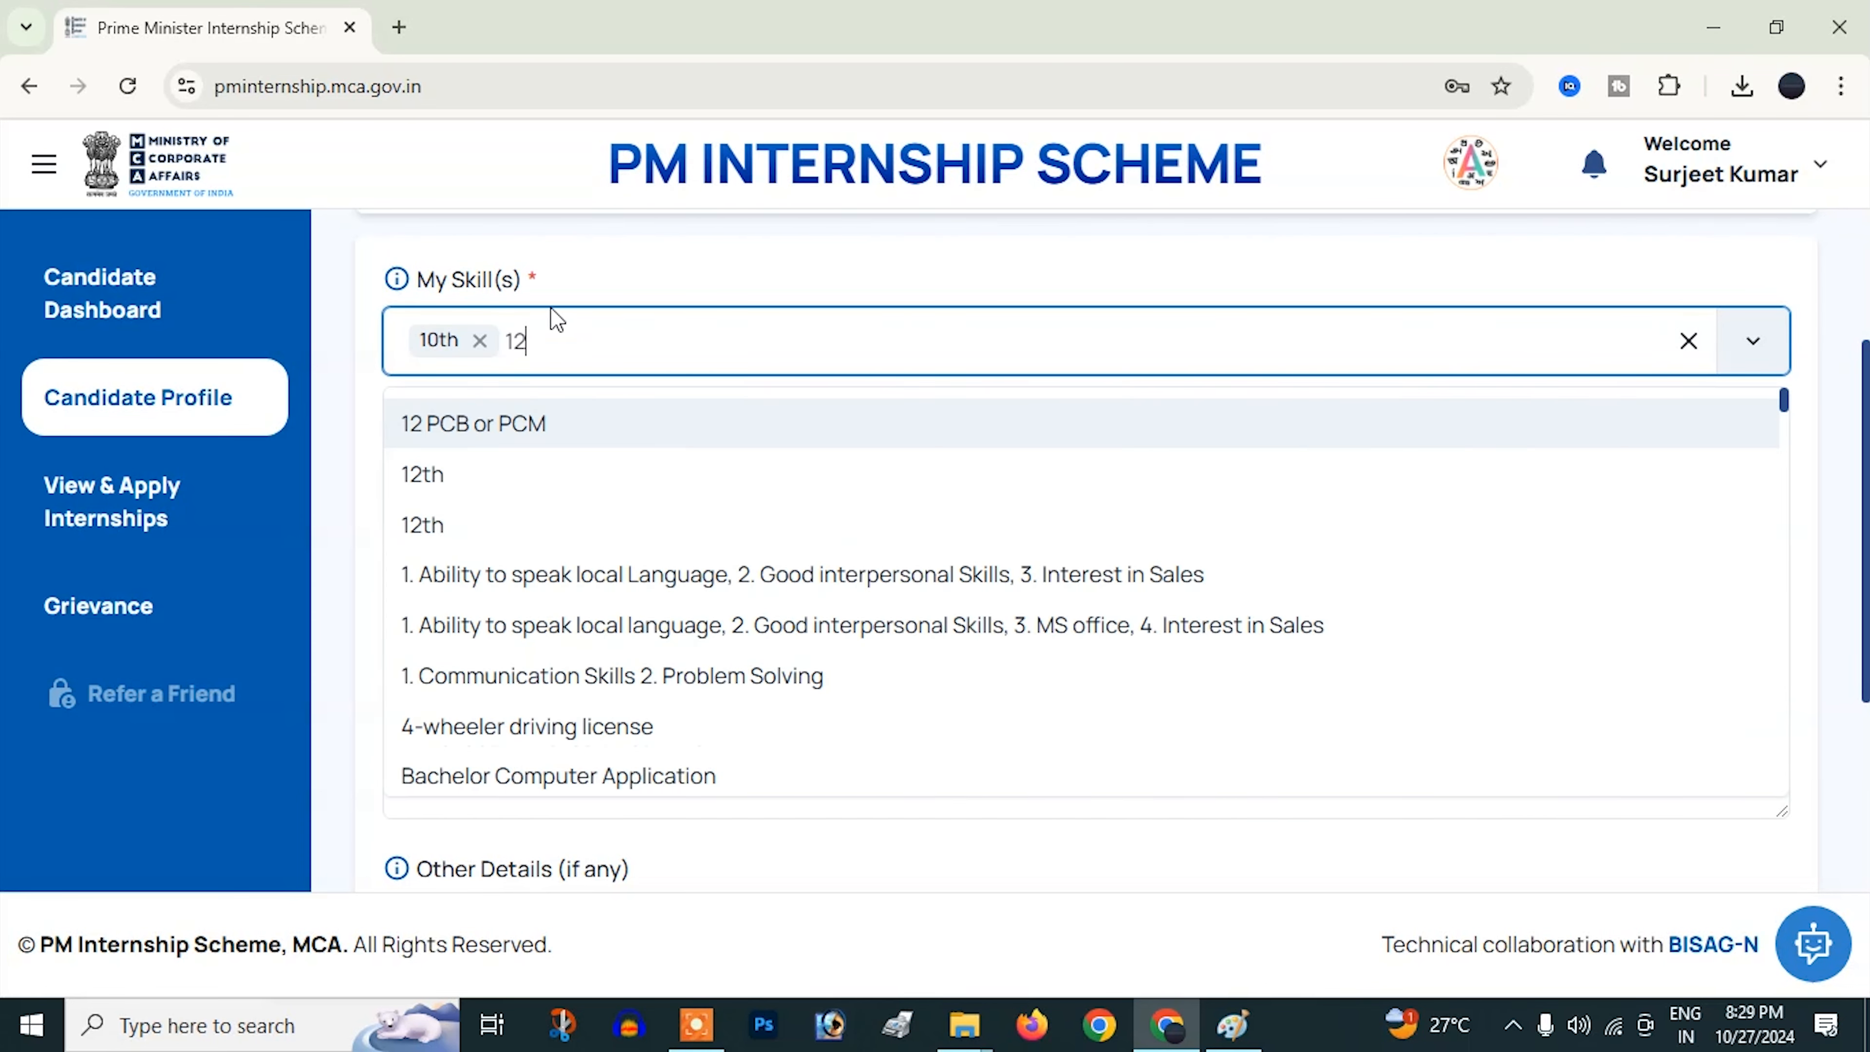
left_click(574, 474)
scroll(606, 585, "down", 2)
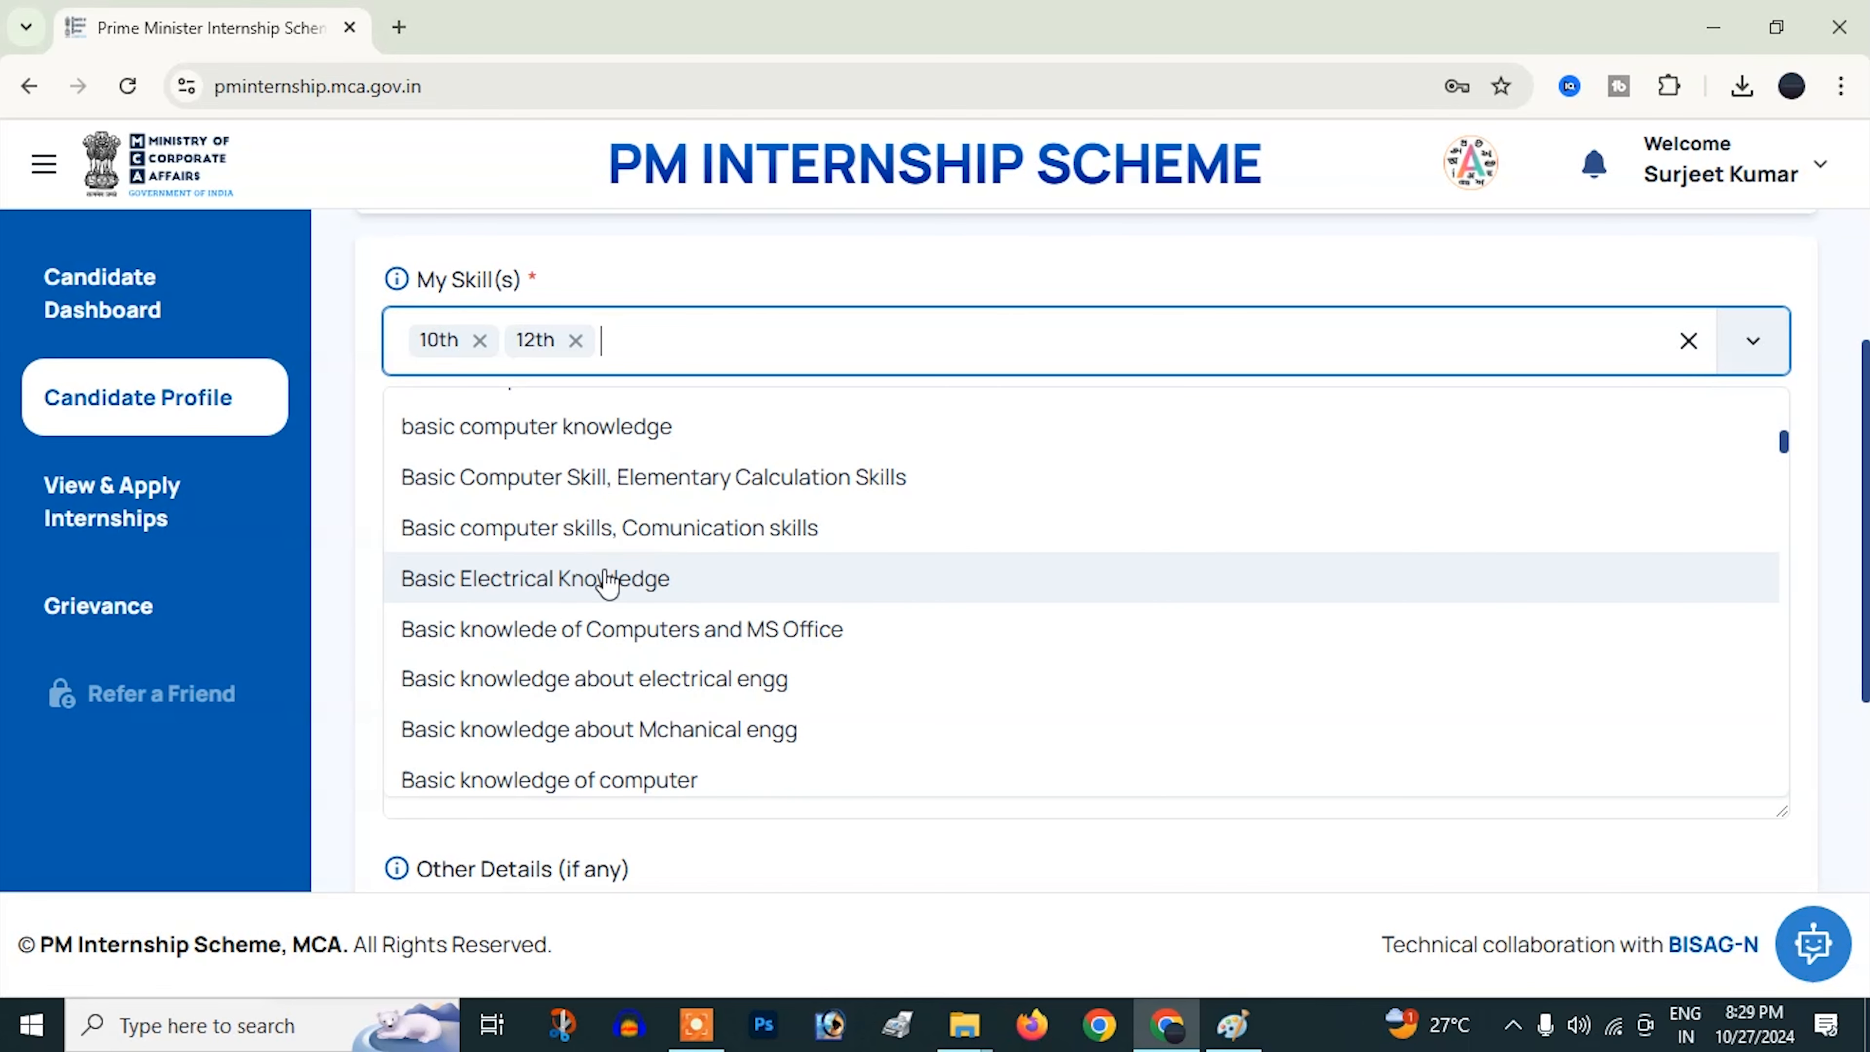
left_click(609, 780)
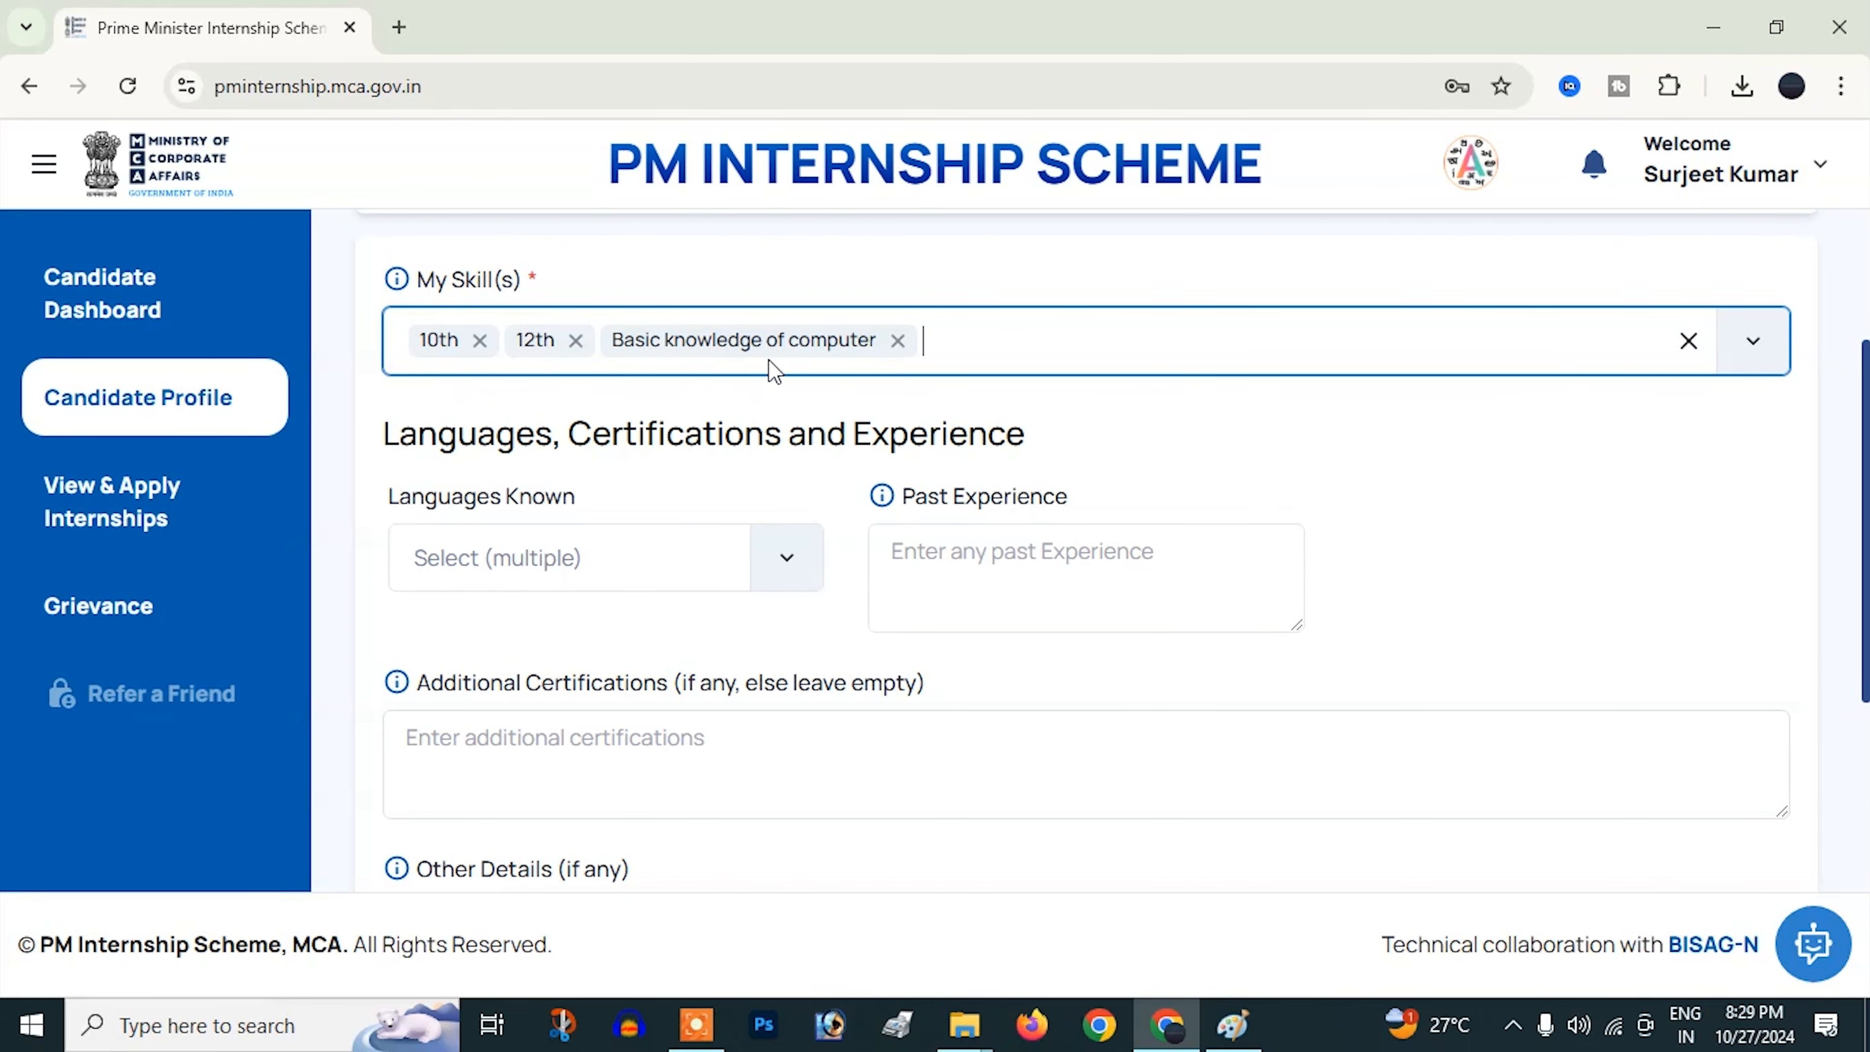
left_click(980, 346)
type("GRA")
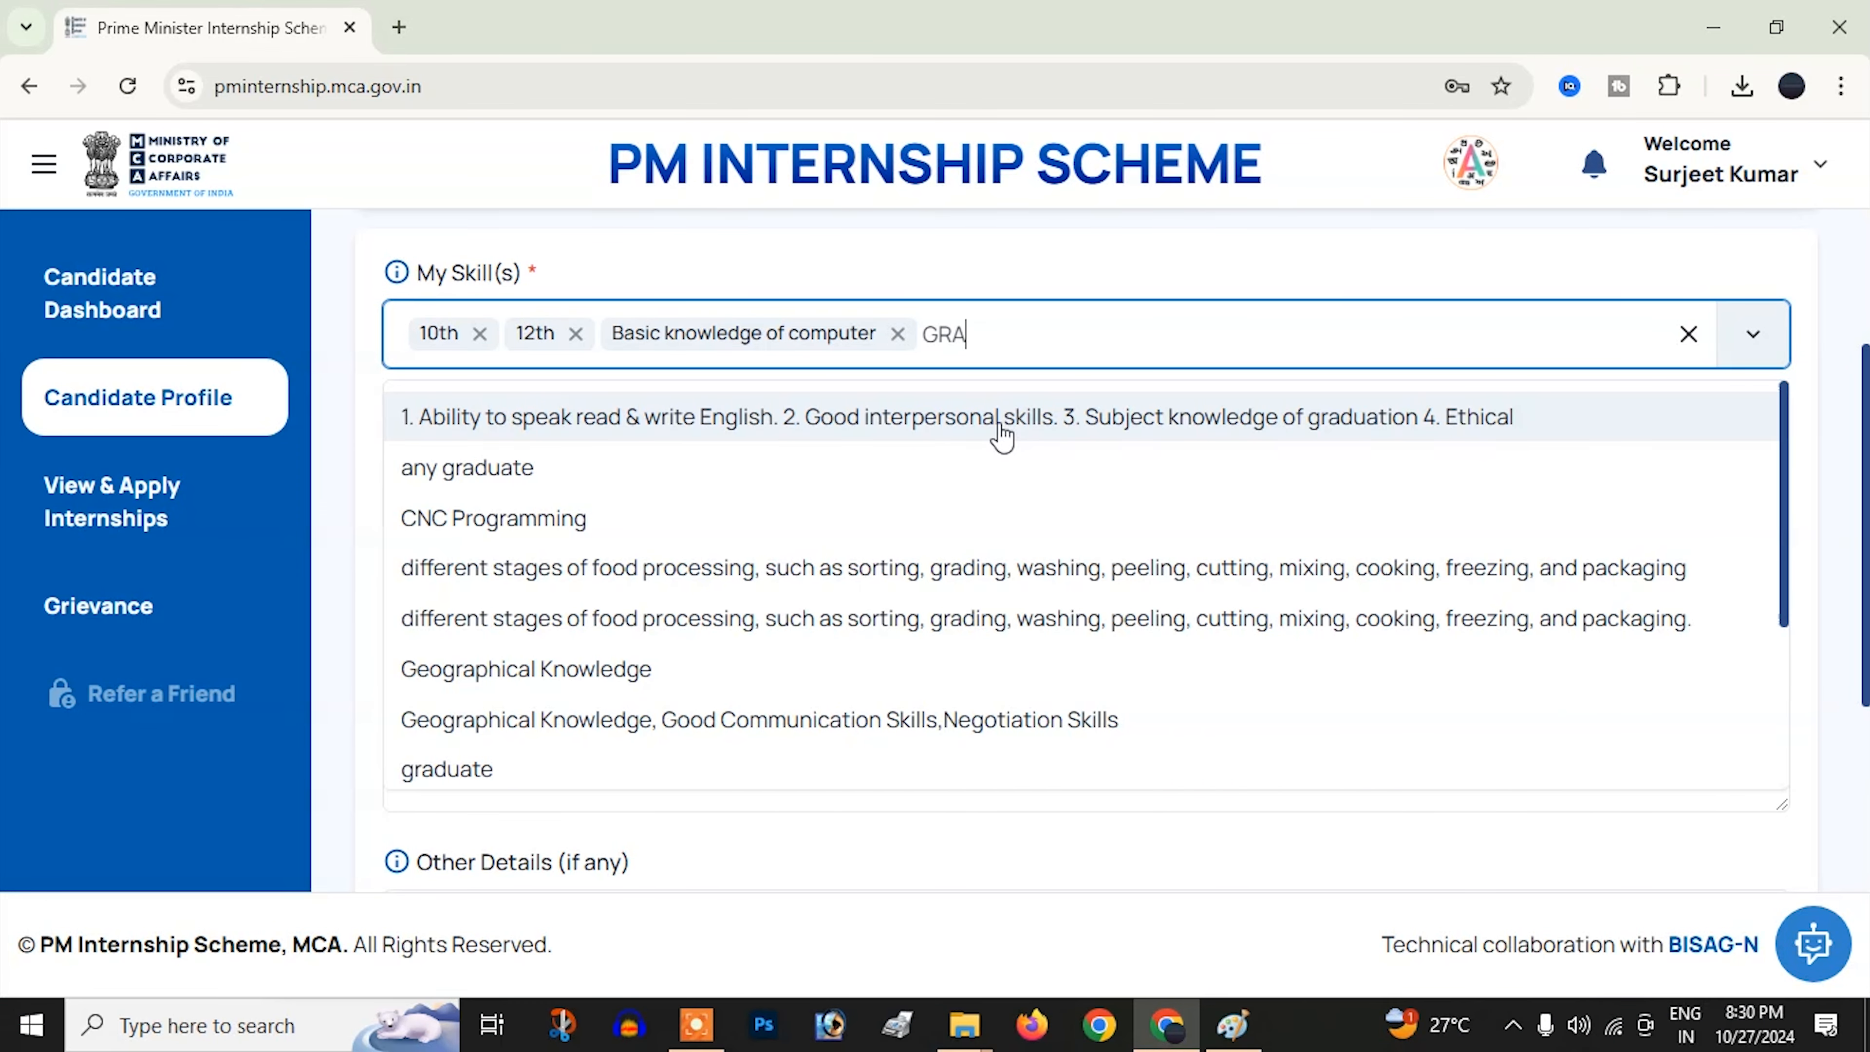
left_click(451, 769)
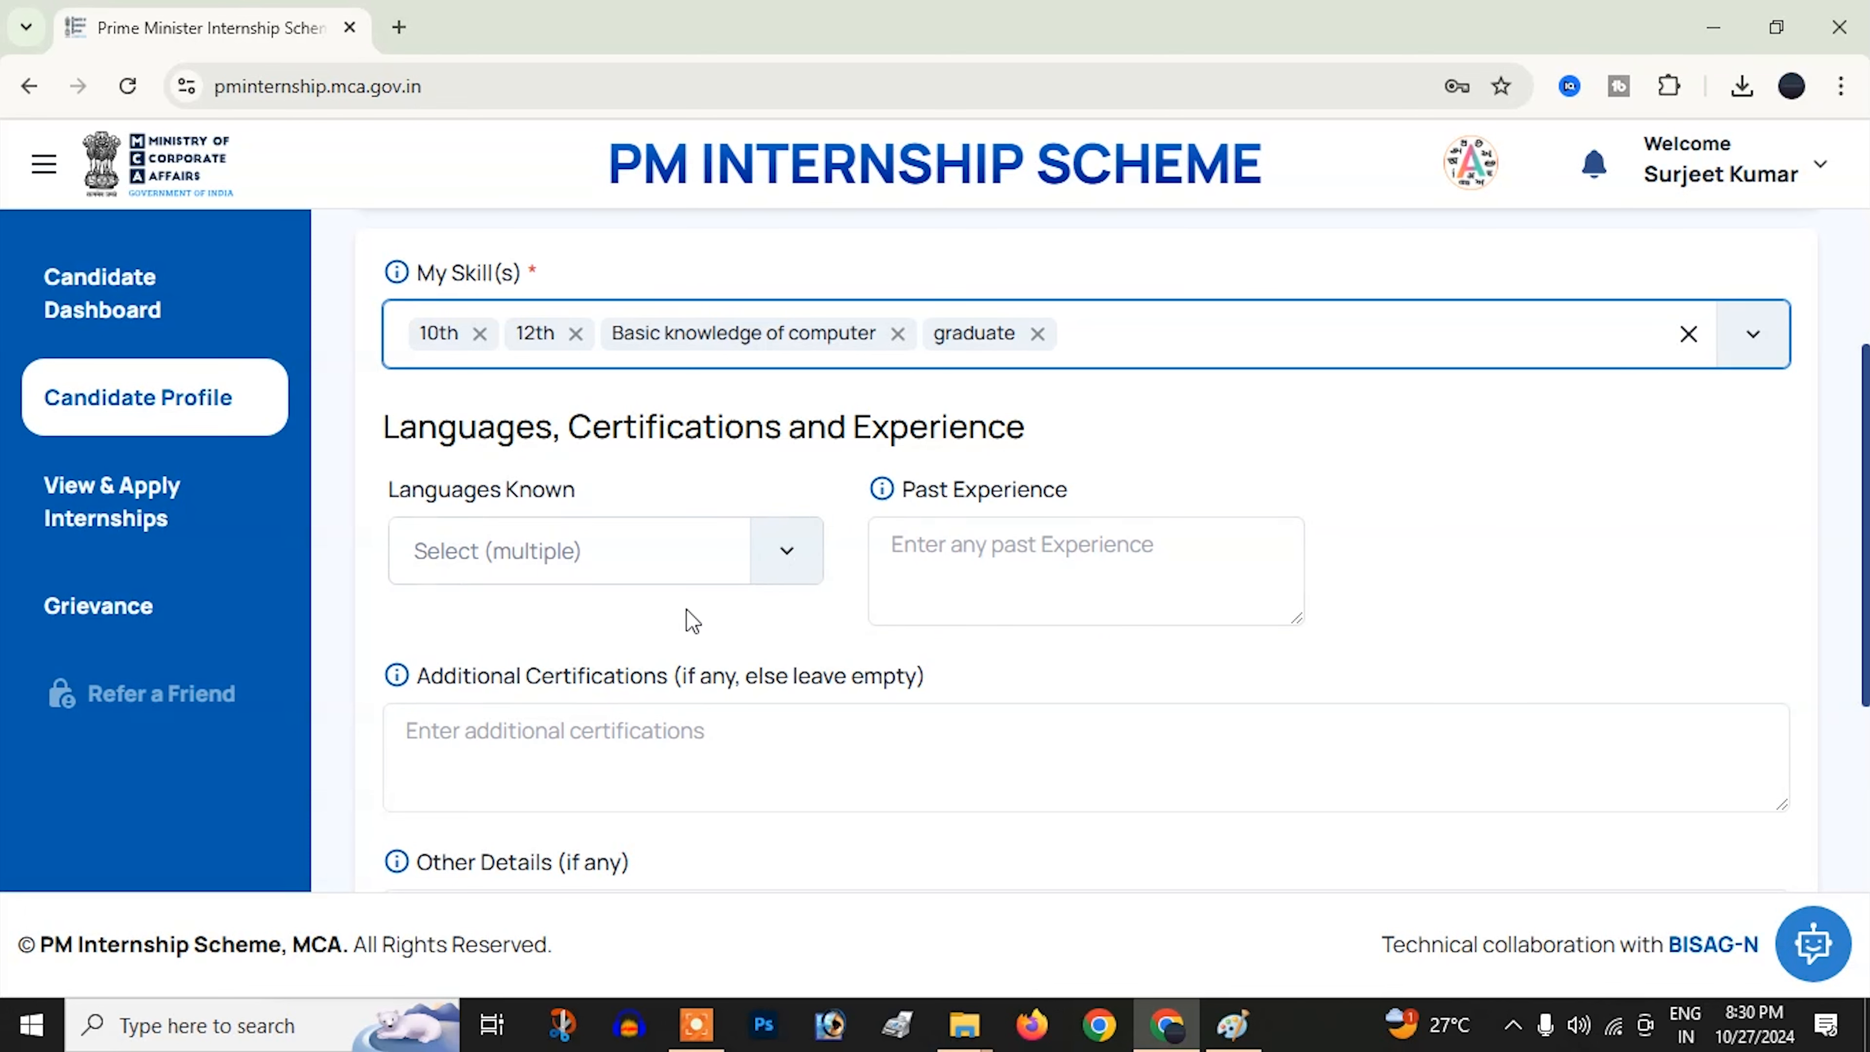
Add Hindi as a known language and enter past experience 'BASIC ELECTRONIC REPAIRING'.
left_click(656, 549)
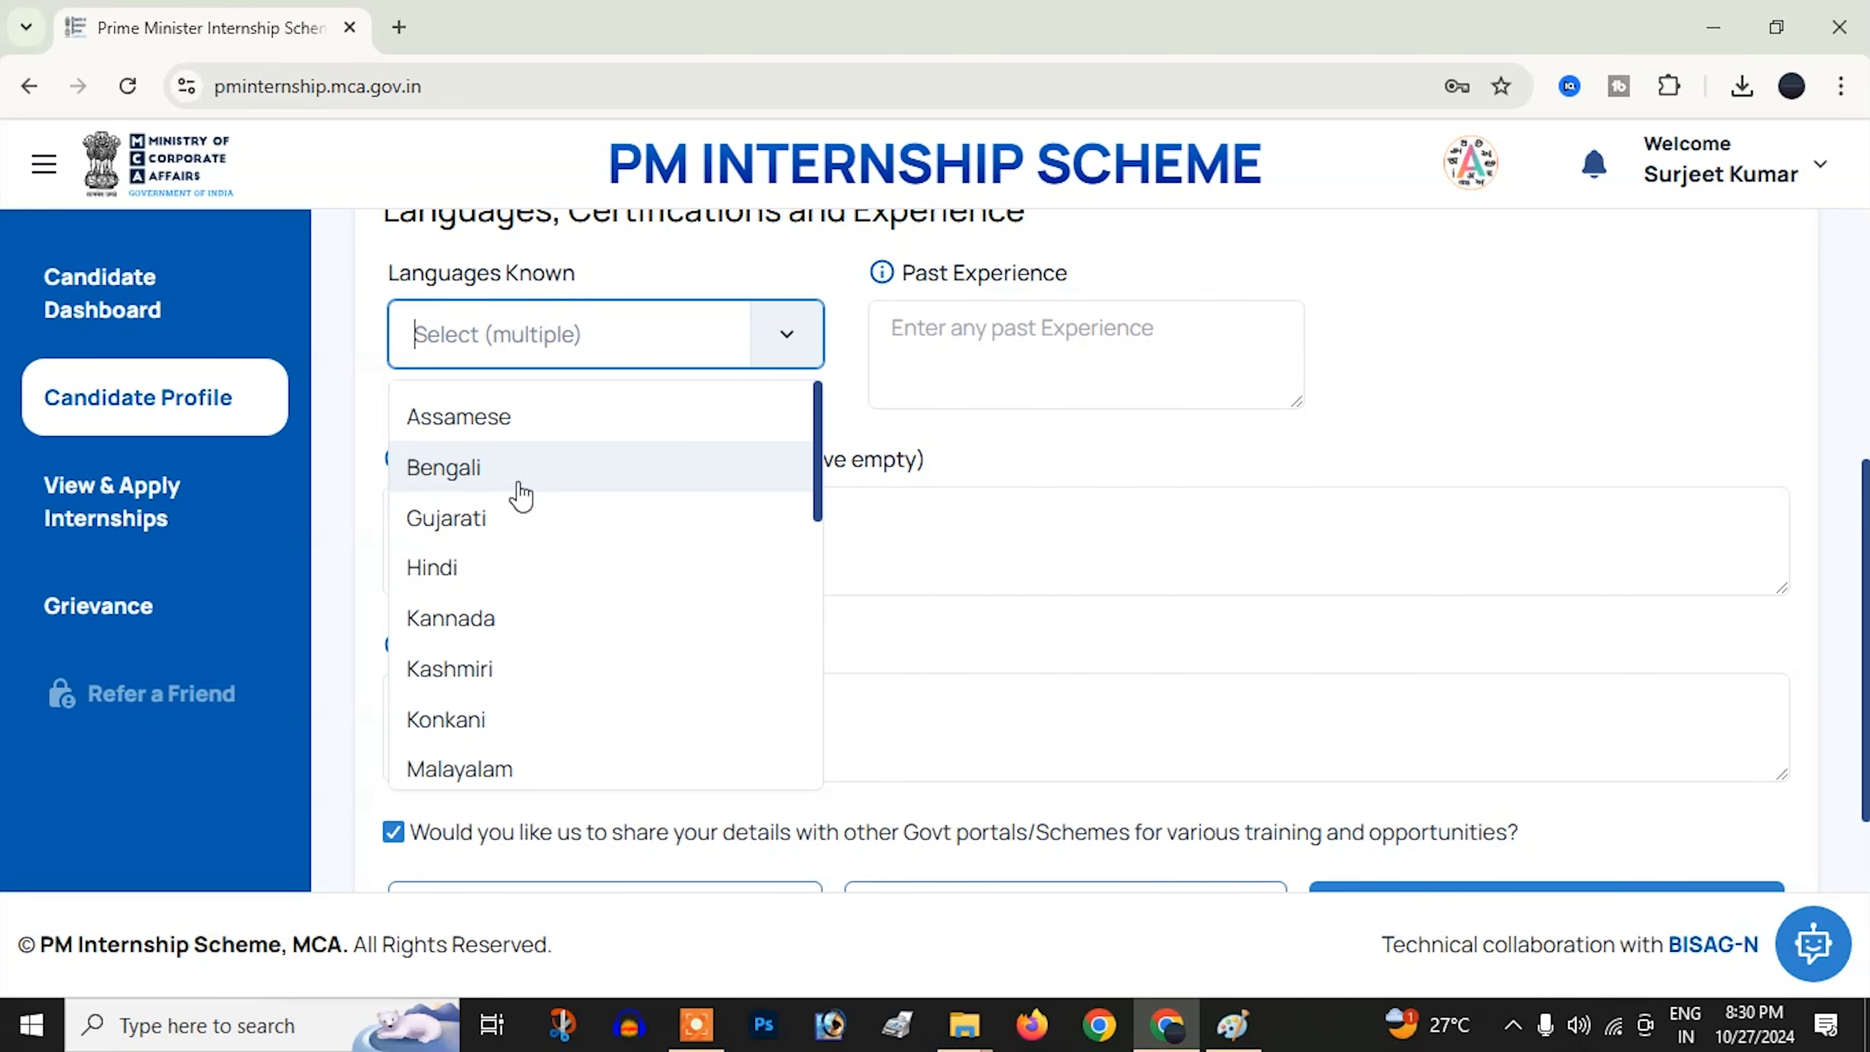
left_click(447, 585)
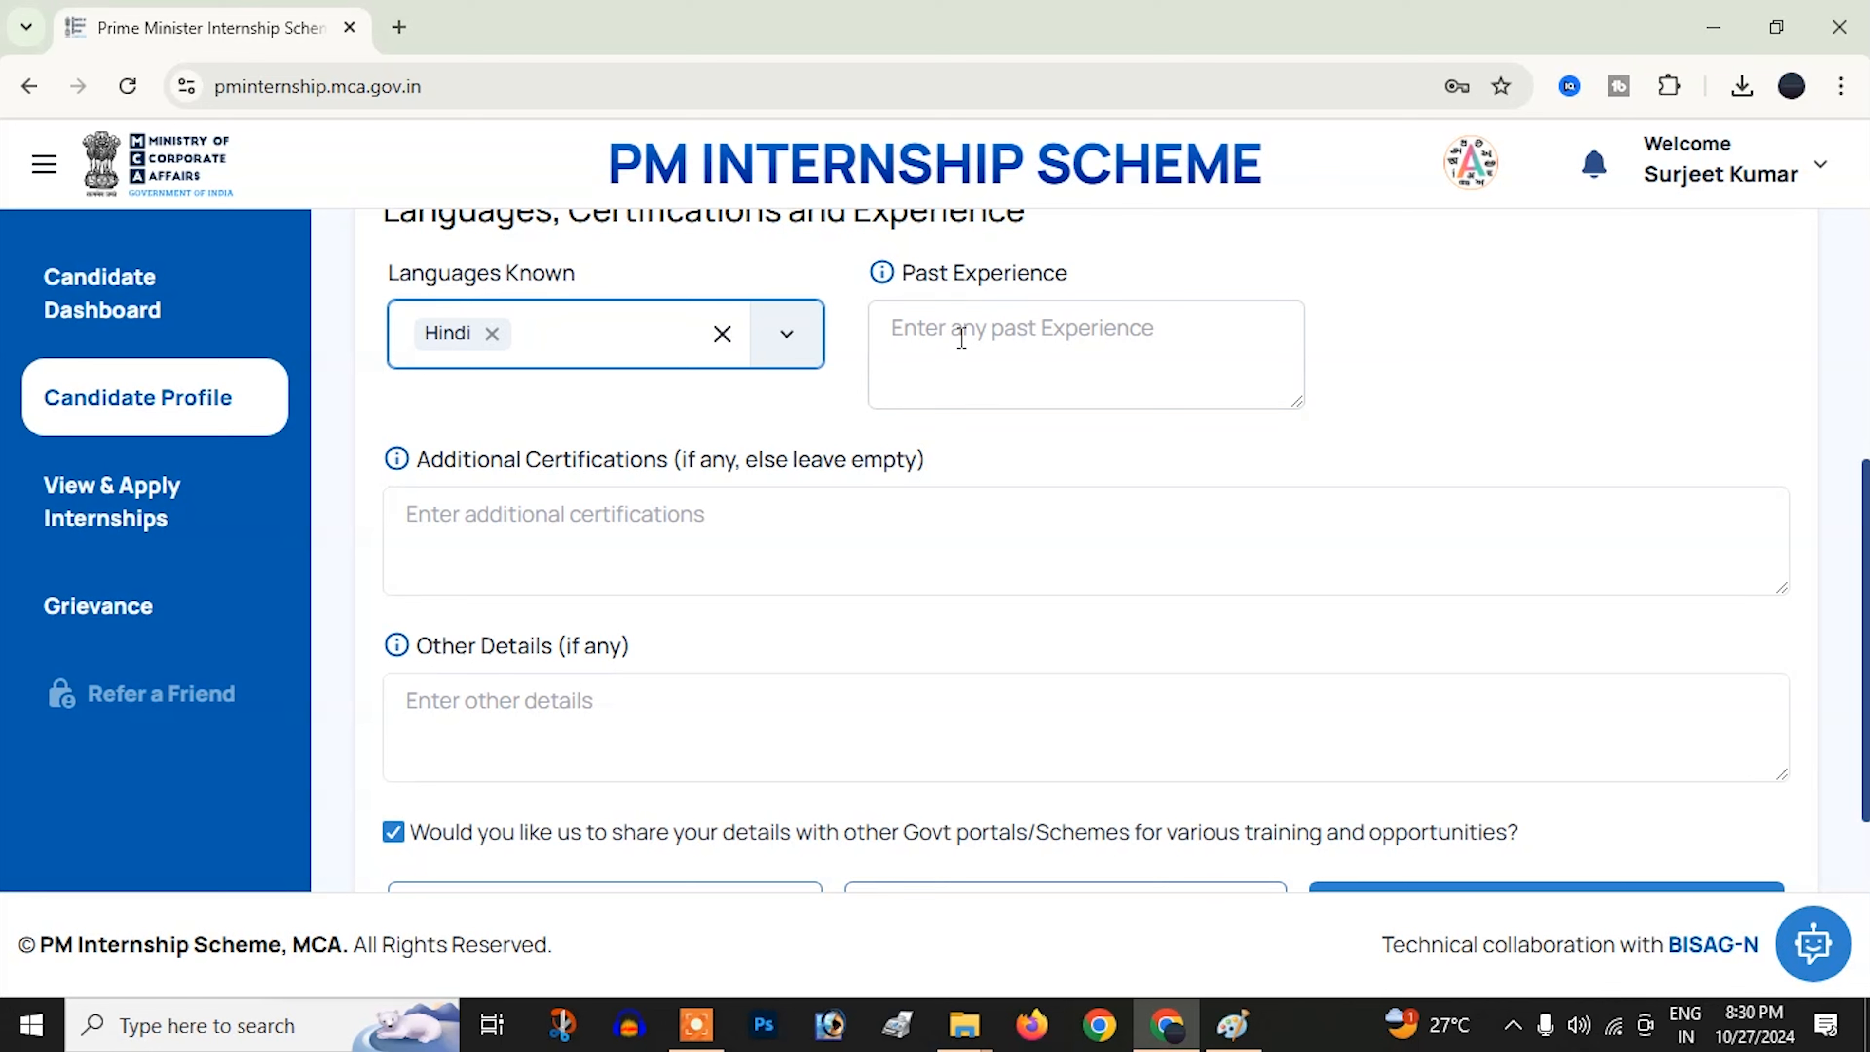
left_click(998, 398)
scroll(998, 405, "up", 3)
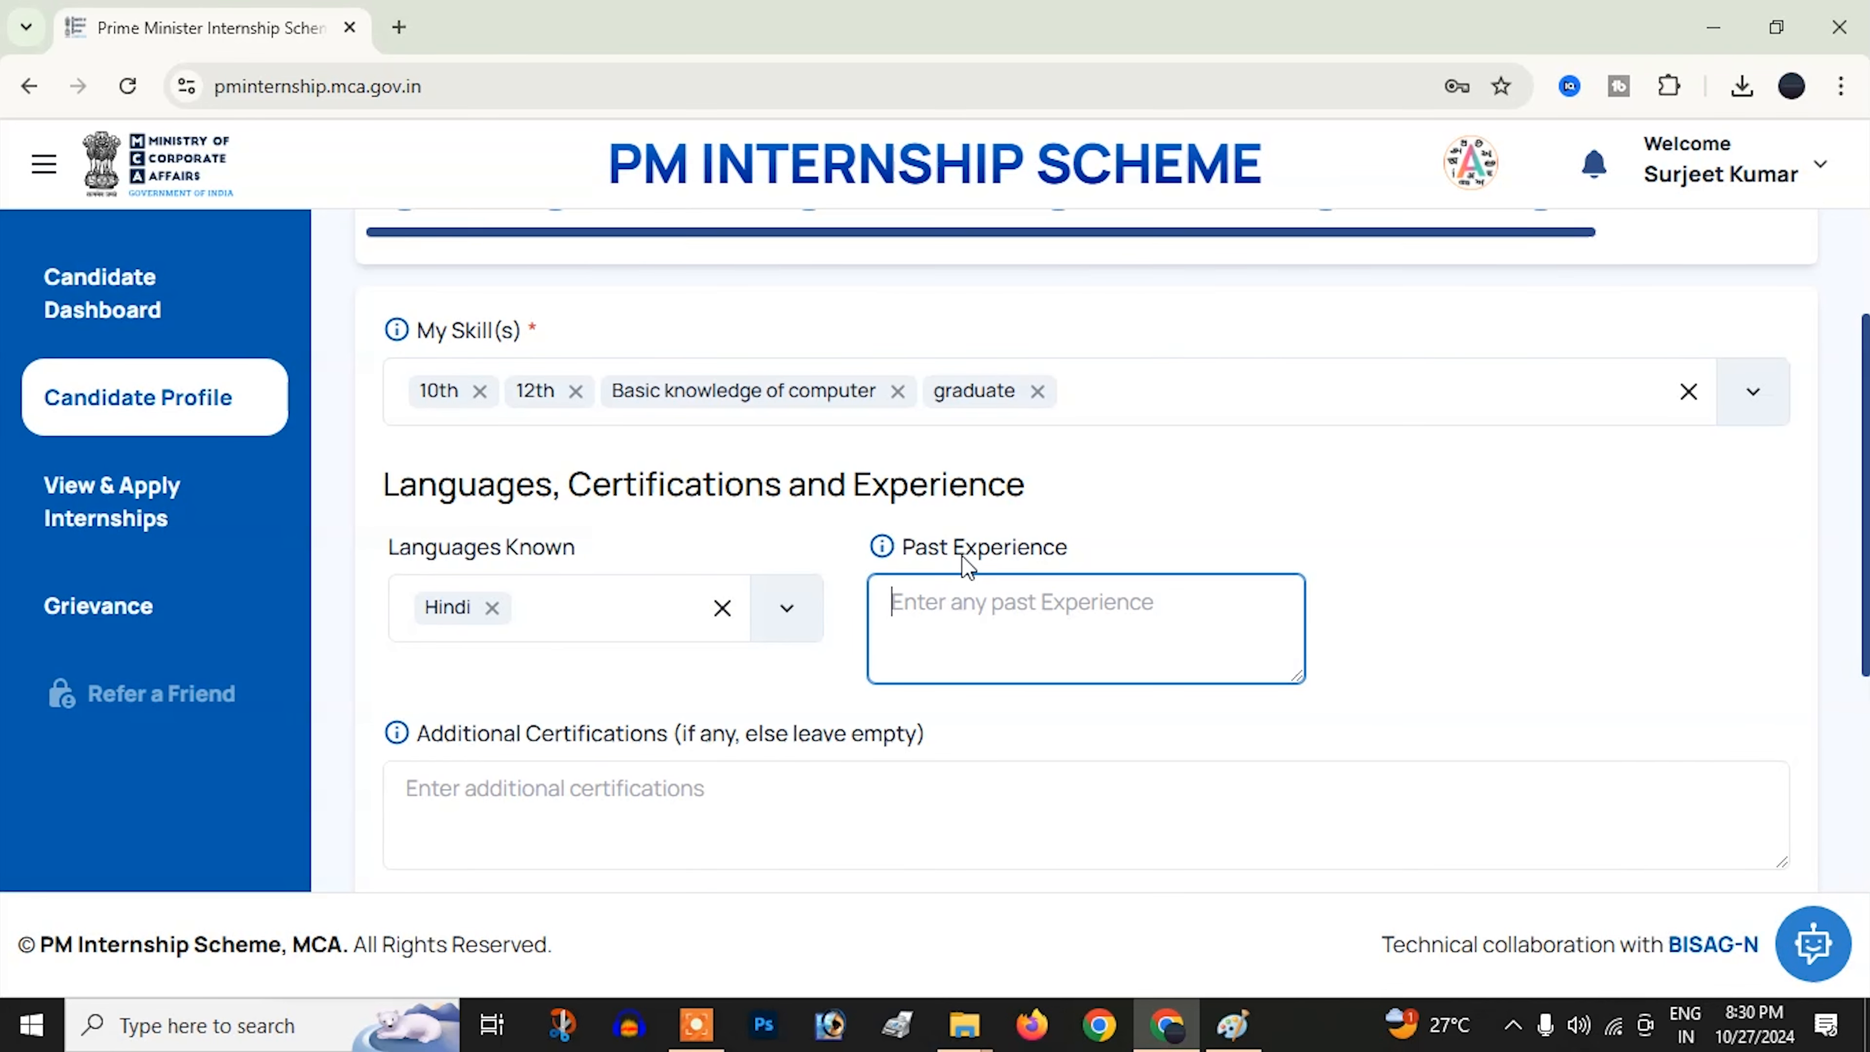
type("BA")
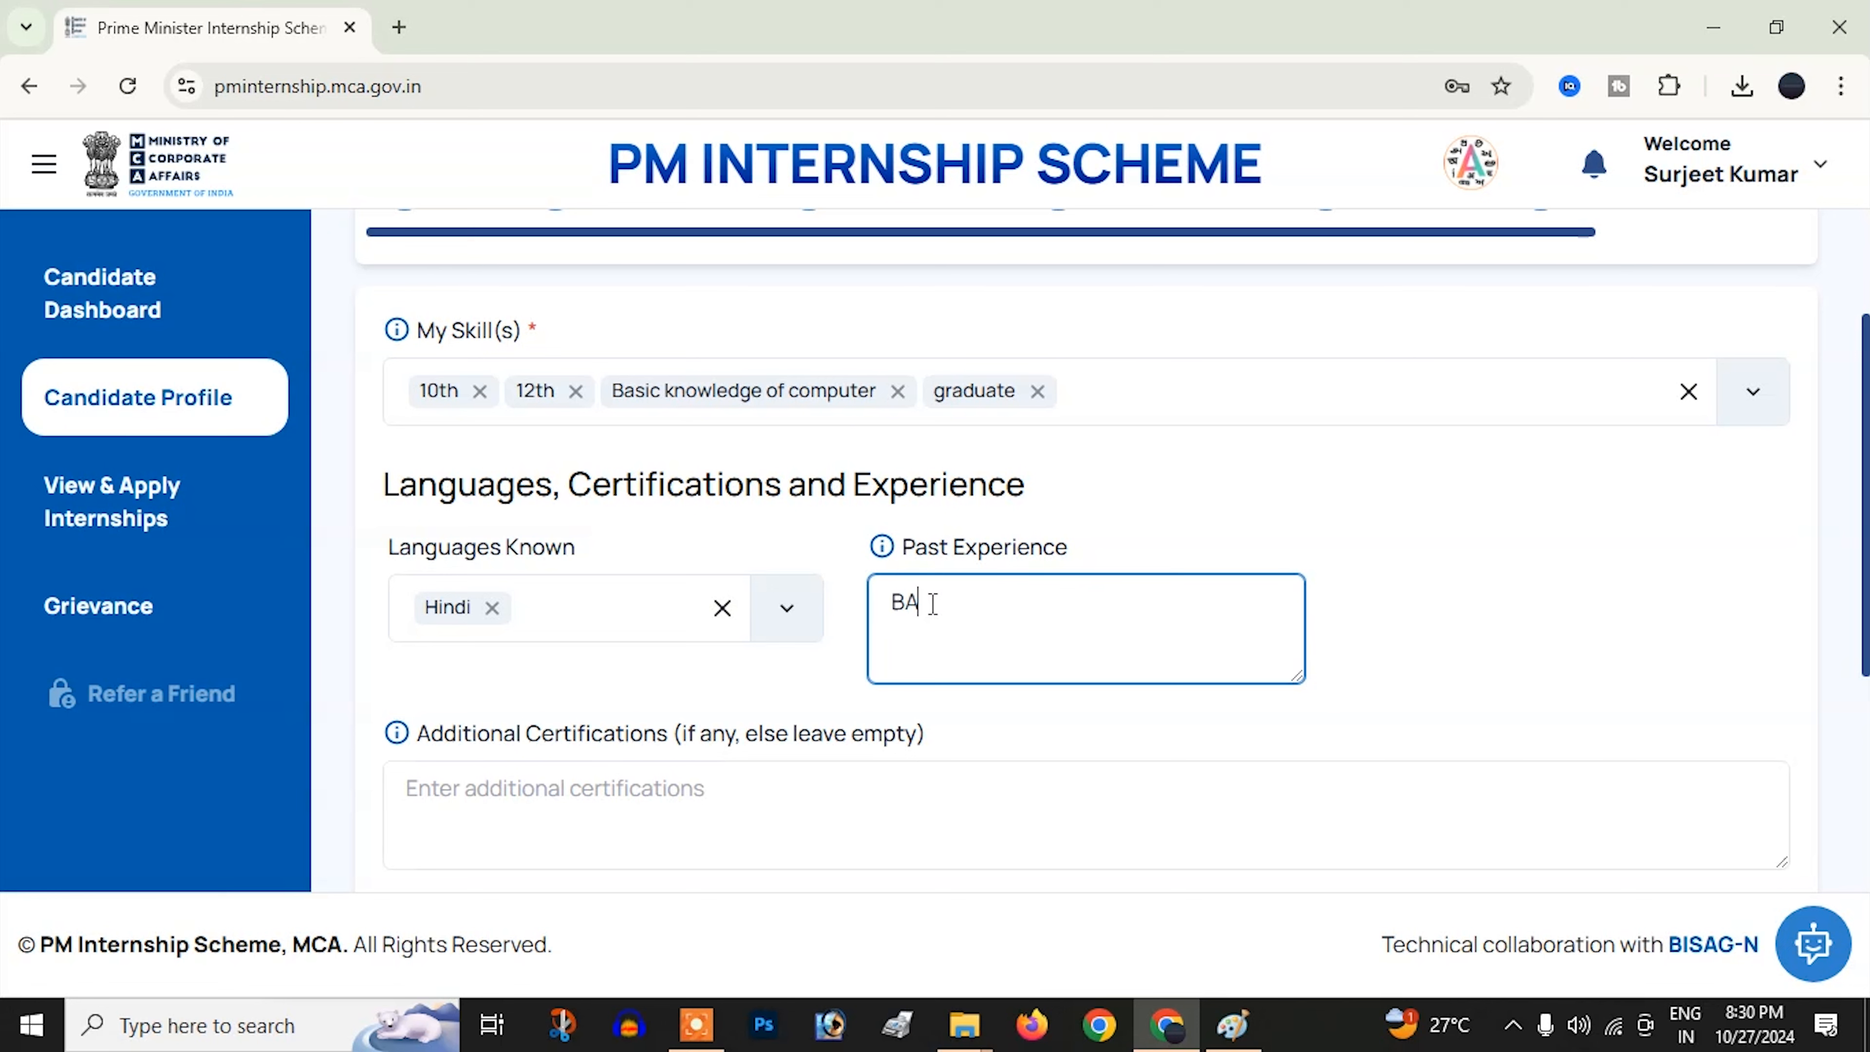
type("SIC ELECTRAONIC")
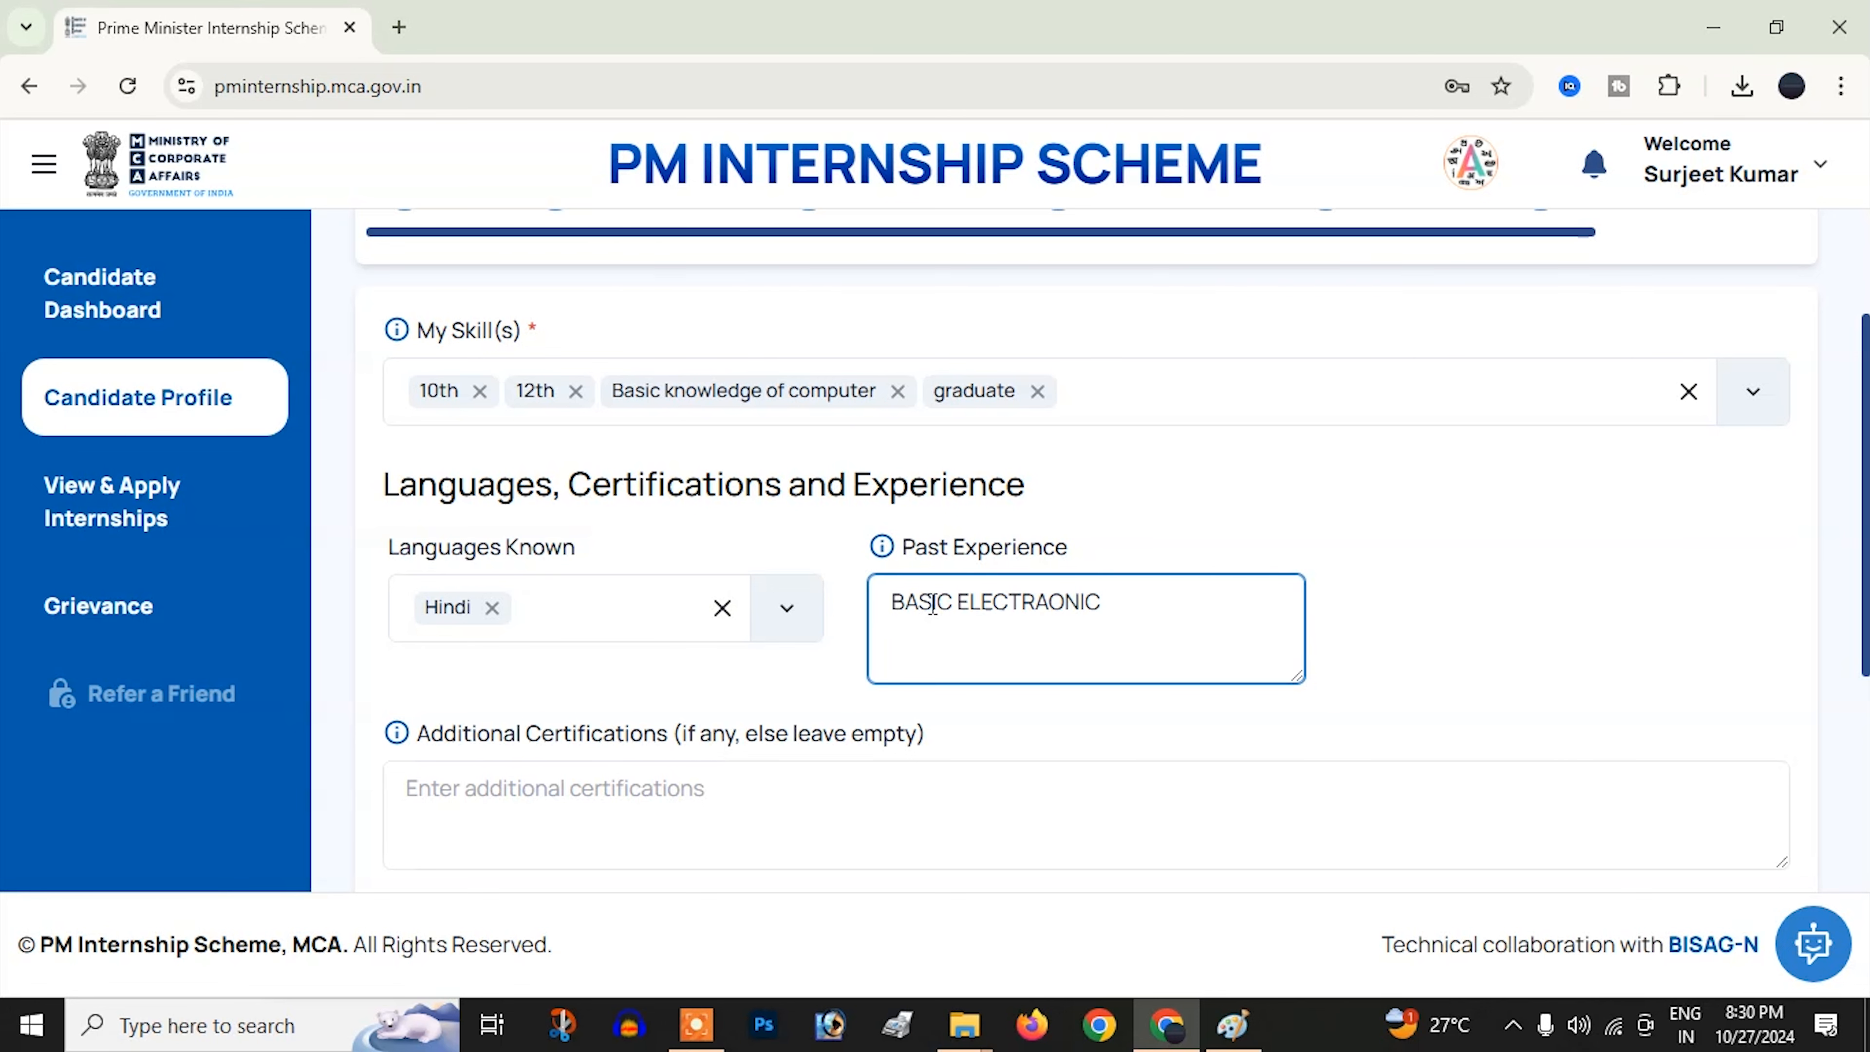
key("BackSpace")
key("BackSpace")
key("BackSpace")
key("BackSpace")
key("BackSpace")
type("ONIC REPAIRING")
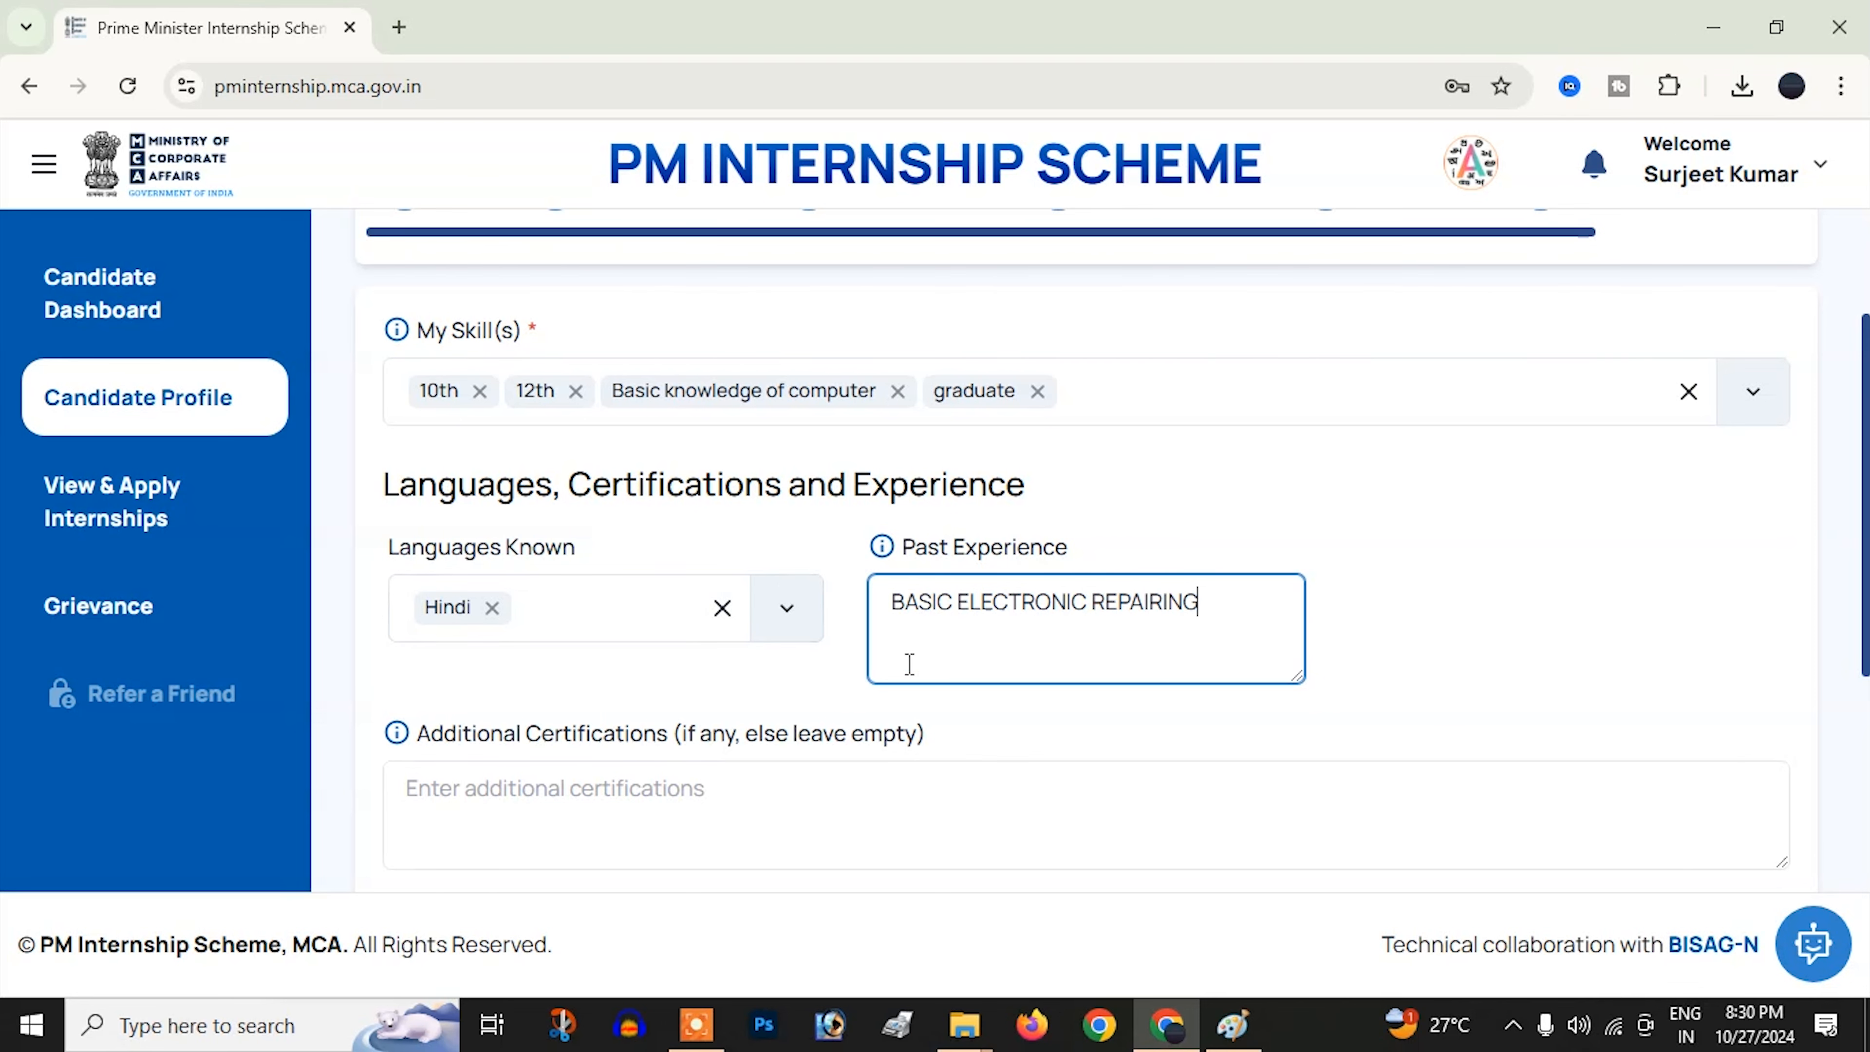
left_click(954, 601)
scroll(552, 718, "down", 2)
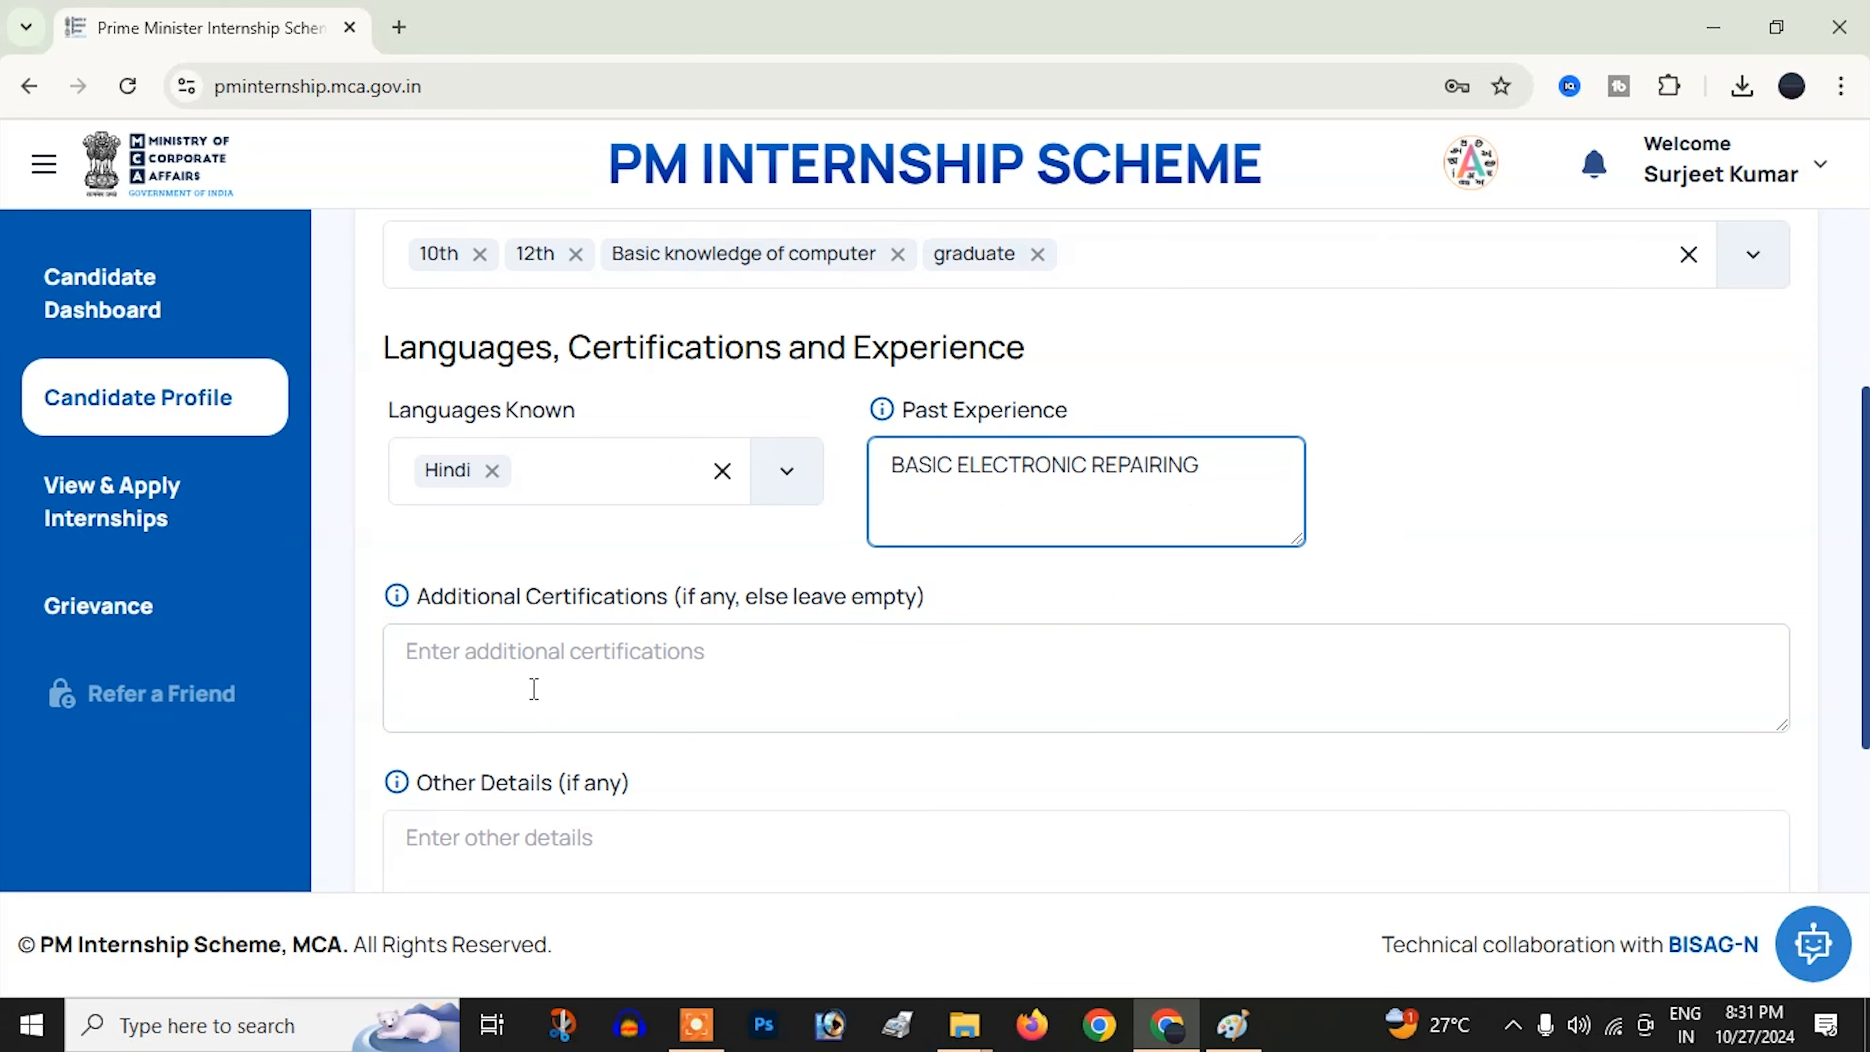
left_click(576, 652)
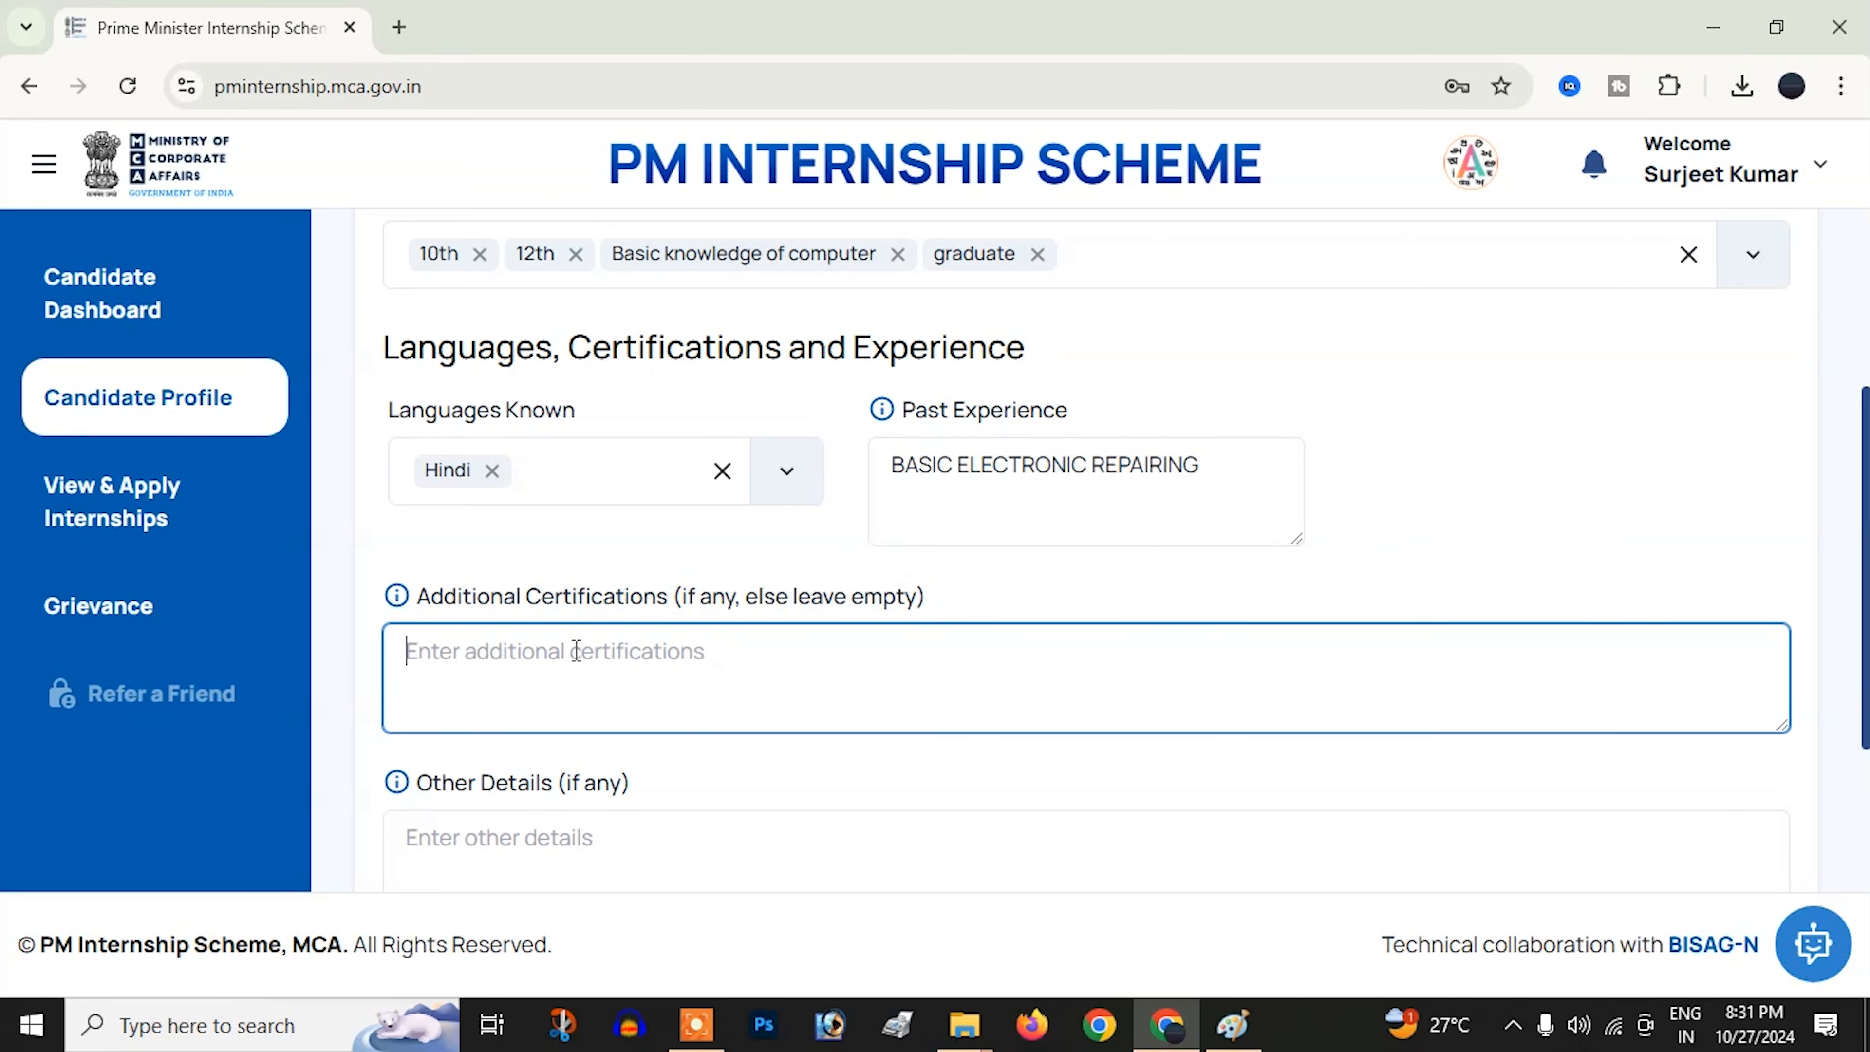
scroll(617, 810, "down", 2)
left_click(547, 718)
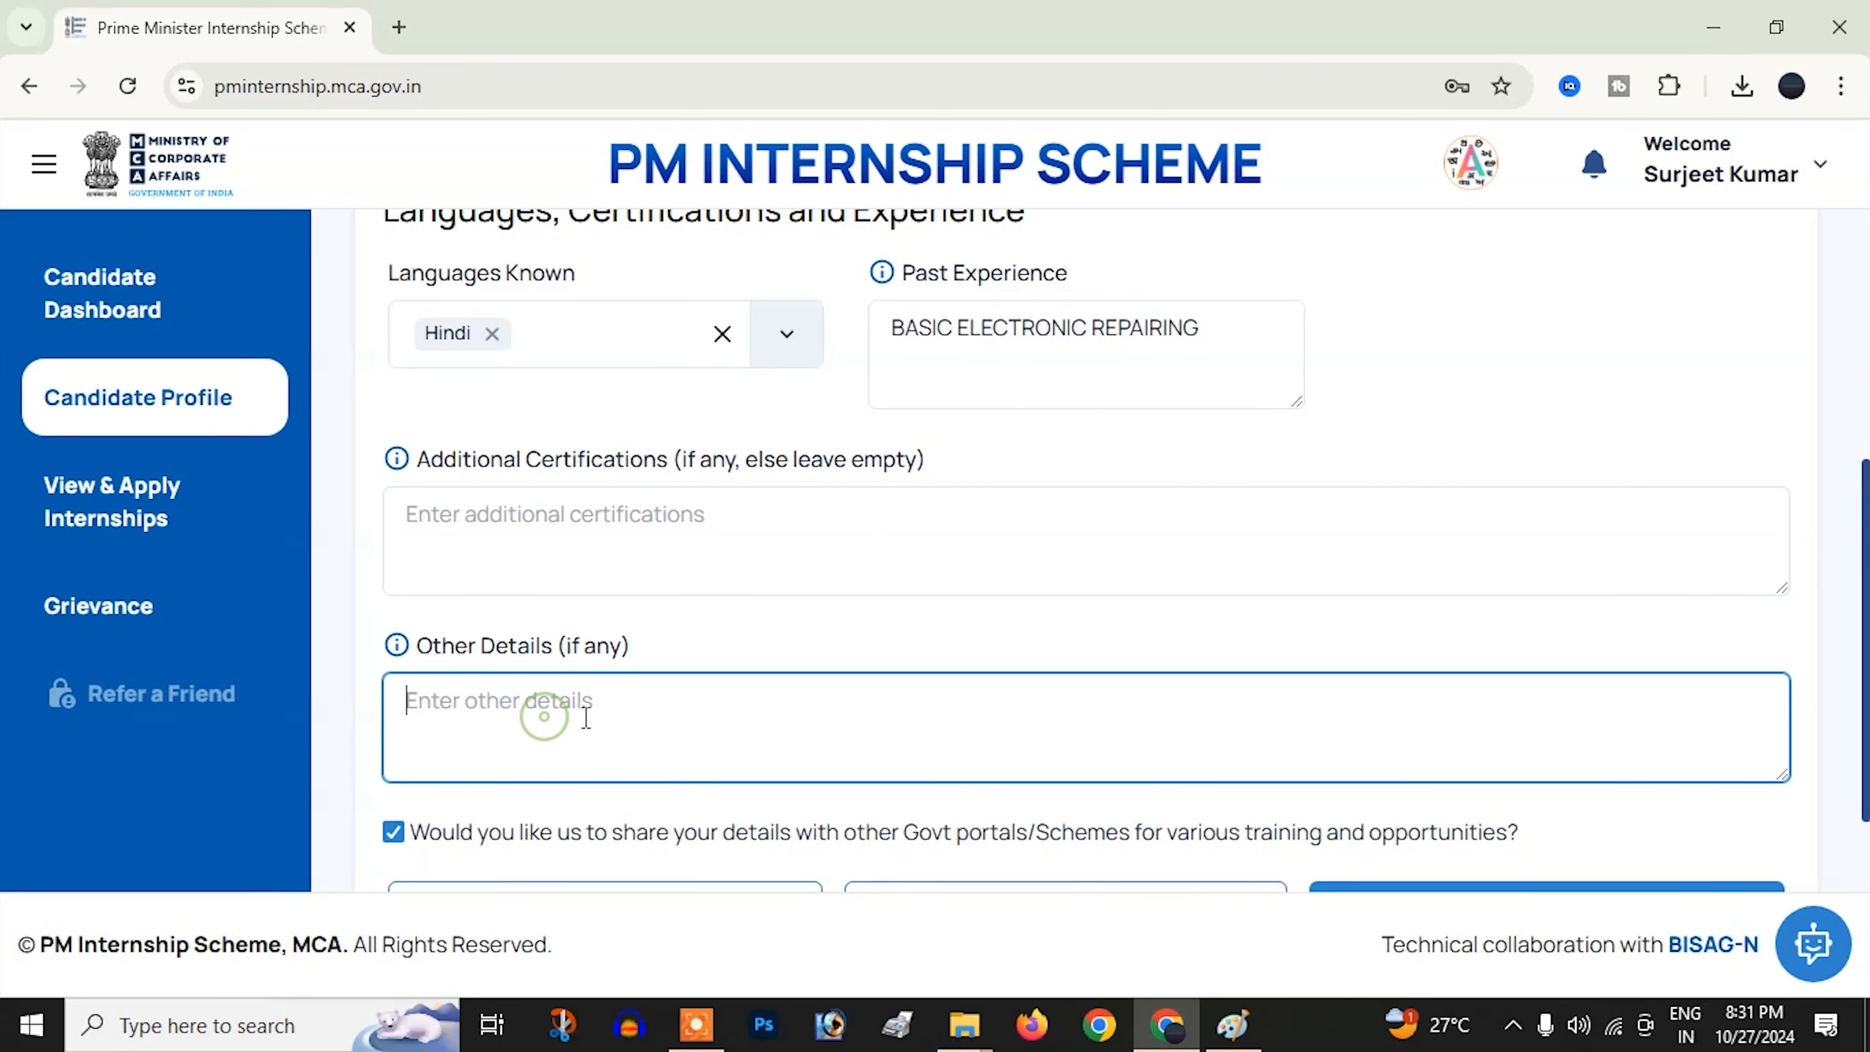
scroll(607, 713, "down", 2)
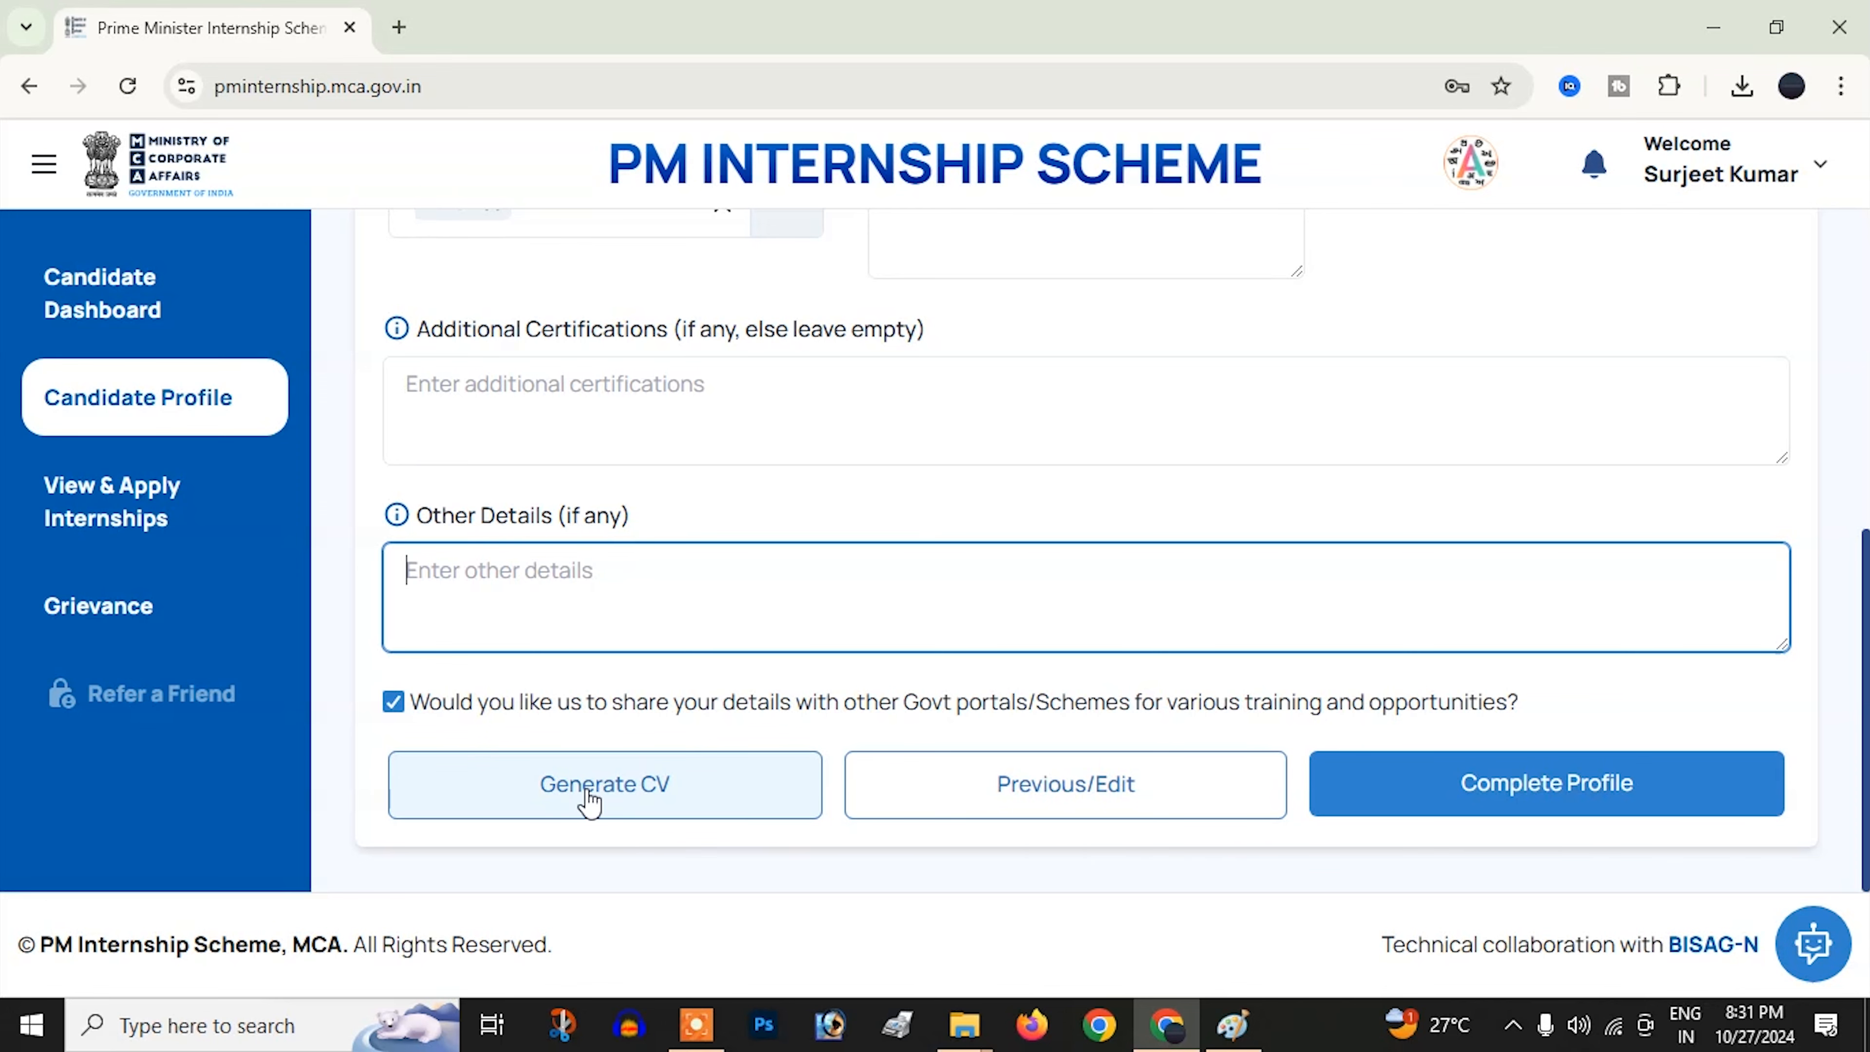
Generate the CV from the profile, look through its preview, close it, and mark the profile complete.
left_click(594, 796)
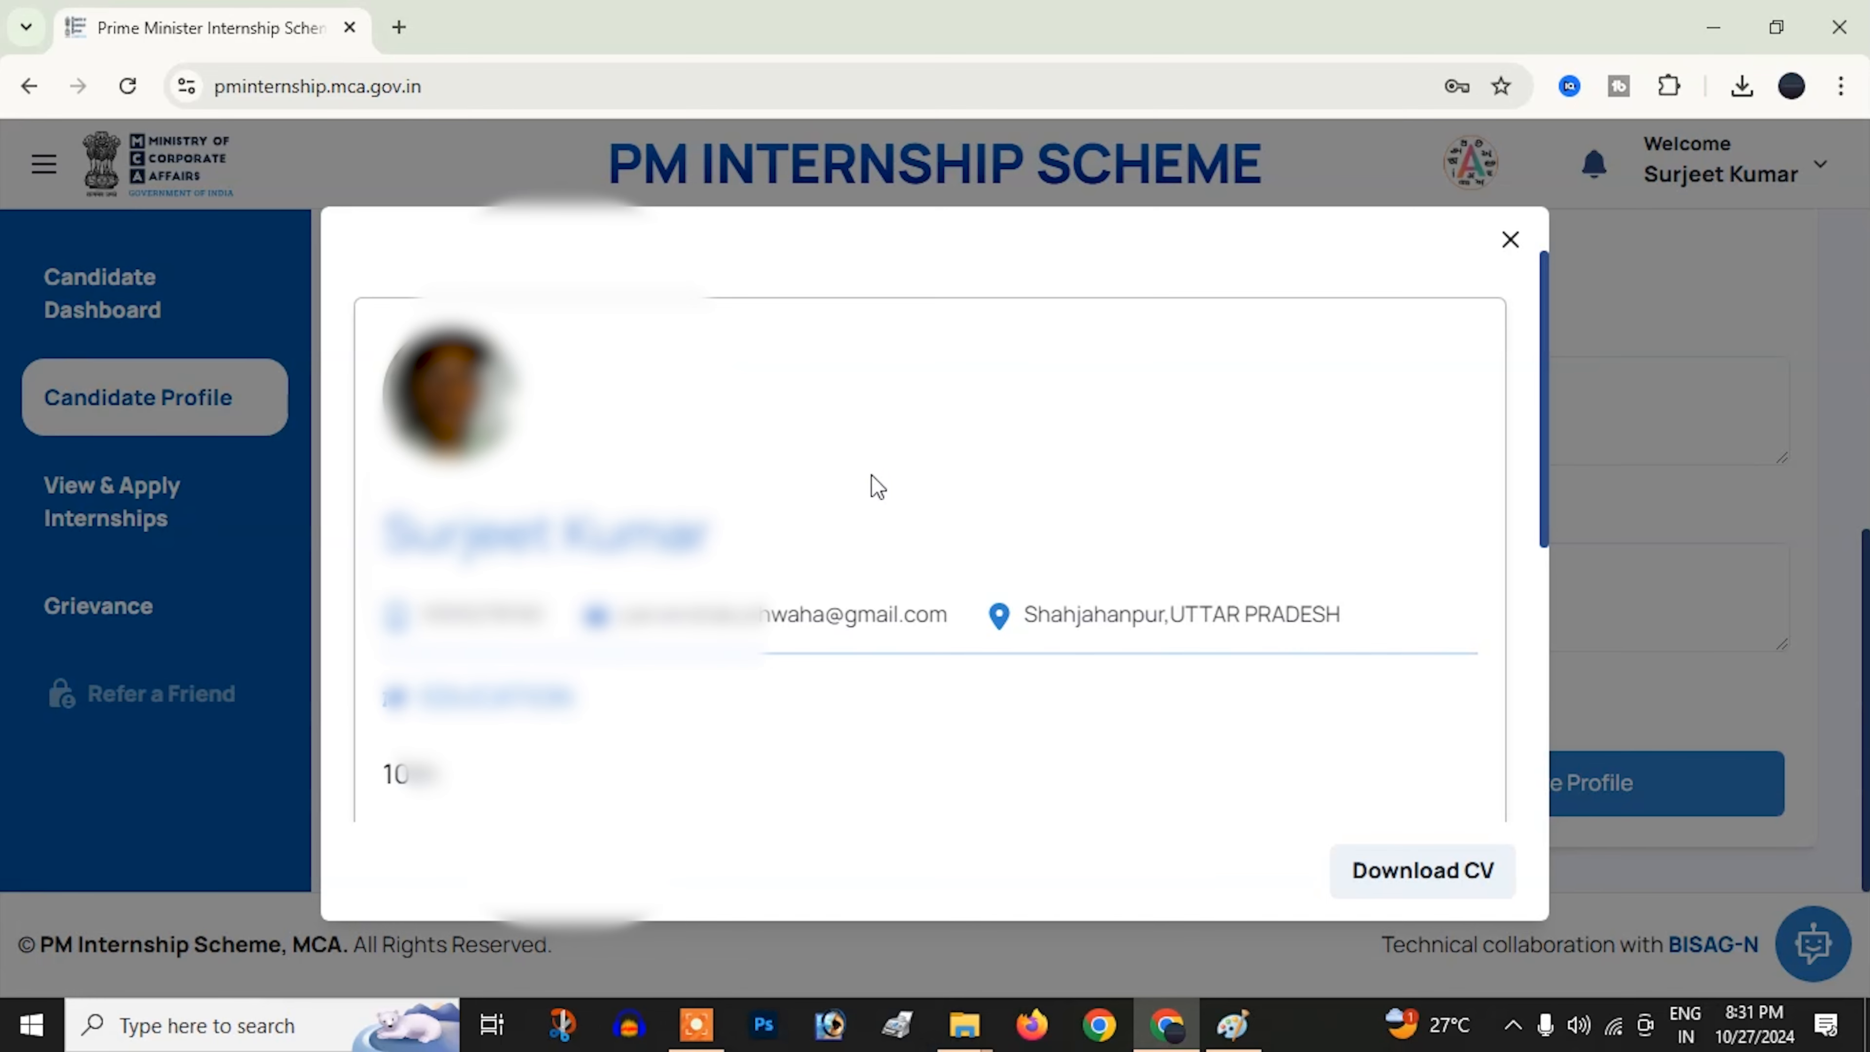
scroll(878, 486, "down", 6)
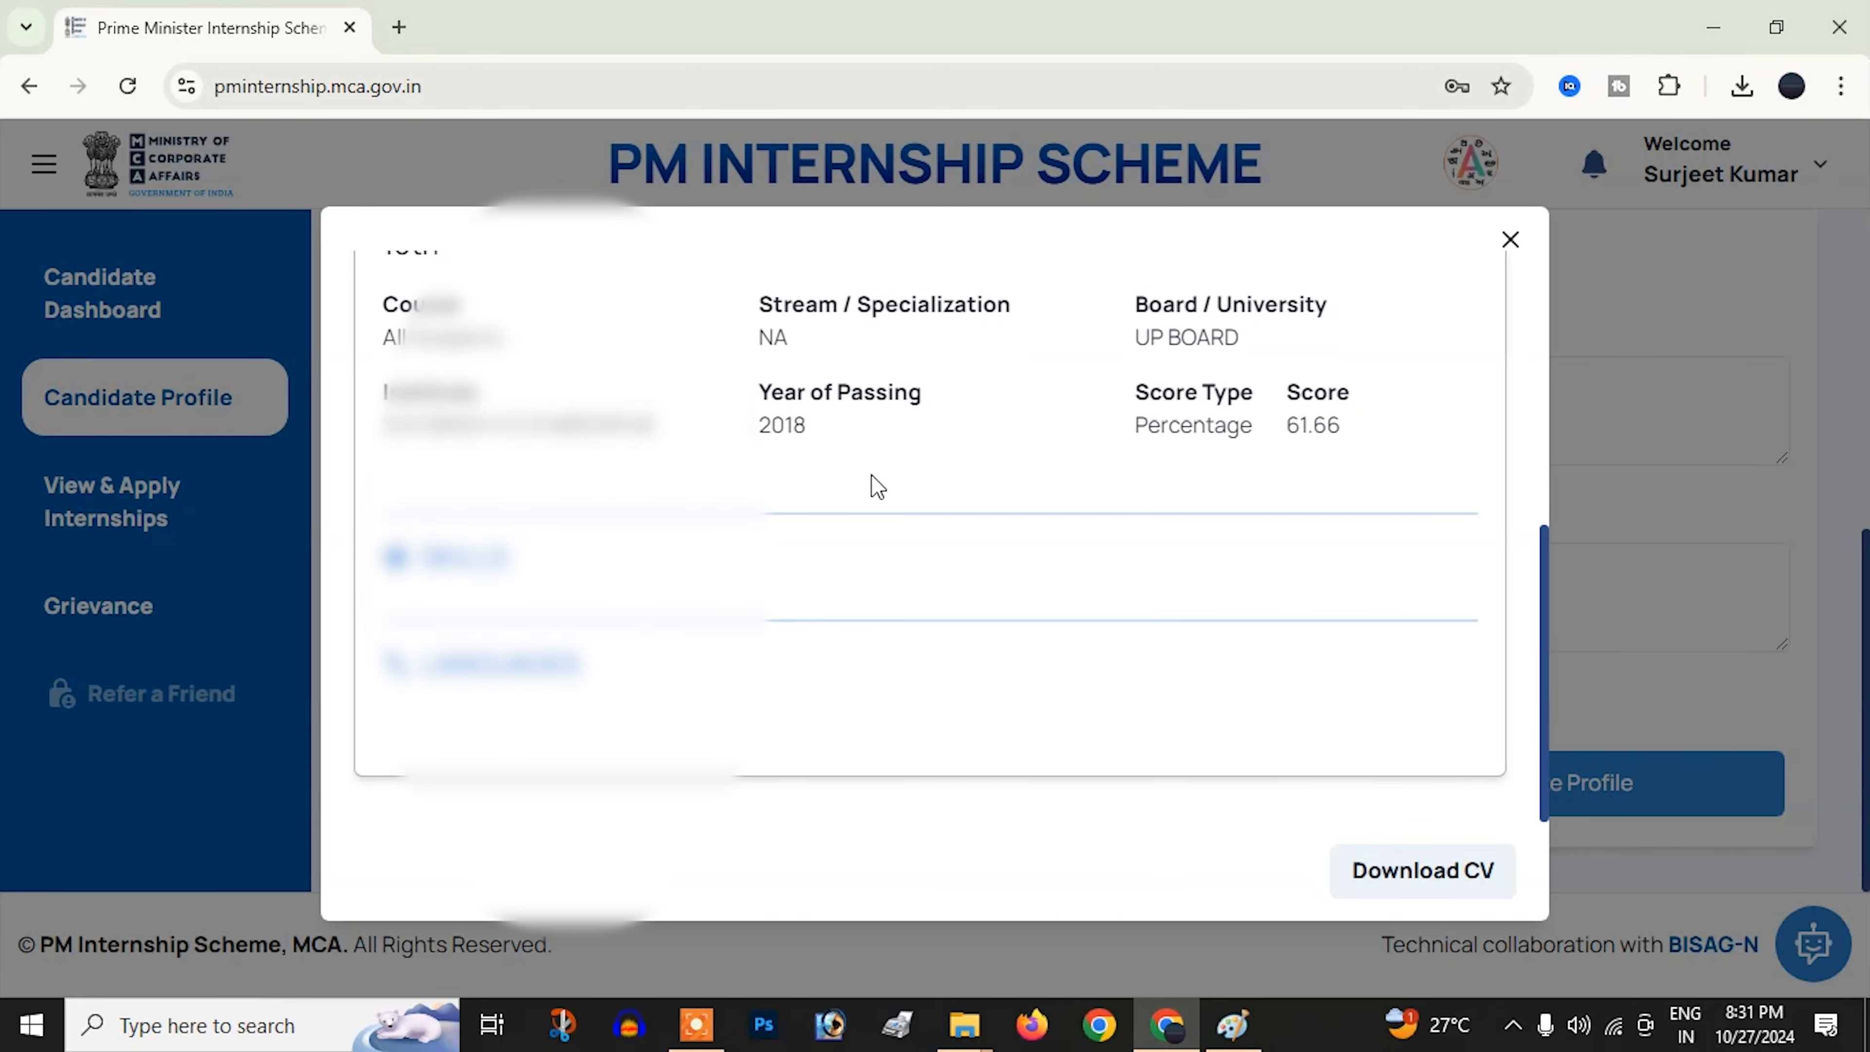
scroll(877, 486, "up", 6)
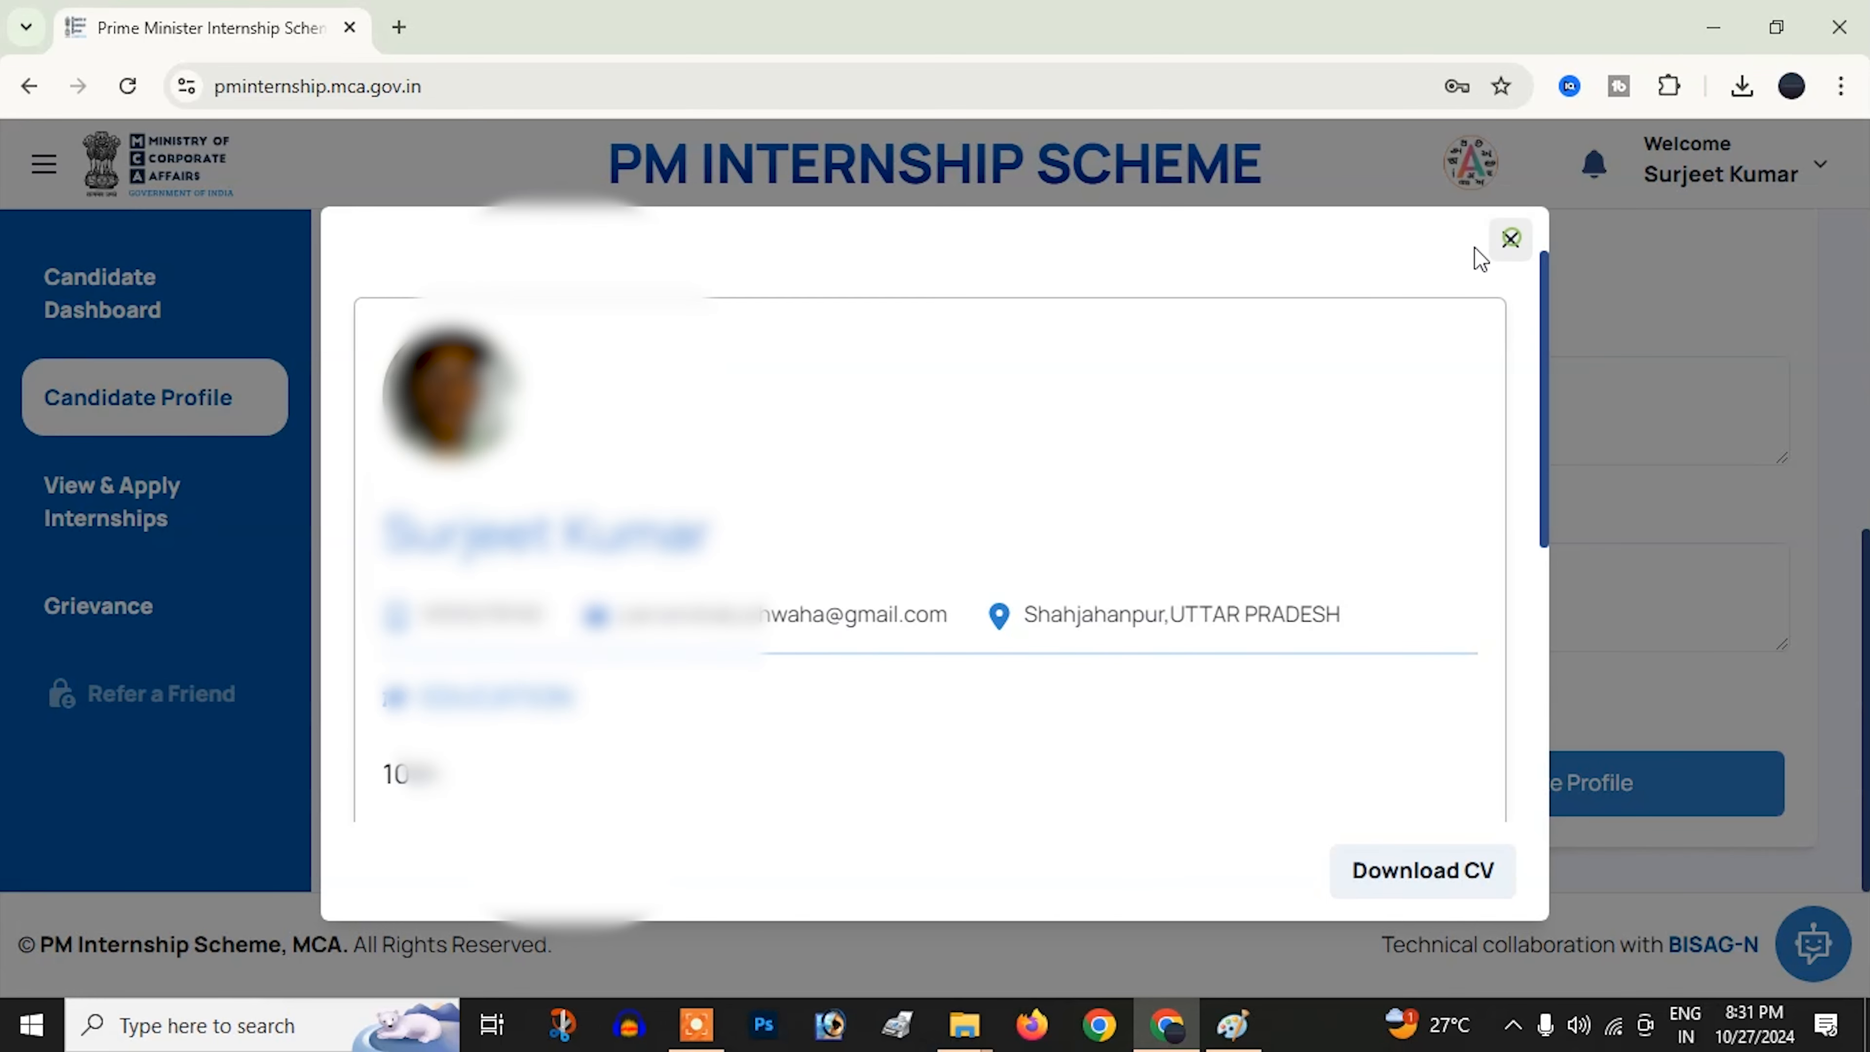
left_click(1510, 240)
left_click(1543, 790)
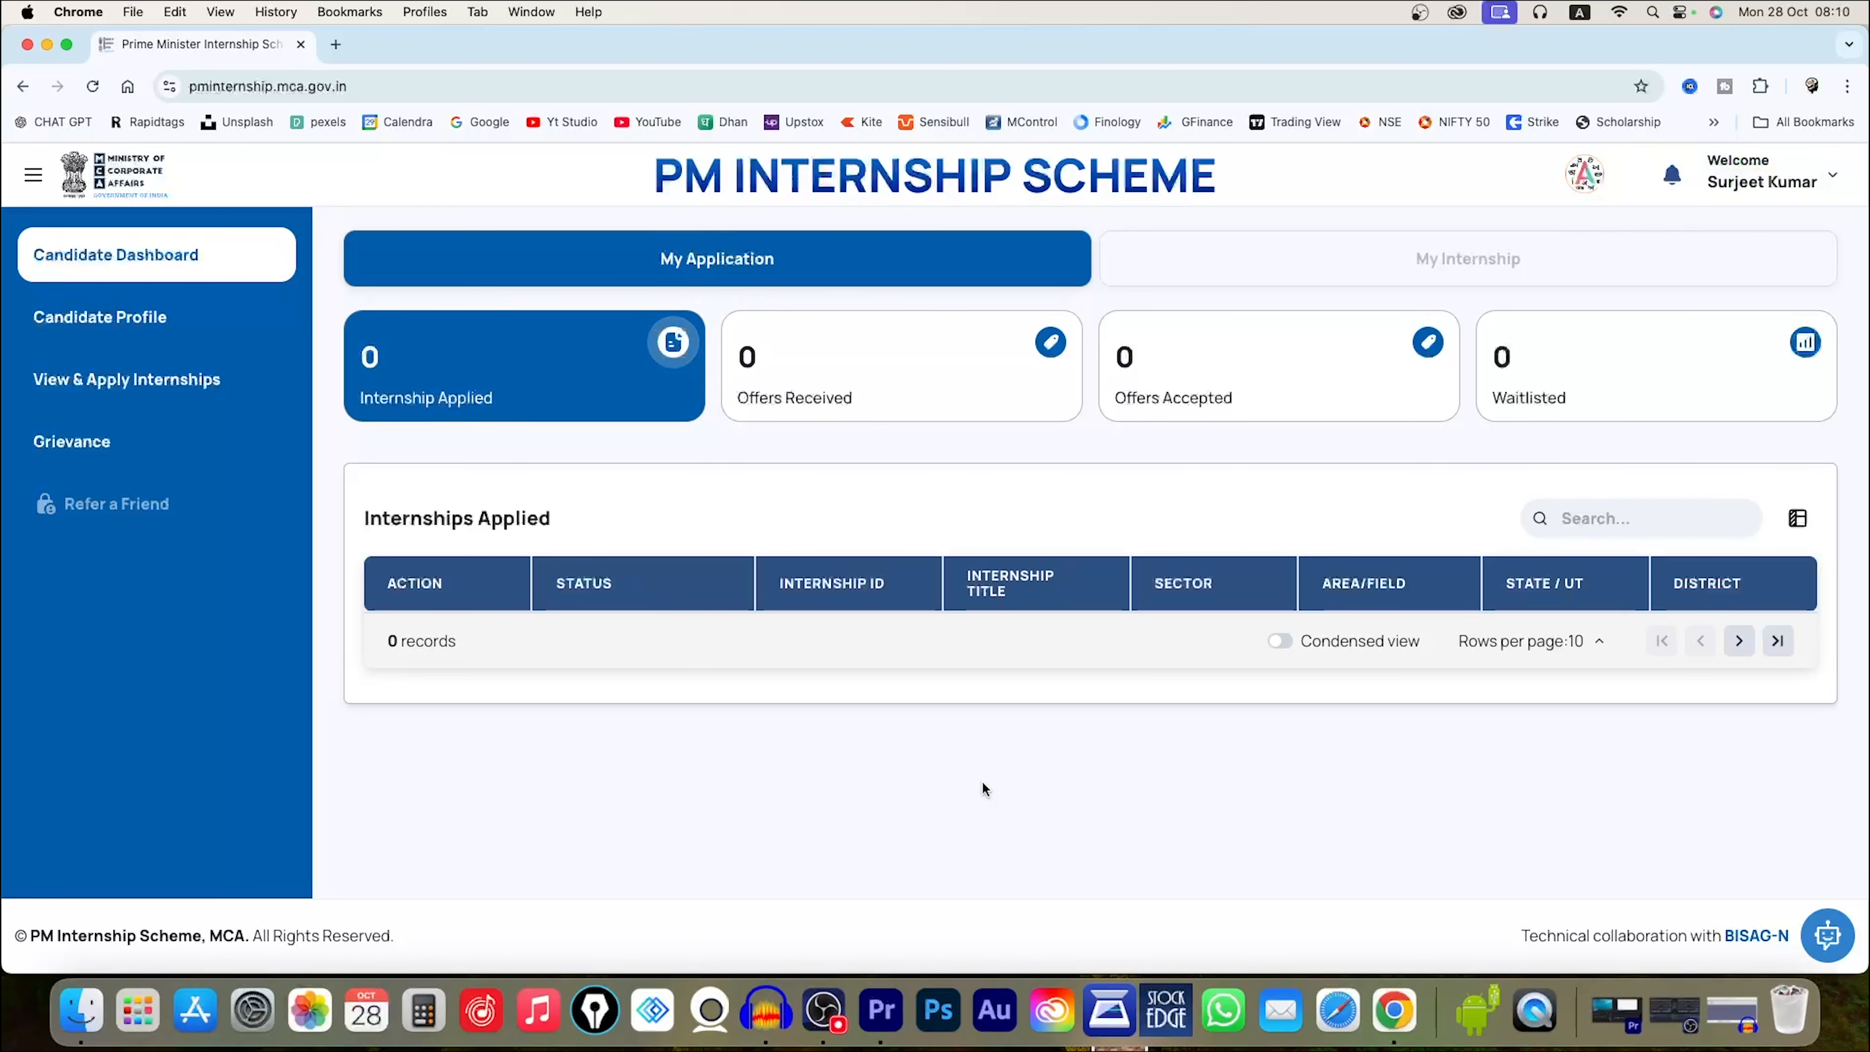
Visit Candidate Profile and the Candidate Dashboard, then go to View & Apply Internships.
left_click(84, 326)
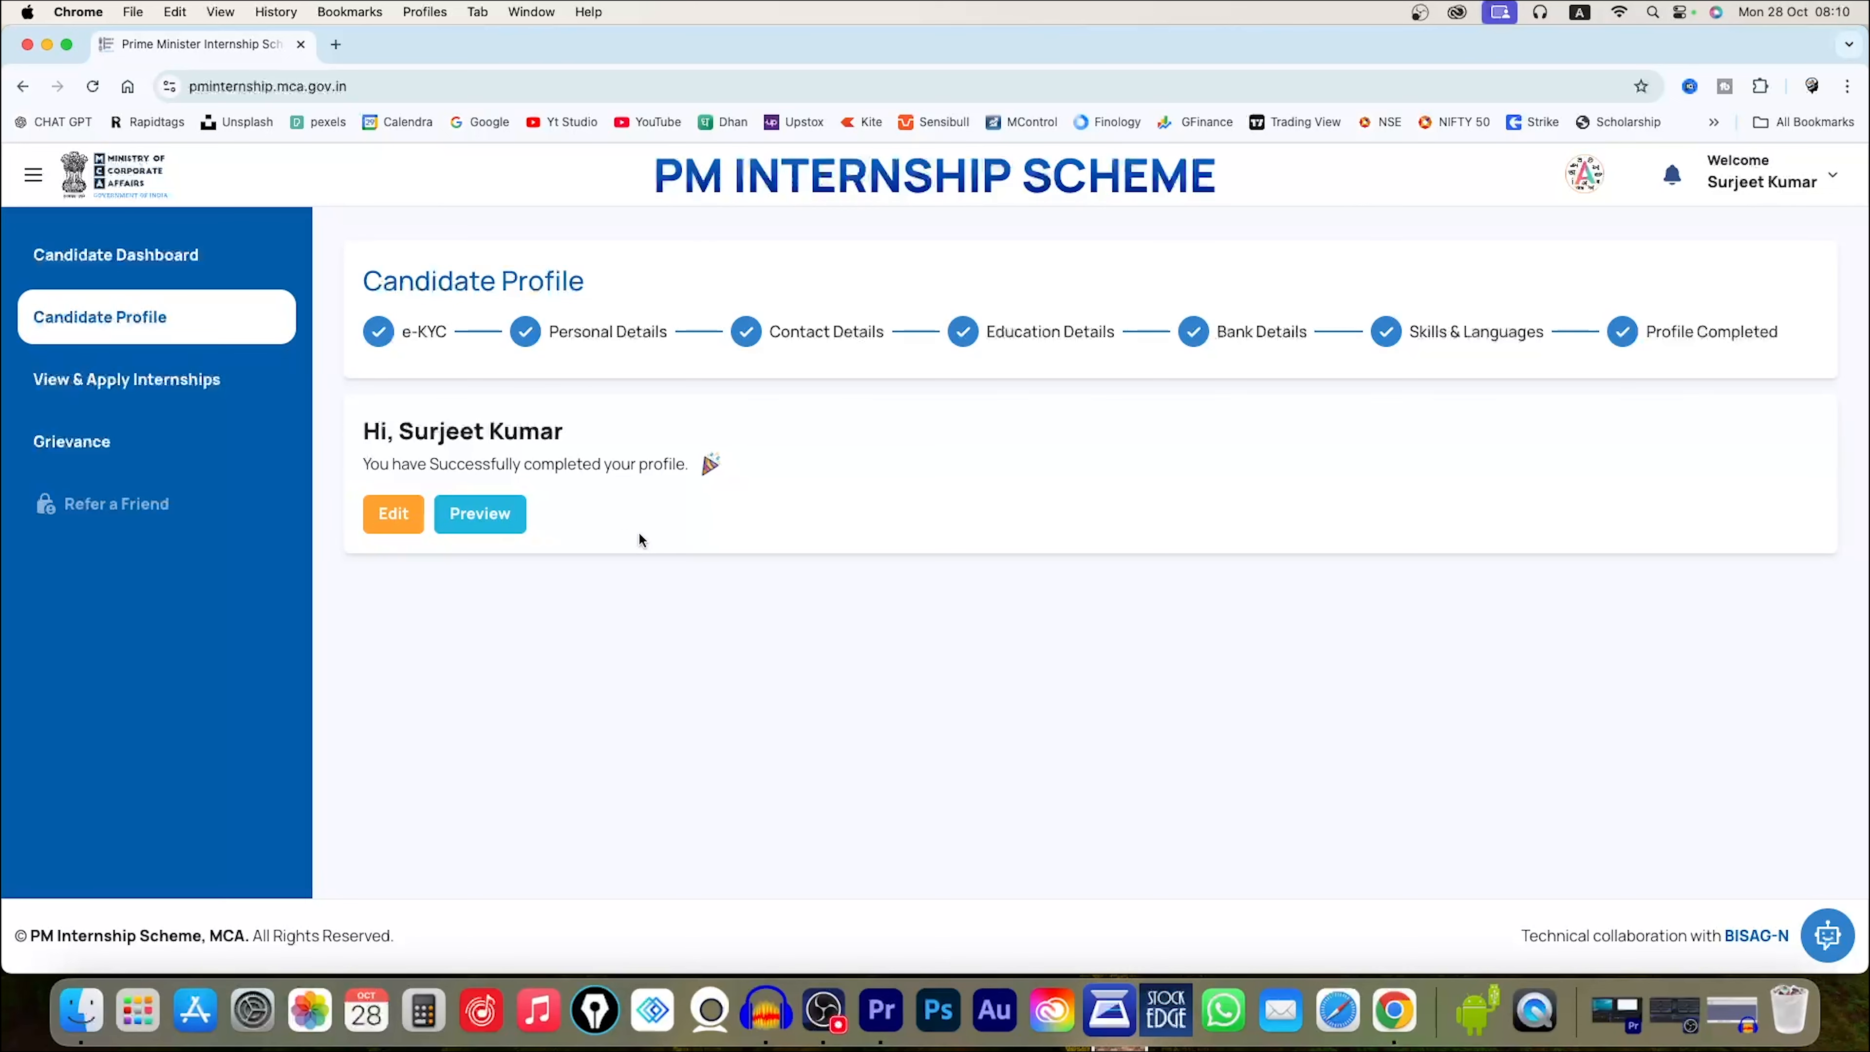
left_click(114, 276)
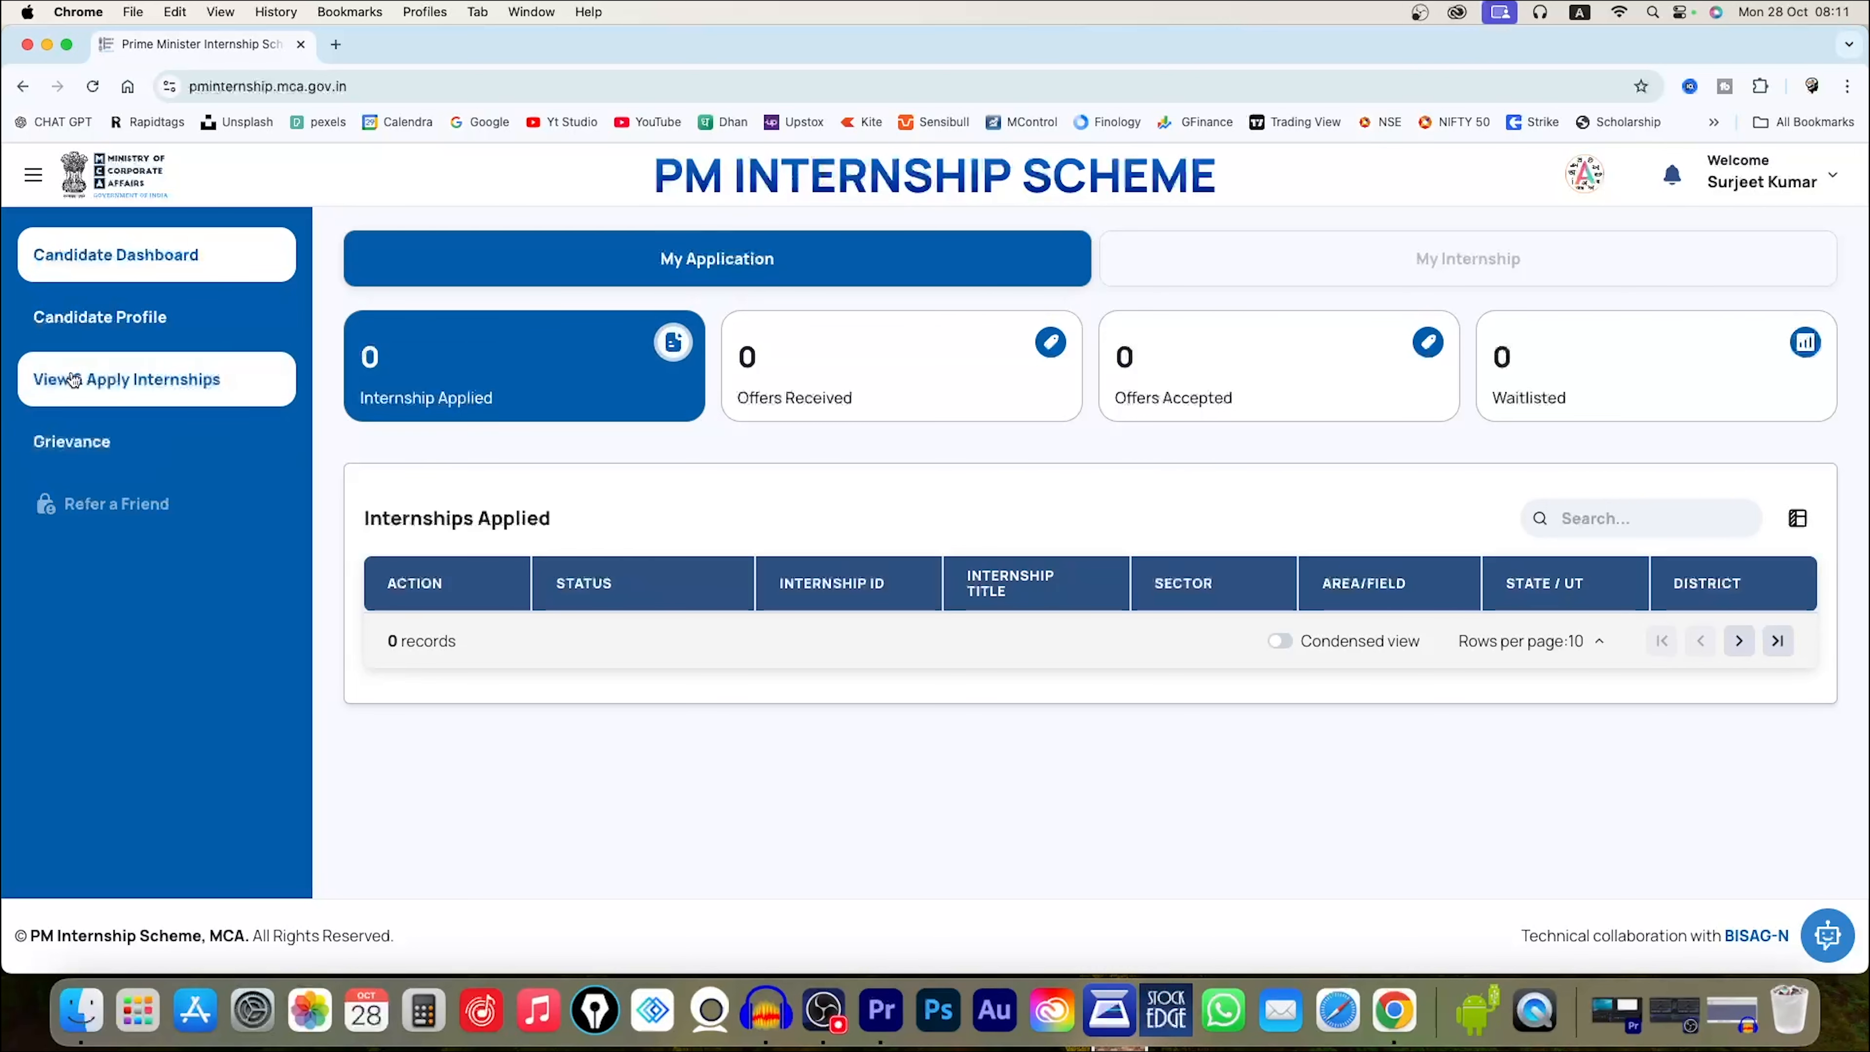
left_click(129, 395)
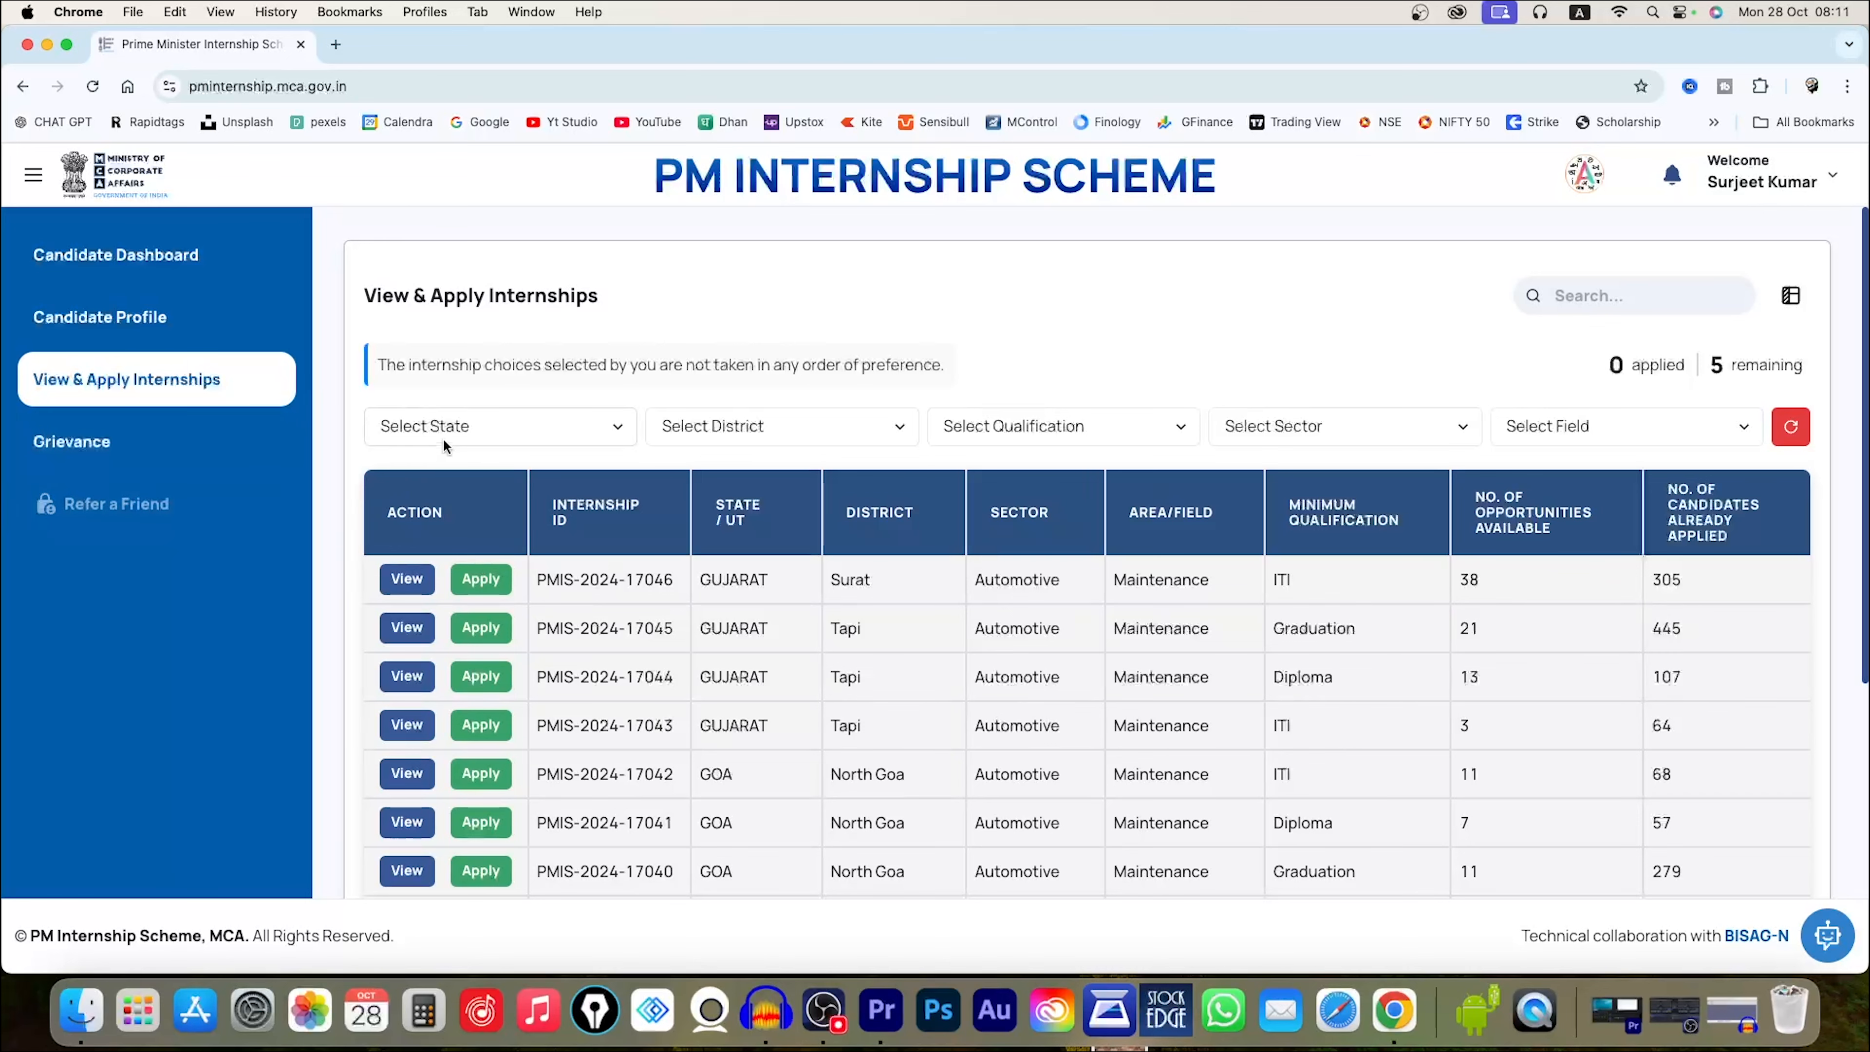
Filter internships to state UTTAR PRADESH and district Shahjahanpur.
left_click(483, 425)
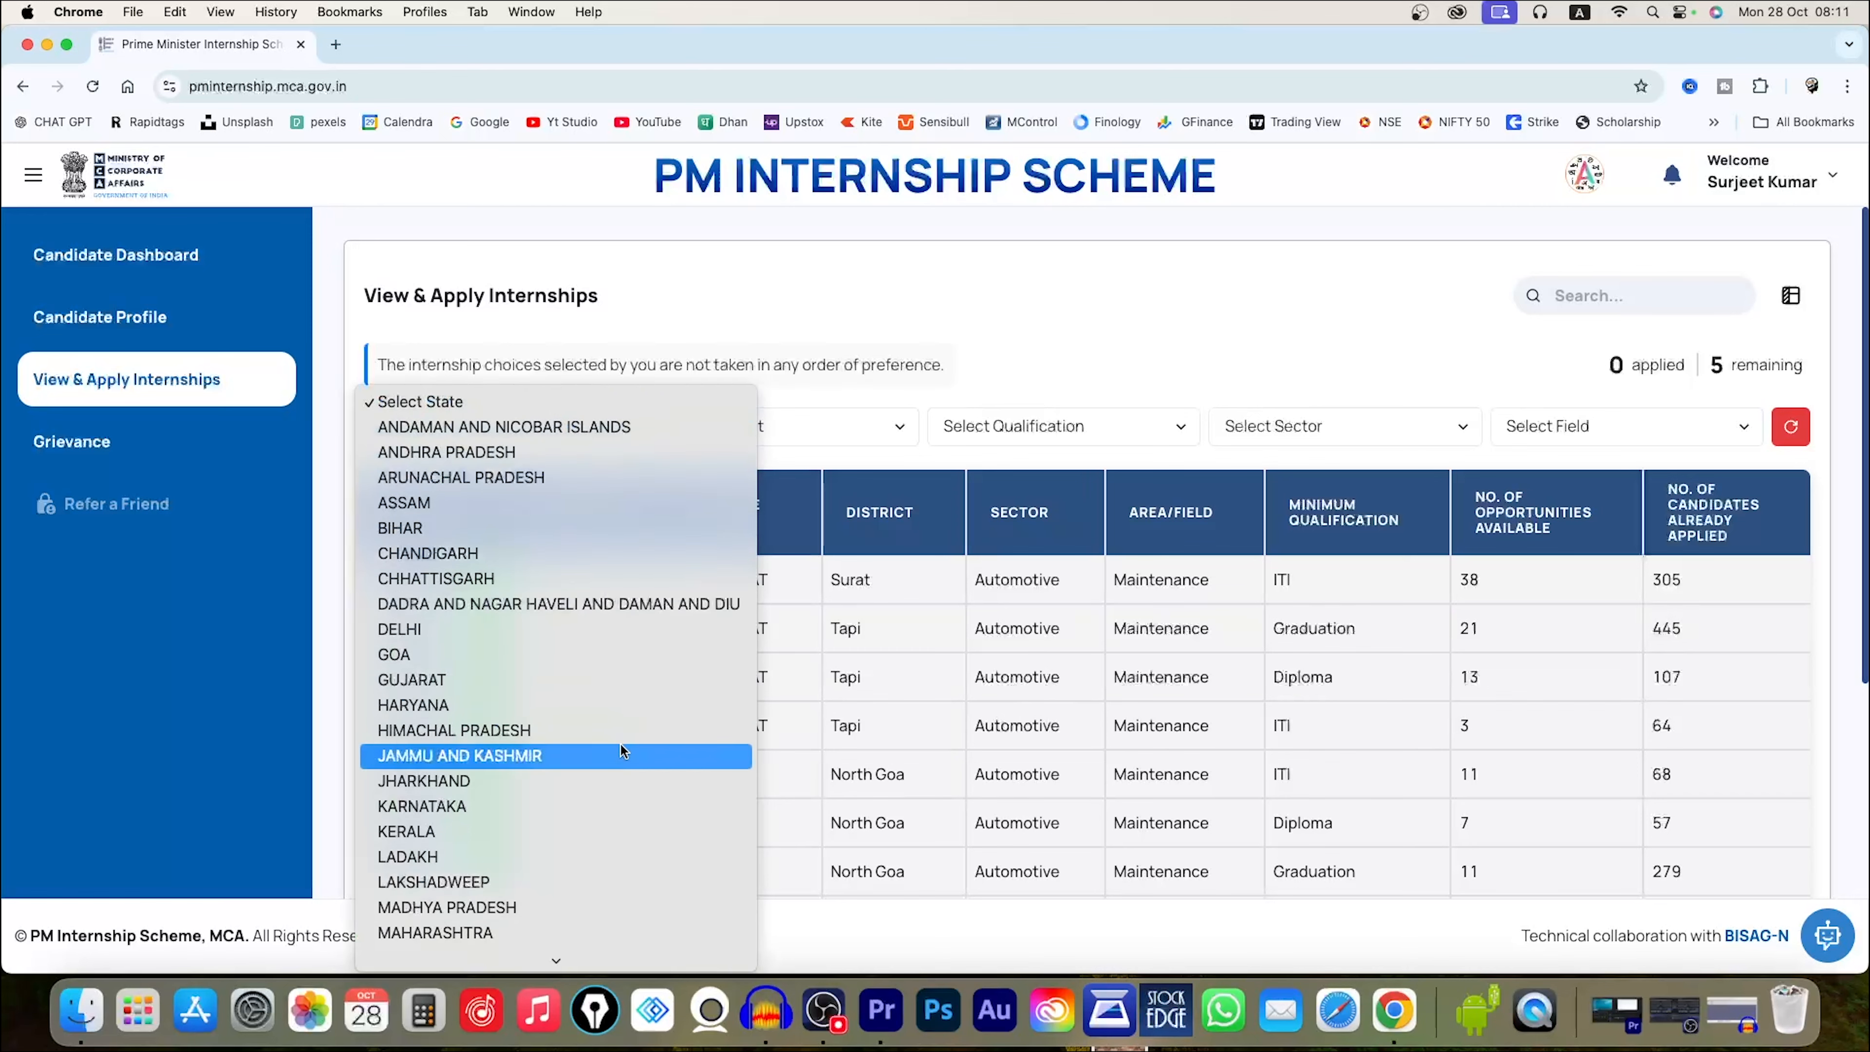
scroll(619, 743, "down", 5)
left_click(519, 927)
left_click(830, 430)
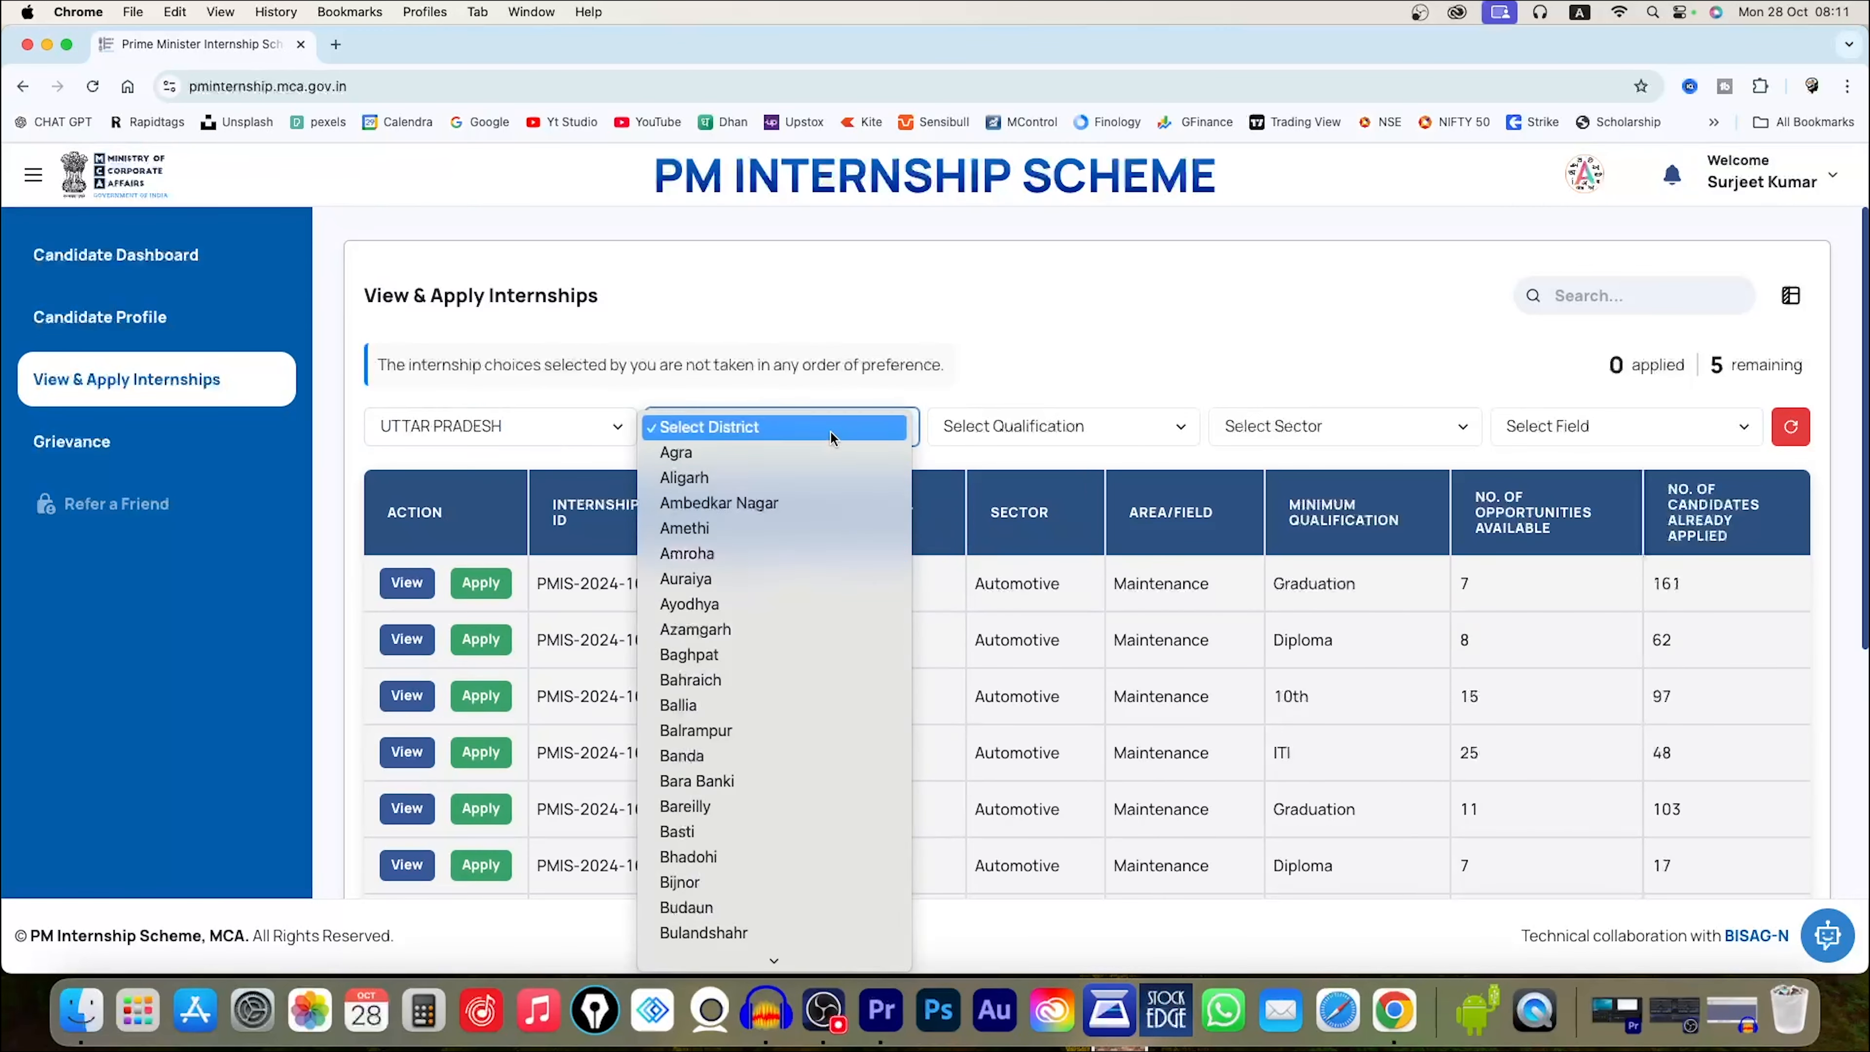
scroll(811, 712, "down", 10)
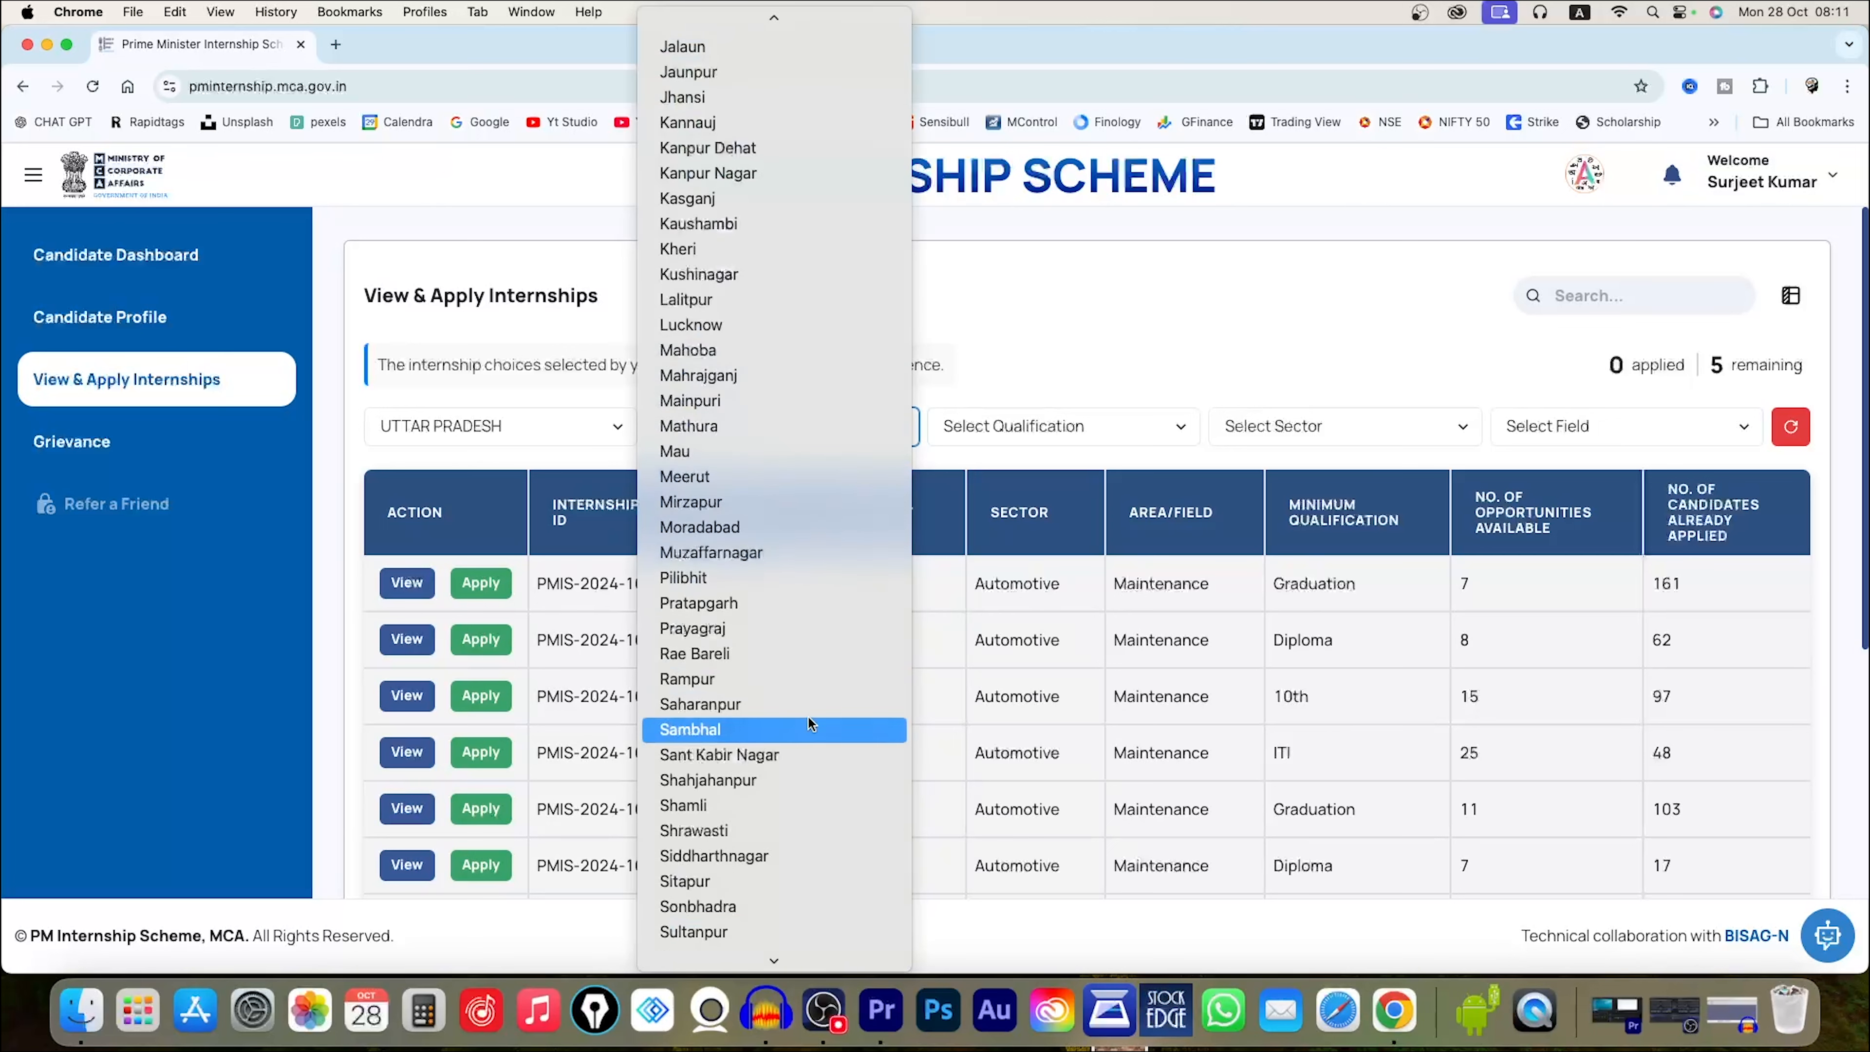
left_click(791, 787)
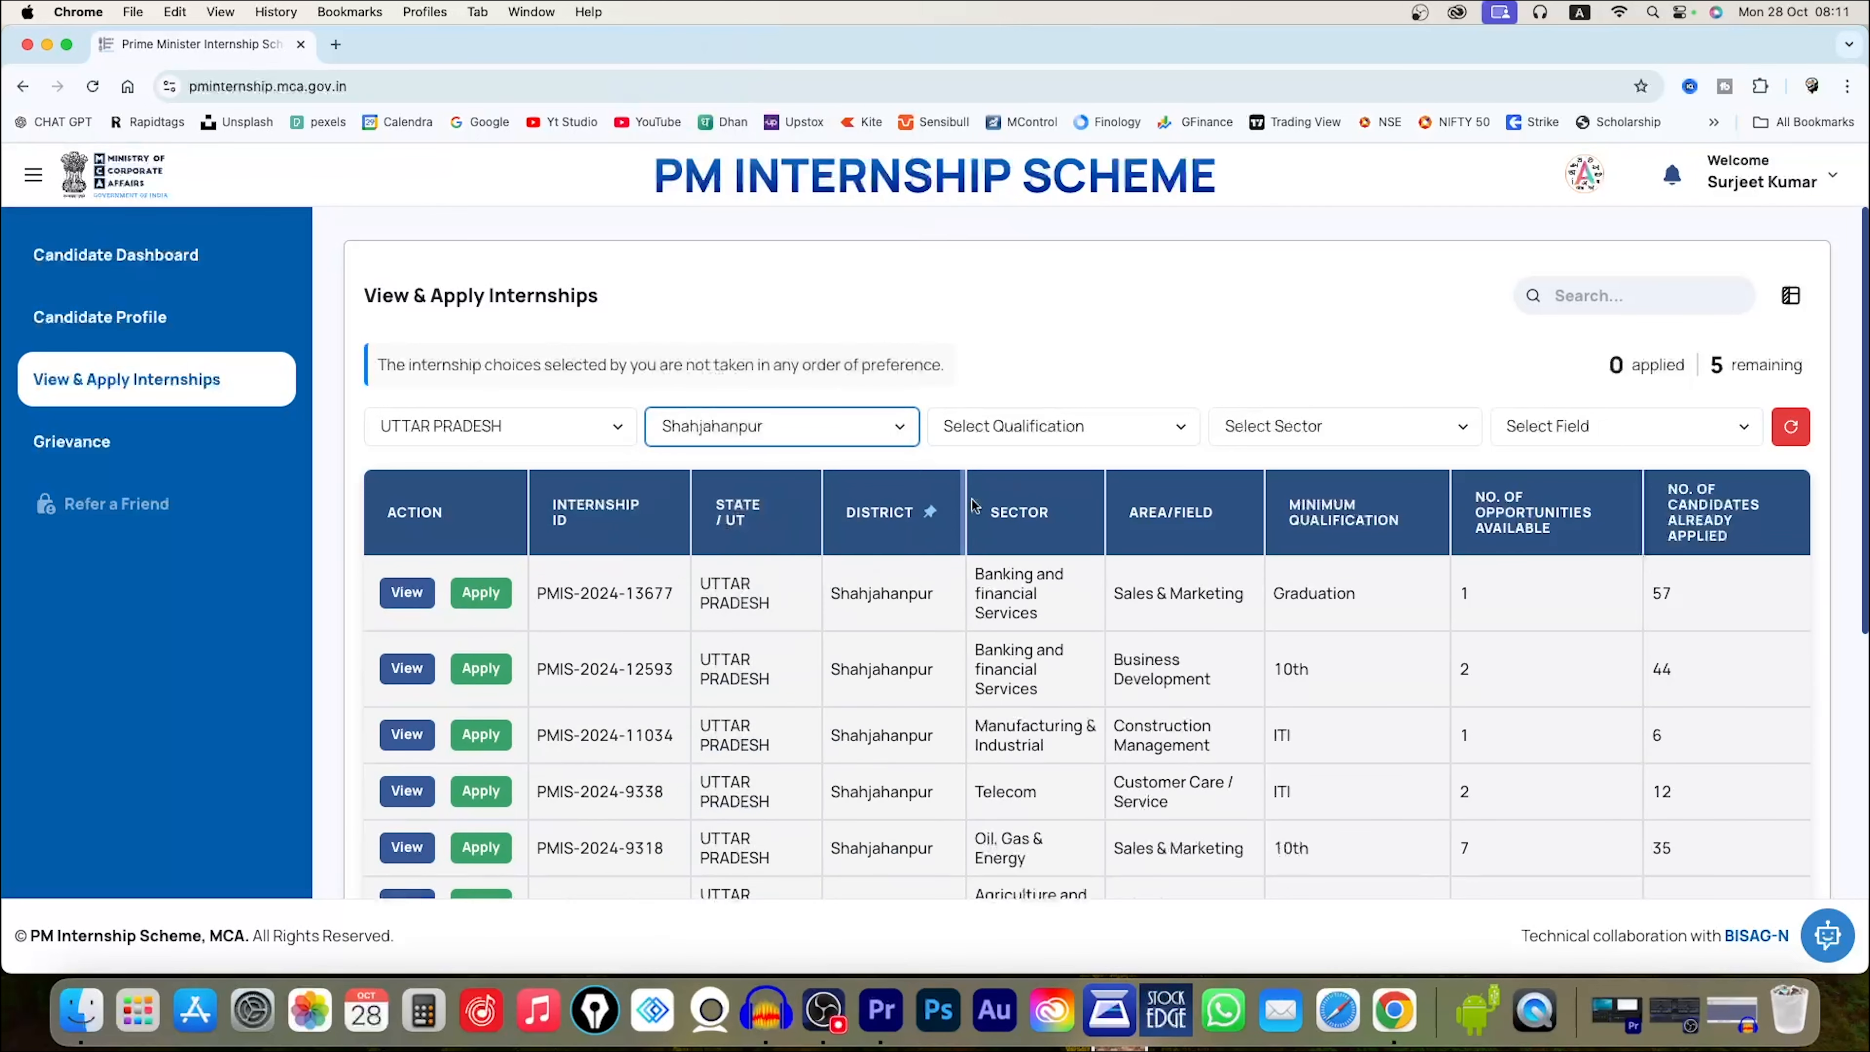
Set the qualification filter to 12th, after trying Graduation and 10th.
left_click(1030, 428)
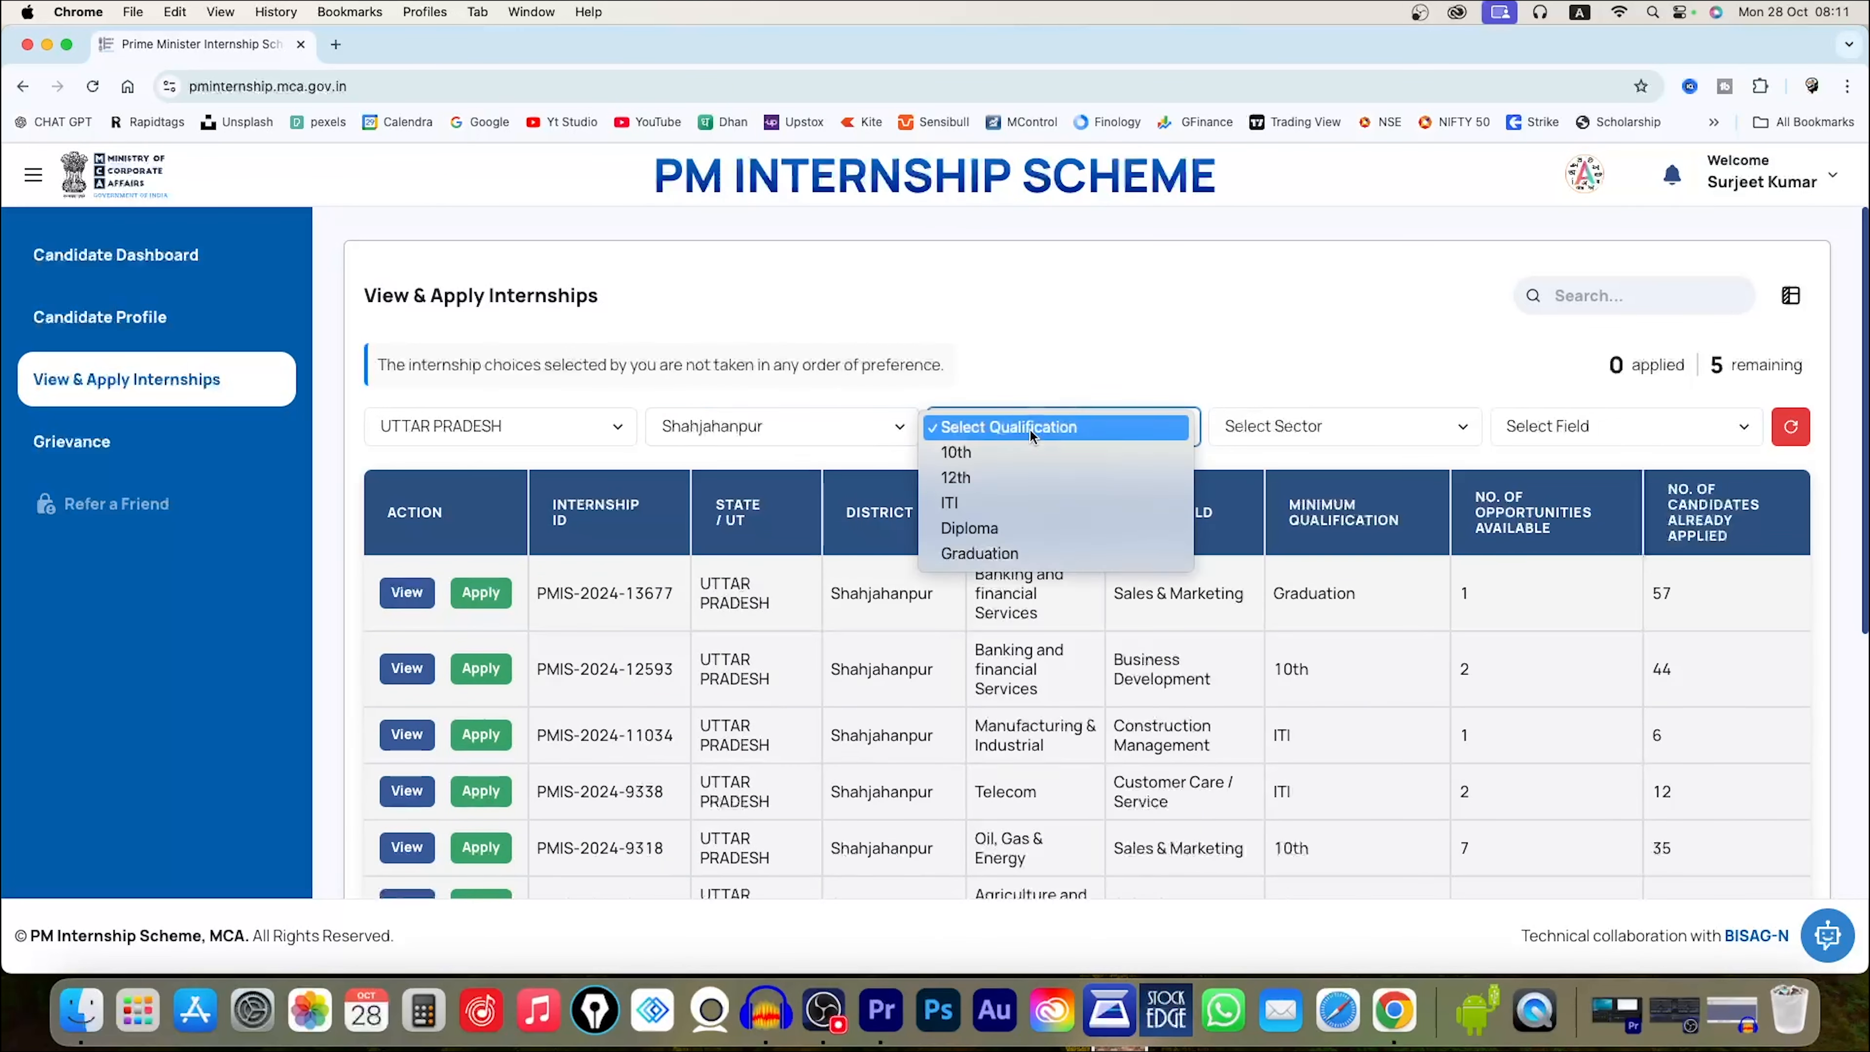
left_click(1006, 480)
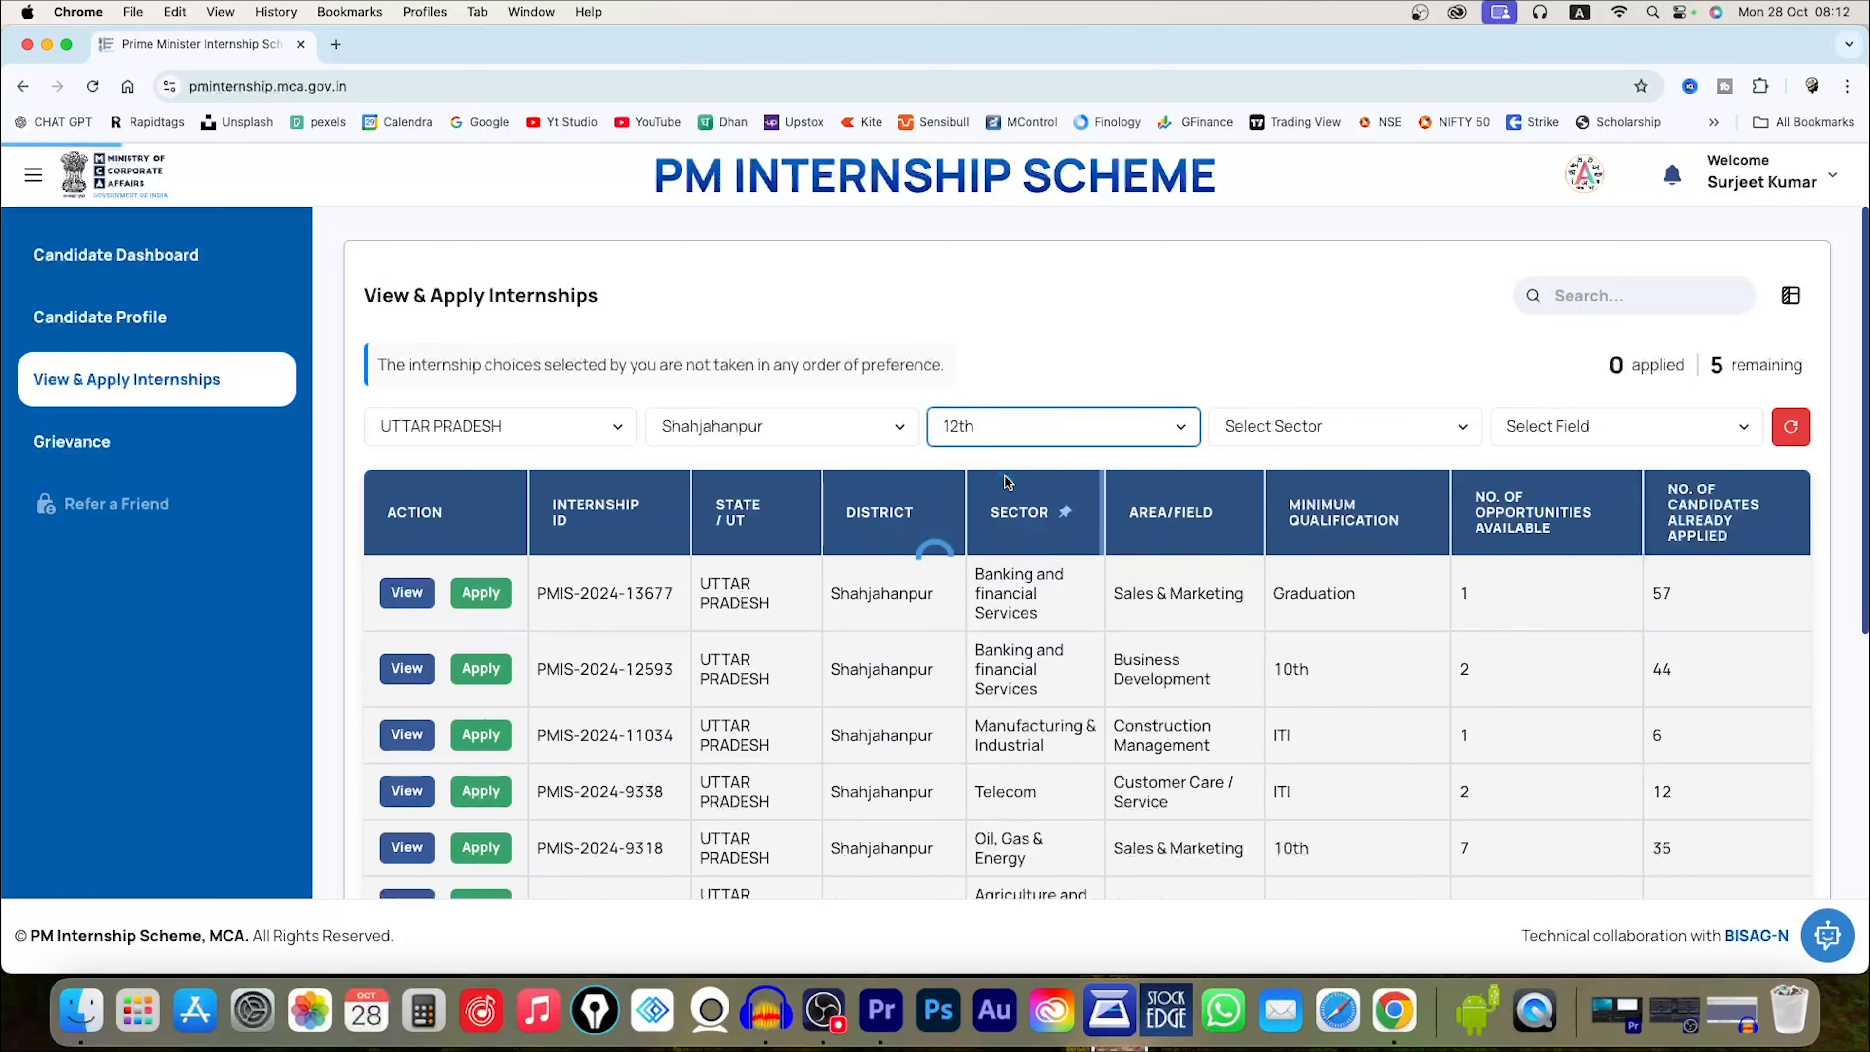
left_click(1031, 430)
left_click(1020, 507)
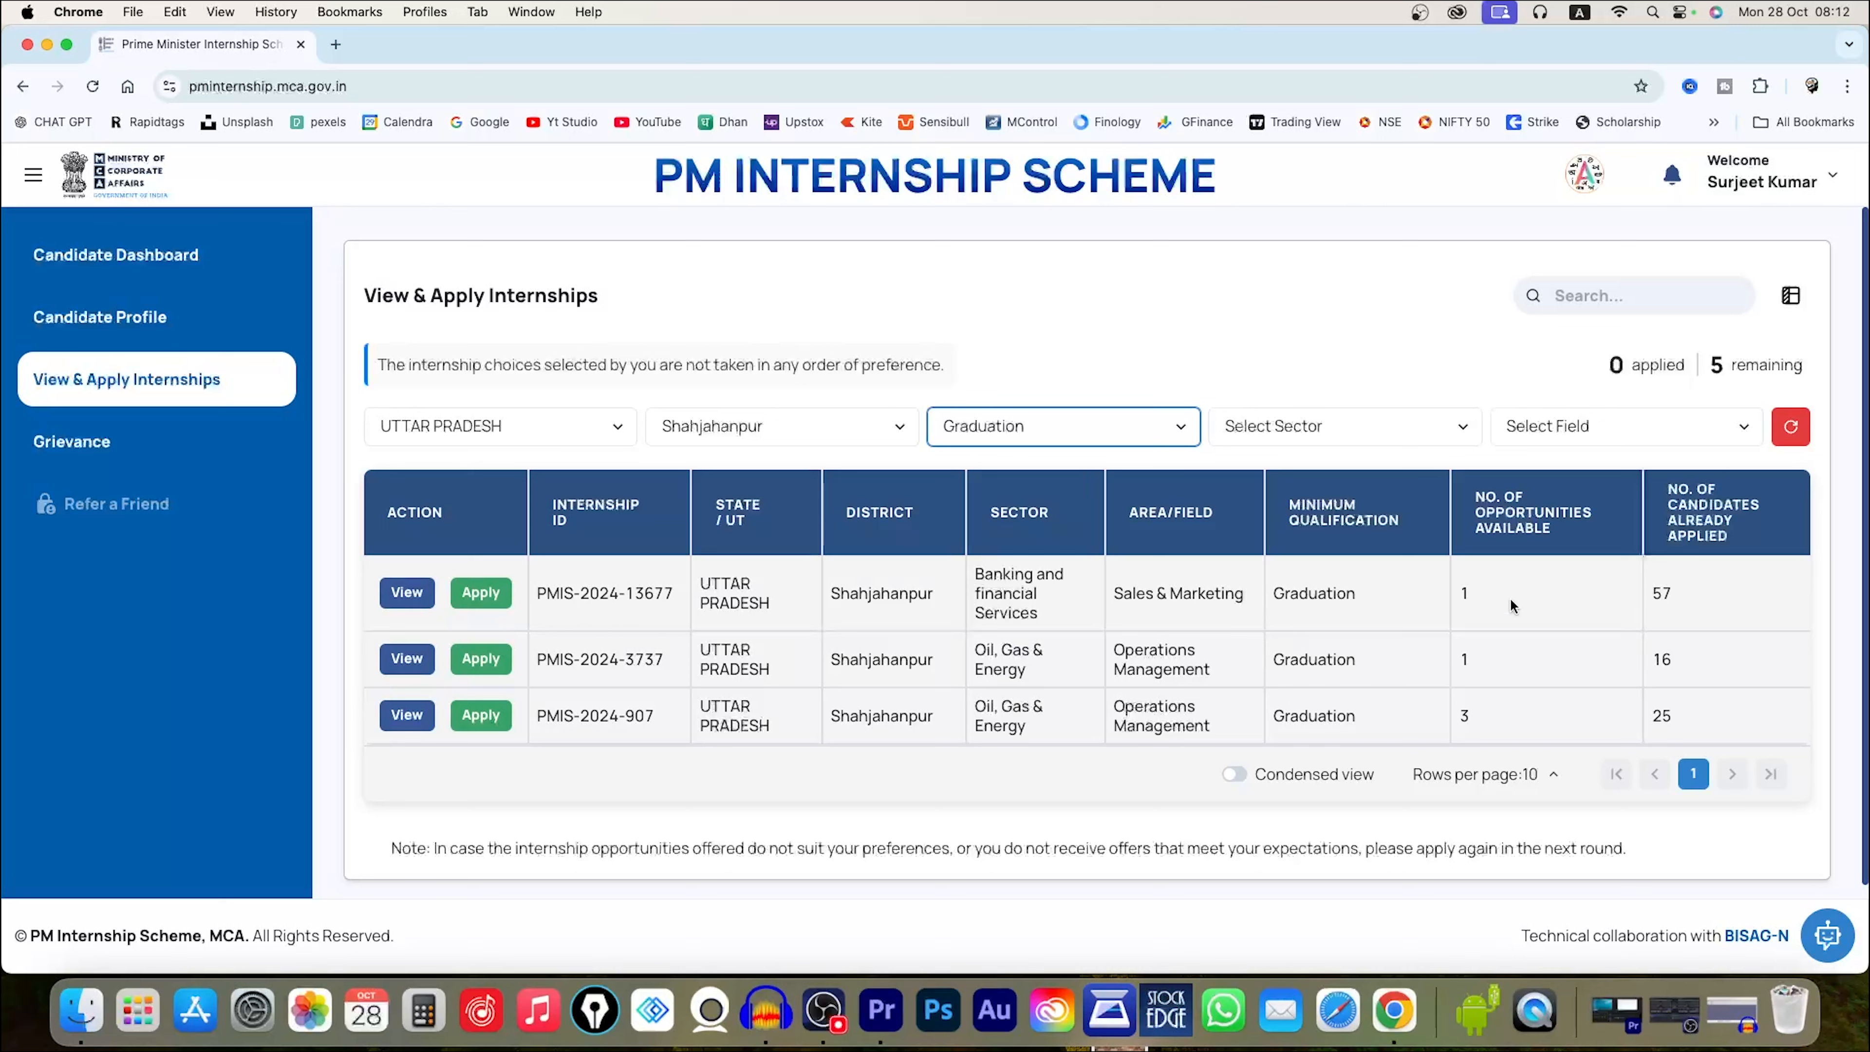
double_click(1660, 594)
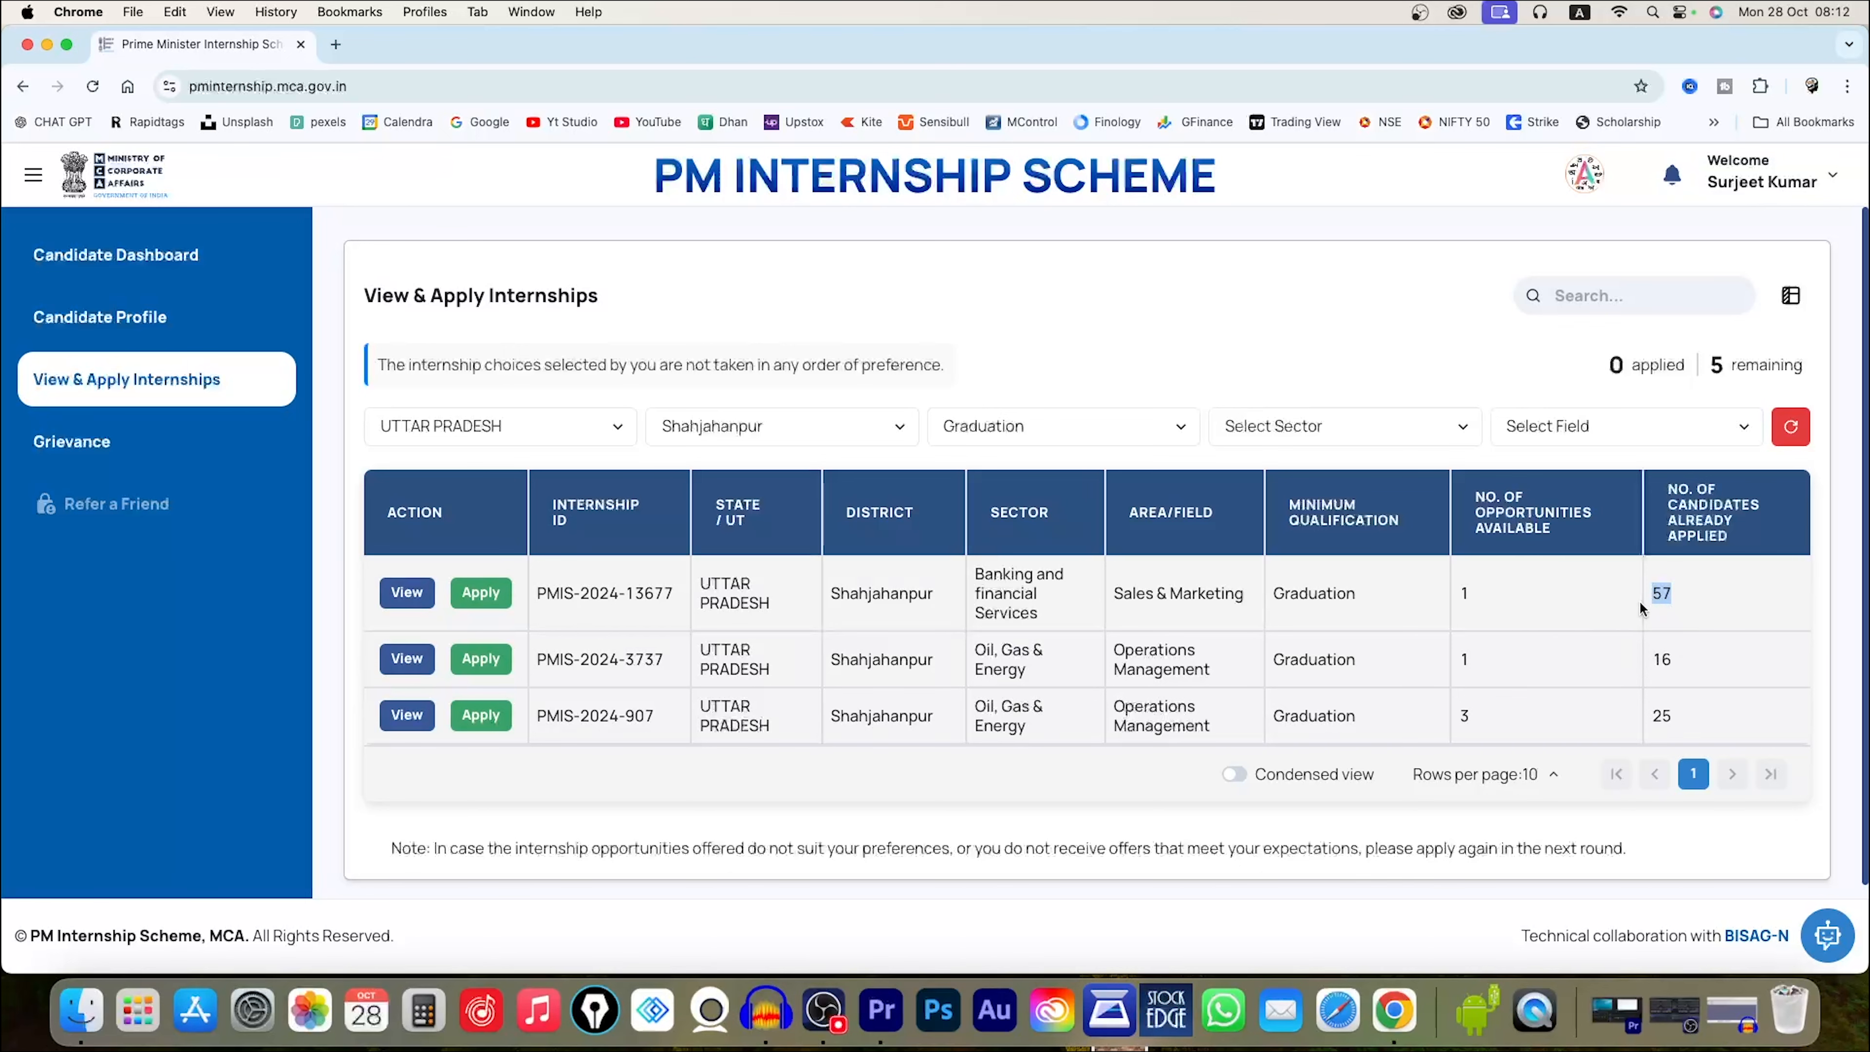
left_click(1069, 429)
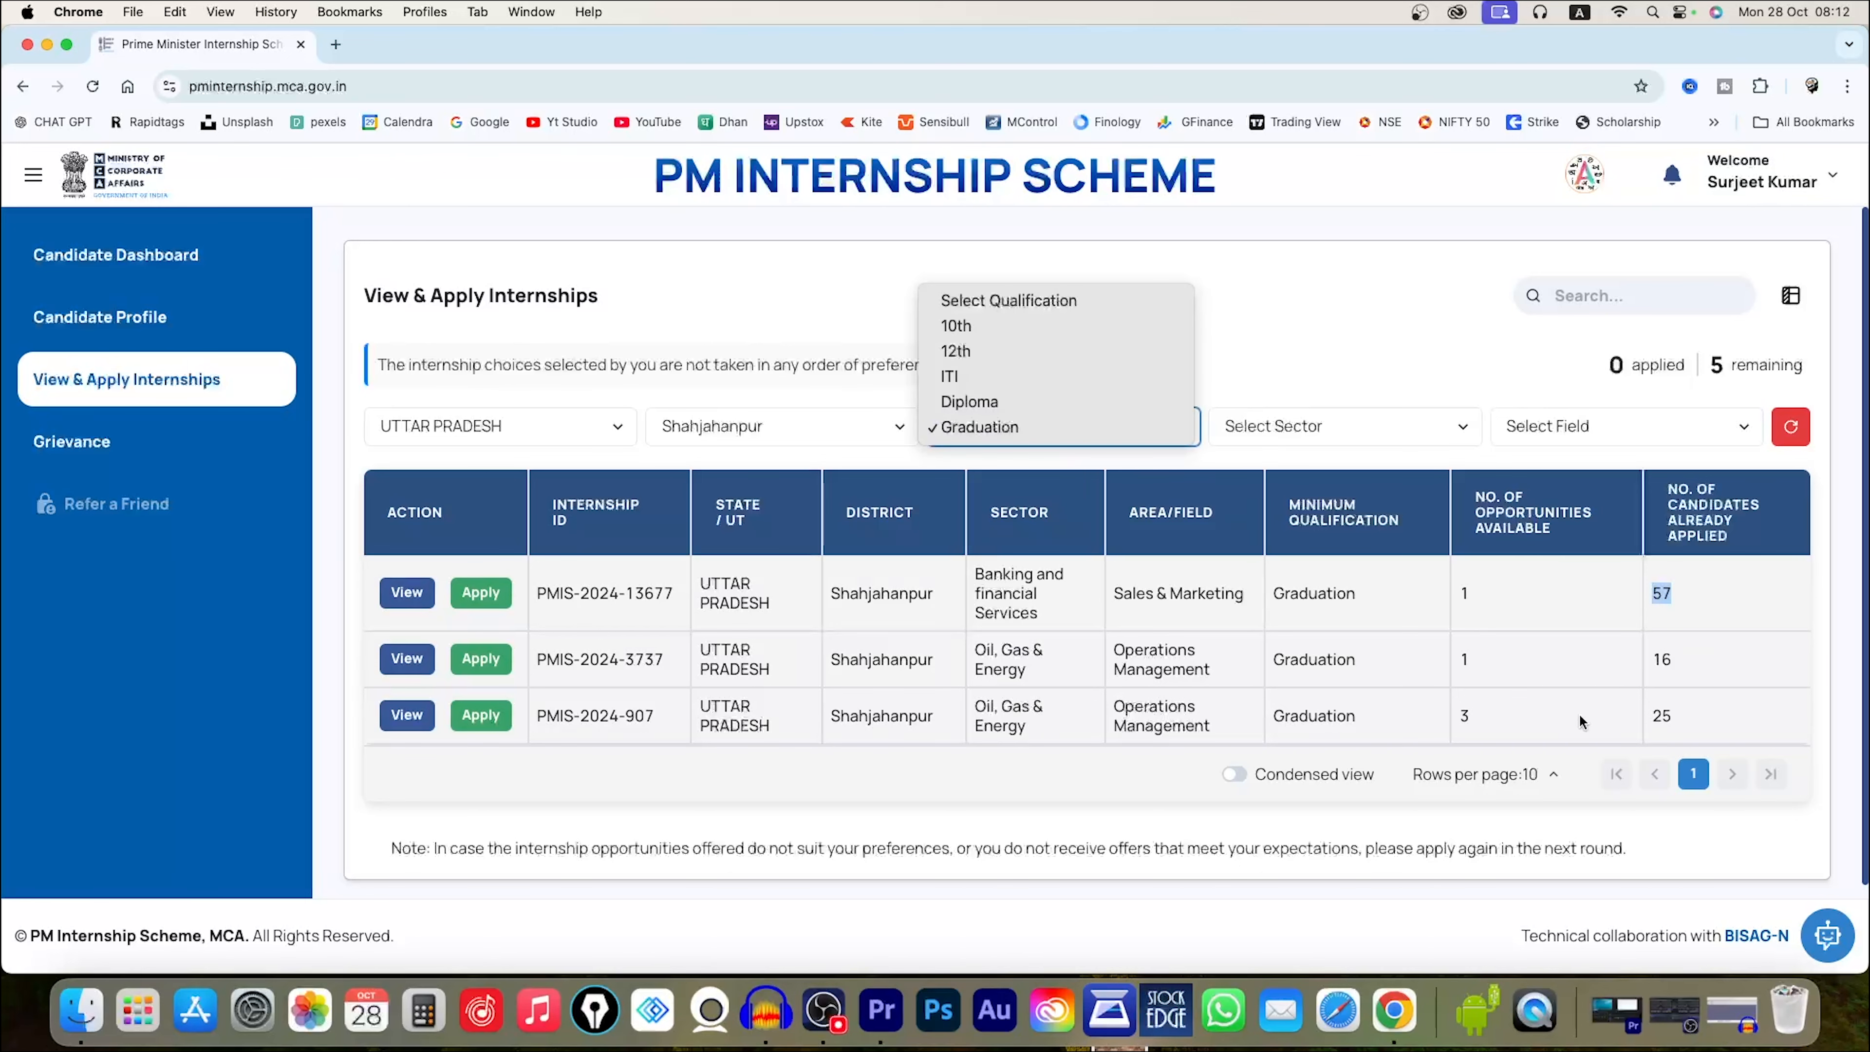
left_click(994, 351)
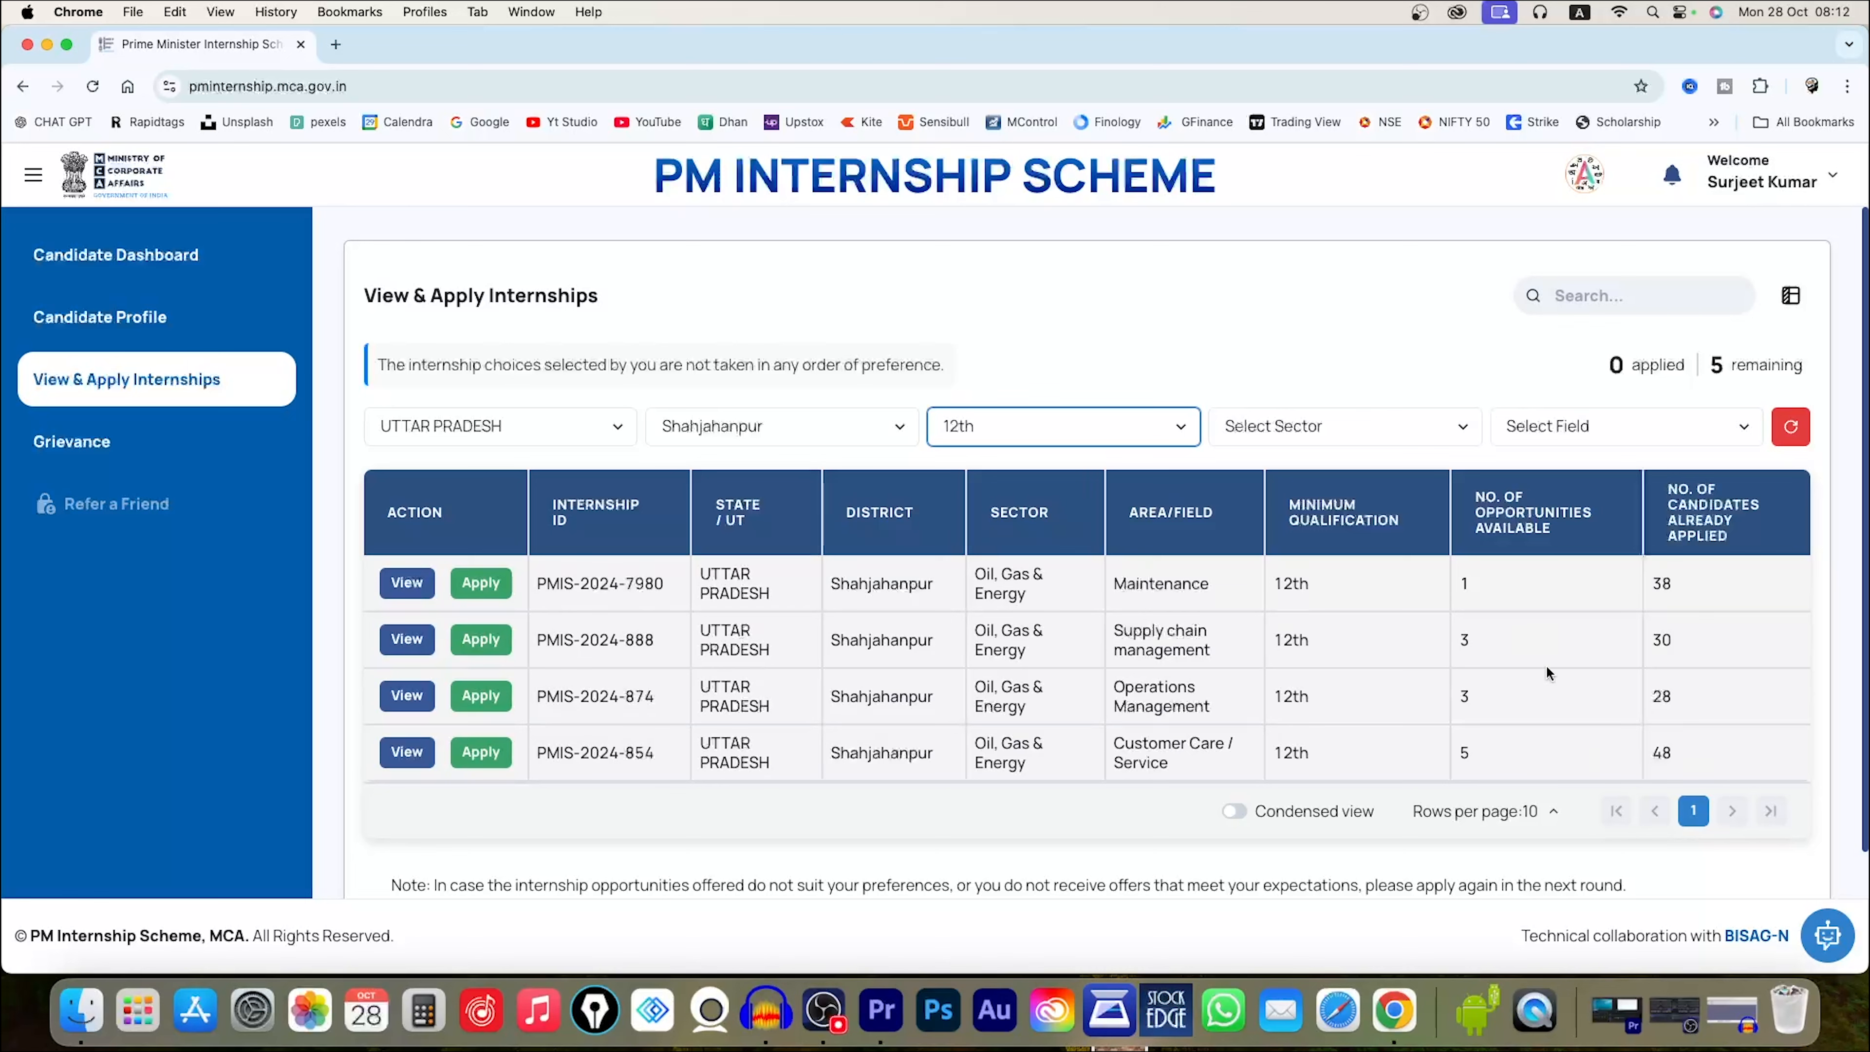
left_click(1045, 415)
left_click(1014, 392)
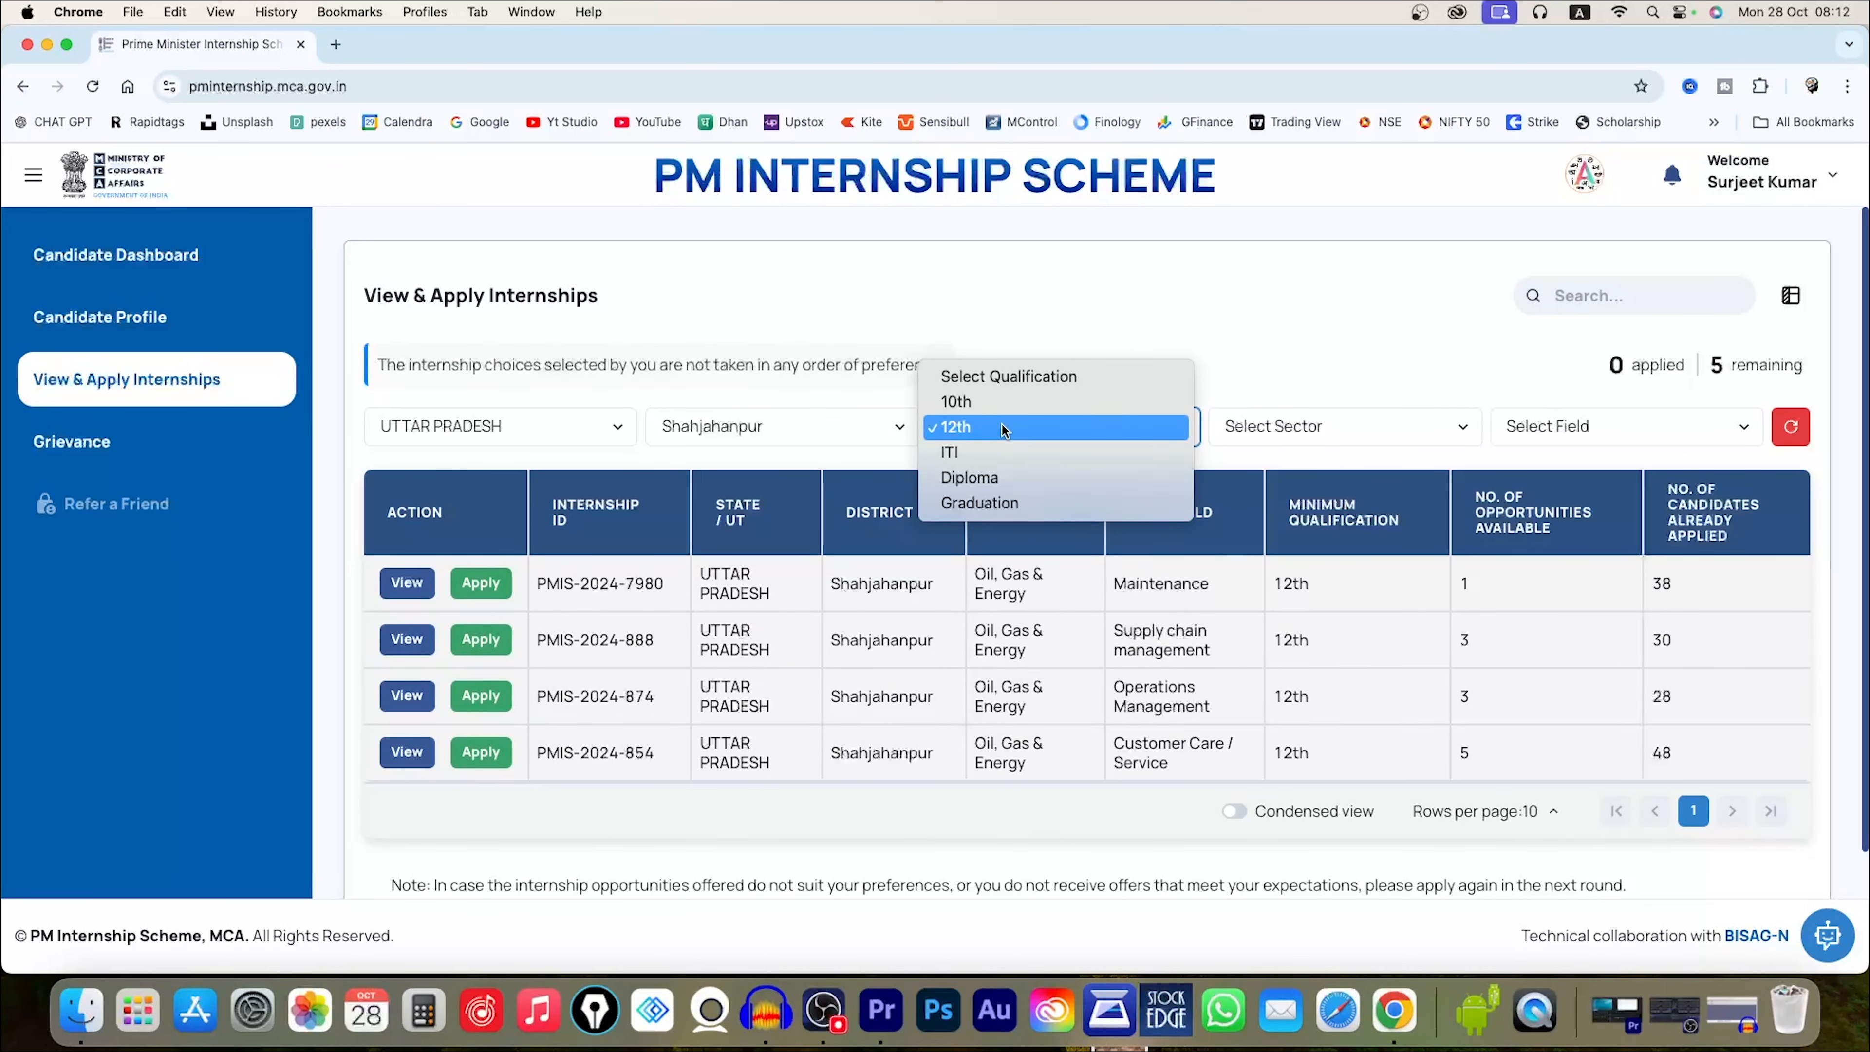
left_click(1003, 426)
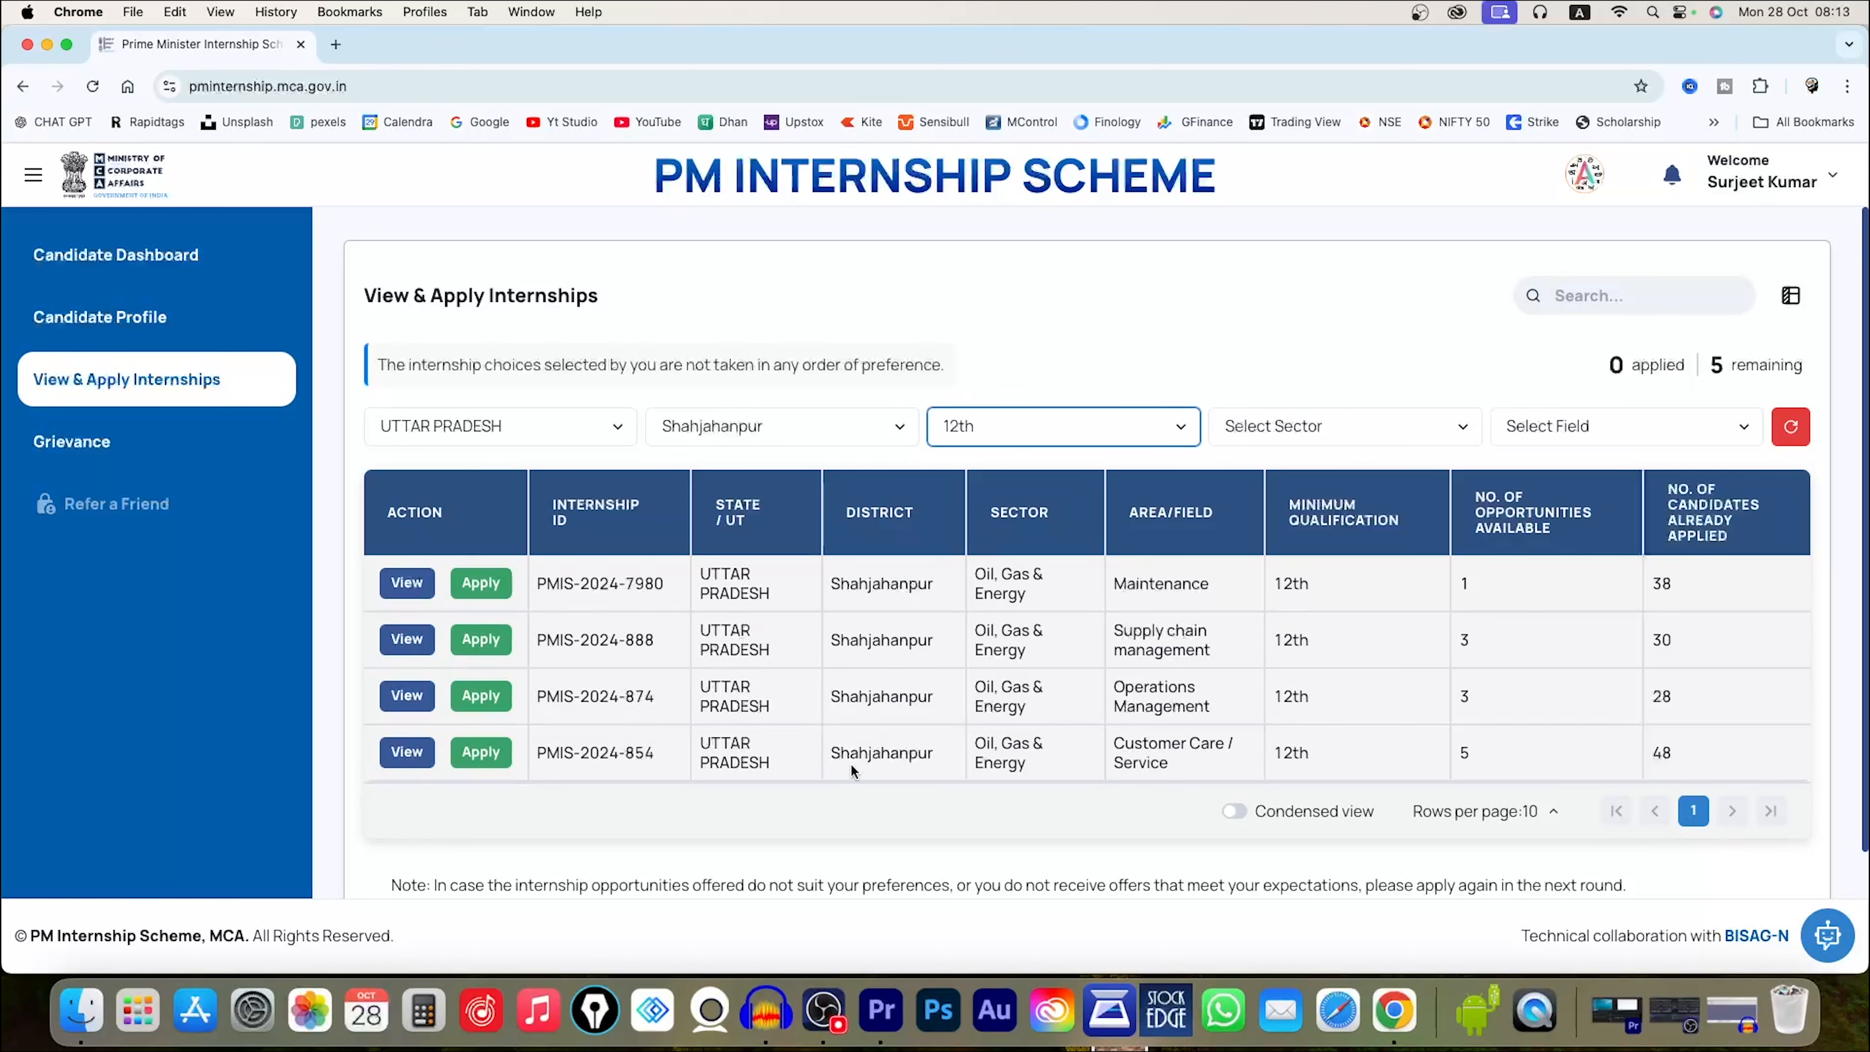
Apply for PMIS-2024-854, confirm, and review then hide the introduction's model answer.
left_click(482, 755)
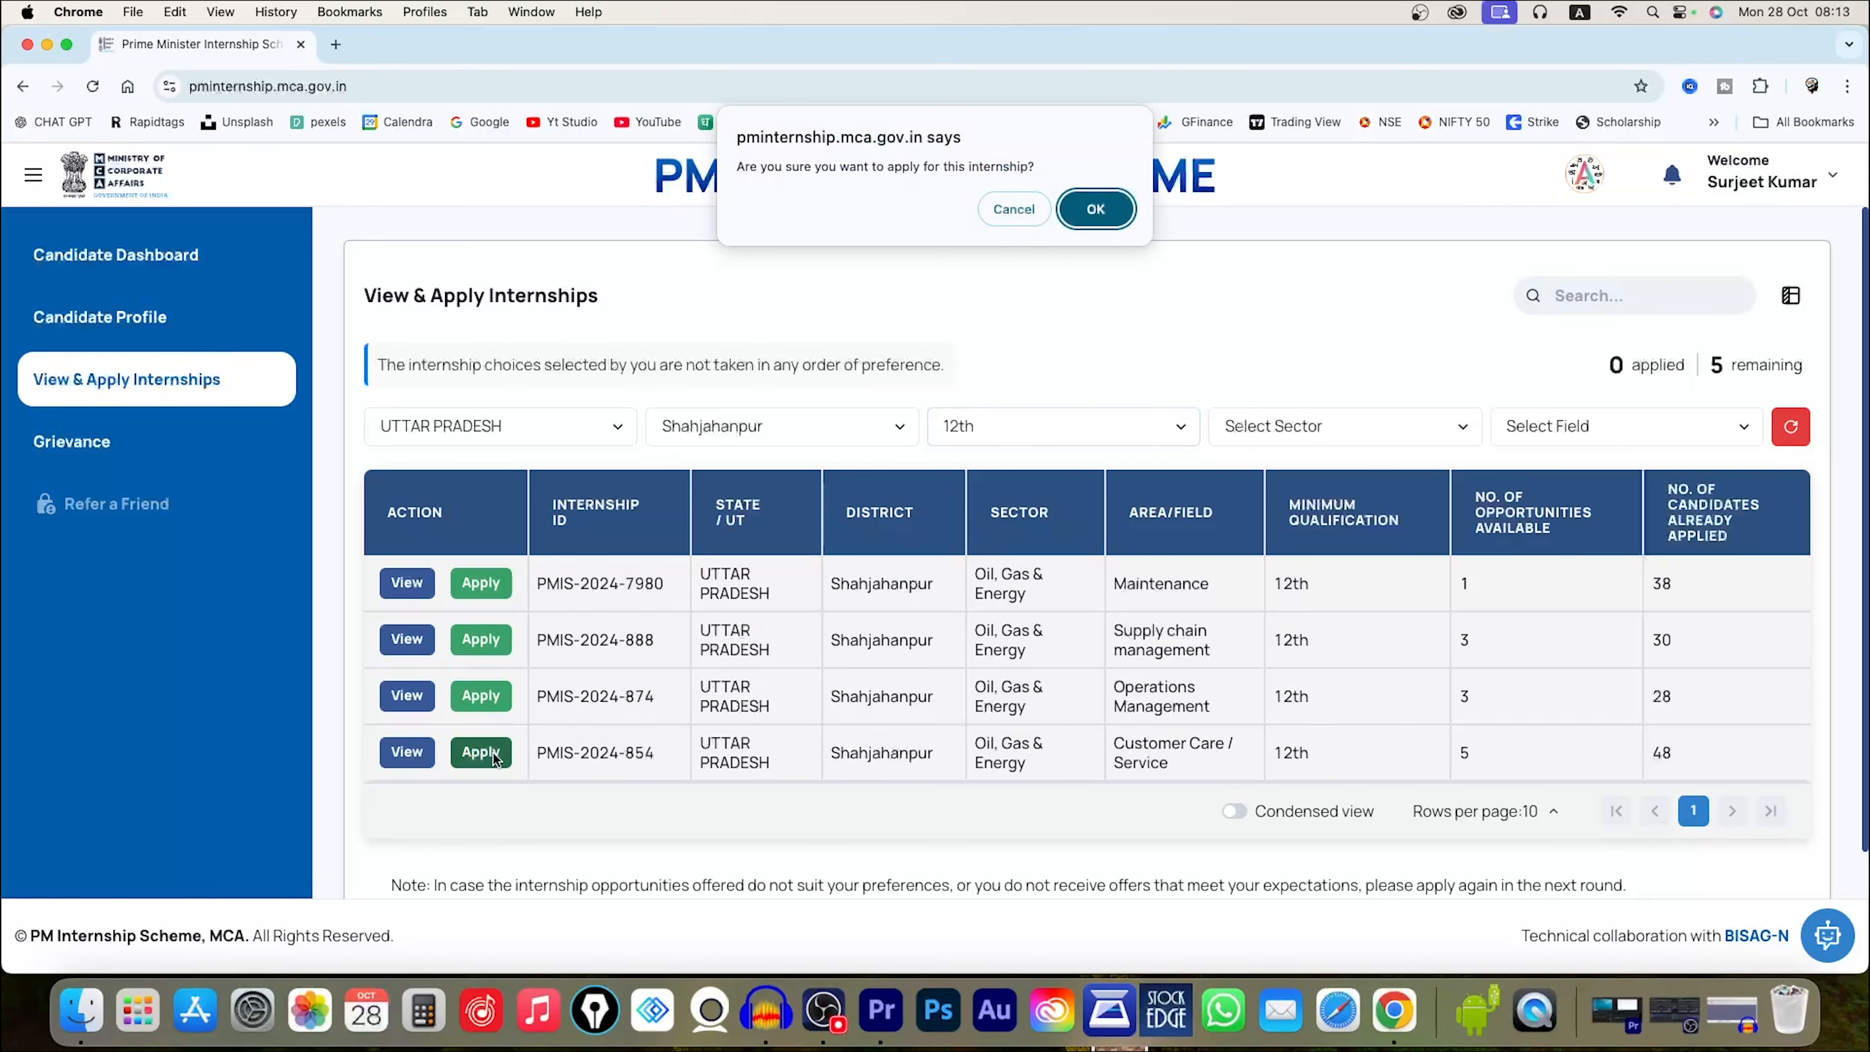
left_click(1098, 208)
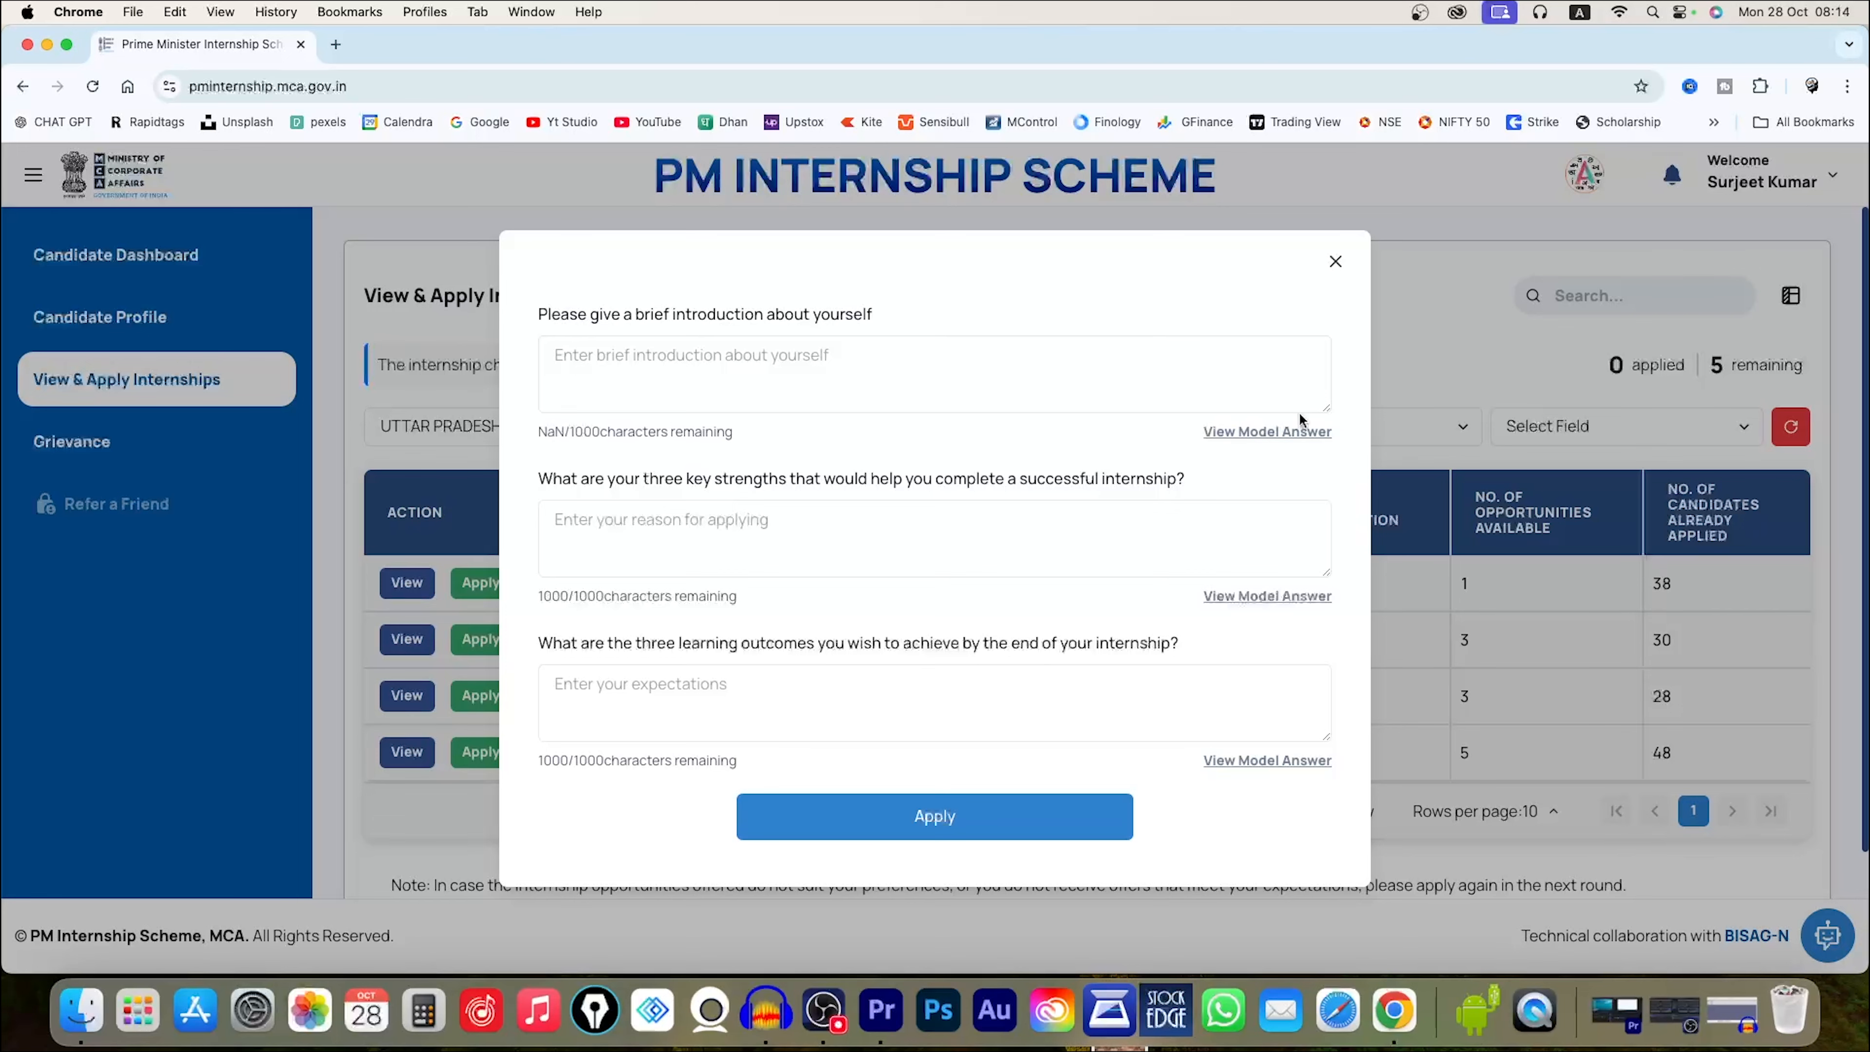
left_click(1282, 433)
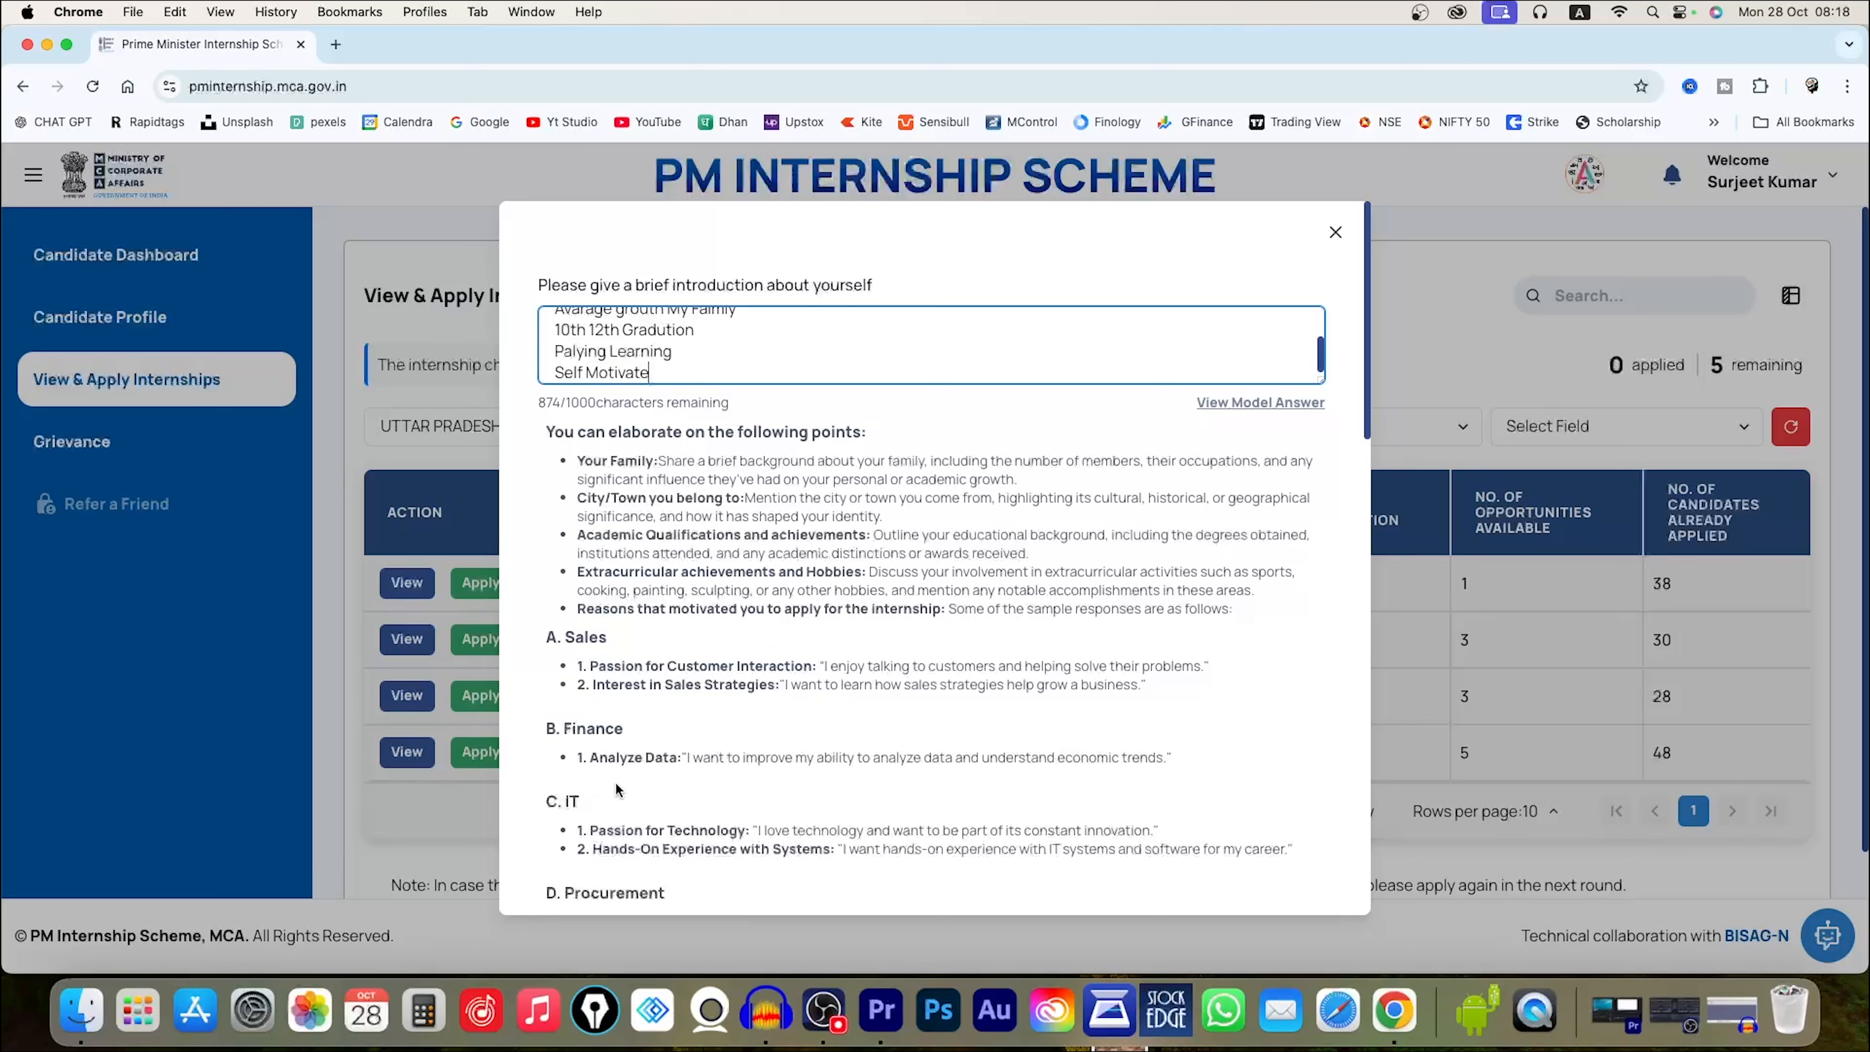
scroll(775, 605, "down", 10)
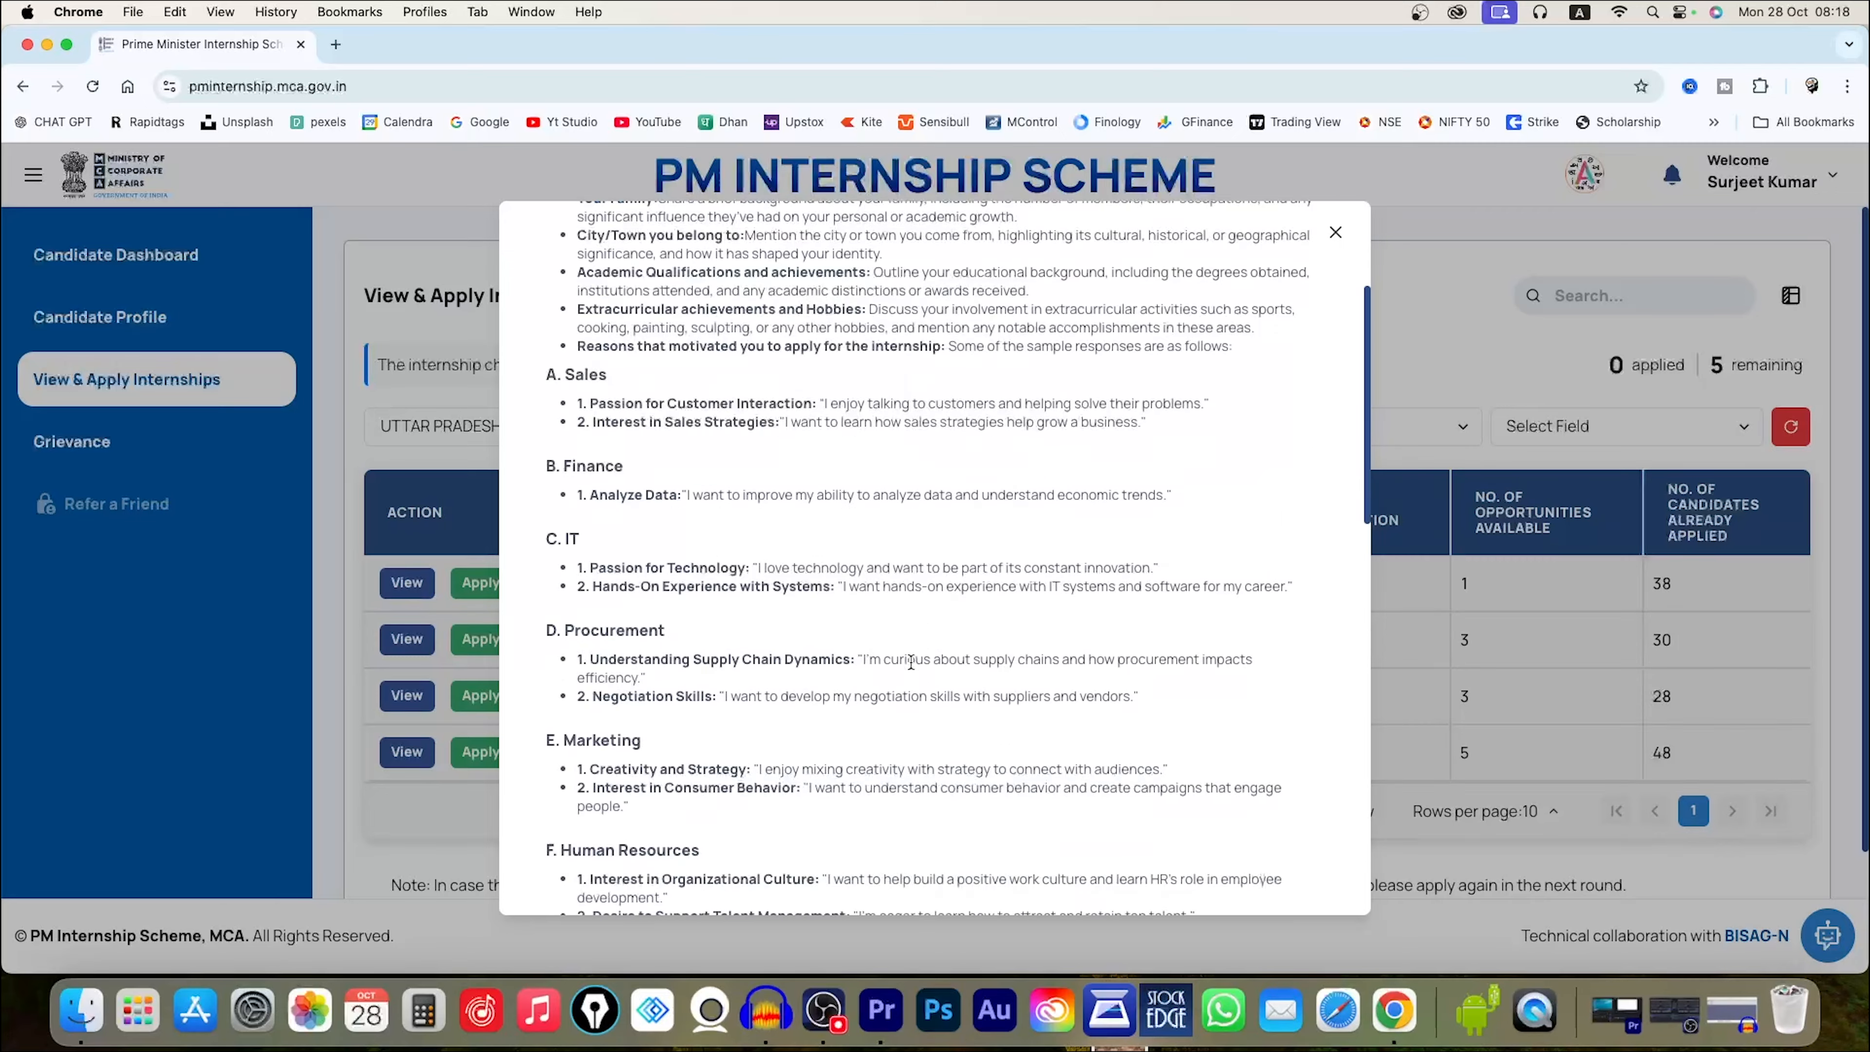
scroll(911, 661, "up", 3)
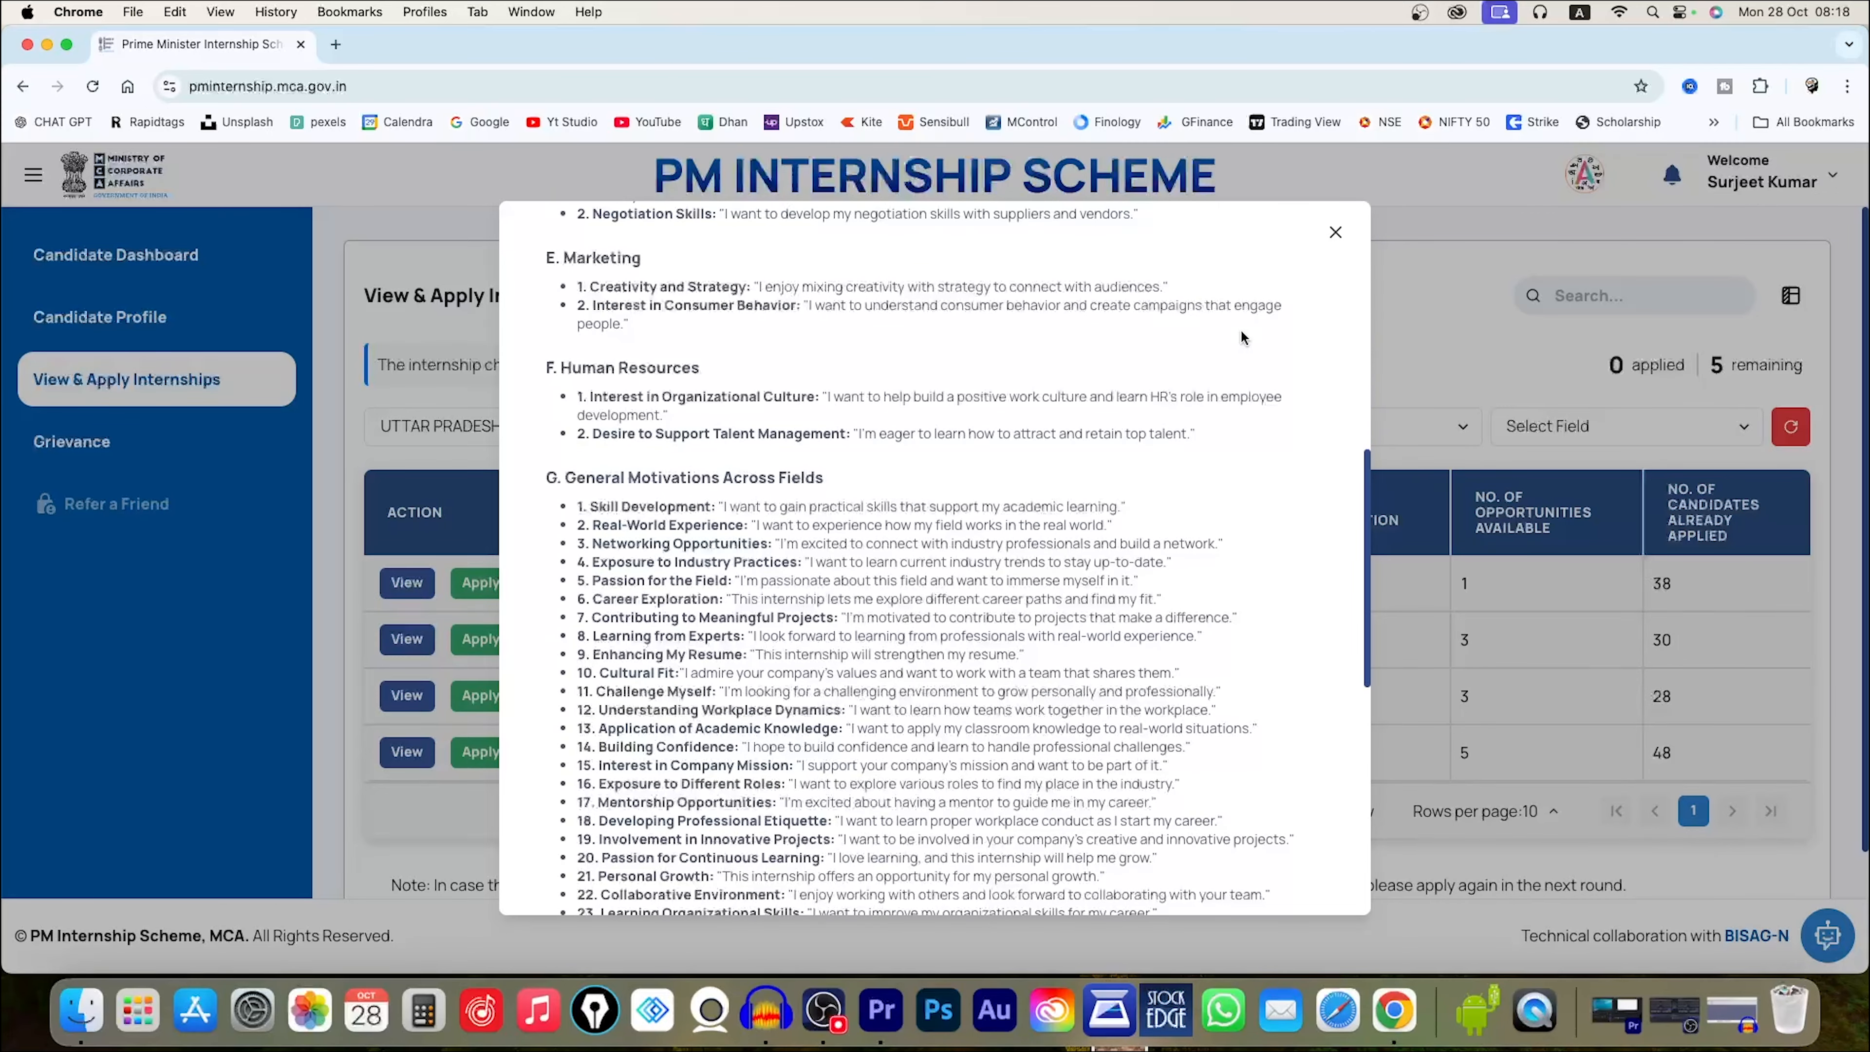
scroll(1124, 486, "up", 10)
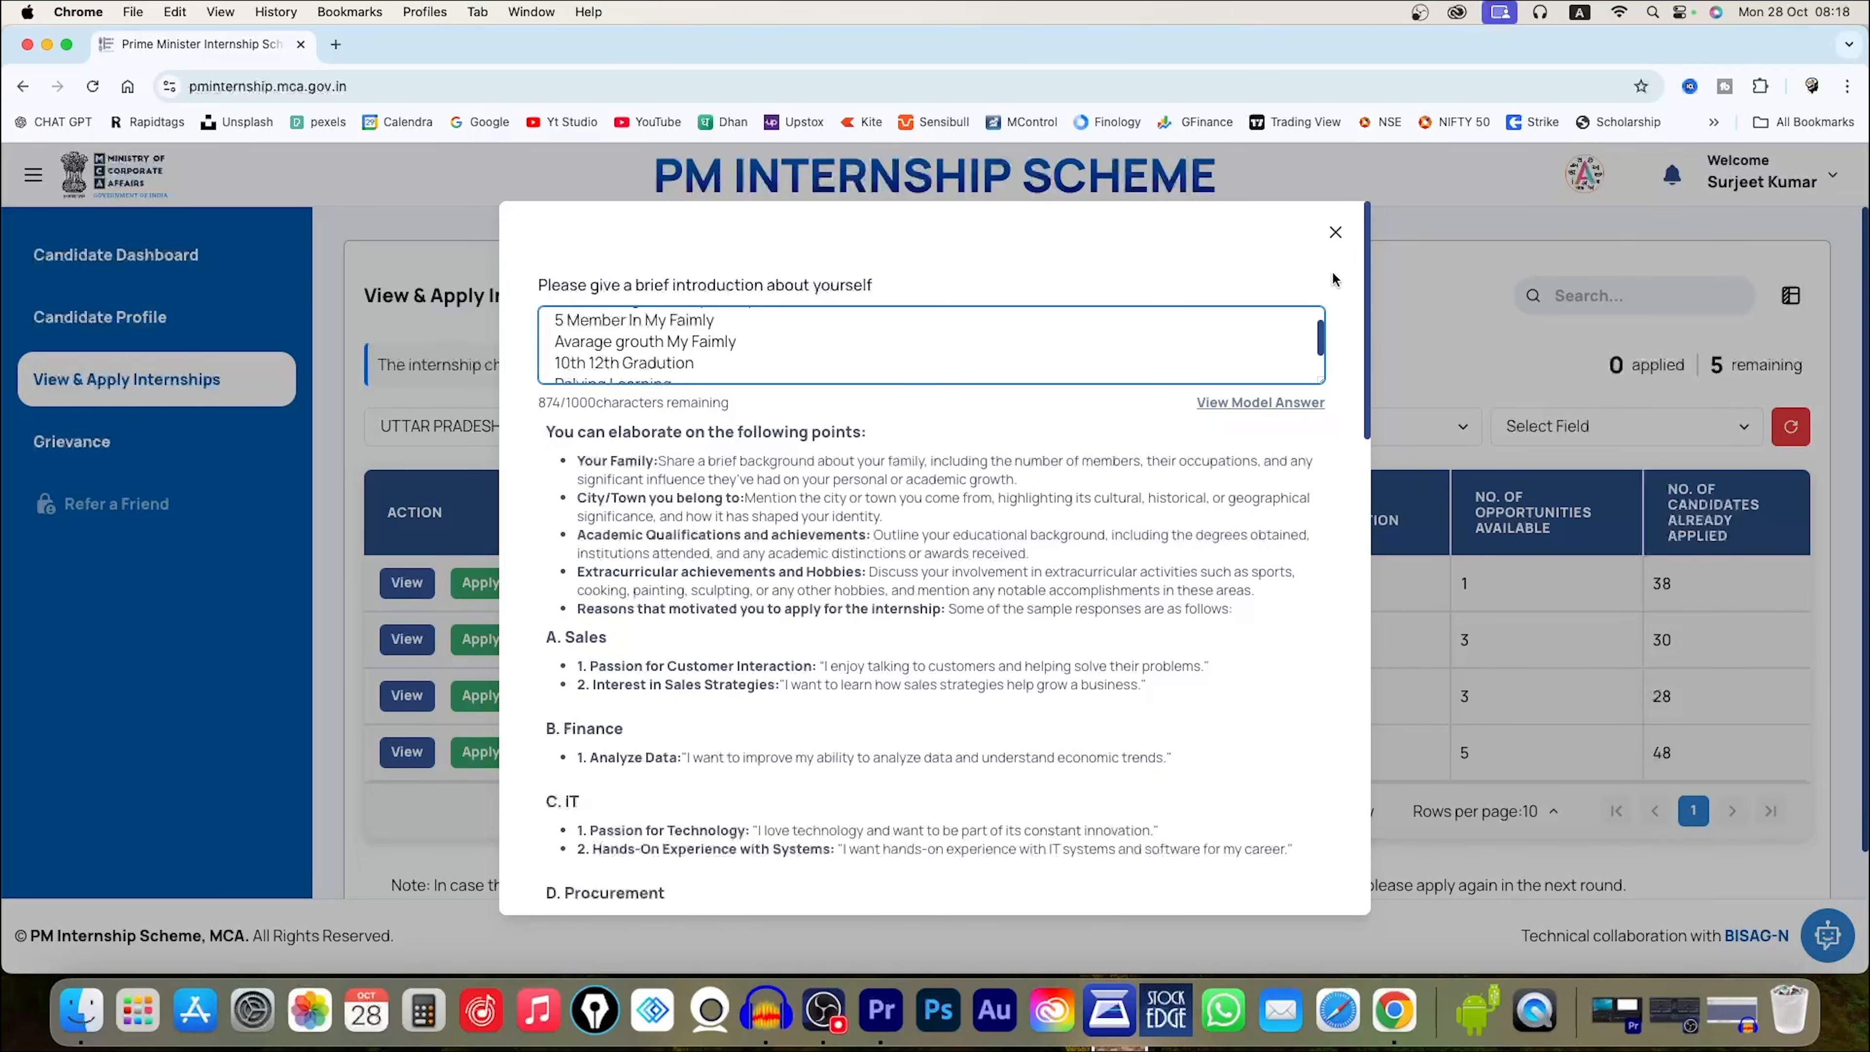
left_click(1288, 404)
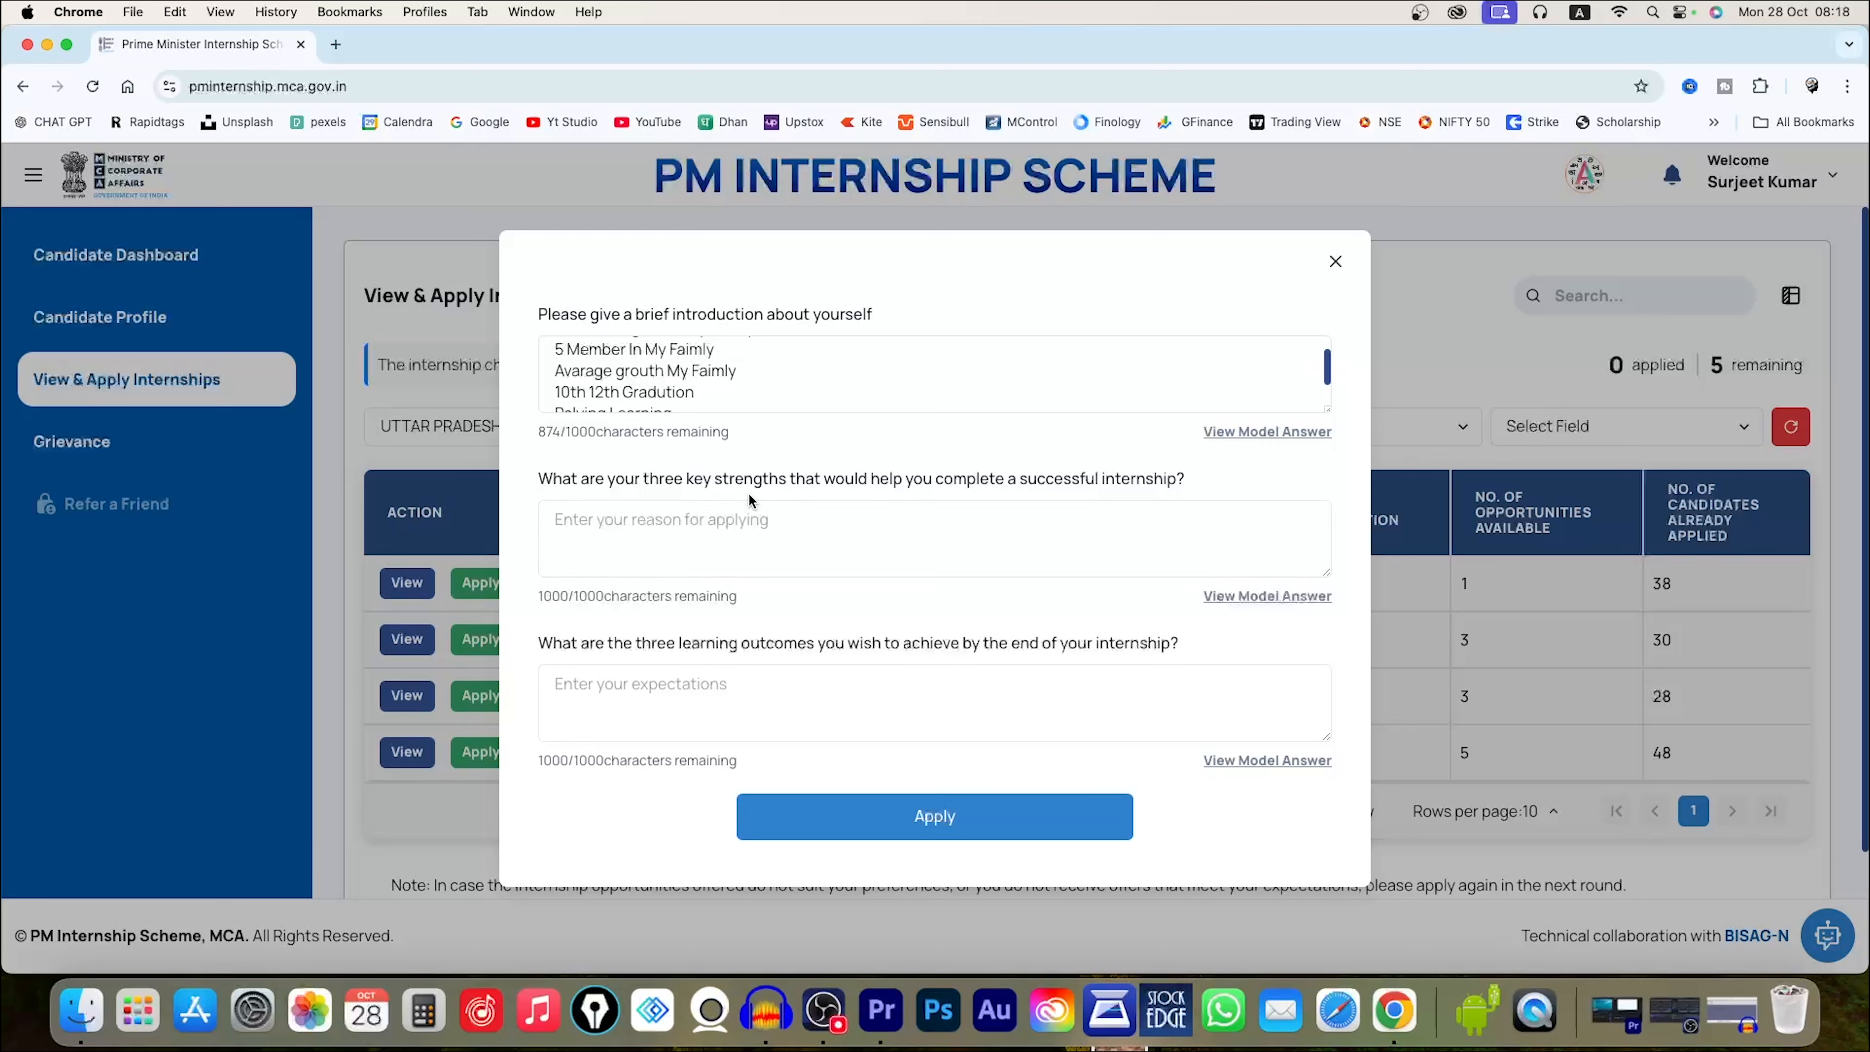
Paste three key strengths and enter learning outcomes 'Basic Compueter Course Good Marks Class Fisrt Compaines Best Works Before'.
left_click(742, 520)
type("learing motivated Cooking")
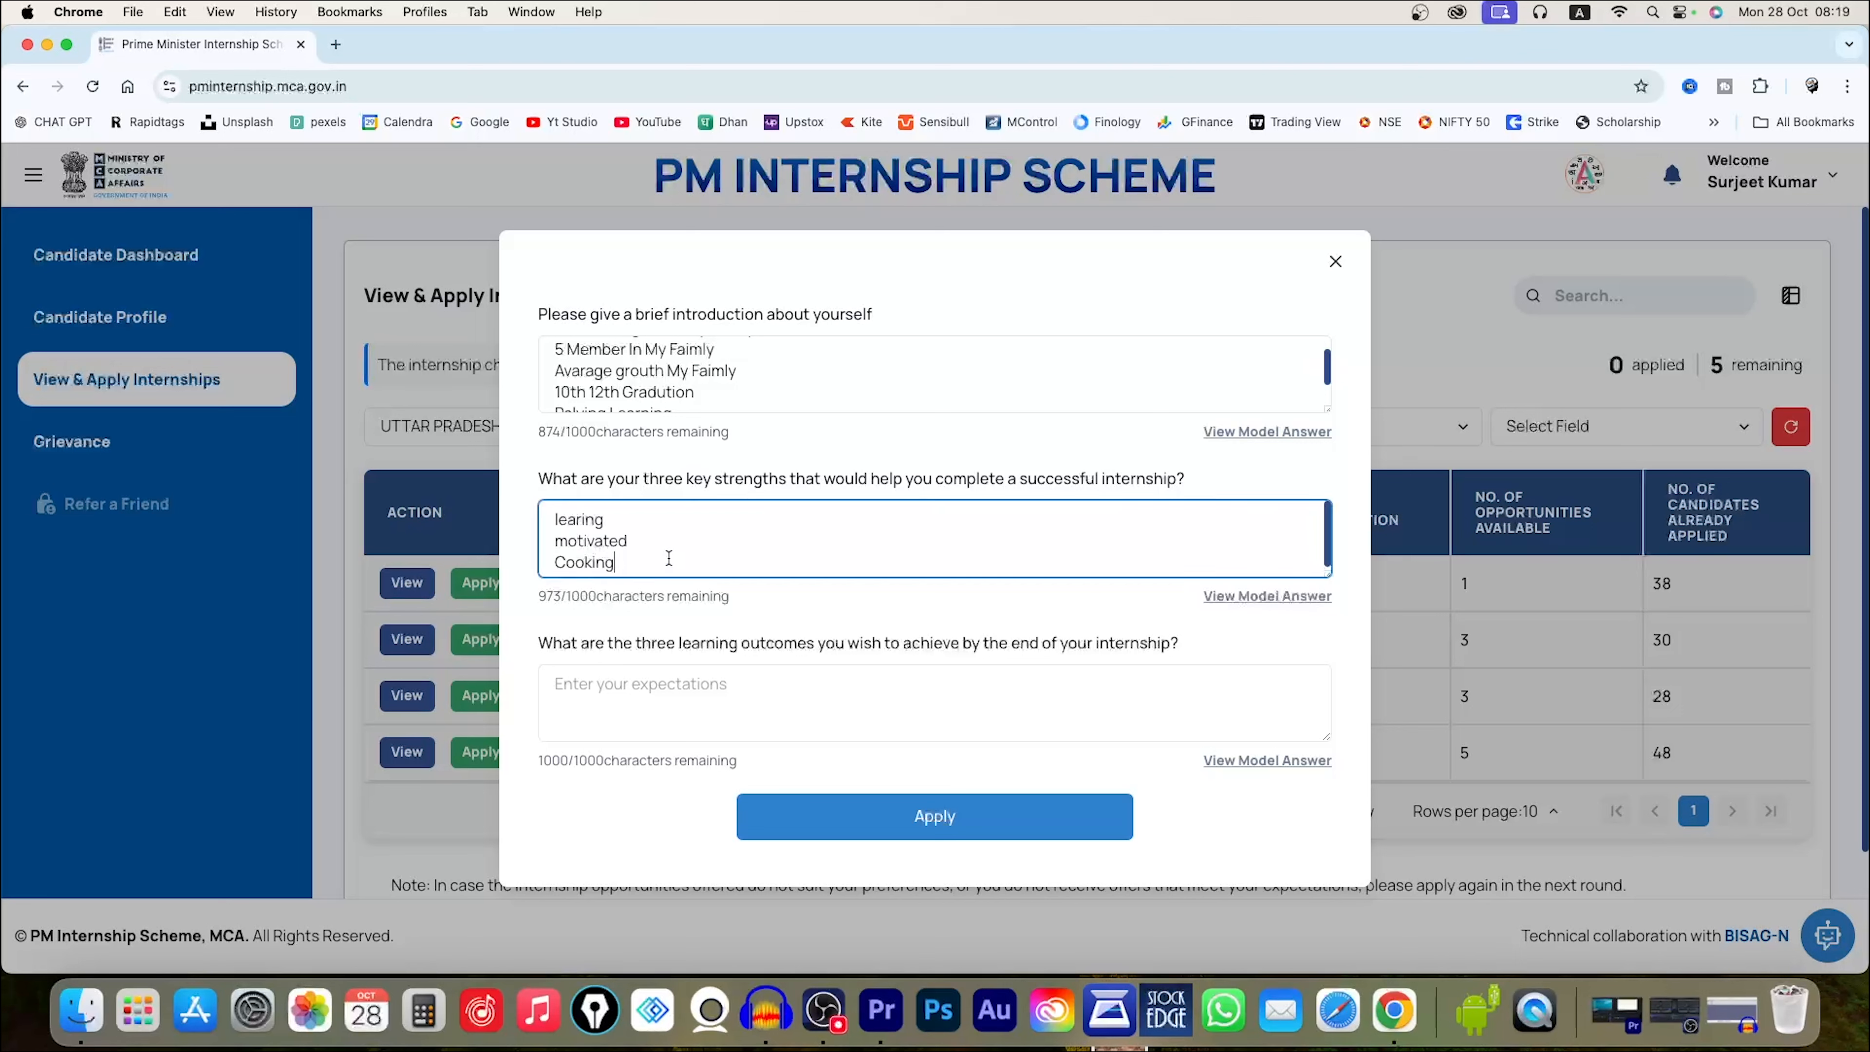
left_click(688, 687)
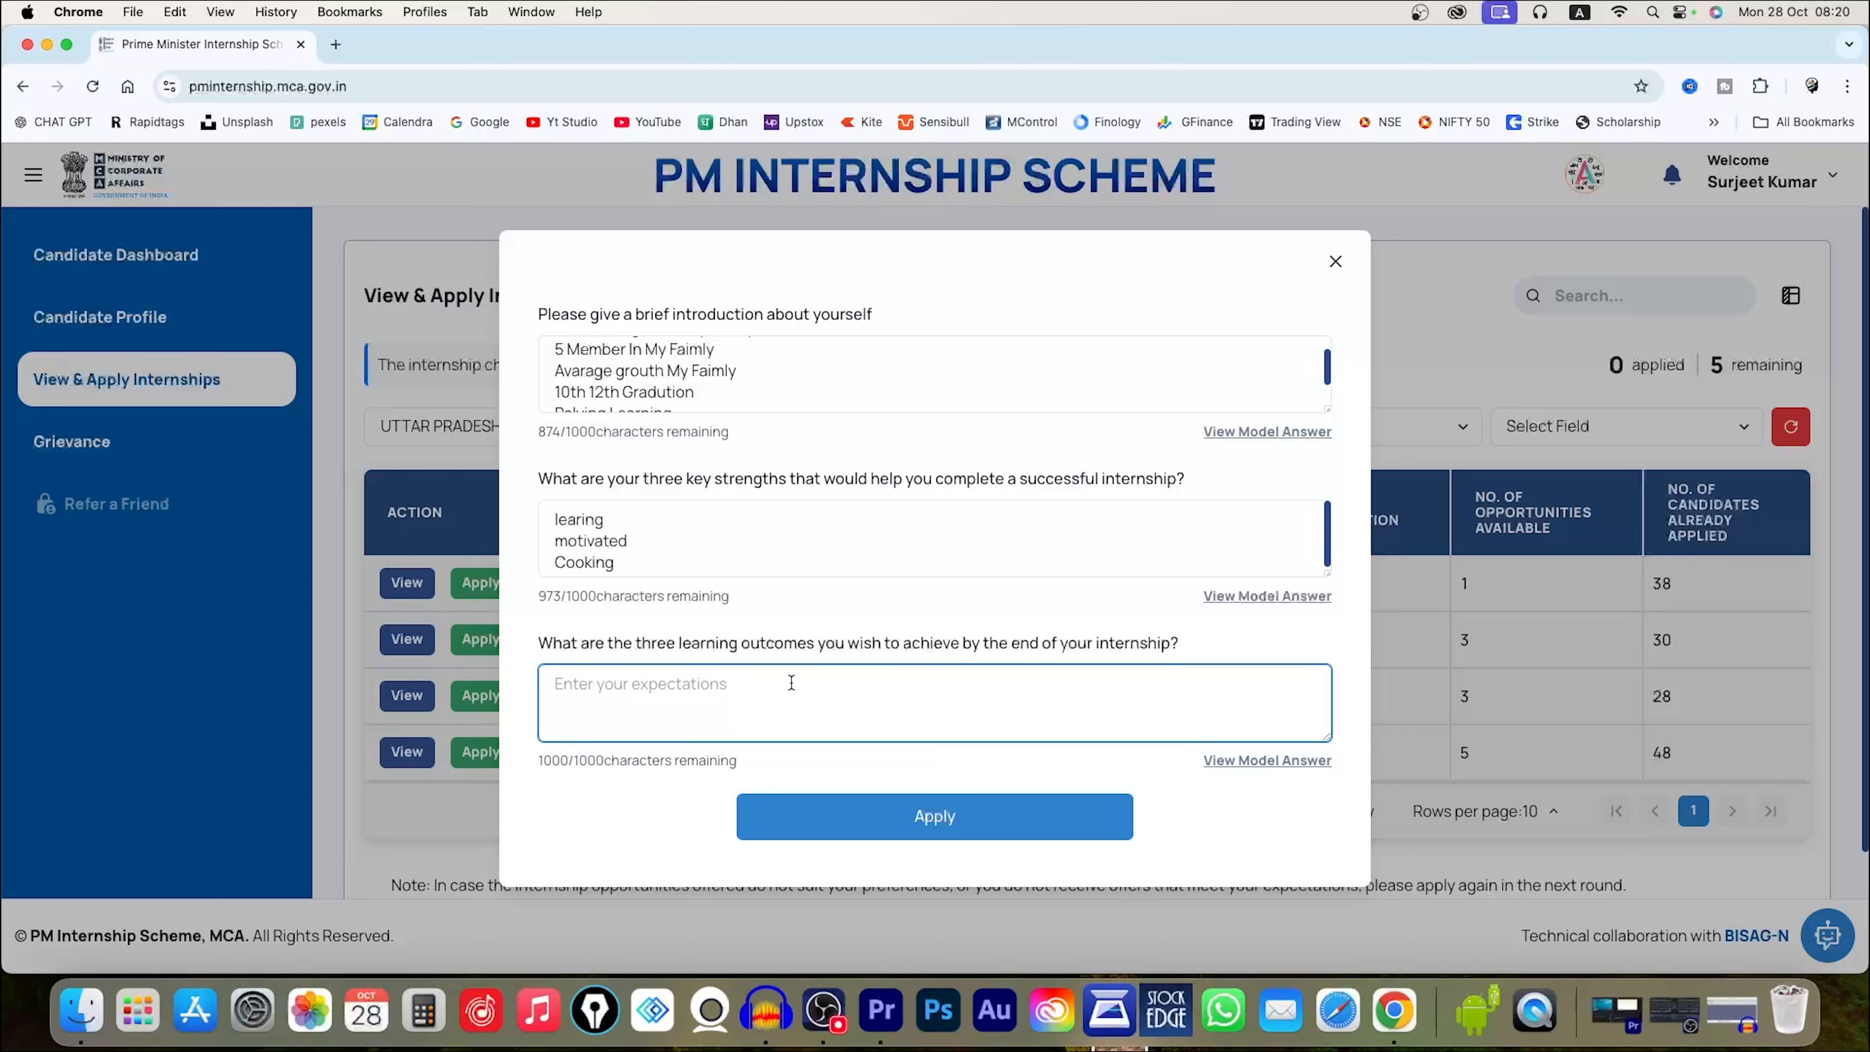
type("Basic Compueter Course Good Marks Class Fisrt Compaines Best Works Before")
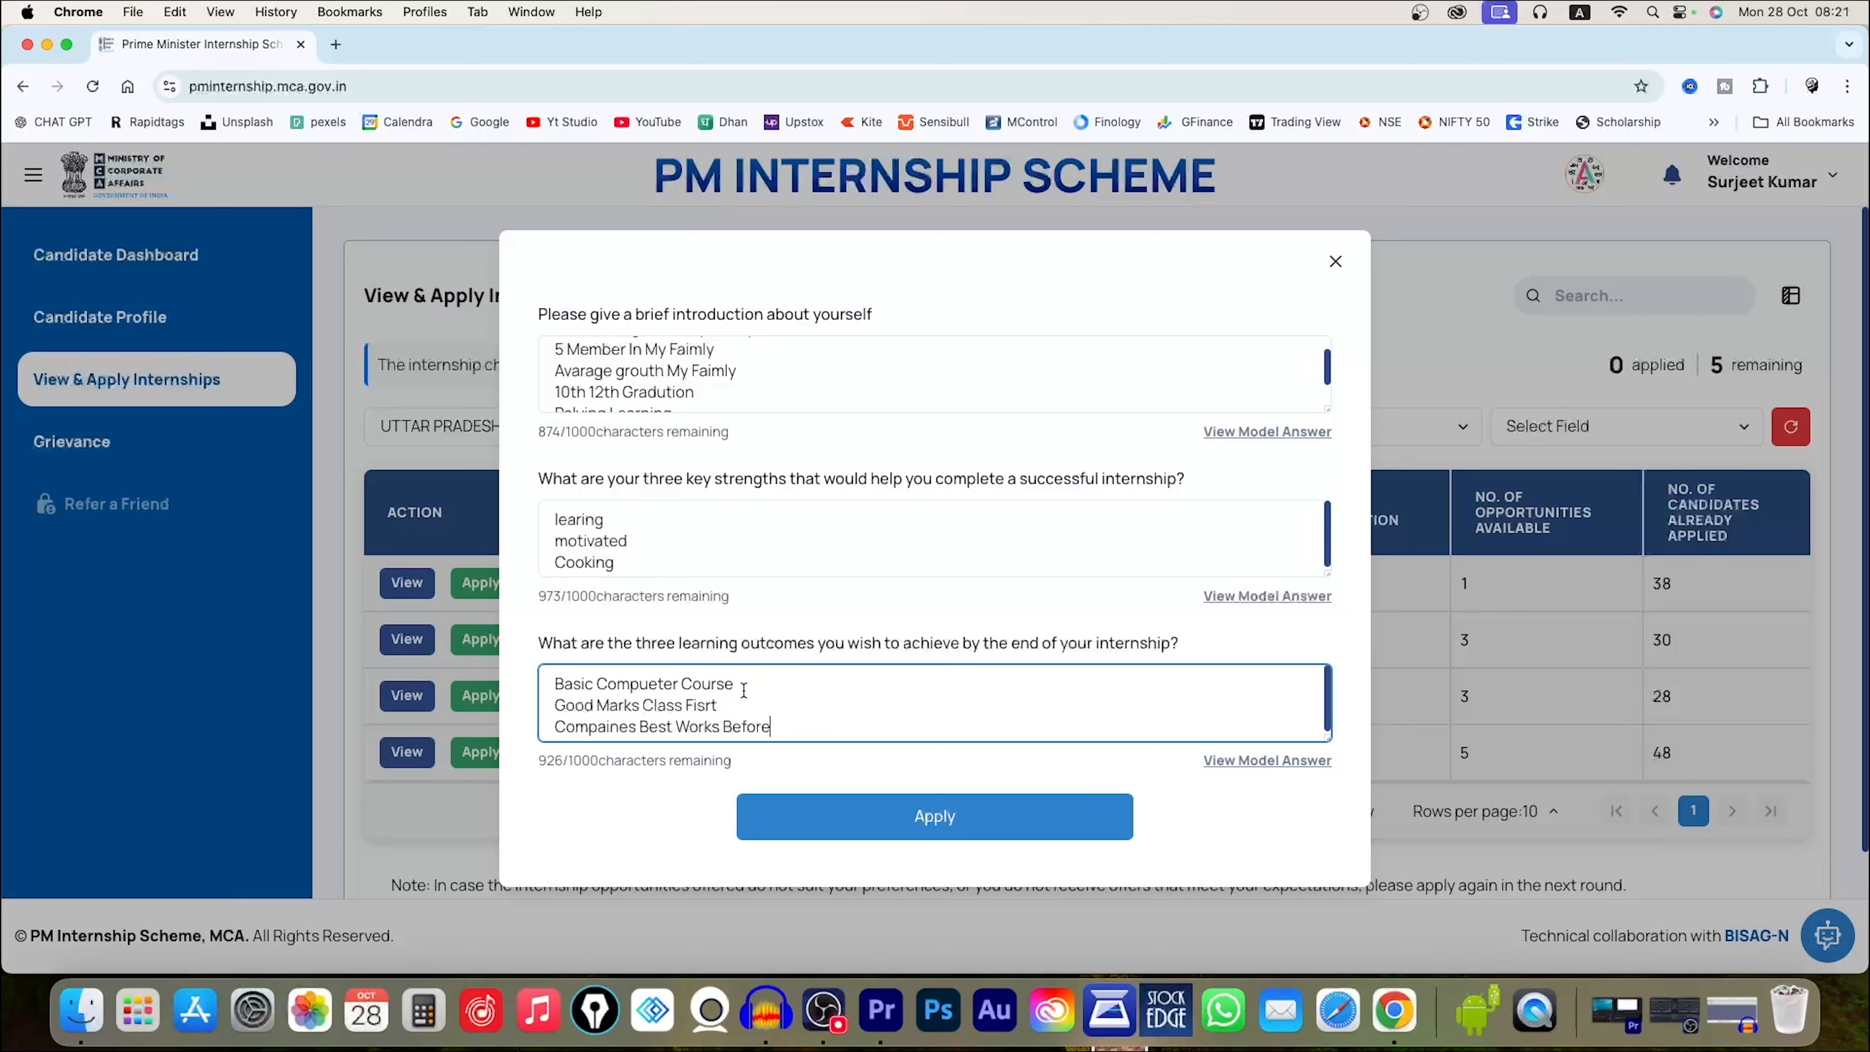
Tick the certify, SMS, WhatsApp, newsletter and Aadhaar consents, then submit the PMIS-2024-854 application.
left_click(941, 833)
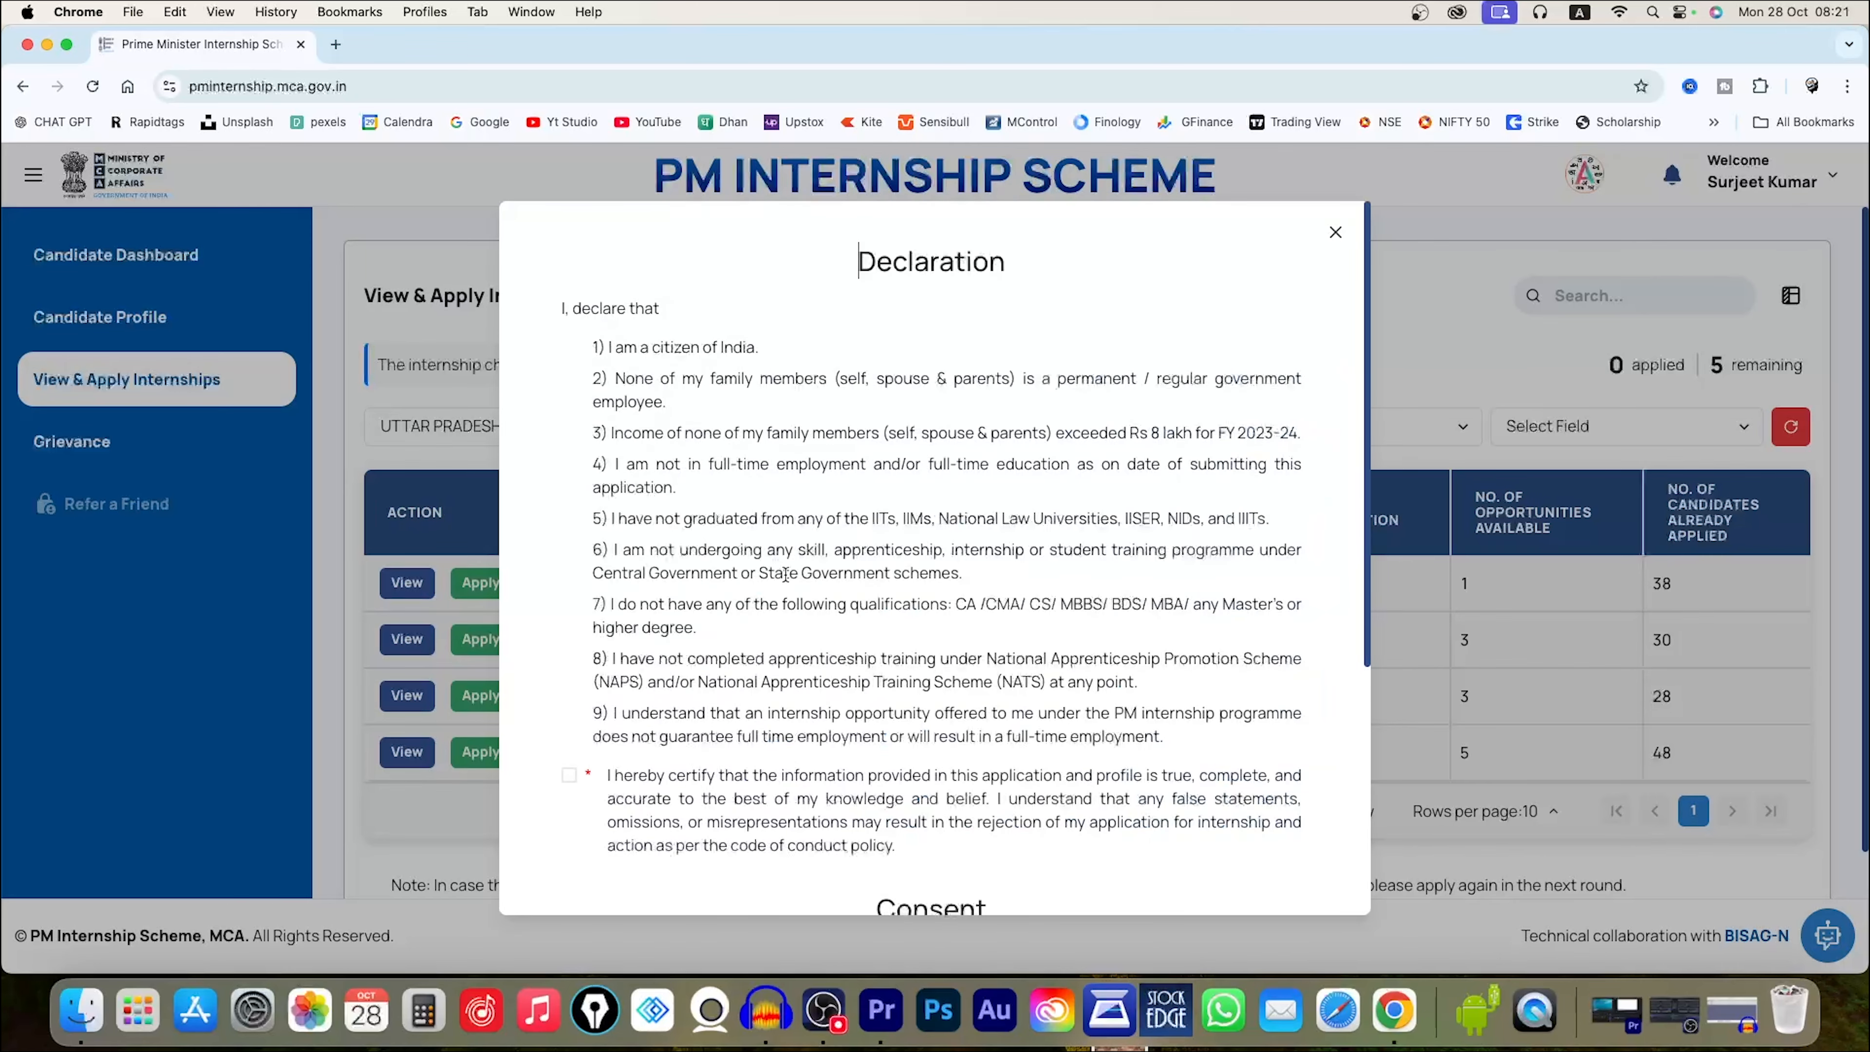
scroll(1018, 603, "down", 1)
scroll(1017, 602, "down", 5)
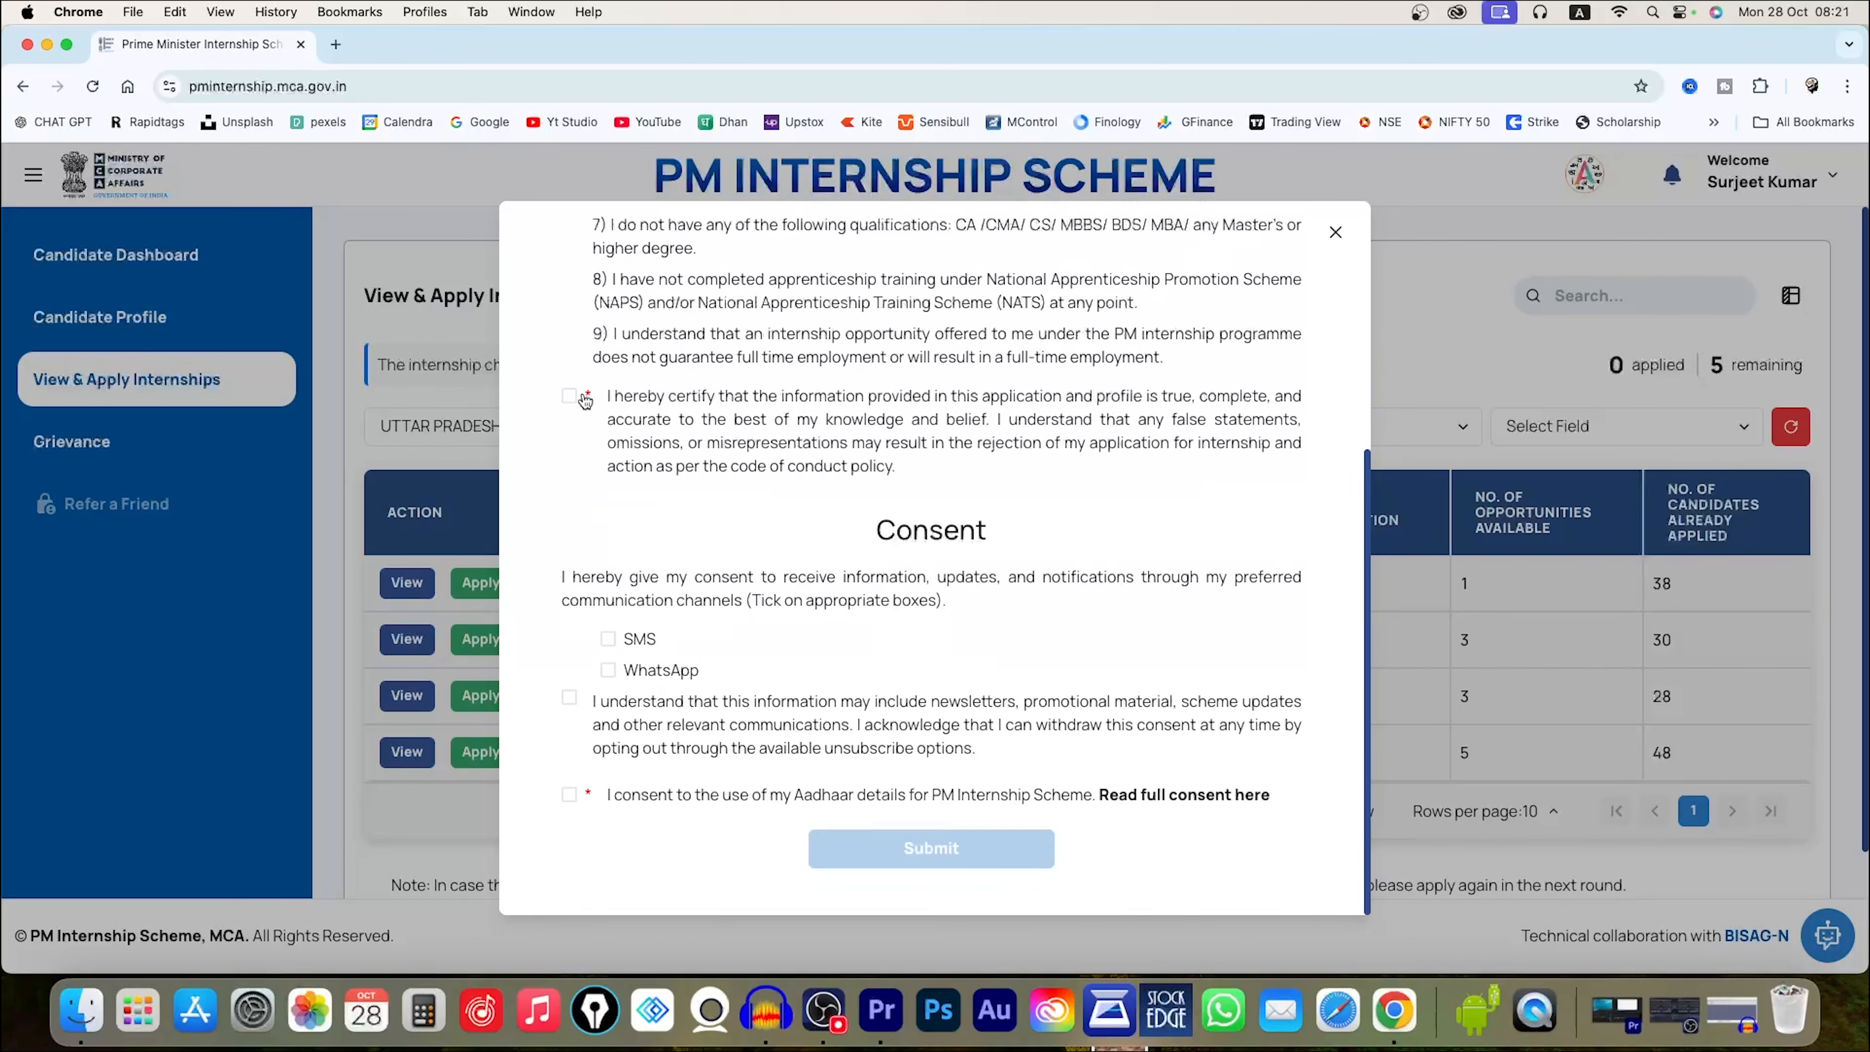
left_click(569, 398)
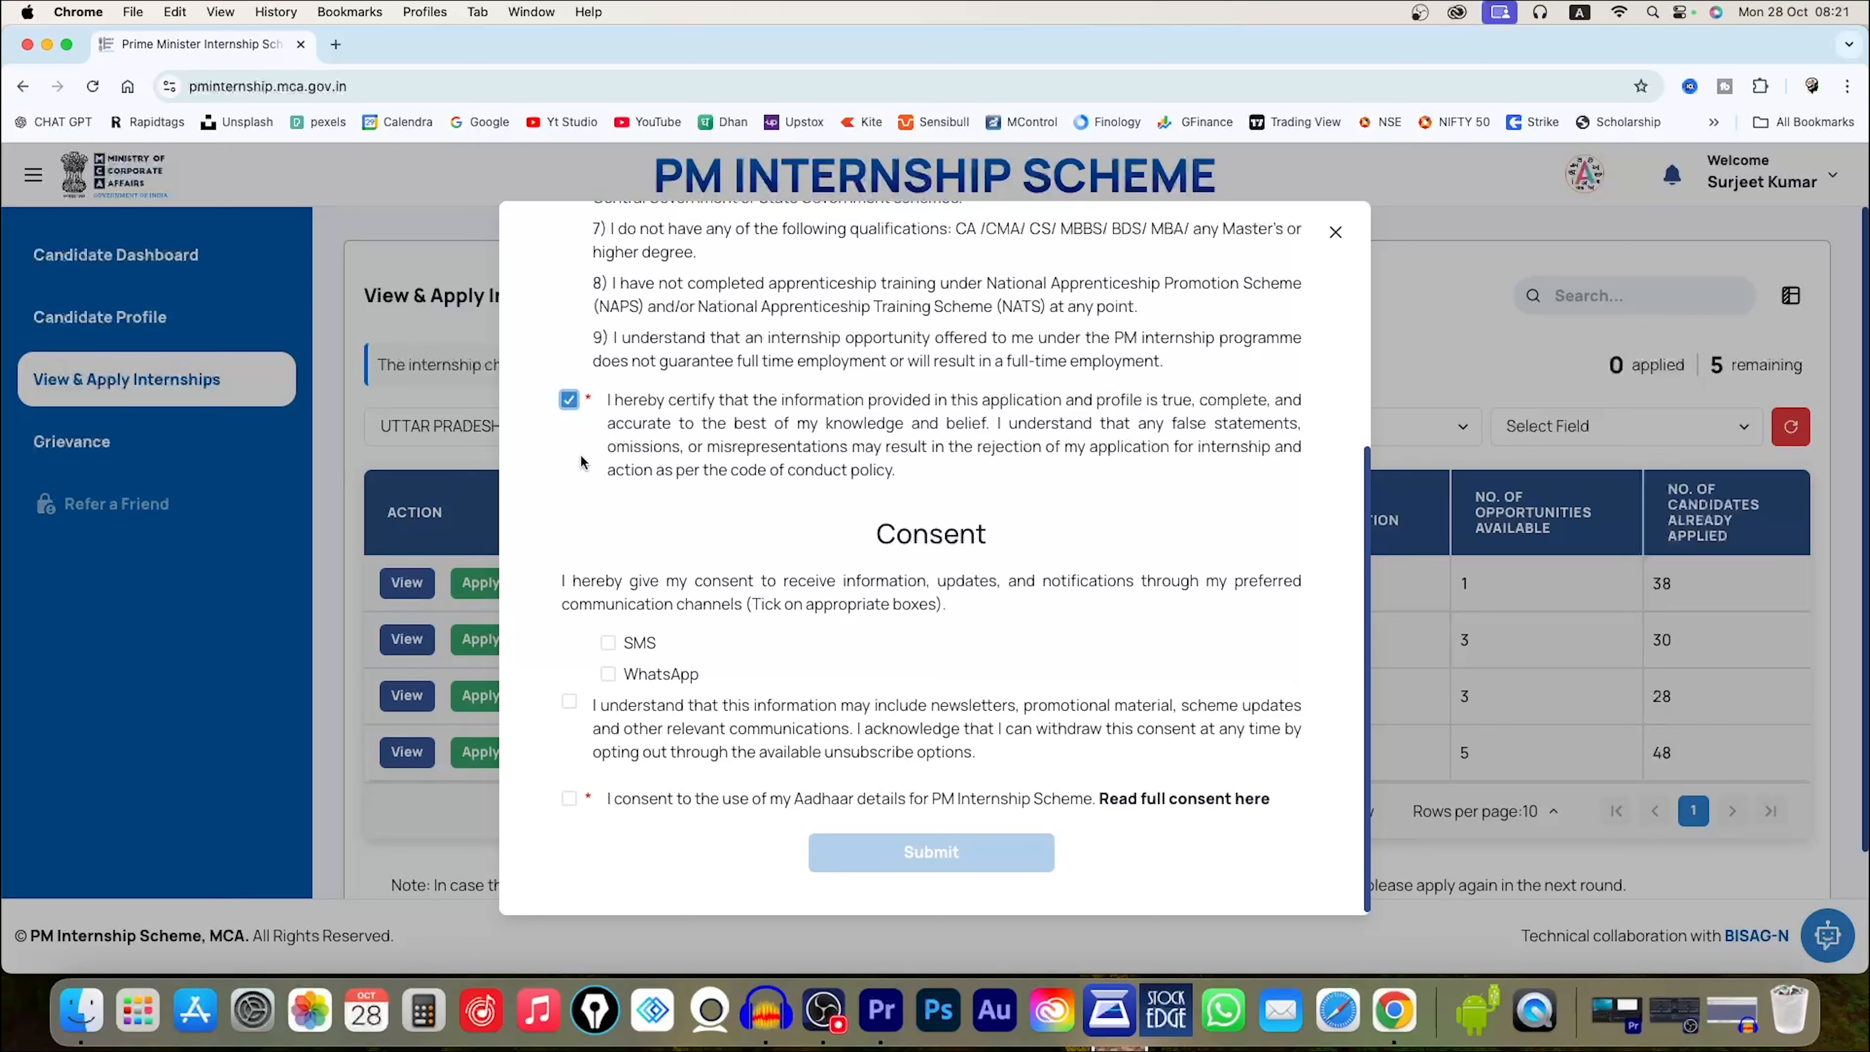
left_click(607, 642)
left_click(608, 674)
left_click(569, 701)
left_click(572, 800)
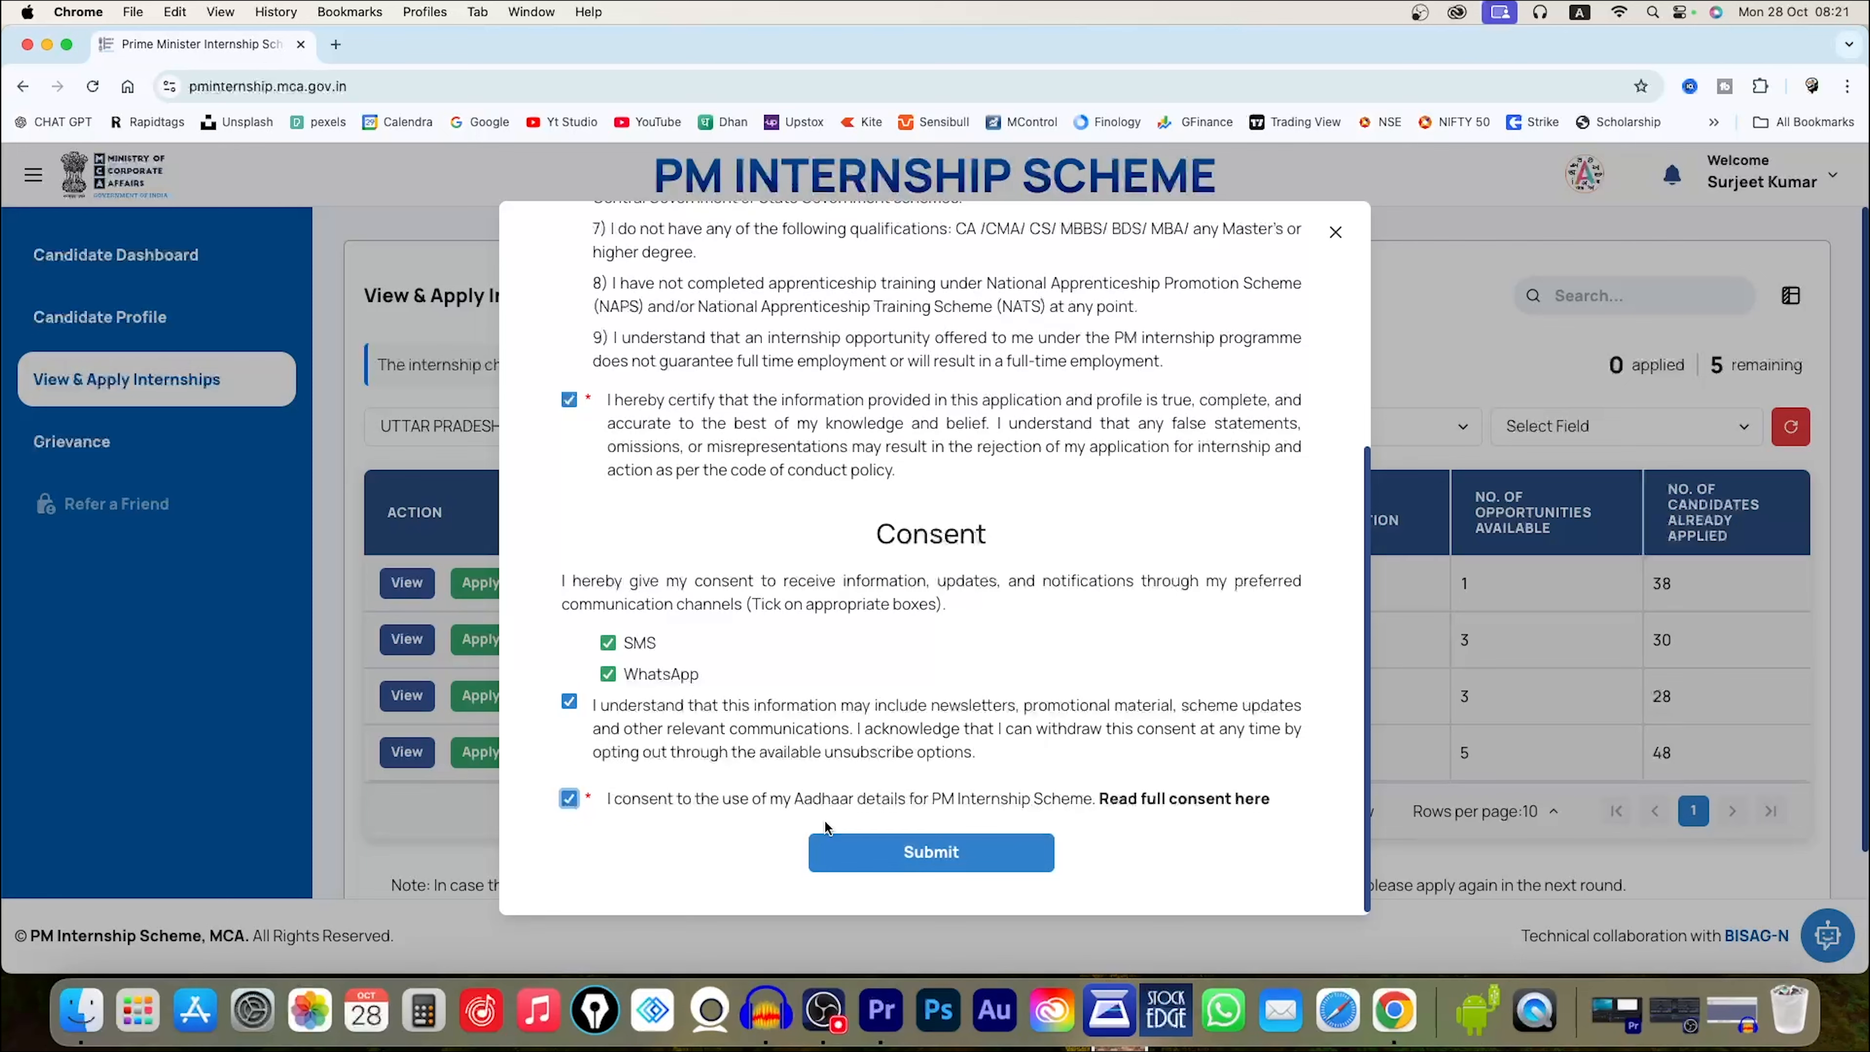
left_click(903, 853)
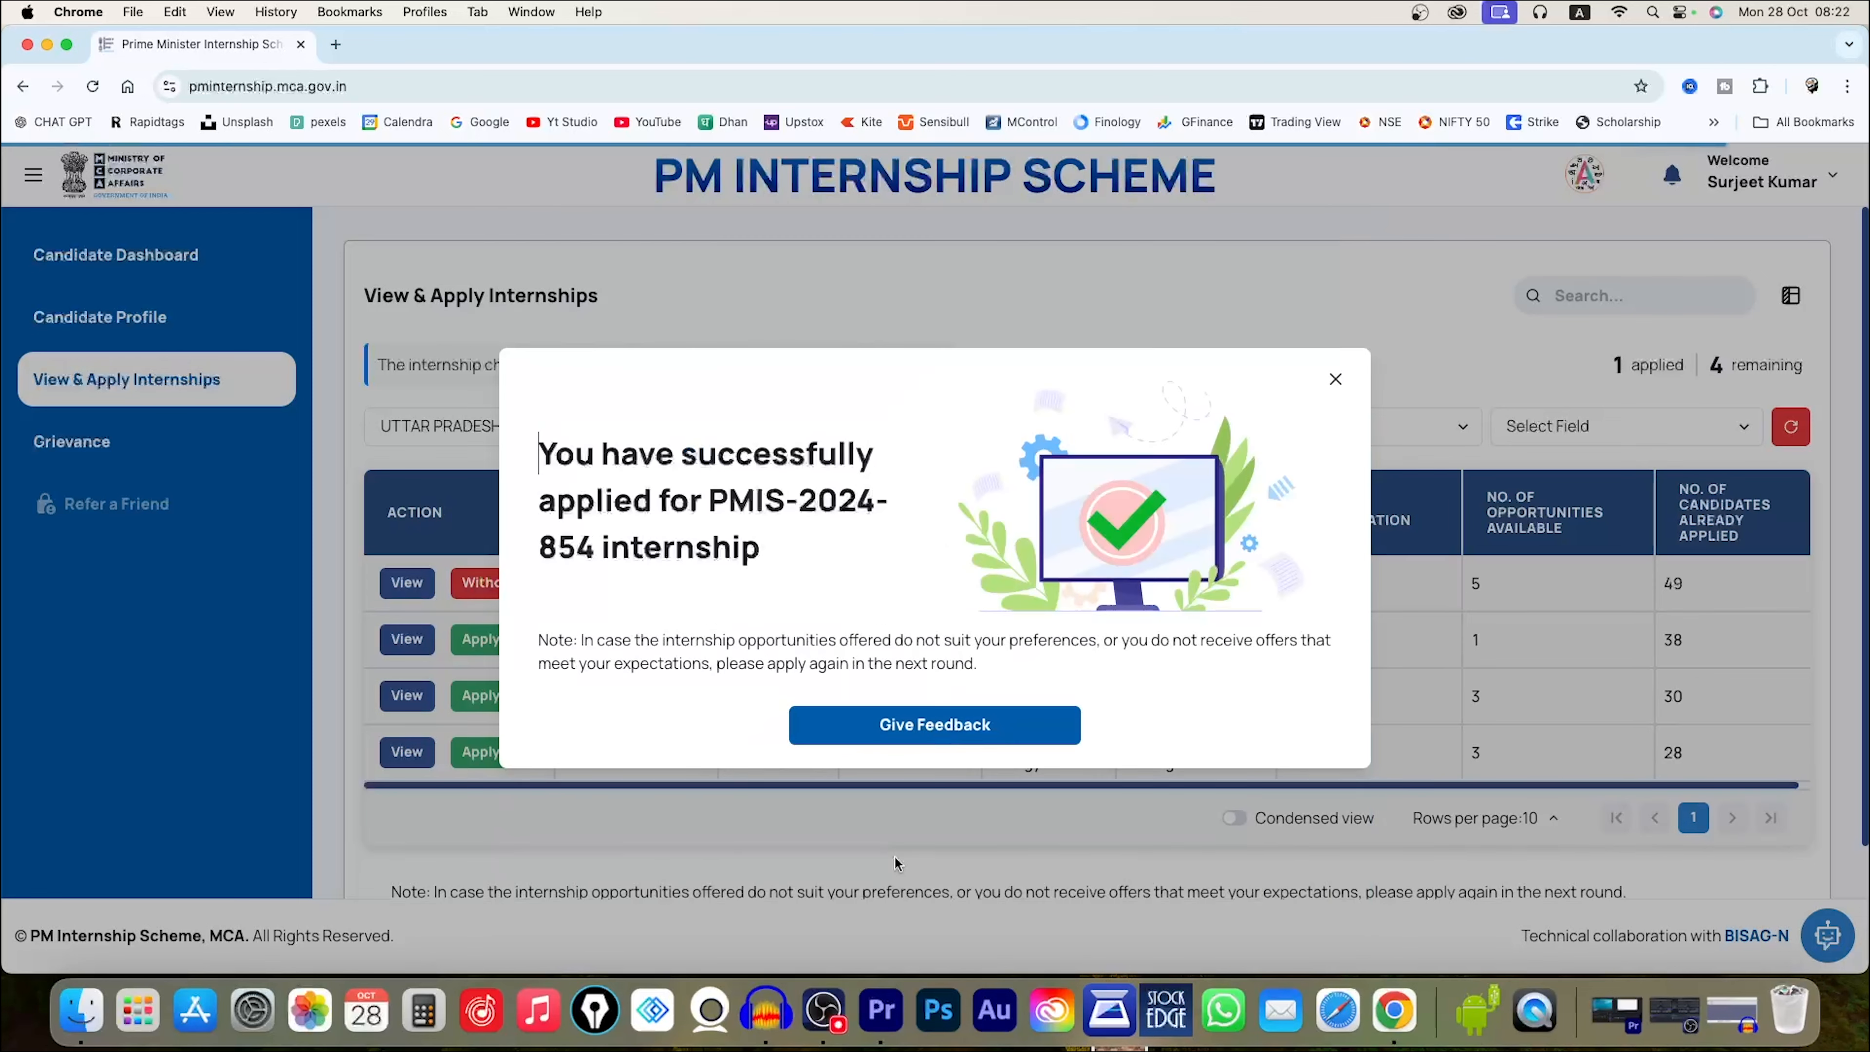